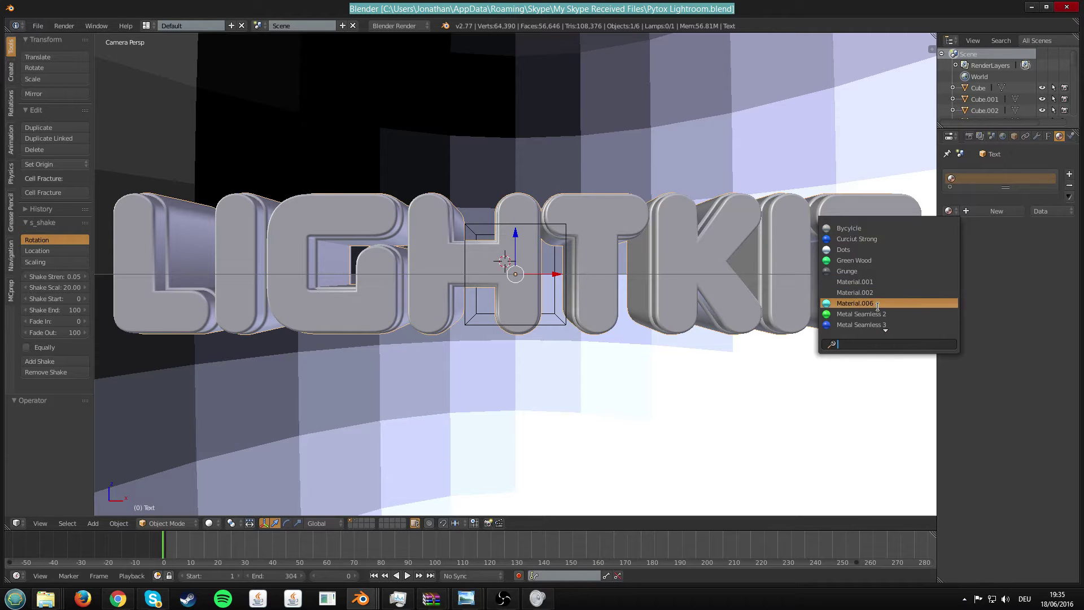
# Assign the Metal Seamless 3 material to the Text object
pyautogui.scroll(-2, 866, 355)
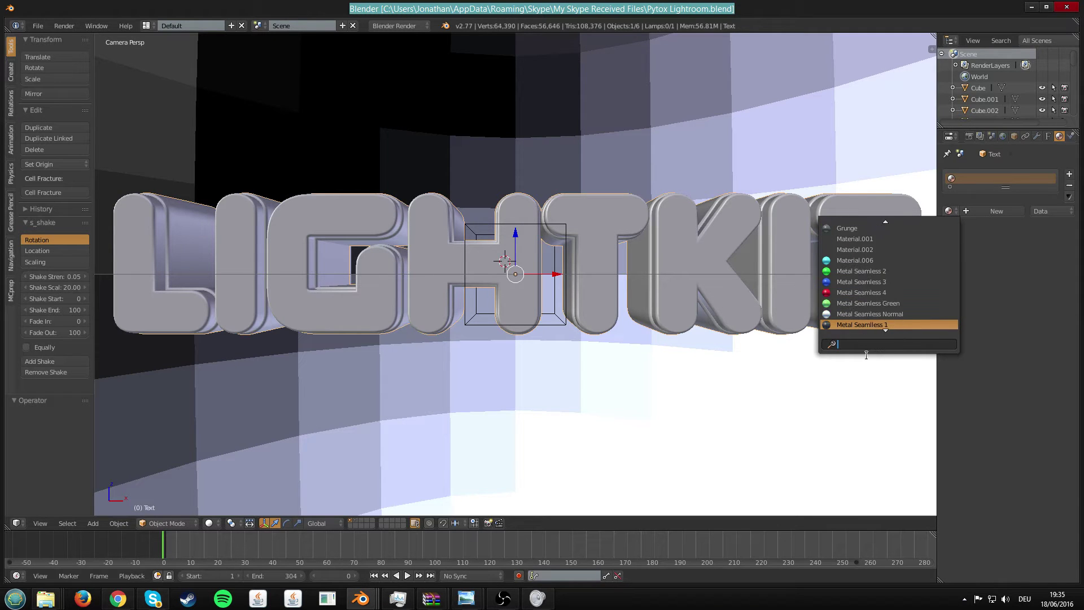
pyautogui.click(868, 281)
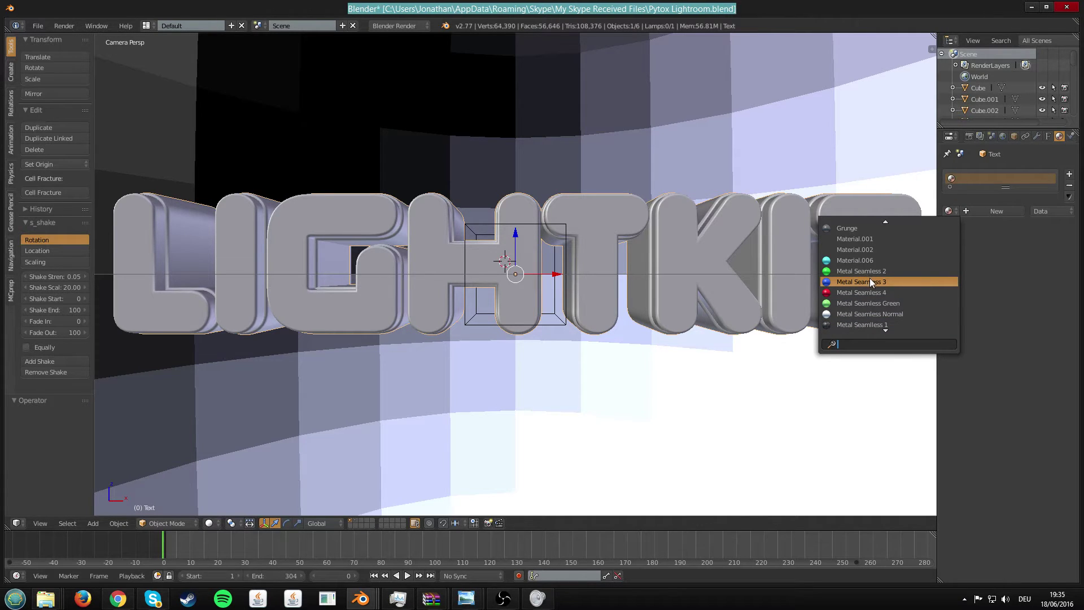
pyautogui.moveTo(763, 282); pyautogui.dragTo(868, 328, button='middle')
pyautogui.scroll(-2, 869, 328)
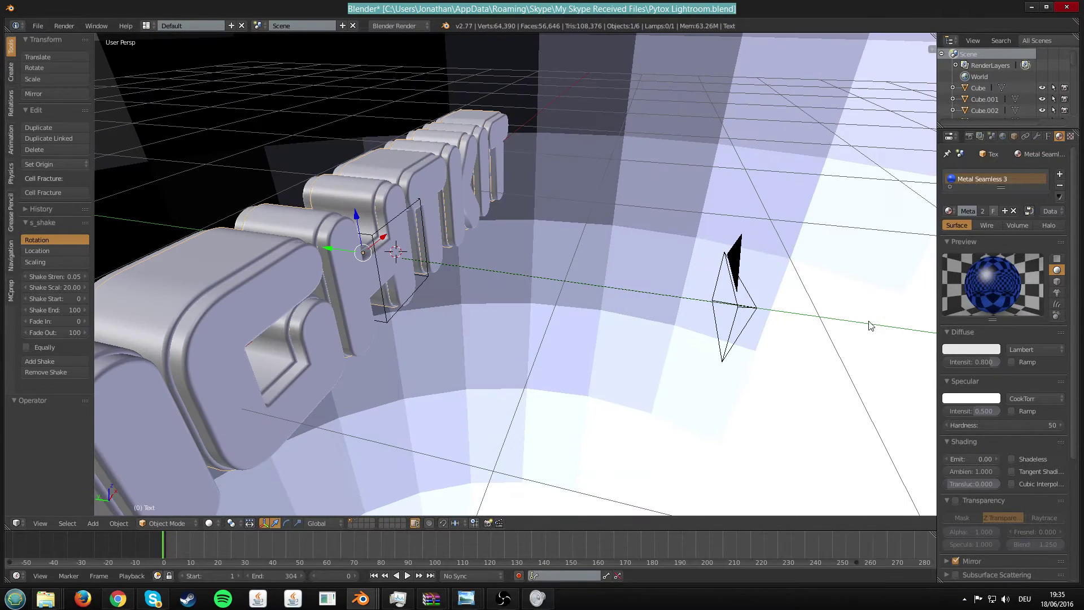
# Start the Screencast Keys on-screen key display from the sidebar, then hide the sidebar
pyautogui.press('n')
pyautogui.scroll(-3, 888, 445)
pyautogui.scroll(-1, 886, 457)
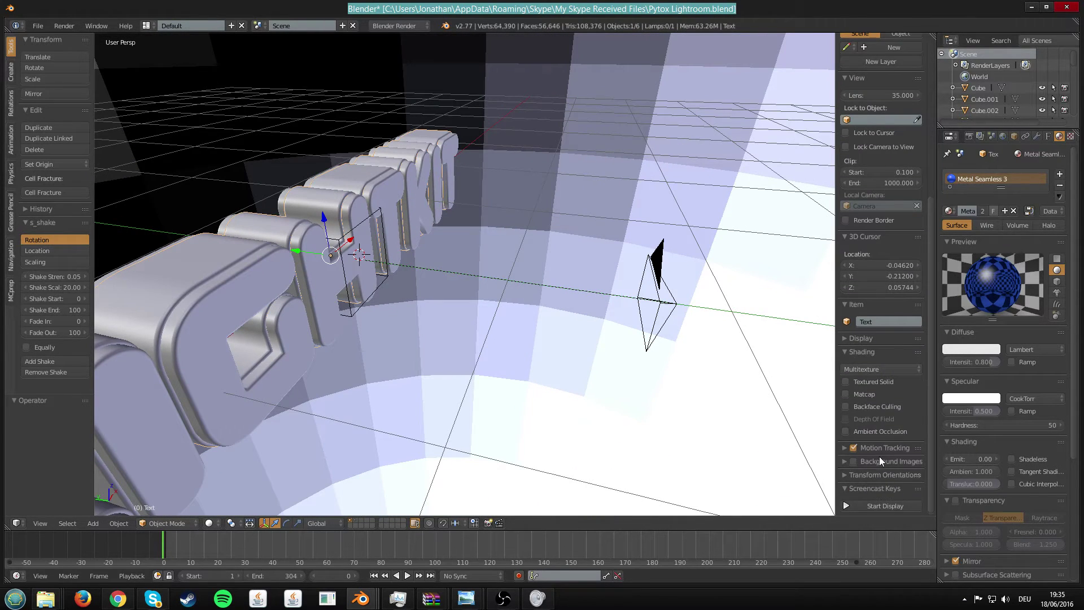
pyautogui.click(884, 505)
pyautogui.press('n')
pyautogui.moveTo(682, 411); pyautogui.dragTo(410, 297, button='middle')
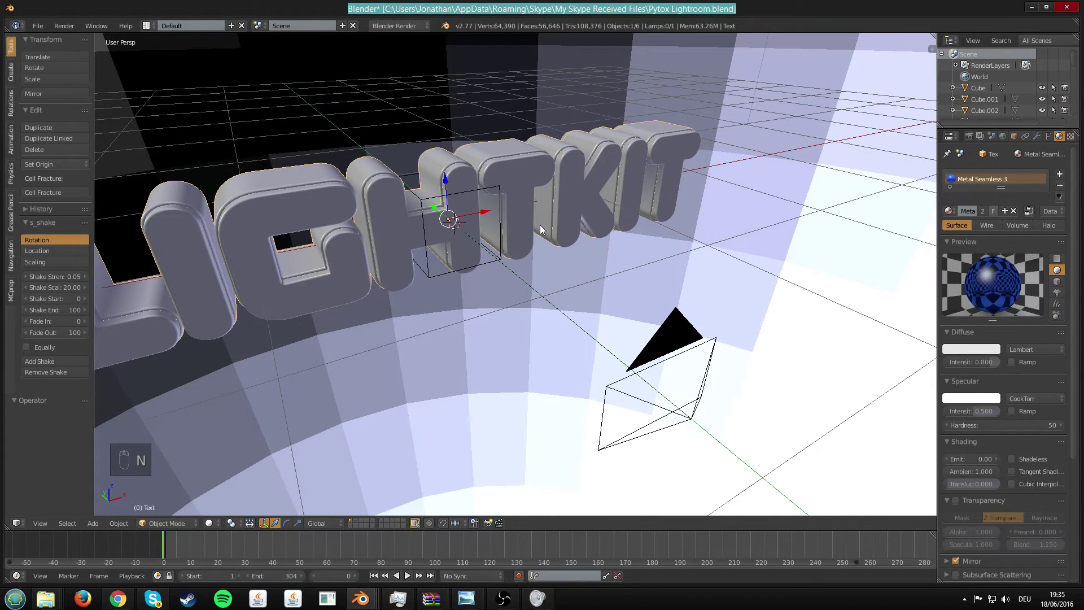
pyautogui.moveTo(540, 229); pyautogui.dragTo(352, 238, button='middle')
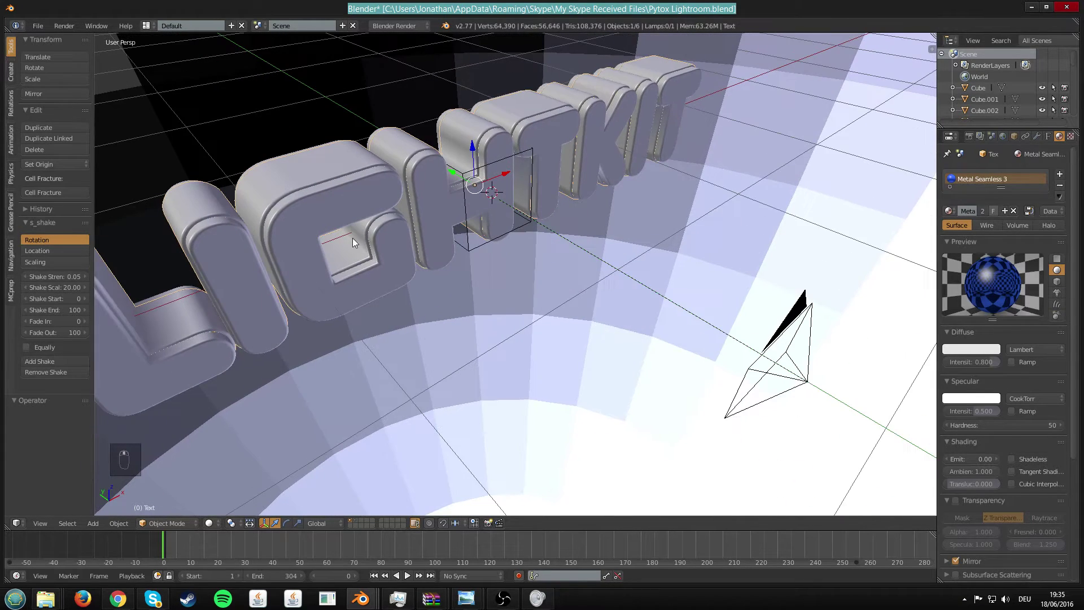
# Give the second LIGHTKIT text object, Text.001, the Grunge material and view through the camera
pyautogui.rightClick(303, 269)
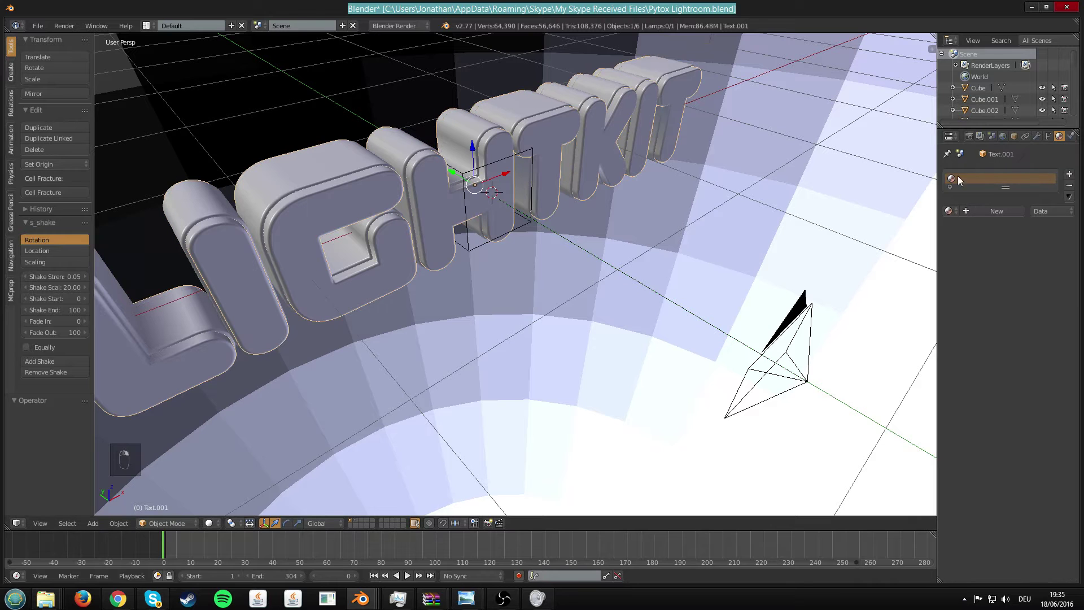
pyautogui.click(953, 211)
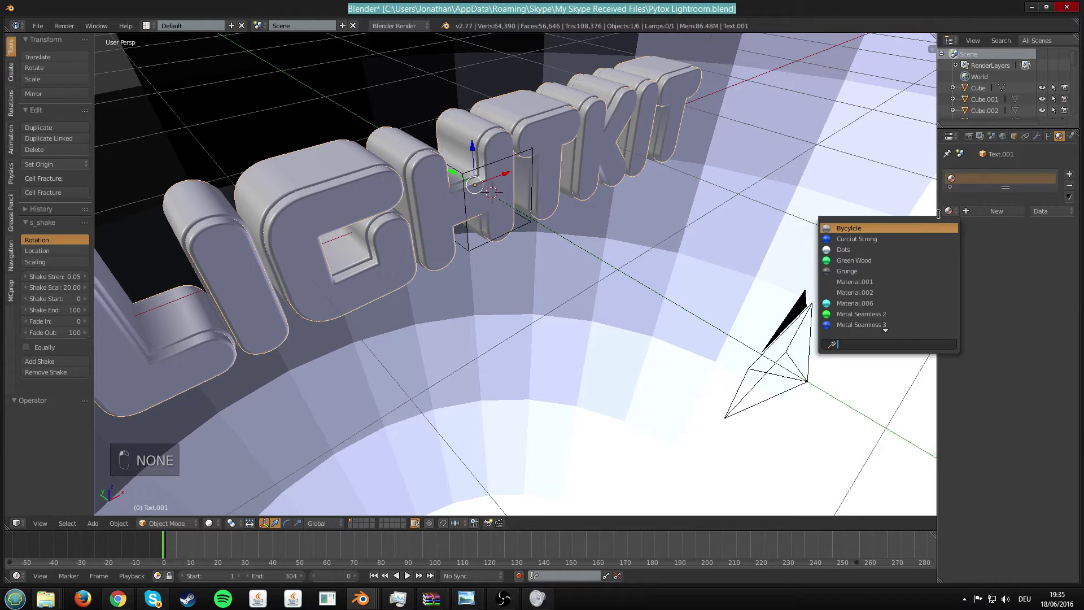
pyautogui.click(862, 273)
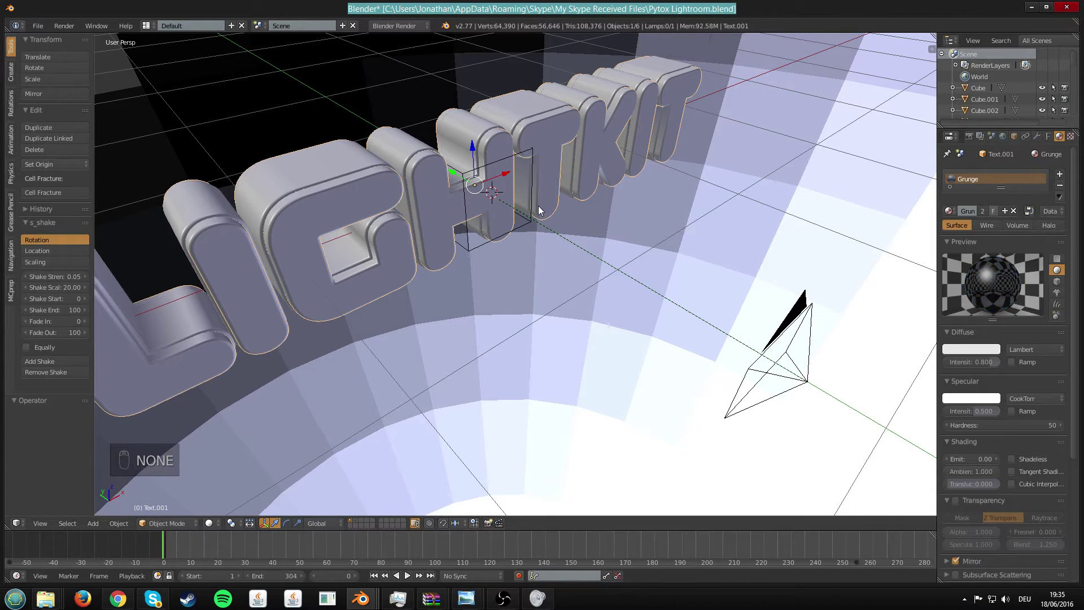
pyautogui.moveTo(779, 248); pyautogui.dragTo(682, 193, button='middle')
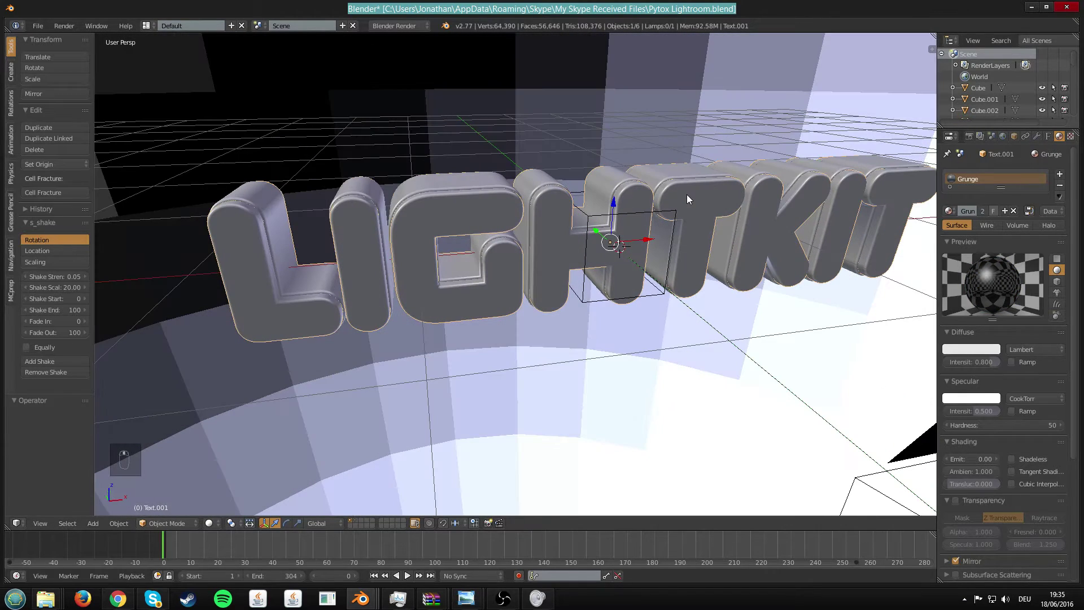
pyautogui.press('KP_0')
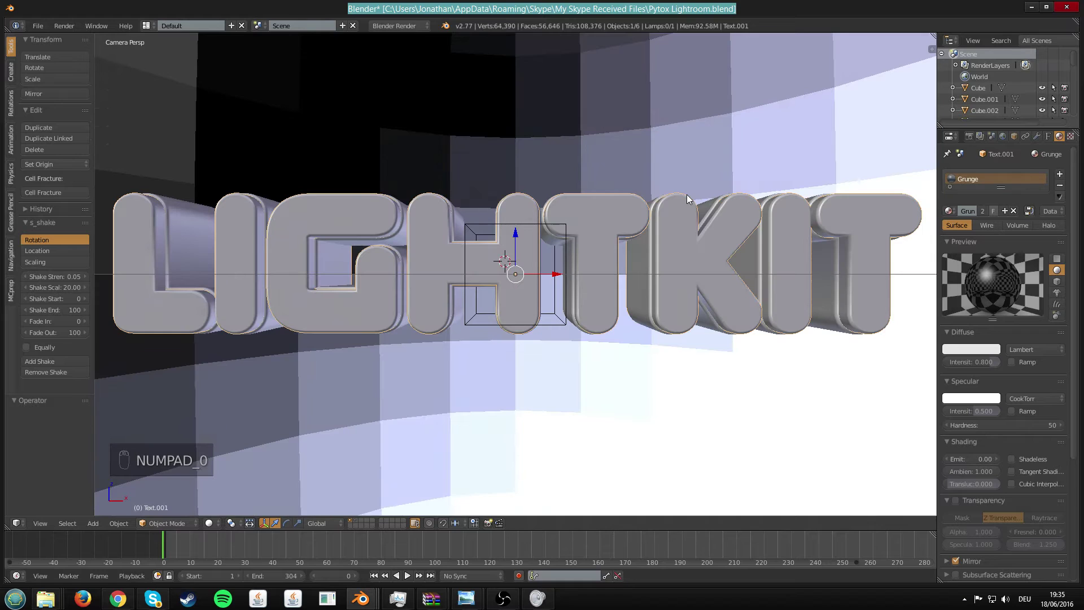
# Render a frame, then split the view into a compositing node editor with nodes and Backdrop enabled
pyautogui.press('F12')
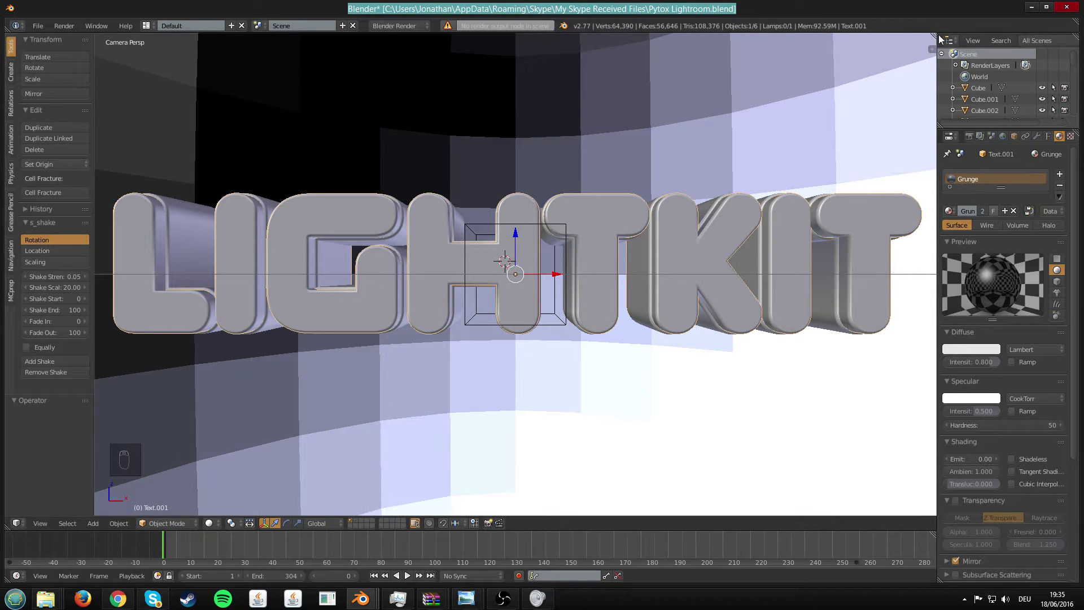
pyautogui.moveTo(933, 37); pyautogui.dragTo(552, 339)
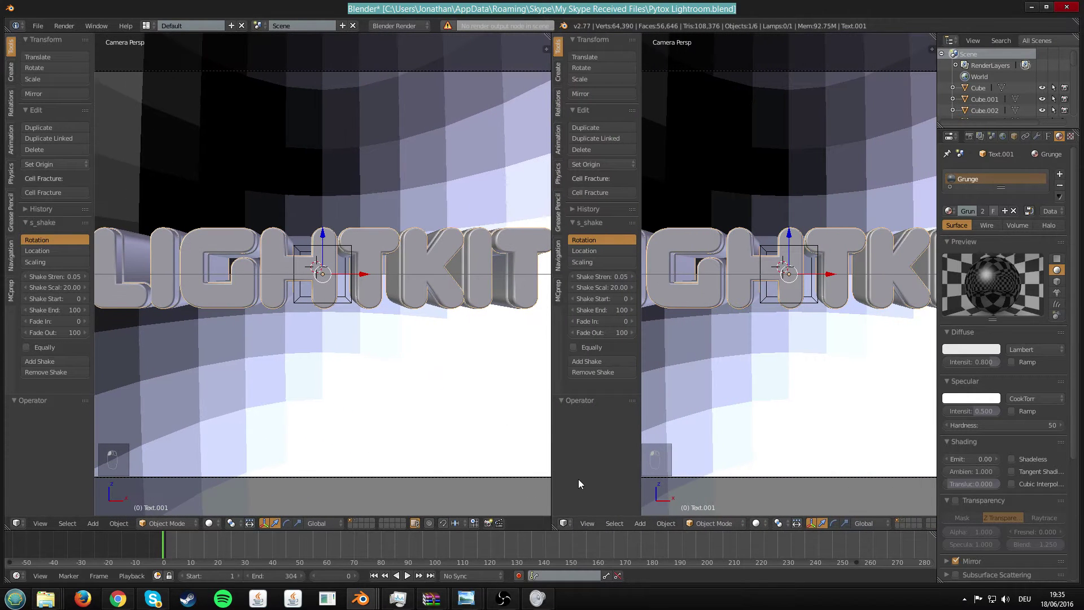
pyautogui.click(563, 524)
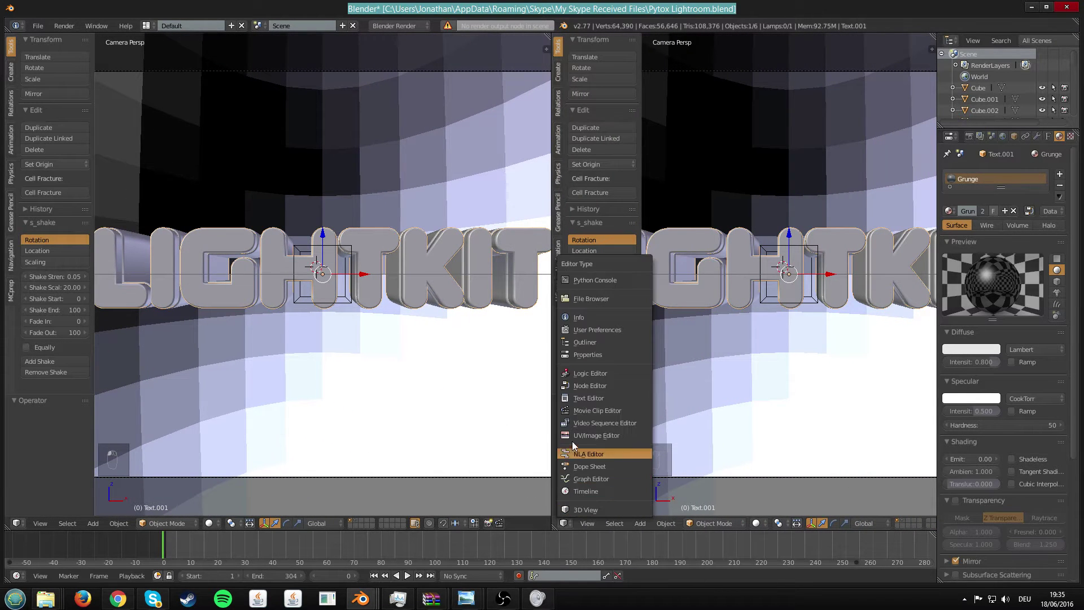
pyautogui.click(578, 386)
pyautogui.click(694, 523)
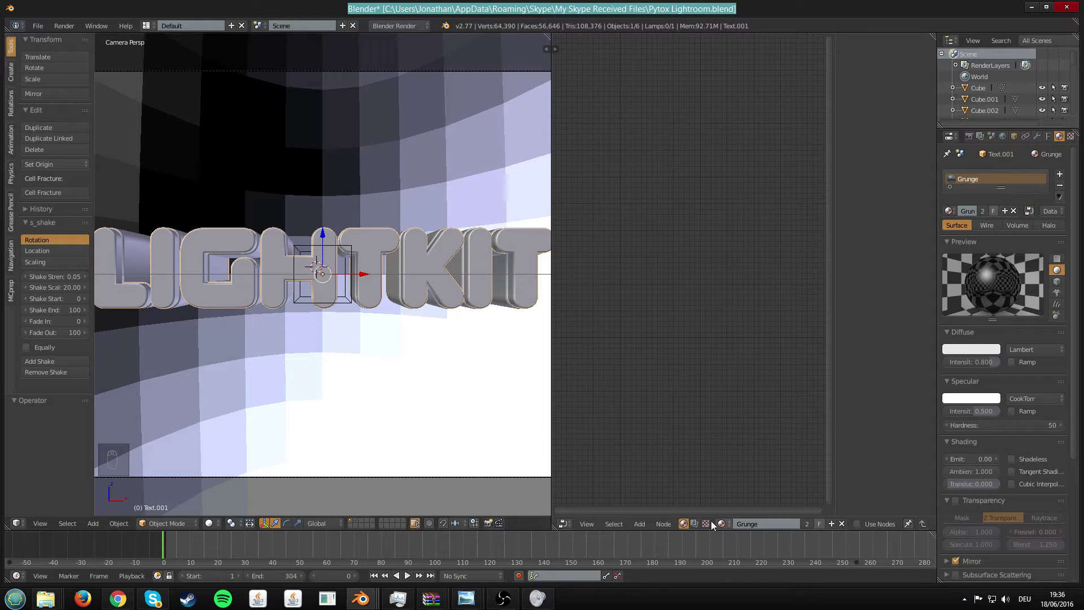
pyautogui.scroll(5, 665, 368)
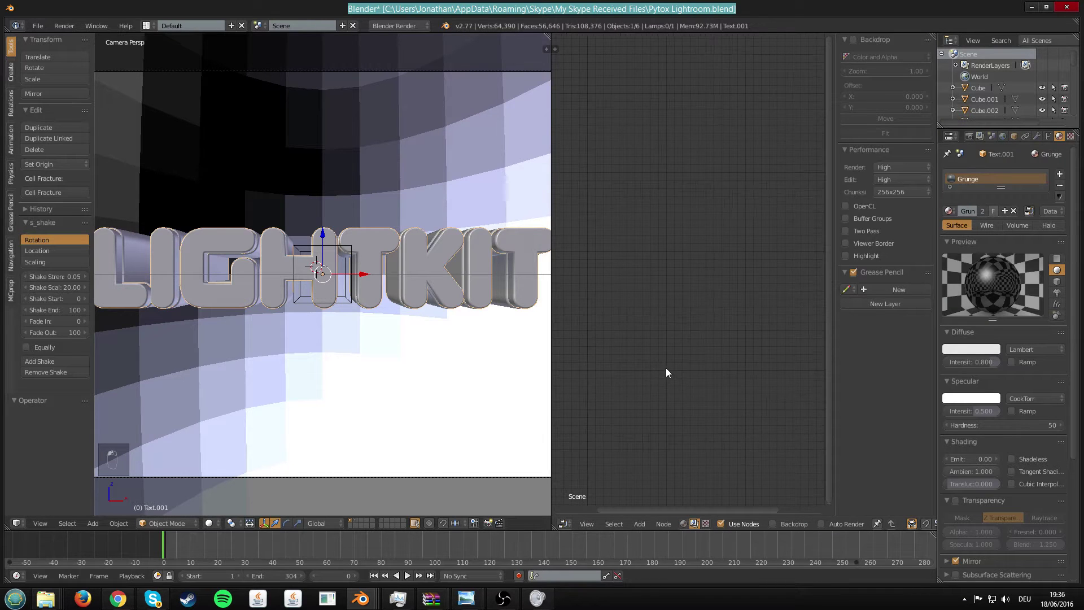
pyautogui.click(794, 524)
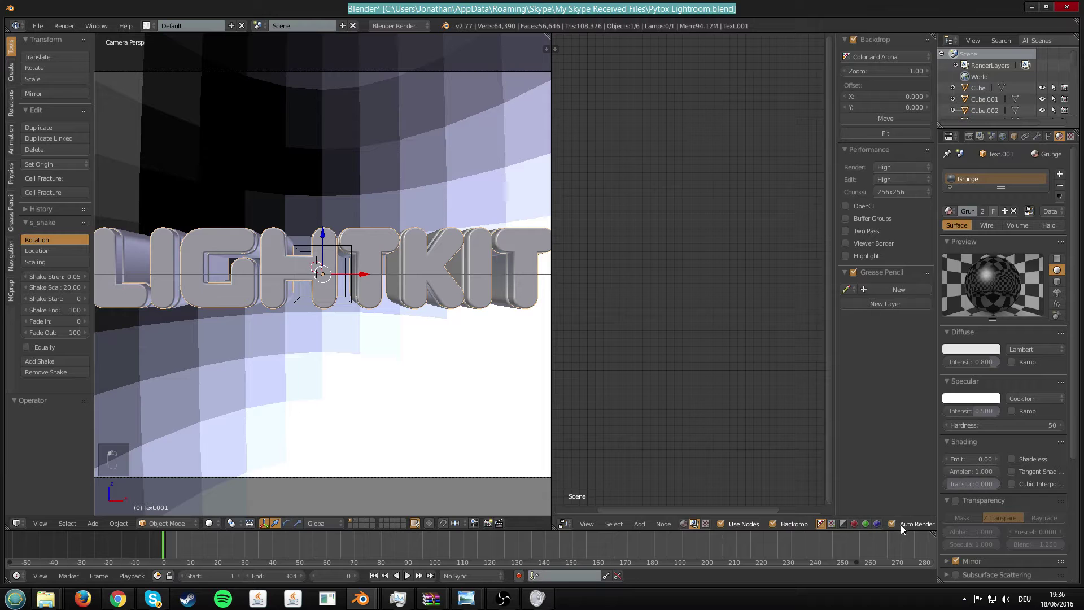
pyautogui.hotkey('shift', 'a')
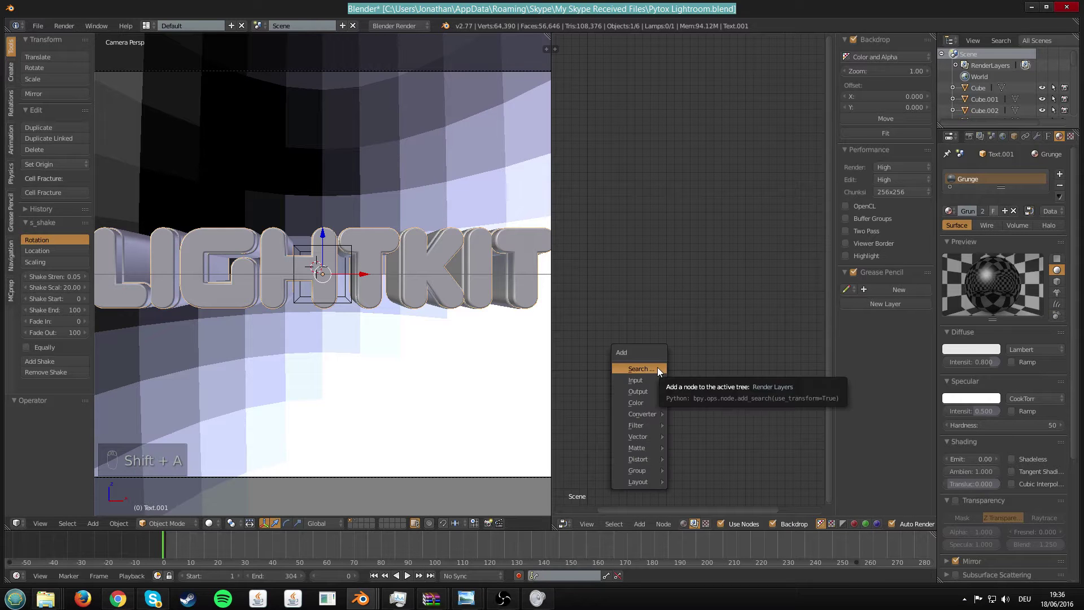
# Add a Render Layers node and save over the file
pyautogui.click(657, 368)
pyautogui.write('re')
pyautogui.click(689, 387)
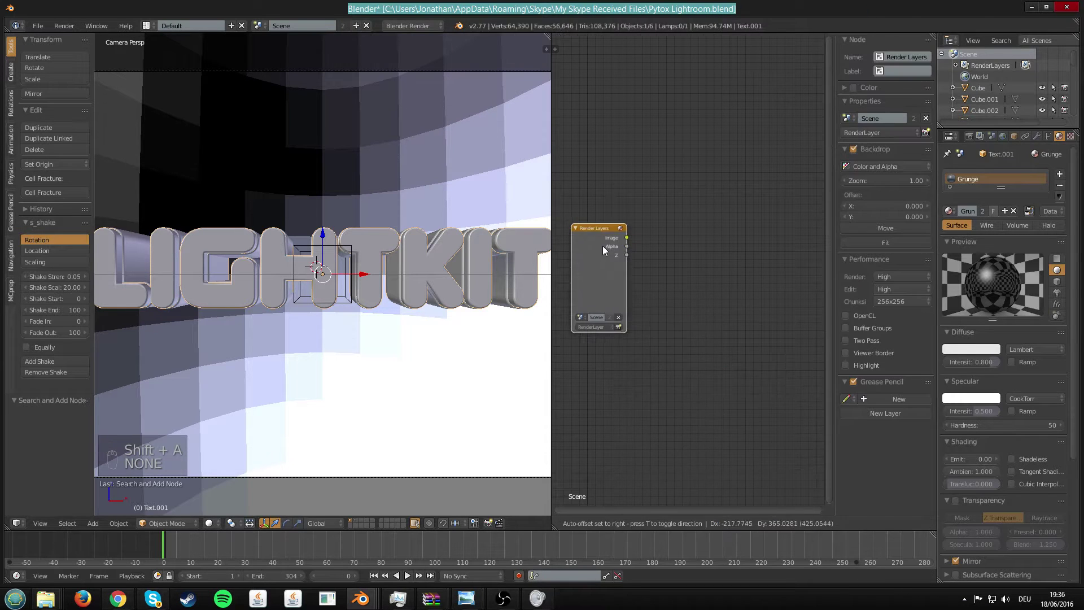
pyautogui.click(602, 245)
pyautogui.hotkey('ctrl', 's')
pyautogui.click(611, 254)
# Add a Composite node and link the Render Layers Image output to its Image input
pyautogui.scroll(1, 633, 297)
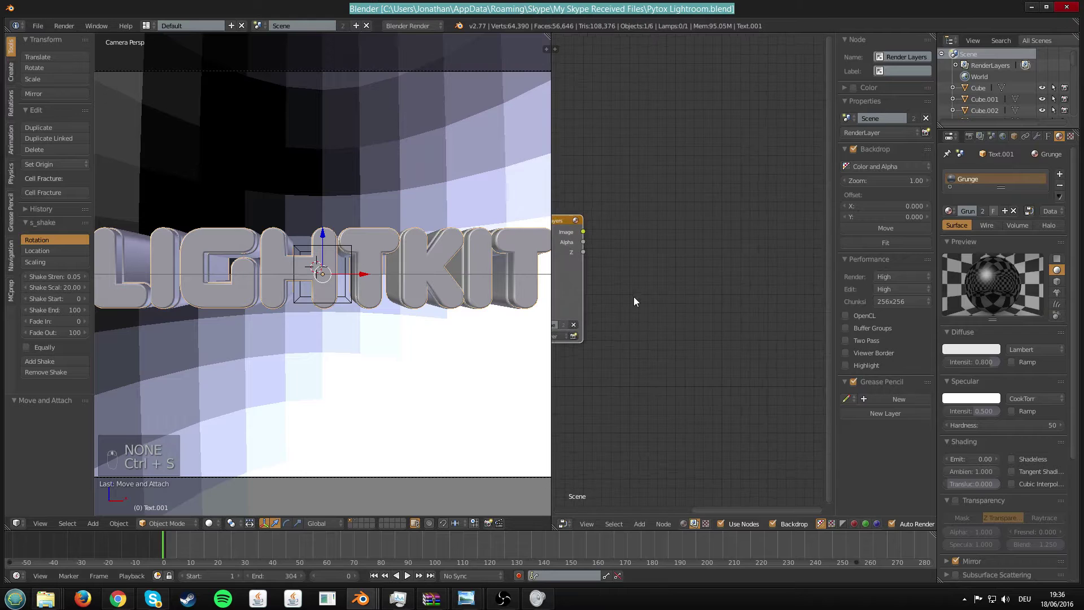
pyautogui.click(646, 522)
pyautogui.click(649, 511)
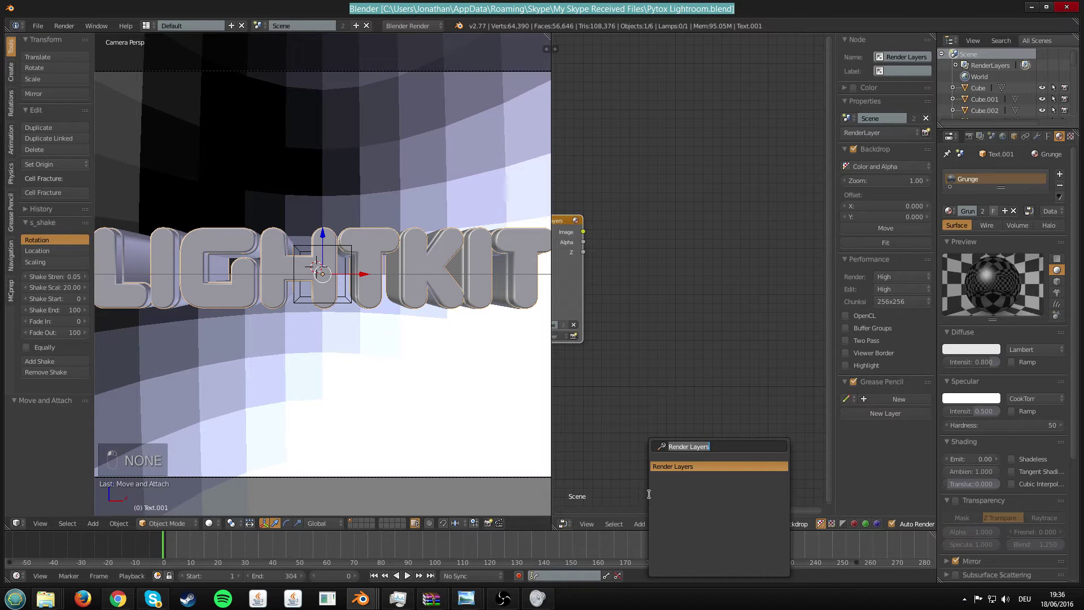
pyautogui.write('comp')
pyautogui.press('Return')
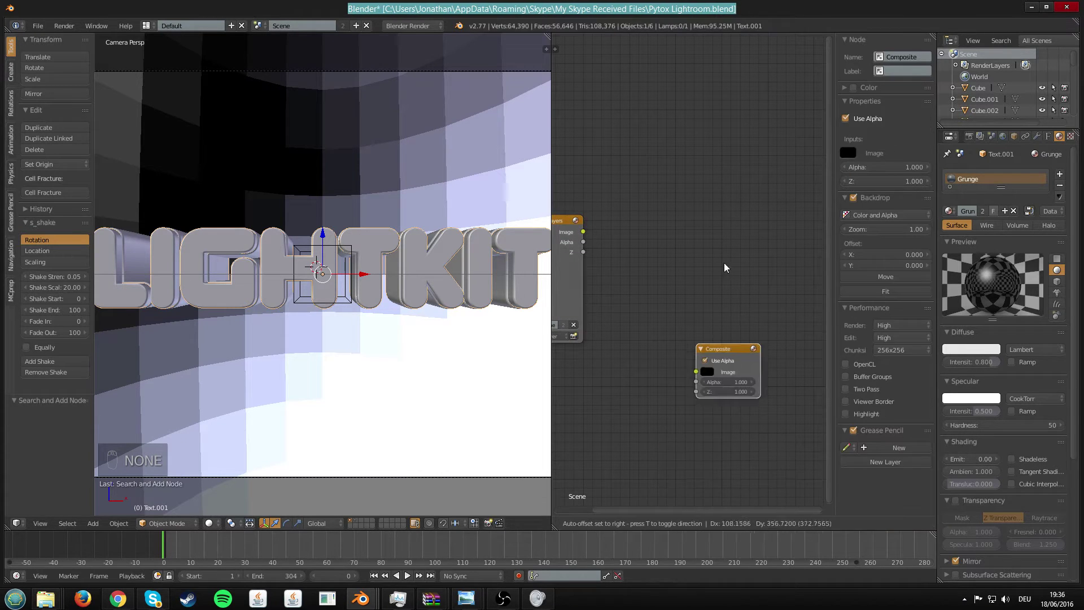
pyautogui.click(737, 152)
pyautogui.moveTo(582, 231); pyautogui.dragTo(645, 260)
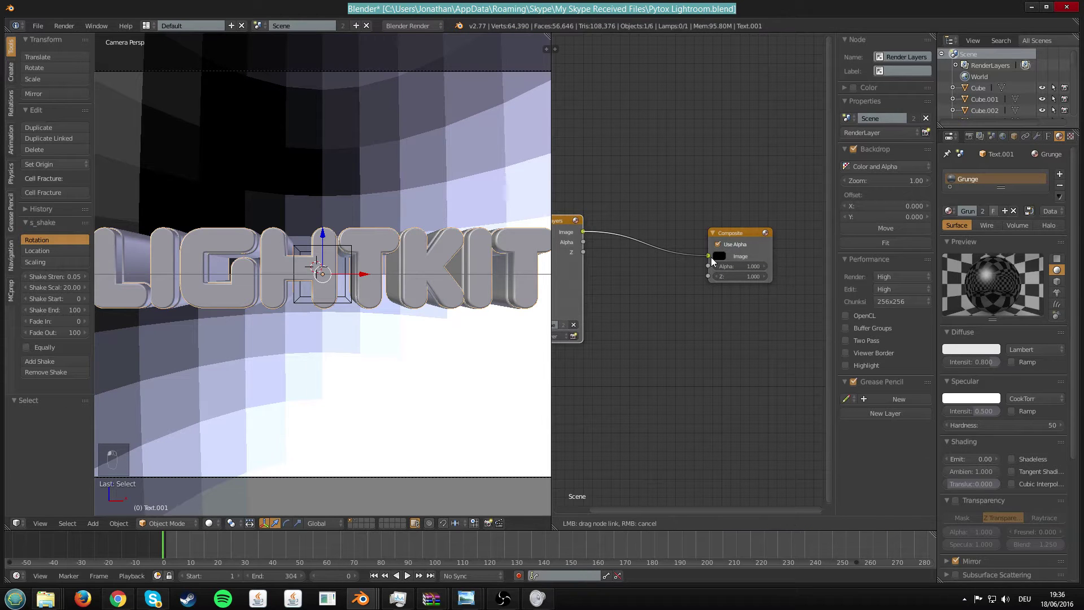
pyautogui.moveTo(710, 256); pyautogui.dragTo(710, 257)
pyautogui.moveTo(619, 280); pyautogui.dragTo(666, 244, button='middle')
pyautogui.moveTo(645, 240); pyautogui.dragTo(583, 249)
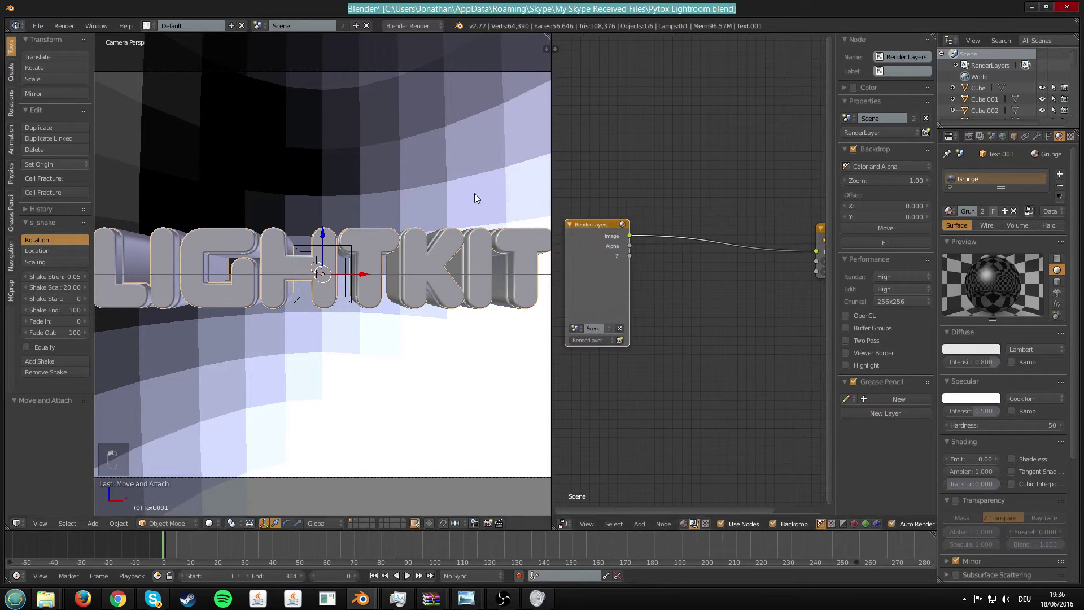
pyautogui.click(38, 26)
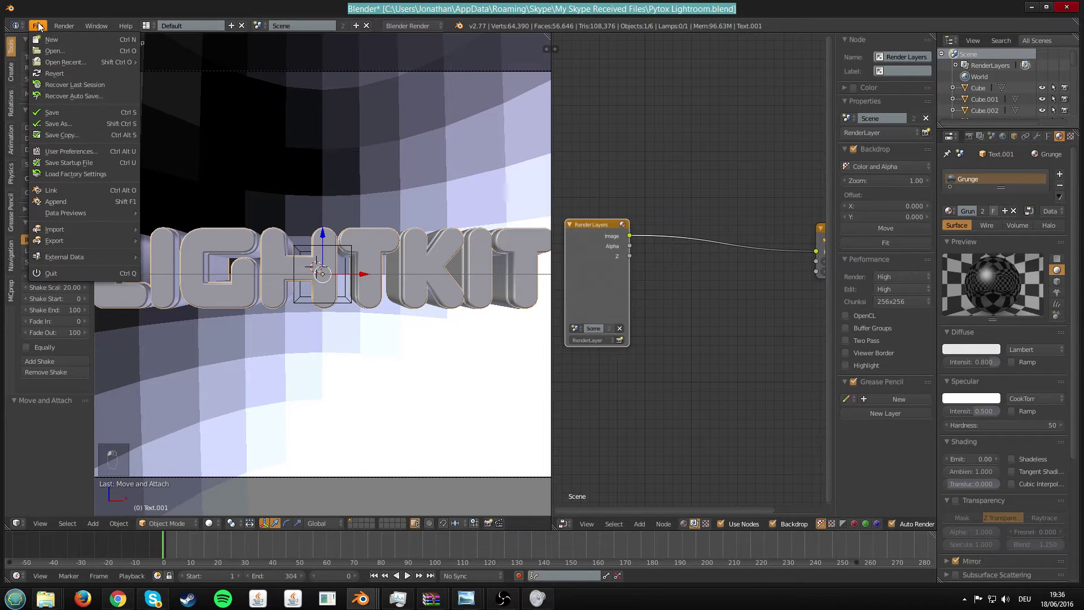
# Save the project on drive G: as 'das ist ein tutiral.blend'
pyautogui.click(52, 123)
pyautogui.click(48, 109)
pyautogui.click(154, 68)
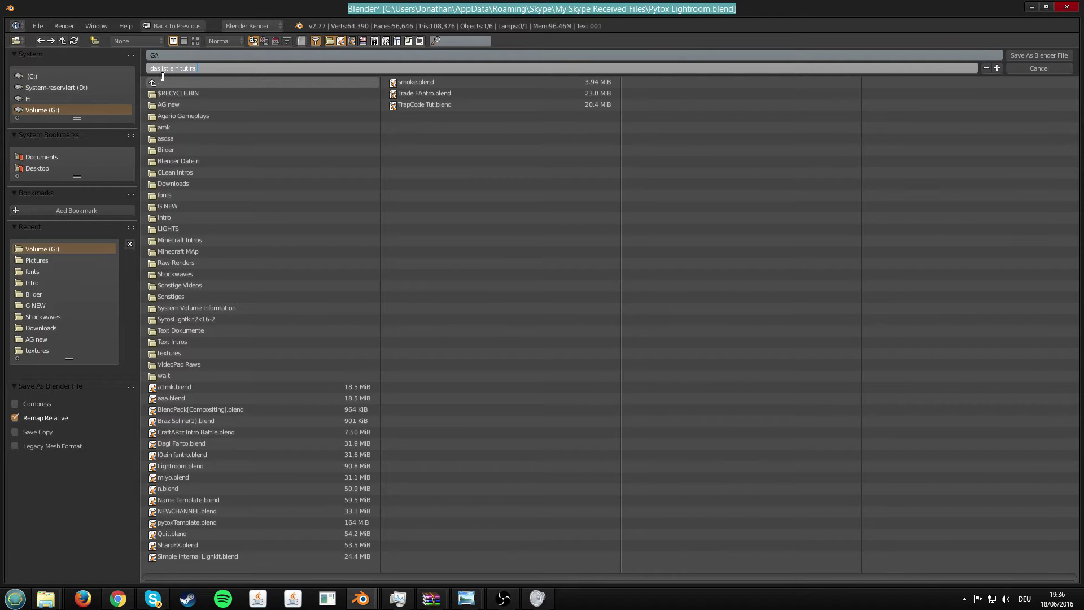
pyautogui.press('Return')
pyautogui.press('Return')
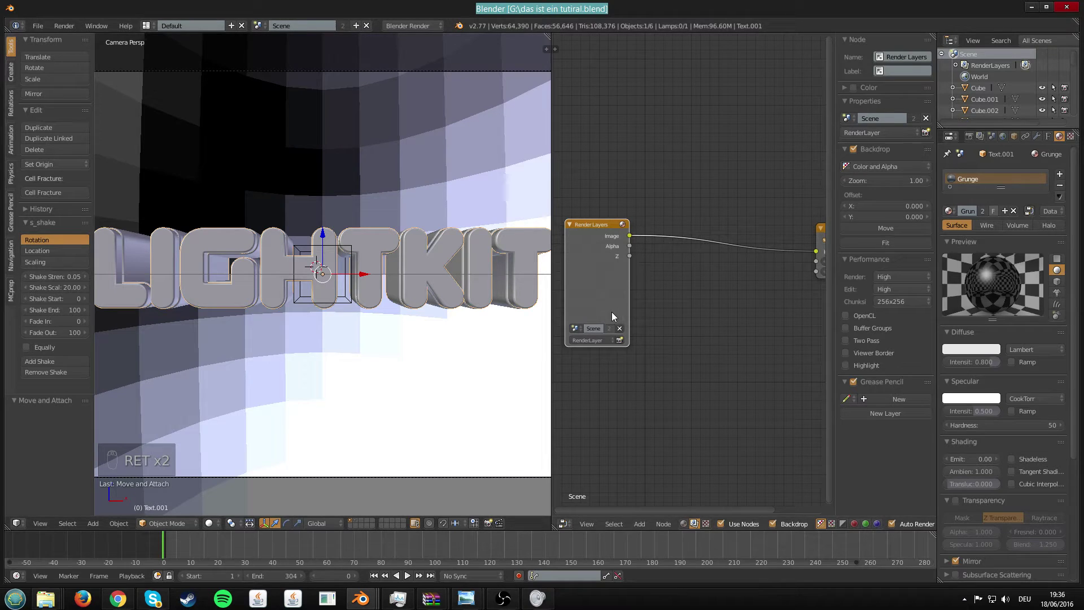
# Widen the node editor, save over the file, and render the current frame
pyautogui.moveTo(552, 325); pyautogui.dragTo(450, 325)
pyautogui.hotkey('ctrl', 's')
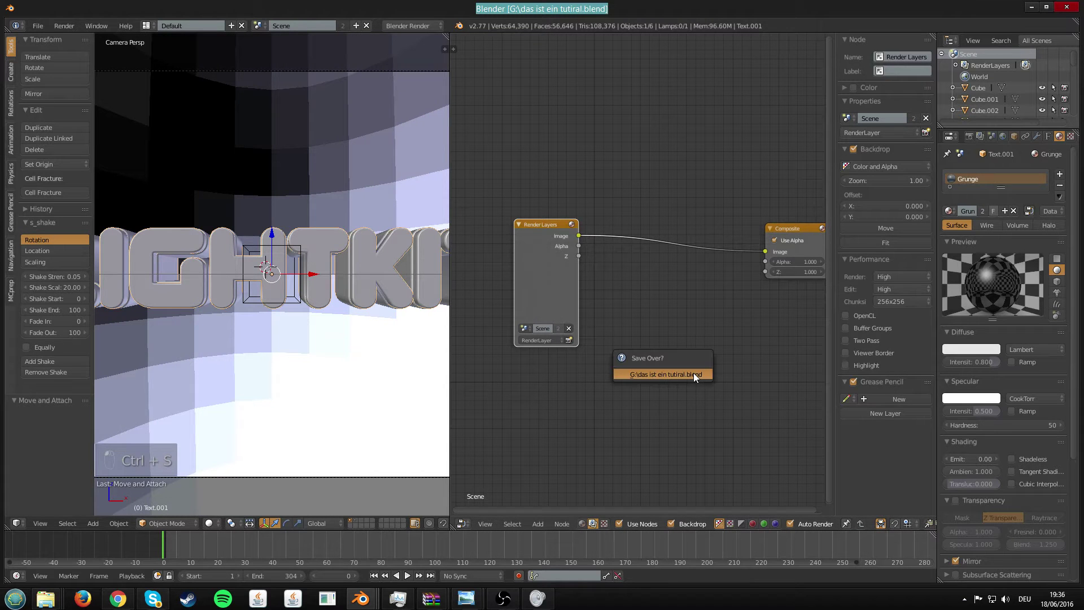
pyautogui.click(690, 373)
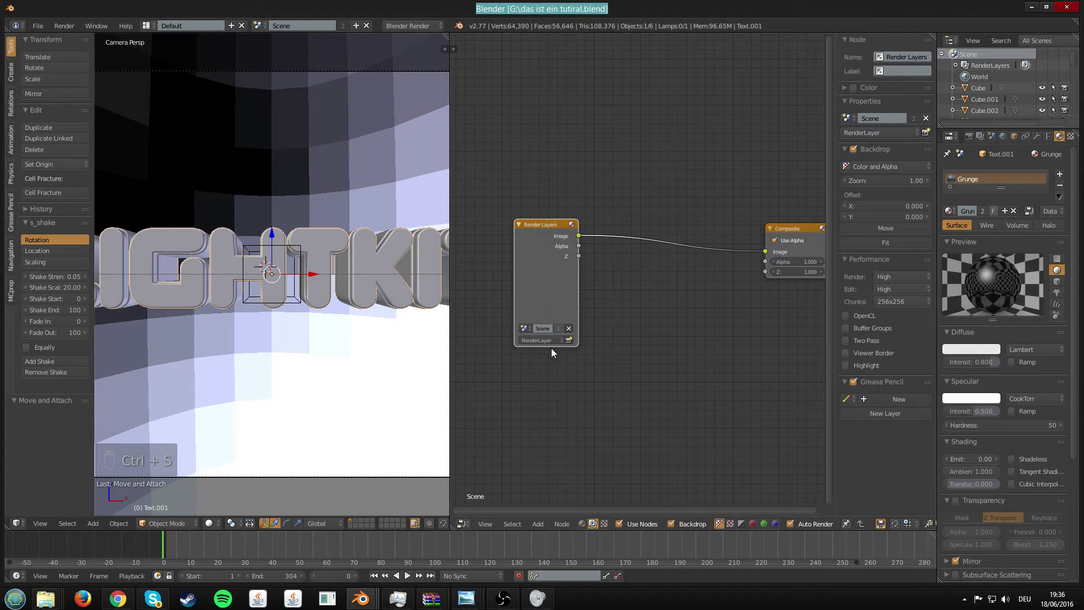
pyautogui.click(405, 362)
pyautogui.press('F12')
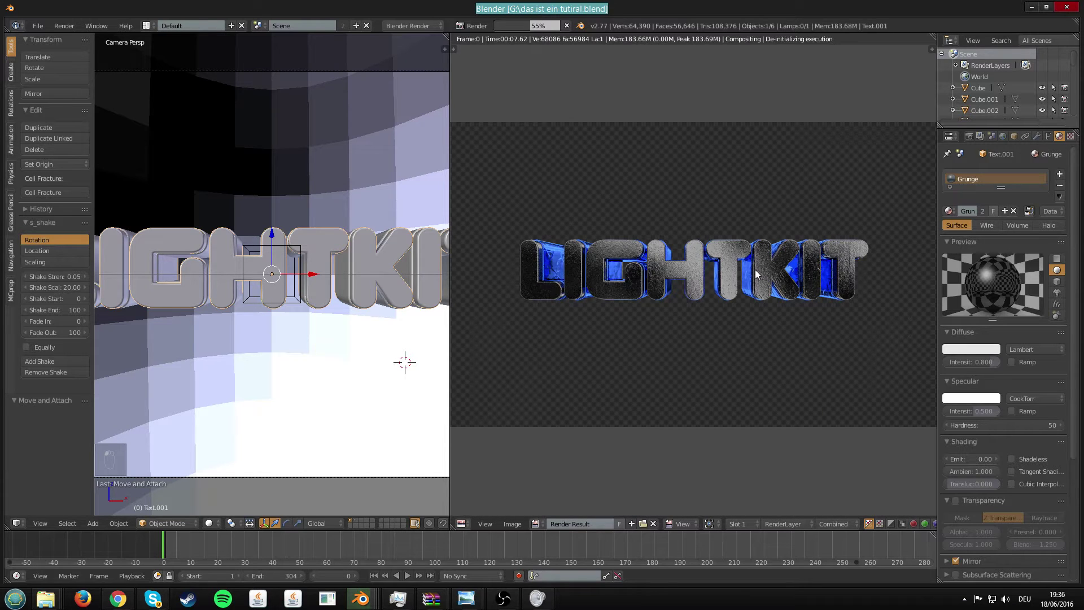
# Leave the render result and widen the 3D viewport to show the whole LIGHTKIT text
pyautogui.scroll(2, 757, 273)
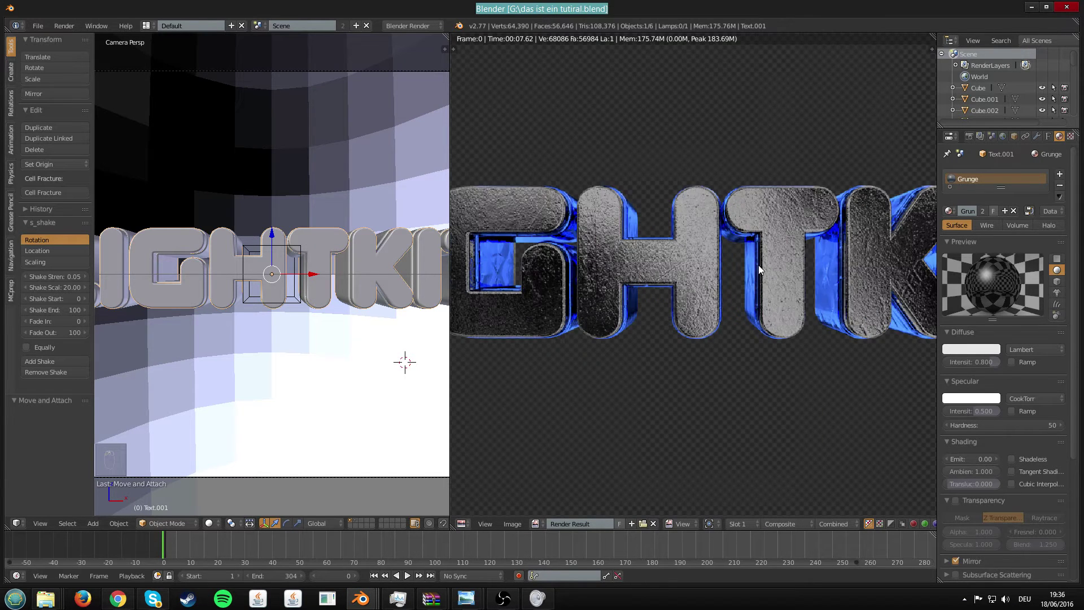
pyautogui.scroll(-5, 741, 320)
pyautogui.press('Escape')
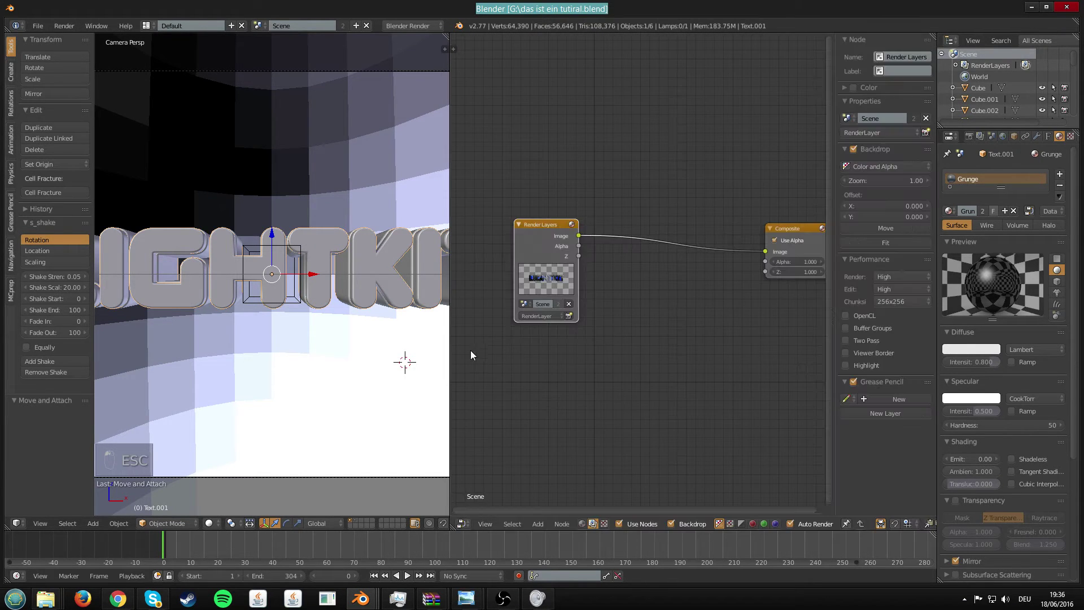
pyautogui.moveTo(452, 346); pyautogui.dragTo(730, 331)
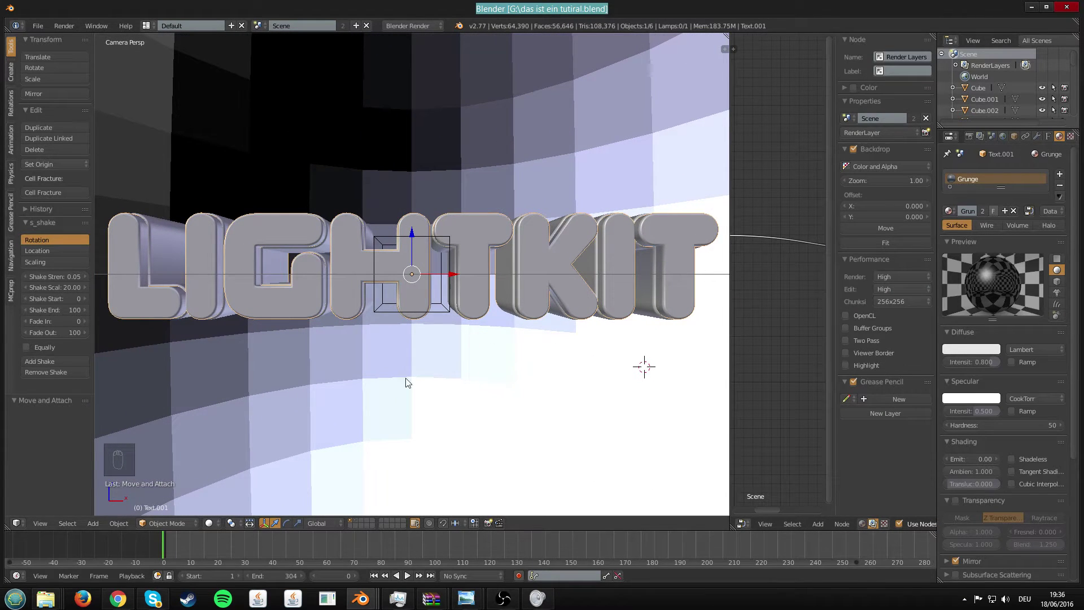
pyautogui.rightClick(118, 598)
pyautogui.click(88, 543)
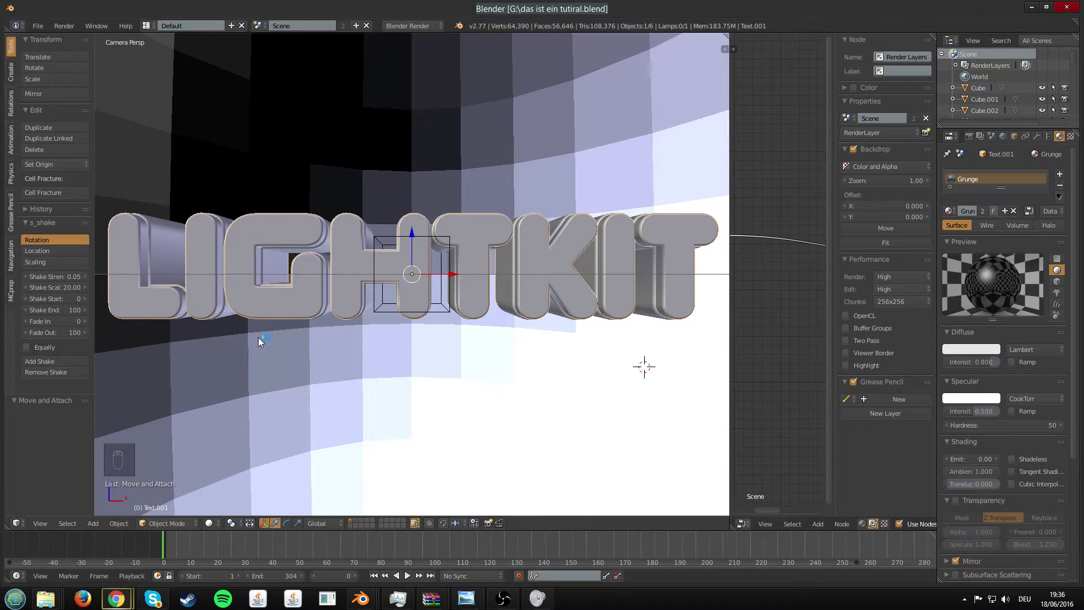
# In Chrome, open the Intro ✕ Shxrkz - Contest ✕ 1080p60 V2 video from YouTube Subscriptions
pyautogui.moveTo(120, 599)
pyautogui.click(197, 559)
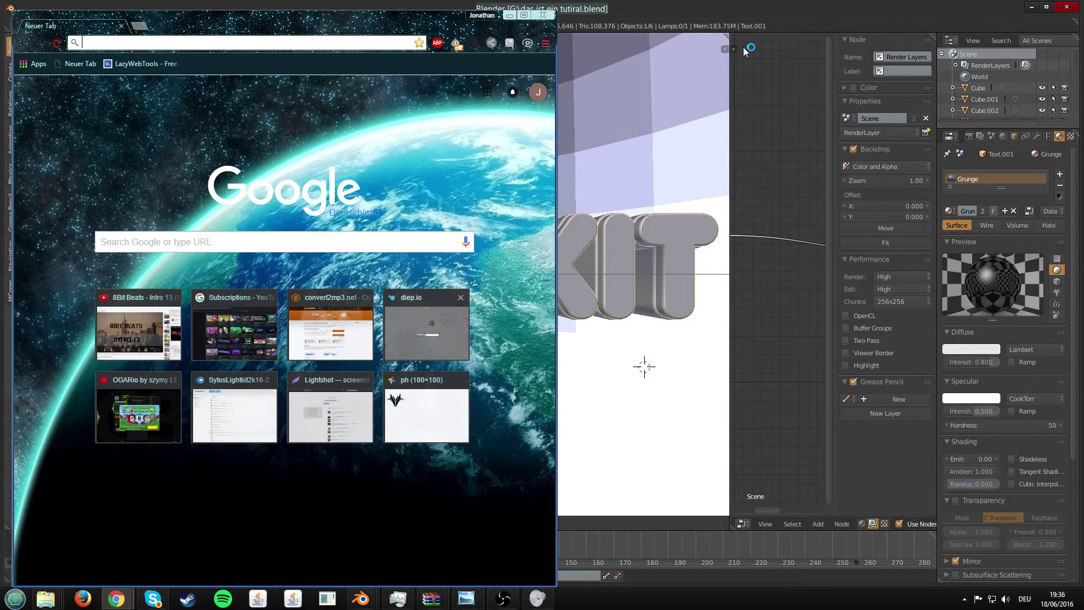
pyautogui.doubleClick(406, 27)
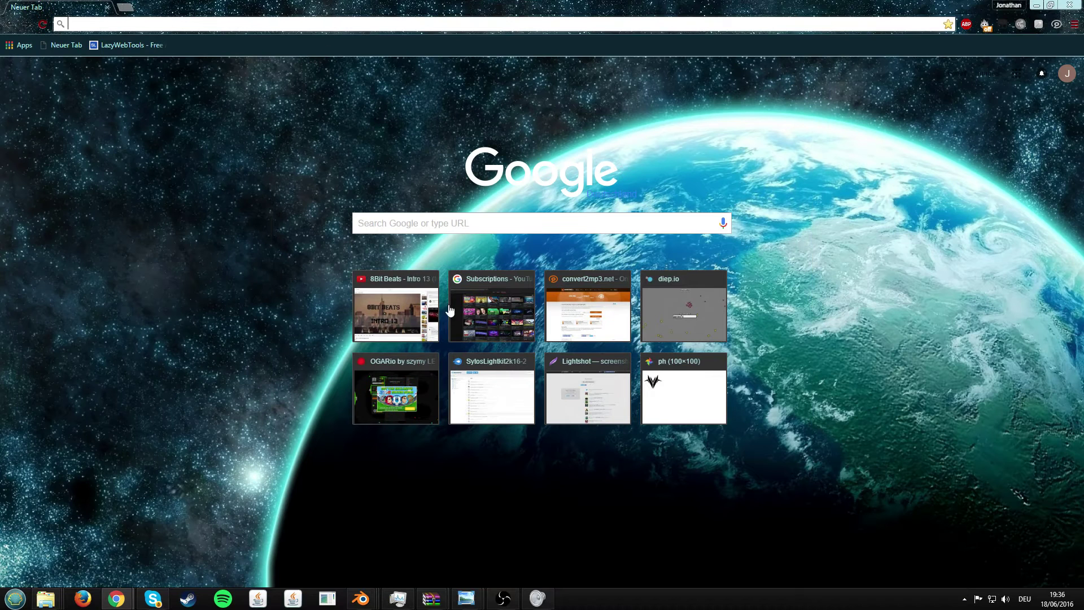
pyautogui.click(483, 325)
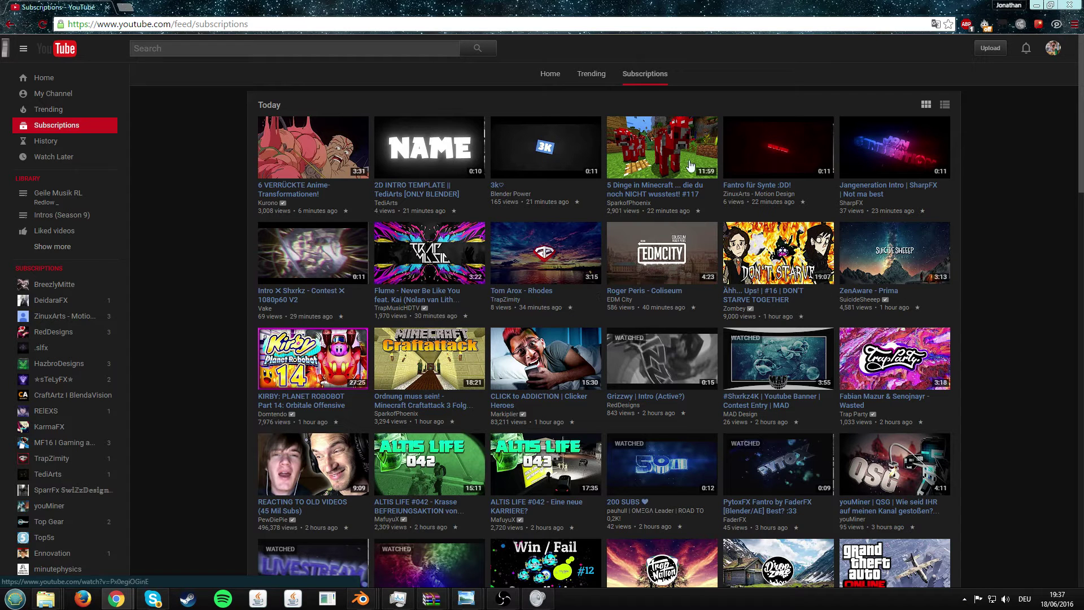
pyautogui.click(299, 255)
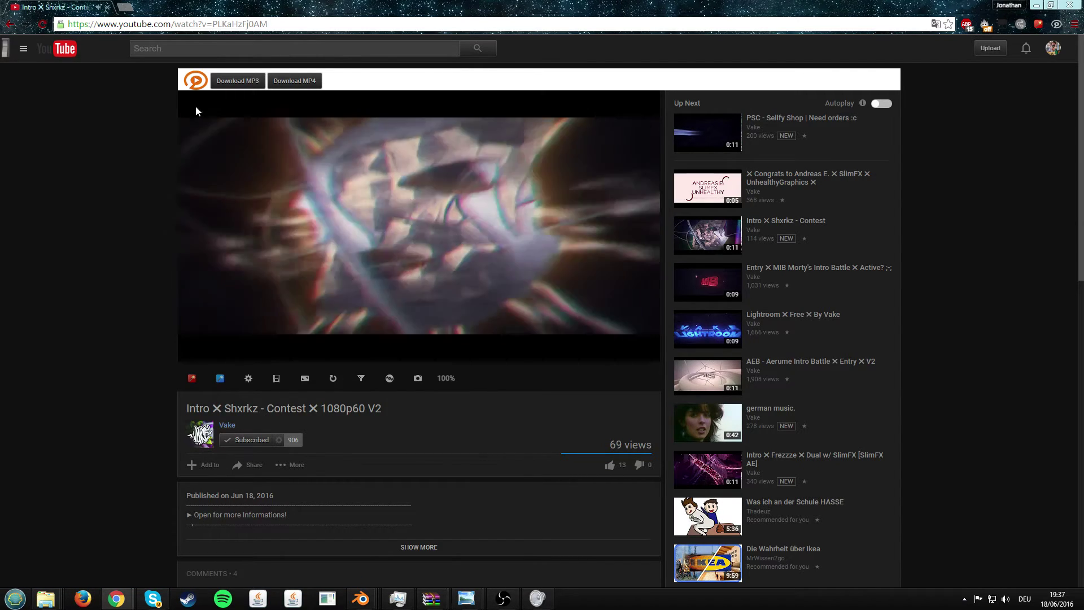
# Convert the video to MP3 on convert2mp3, download it, and move Chrome aside
pyautogui.click(225, 84)
pyautogui.click(86, 7)
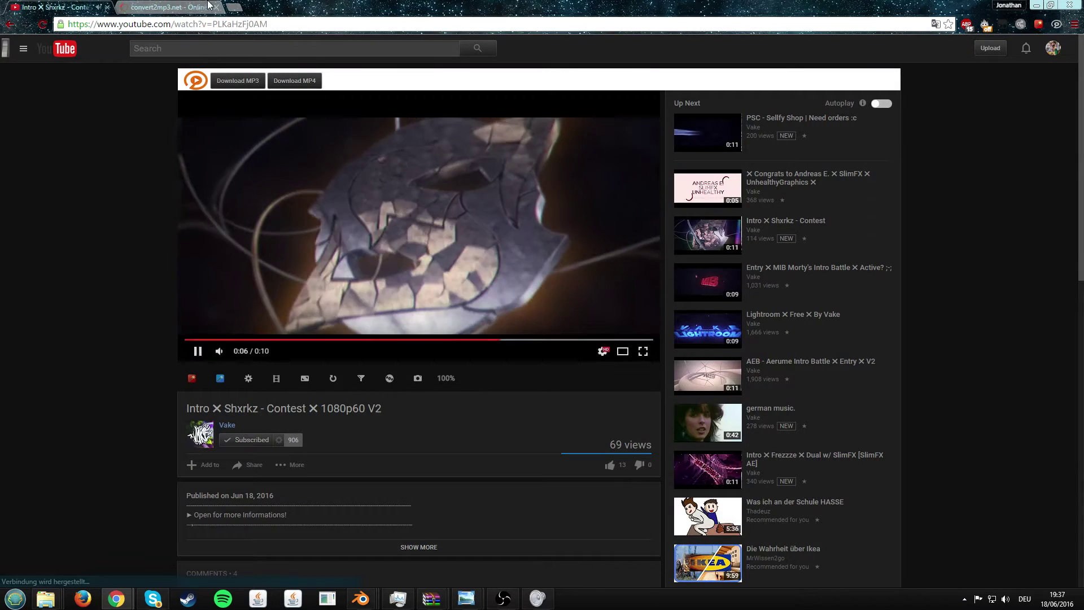
pyautogui.click(208, 7)
pyautogui.click(413, 372)
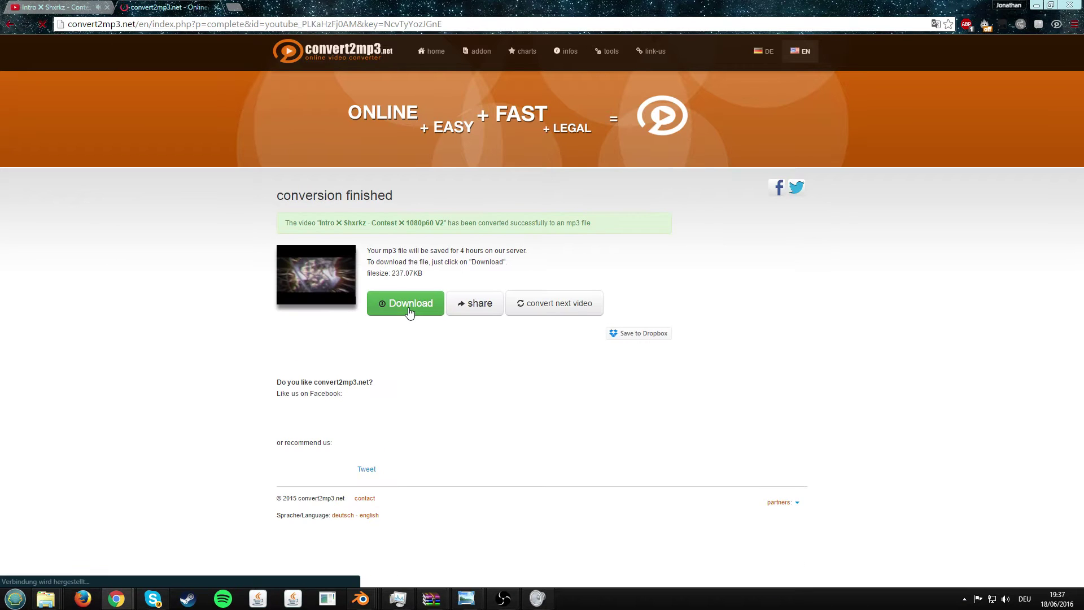
pyautogui.click(410, 309)
pyautogui.moveTo(596, 5)
pyautogui.mouseDown()
pyautogui.moveTo(631, 32)
pyautogui.moveTo(613, 0)
pyautogui.mouseUp()
pyautogui.moveTo(489, 2); pyautogui.dragTo(0, 4)
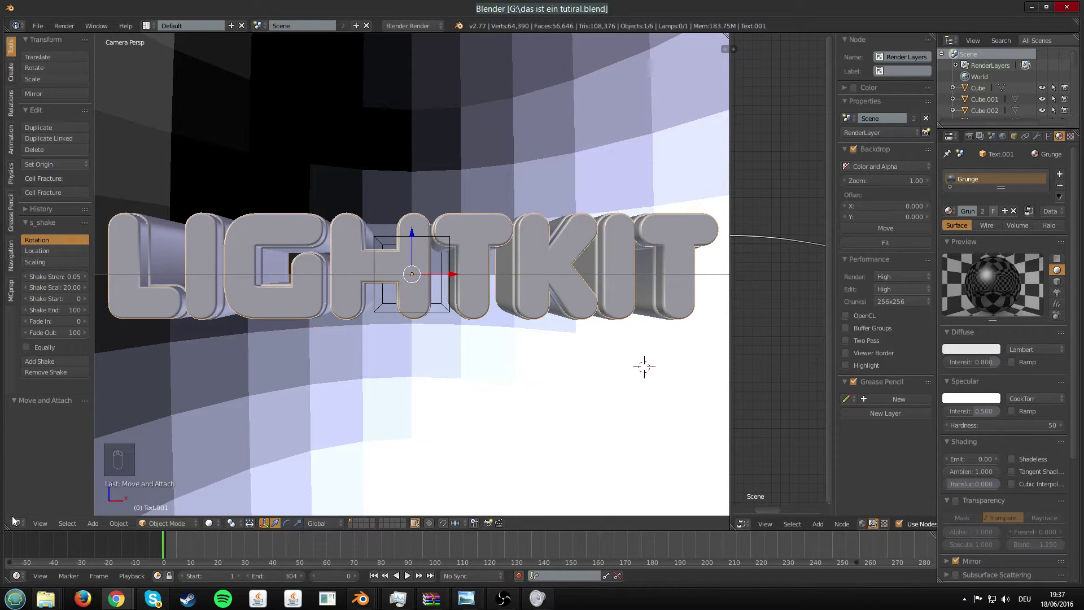
pyautogui.click(16, 522)
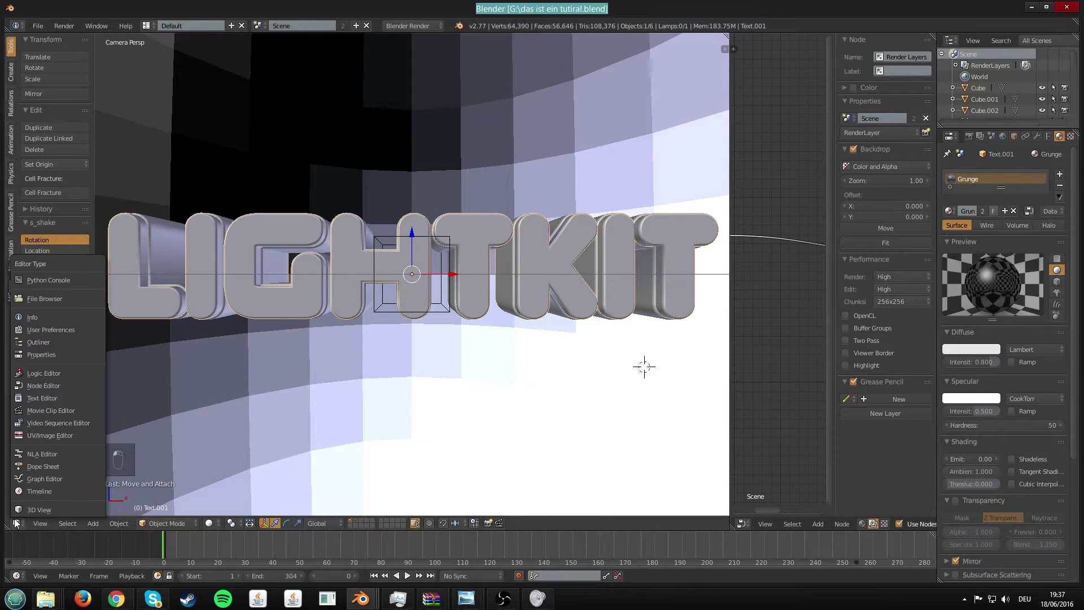
# Make the area a Video Sequence Editor and add the downloaded MP3 with its waveform drawn
pyautogui.click(67, 425)
pyautogui.moveTo(0, 56); pyautogui.dragTo(573, 21)
pyautogui.moveTo(279, 584); pyautogui.dragTo(161, 357)
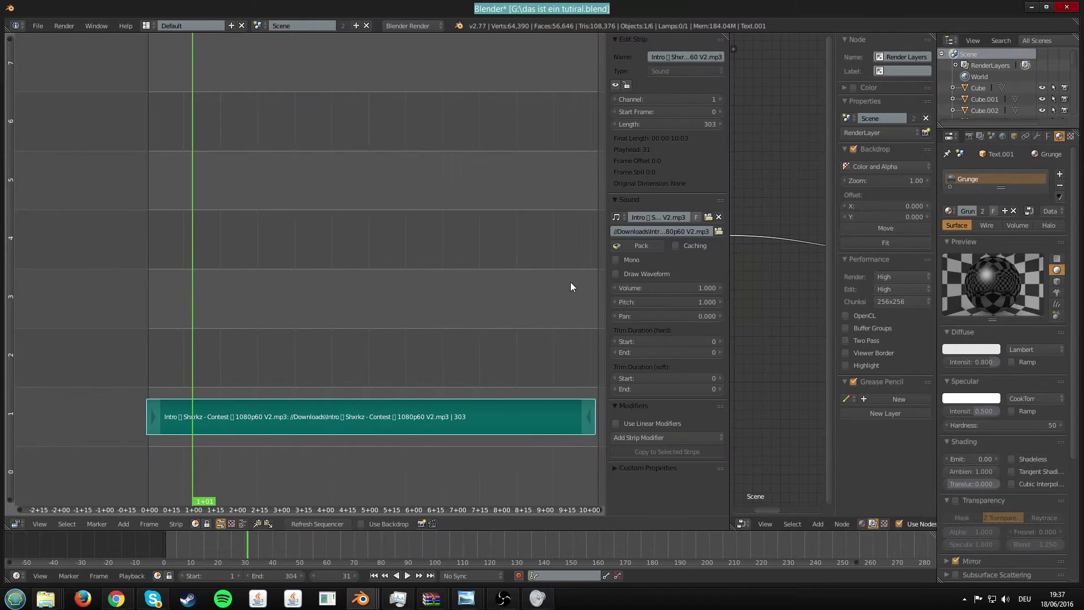
pyautogui.press('n')
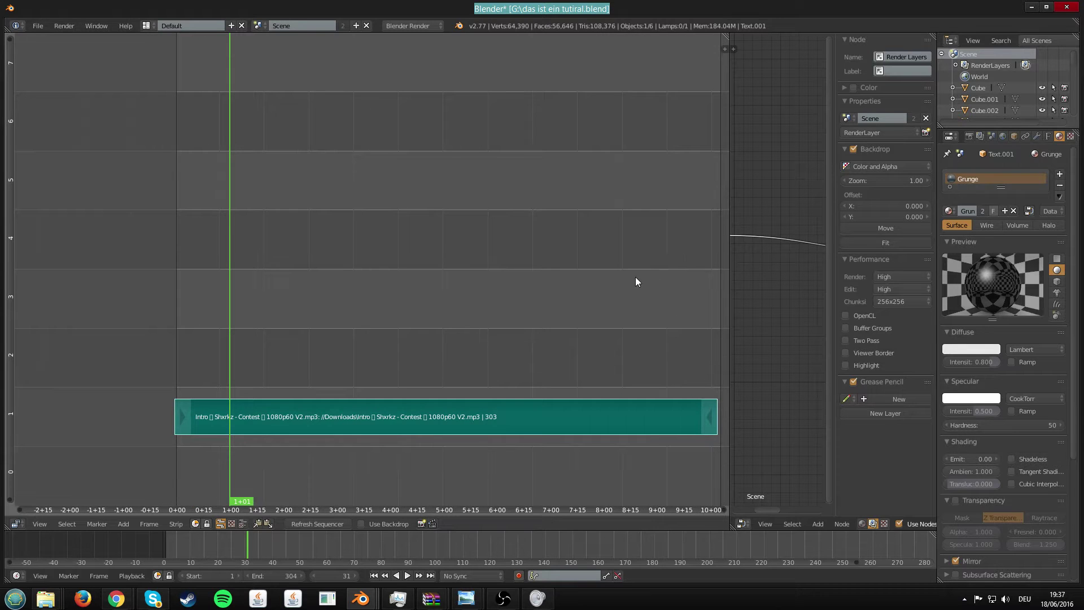
pyautogui.press('n')
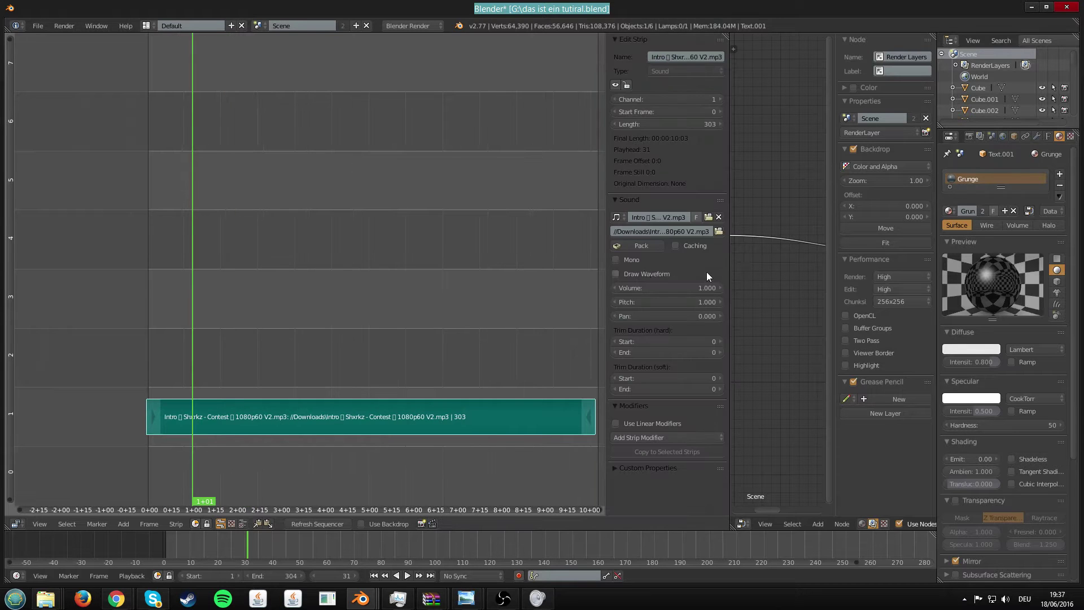
pyautogui.click(652, 275)
# Set the scene end frame to 303, pack the sound file, and save
pyautogui.click(150, 419)
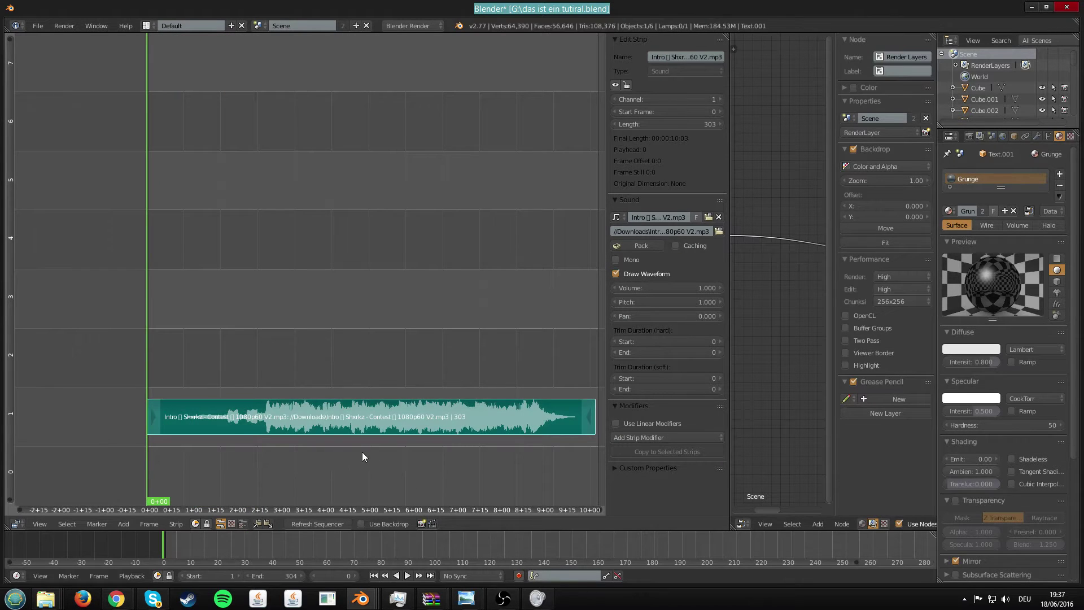
pyautogui.moveTo(489, 422); pyautogui.dragTo(452, 424, button='middle')
pyautogui.scroll(4, 480, 436)
pyautogui.scroll(-3, 455, 422)
pyautogui.press('g')
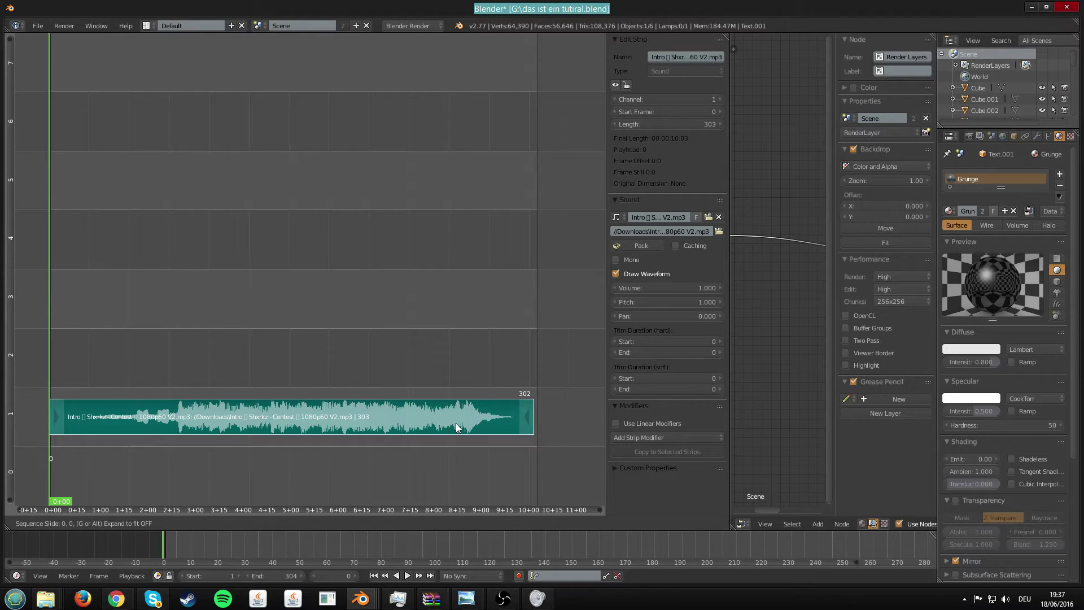
pyautogui.click(455, 423)
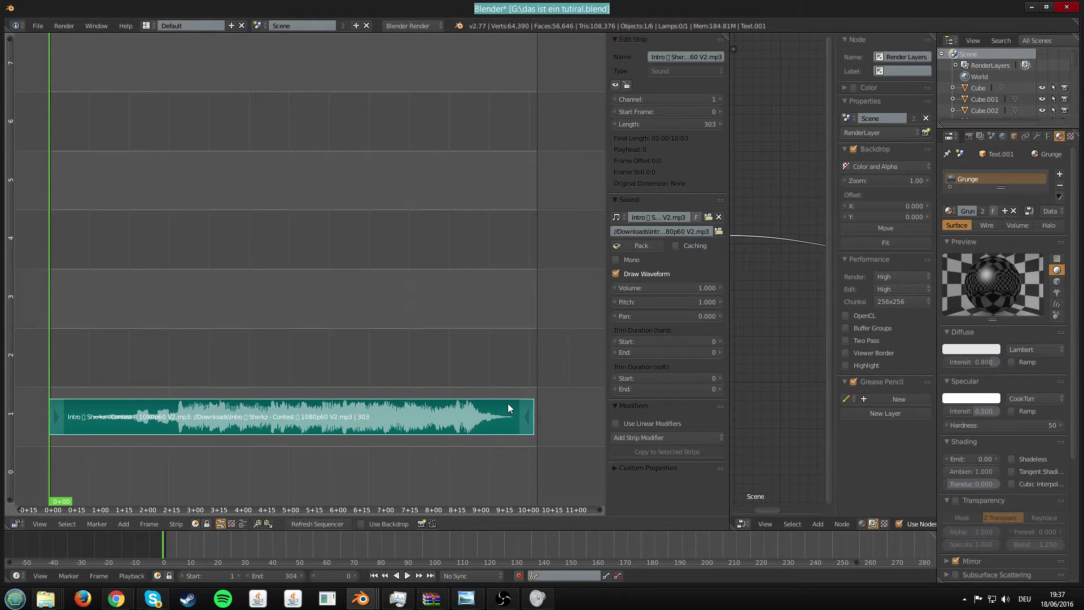
pyautogui.press('g')
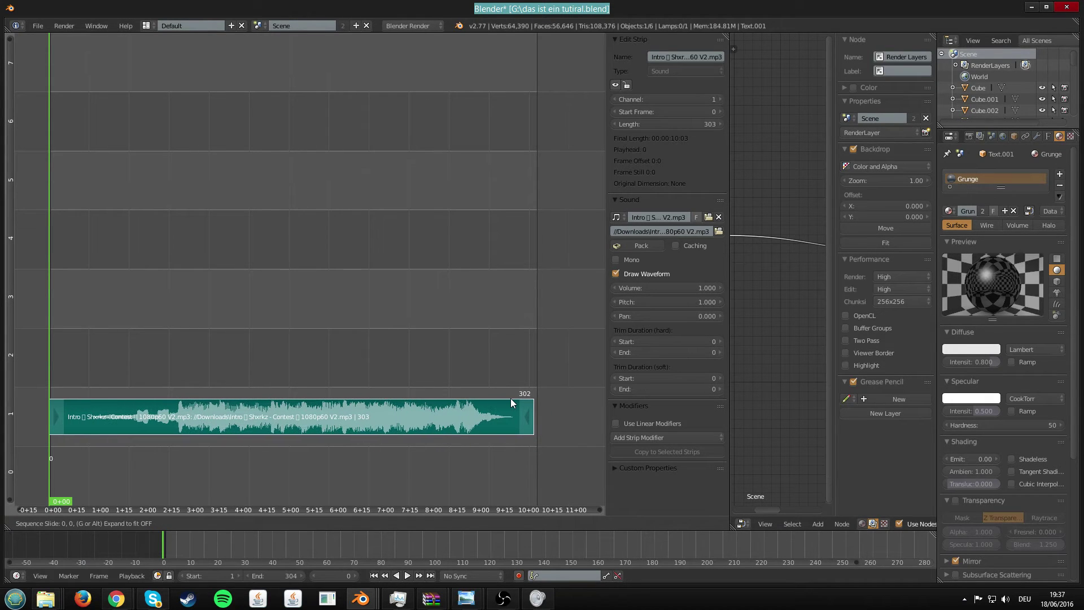
pyautogui.click(510, 398)
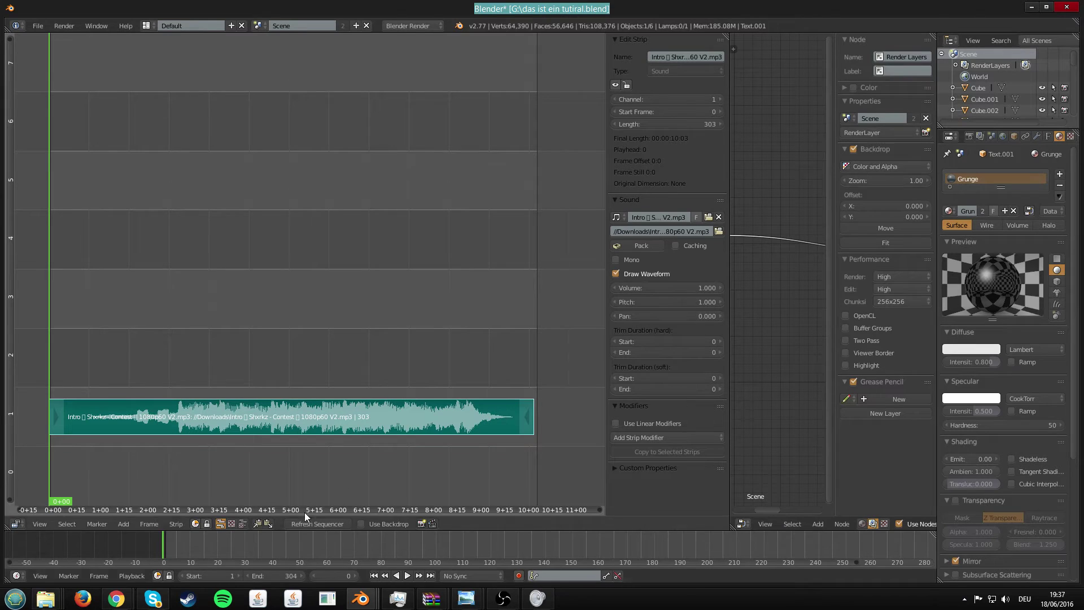
pyautogui.click(249, 574)
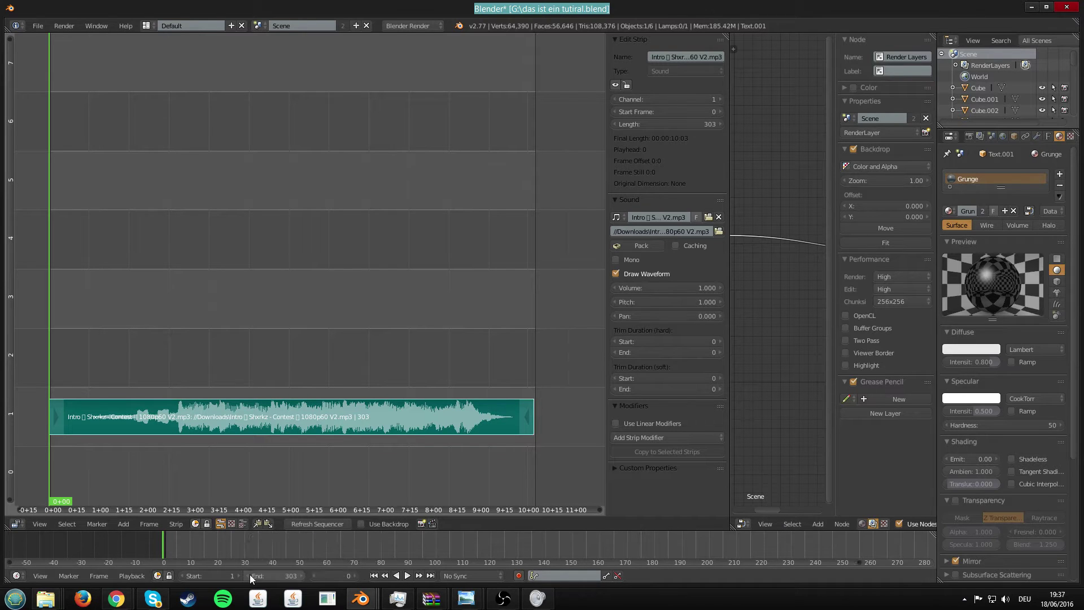
pyautogui.click(288, 446)
pyautogui.hotkey('ctrl', 's')
# Confirm the save and play back the music, adjusting the volume mixer
pyautogui.click(288, 446)
pyautogui.moveTo(196, 455); pyautogui.dragTo(49, 470)
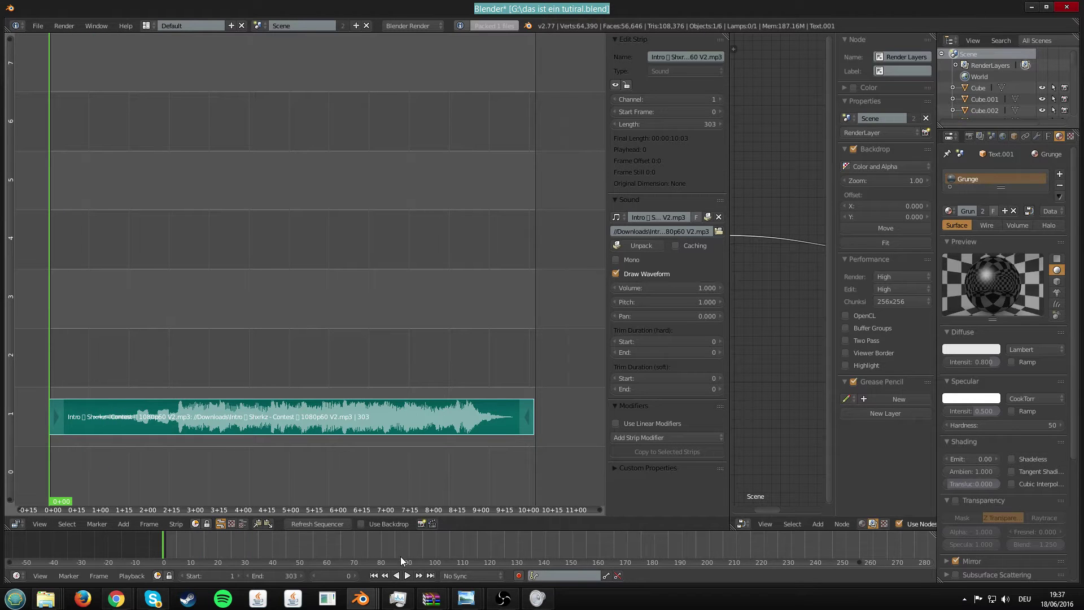
pyautogui.click(405, 576)
pyautogui.click(405, 576)
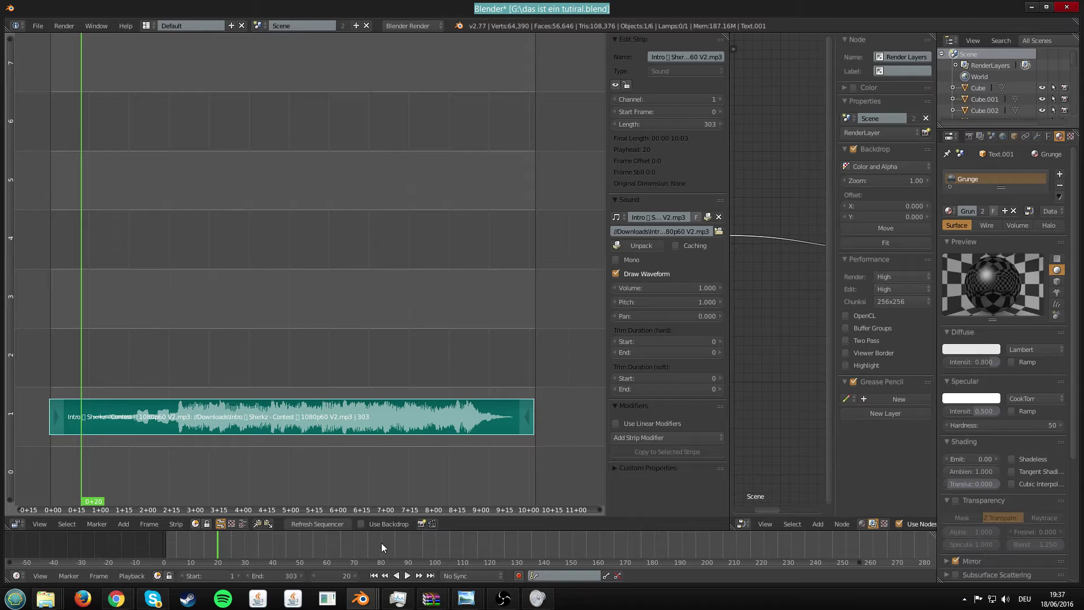
pyautogui.click(405, 576)
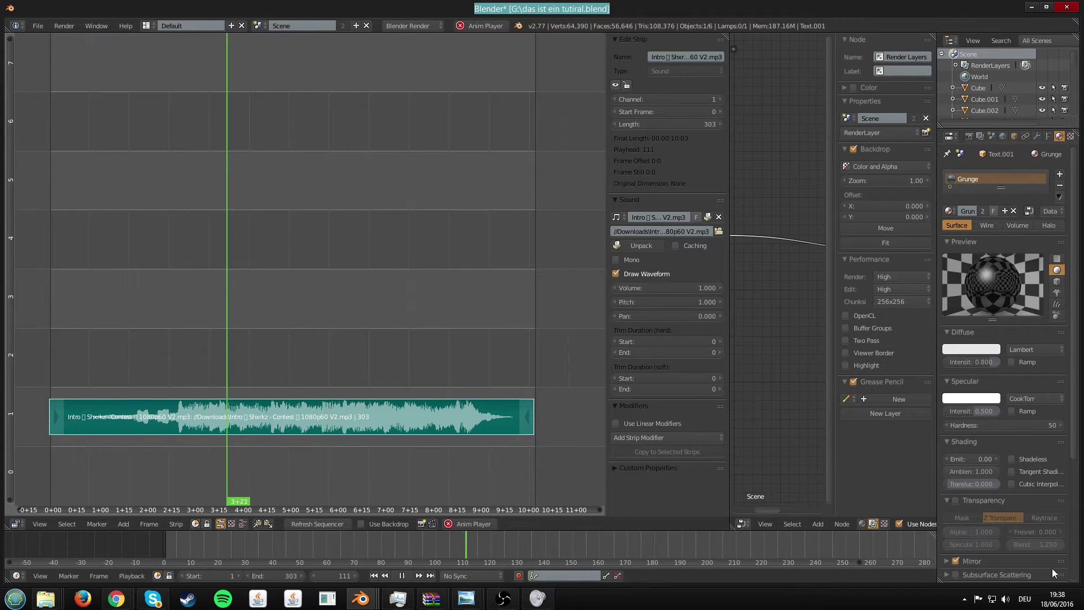
pyautogui.click(1008, 599)
pyautogui.click(1009, 570)
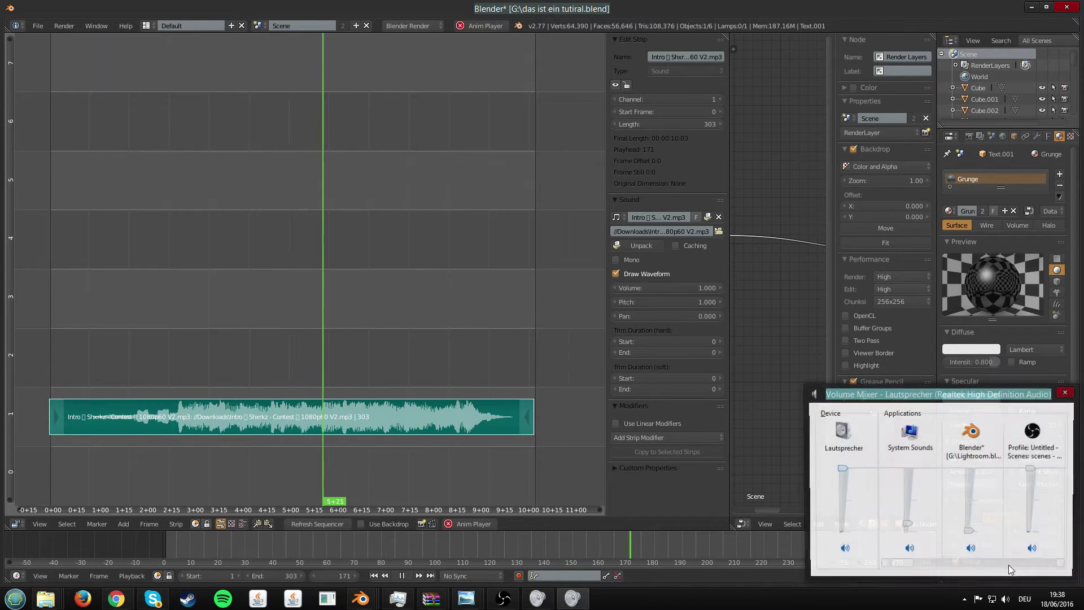
pyautogui.click(950, 563)
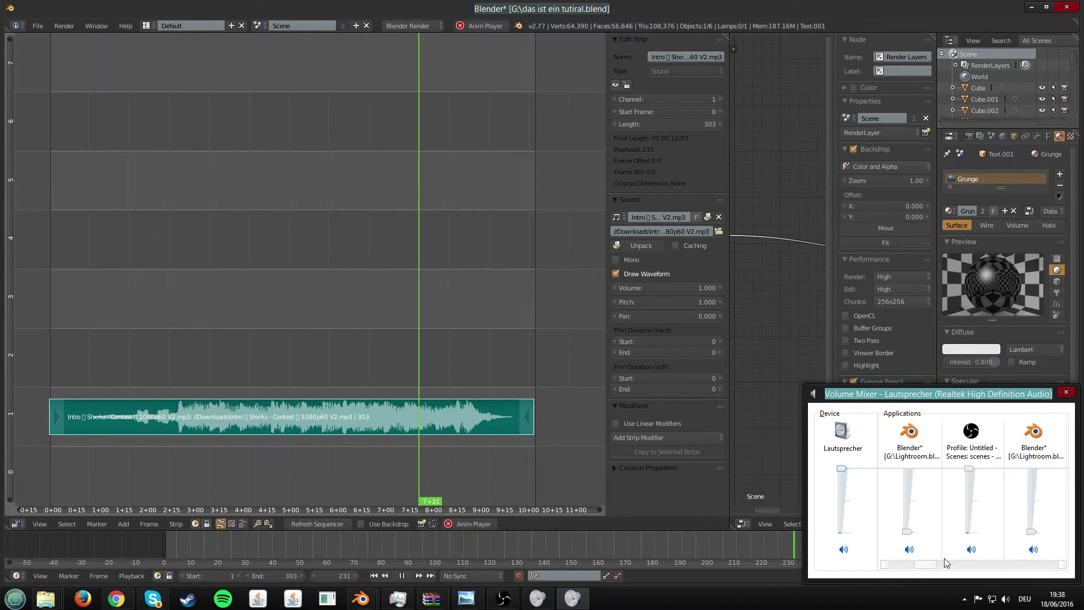
pyautogui.moveTo(927, 566); pyautogui.dragTo(970, 529)
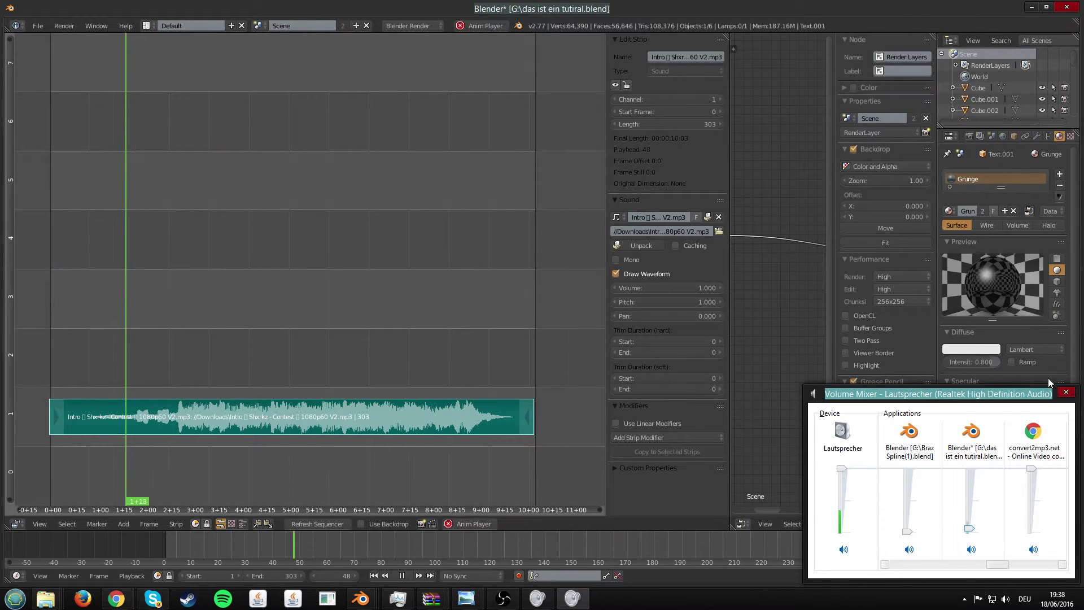
pyautogui.click(1064, 393)
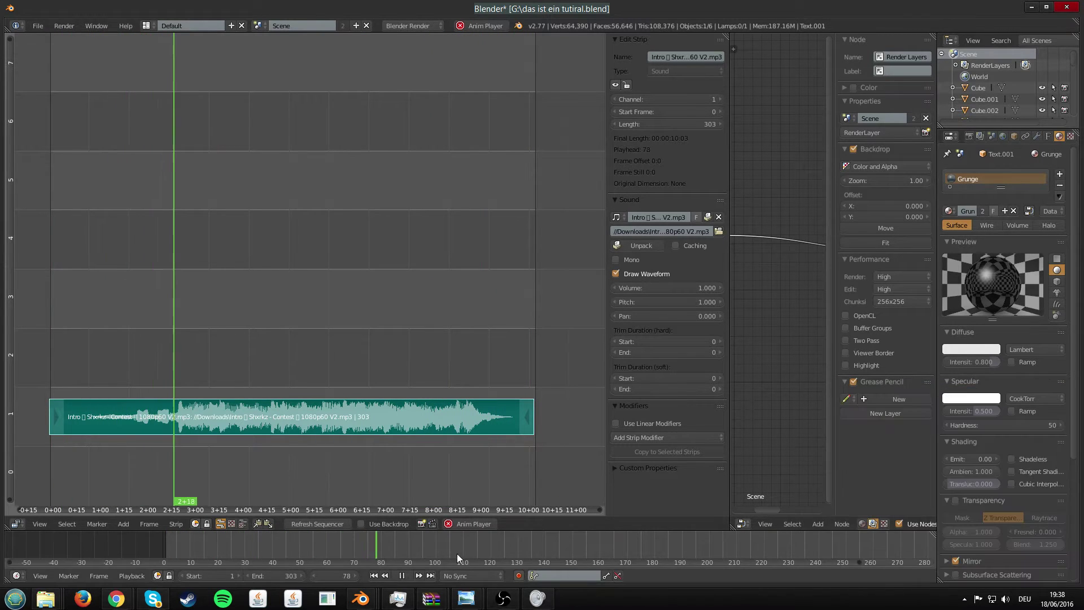
pyautogui.click(403, 575)
# Play from frame 81 and add a beat marker at frame 138
pyautogui.moveTo(148, 401); pyautogui.dragTo(178, 442)
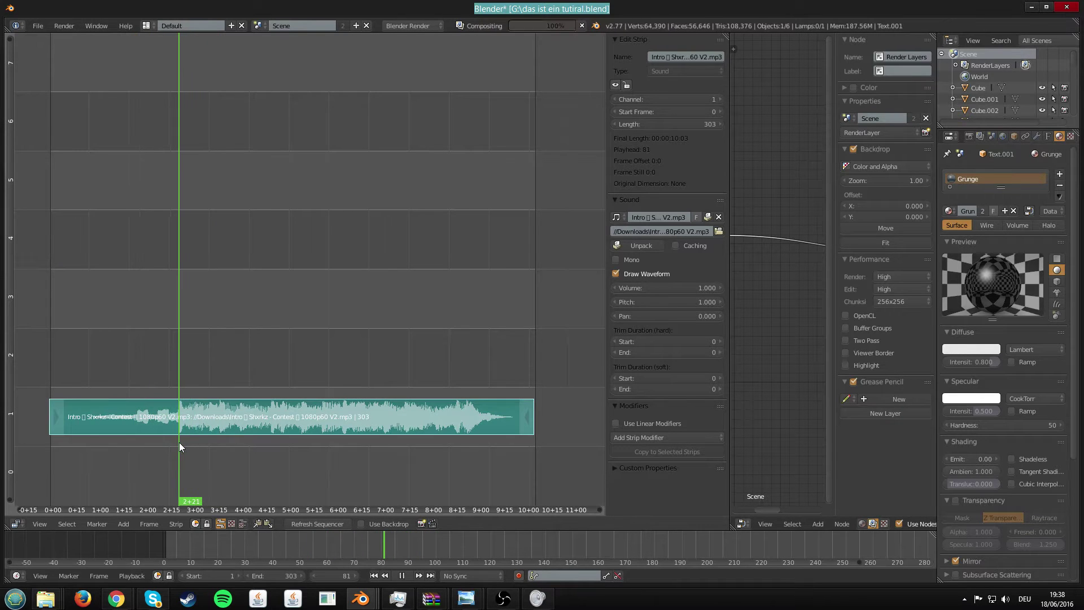
pyautogui.moveTo(178, 442); pyautogui.dragTo(310, 417, button='middle')
pyautogui.scroll(2, 325, 411)
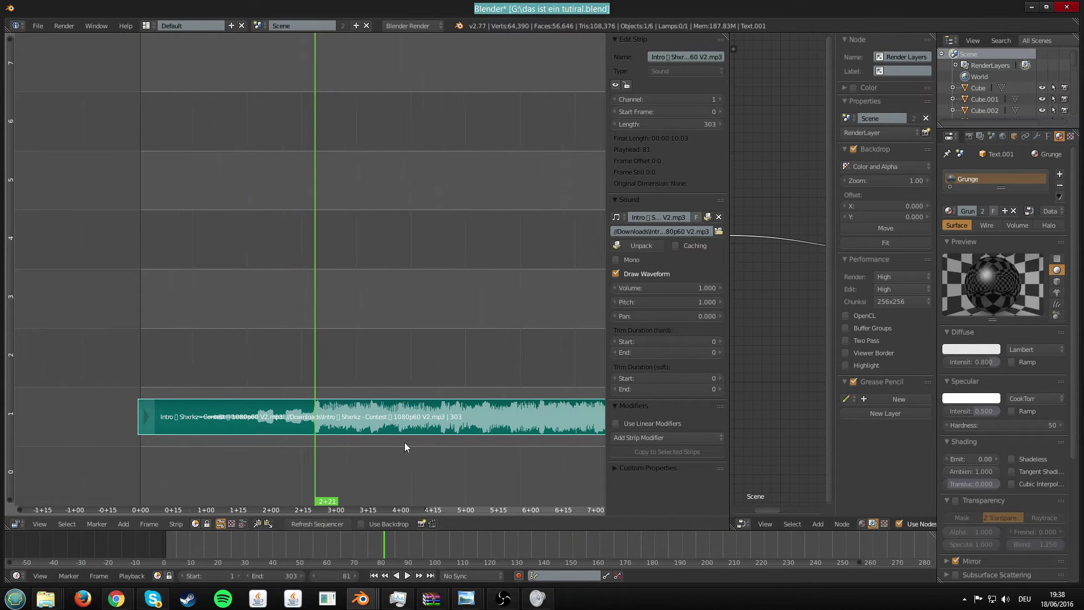
pyautogui.moveTo(391, 439); pyautogui.dragTo(366, 434, button='middle')
pyautogui.click(408, 575)
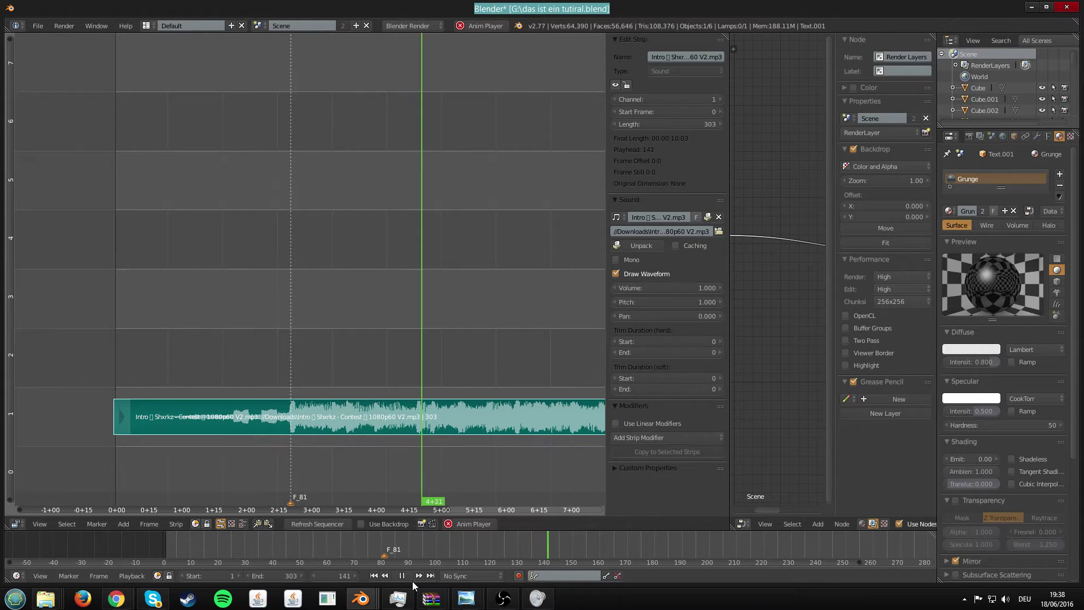
pyautogui.click(402, 575)
pyautogui.click(416, 432)
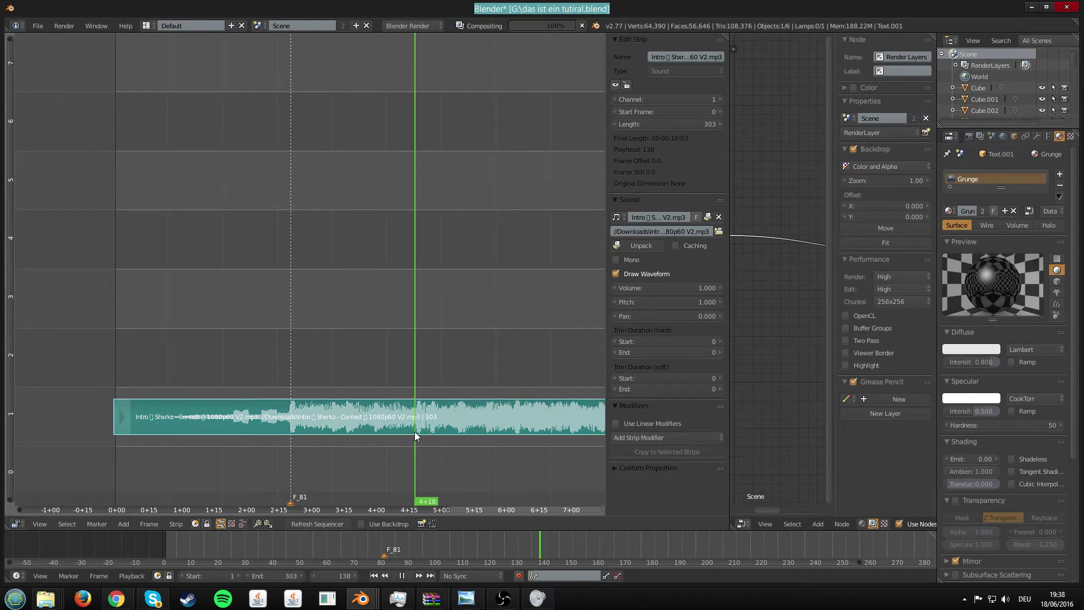
pyautogui.press('m')
# Add a beat marker at frame 183, play to the track's end, and save the file
pyautogui.moveTo(428, 434); pyautogui.dragTo(433, 435)
pyautogui.moveTo(504, 473); pyautogui.dragTo(393, 446, button='middle')
pyautogui.click(407, 577)
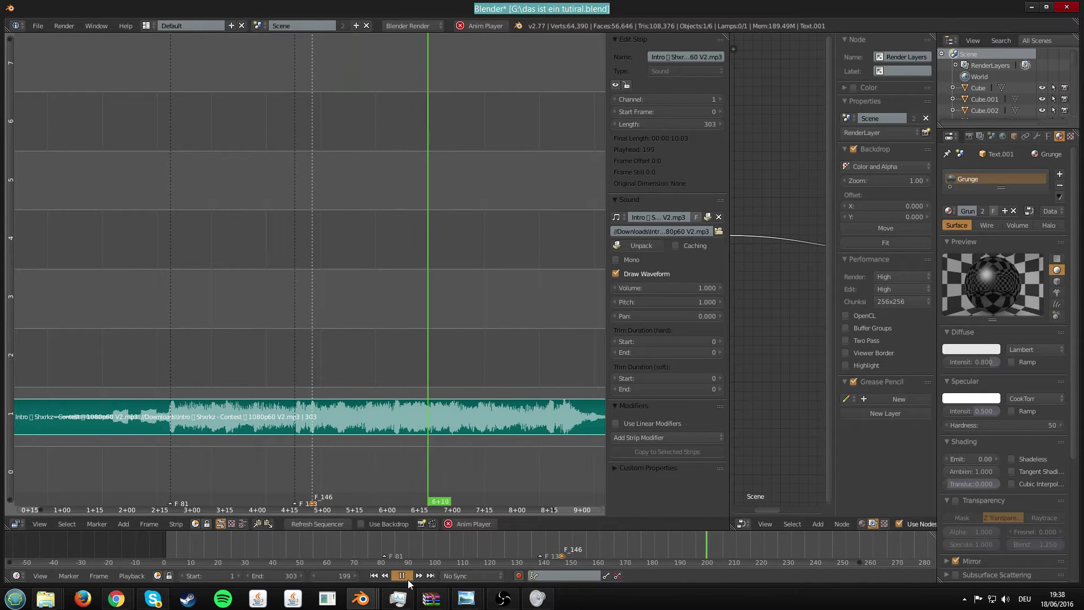
pyautogui.click(408, 580)
pyautogui.click(393, 461)
pyautogui.press('m')
pyautogui.click(407, 575)
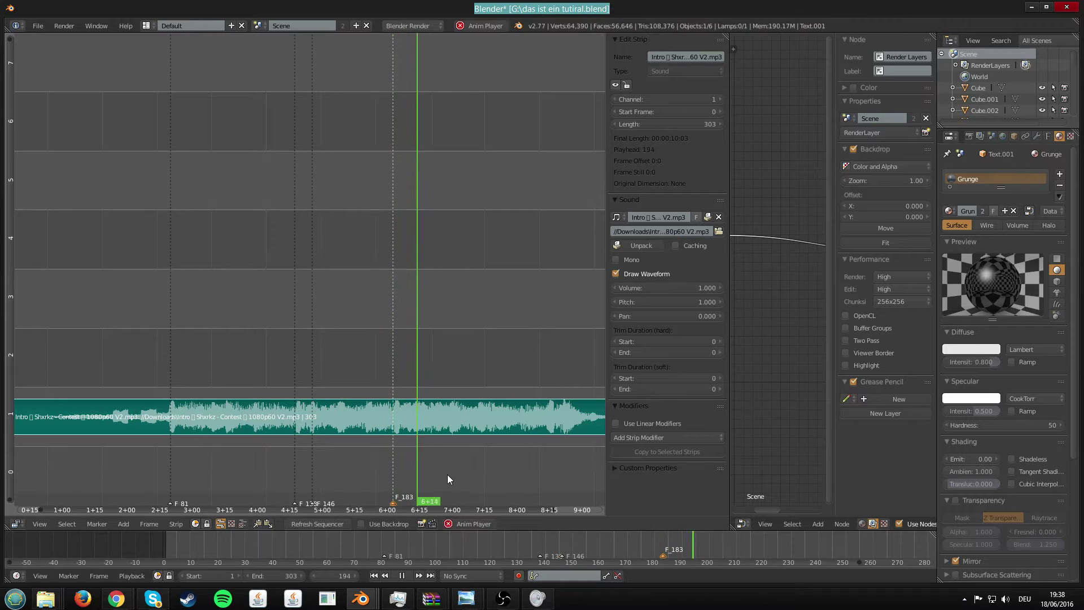
pyautogui.moveTo(447, 475); pyautogui.dragTo(299, 444, button='middle')
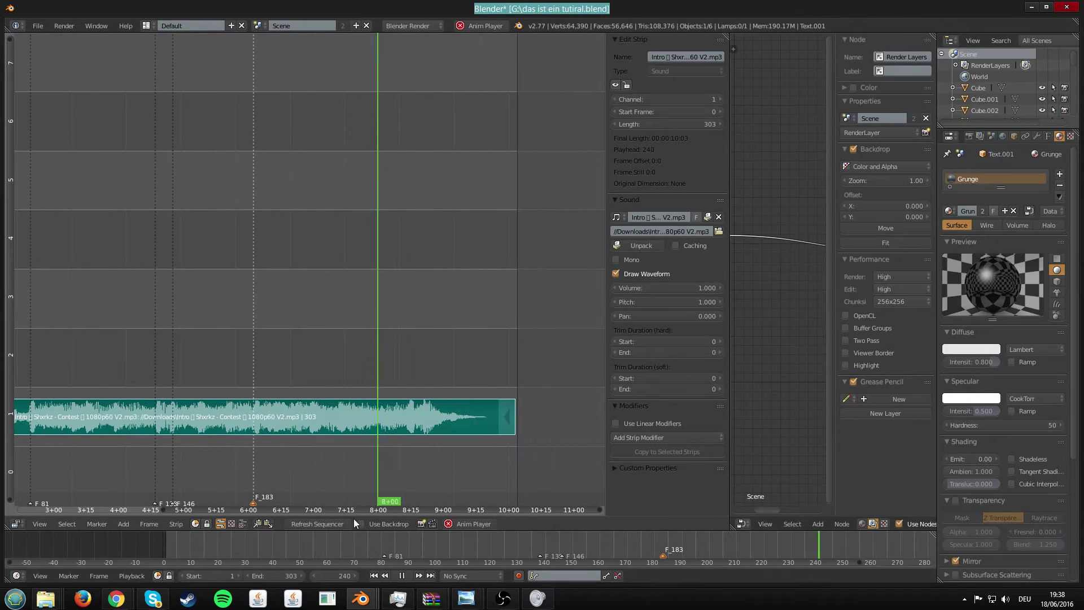
pyautogui.click(402, 575)
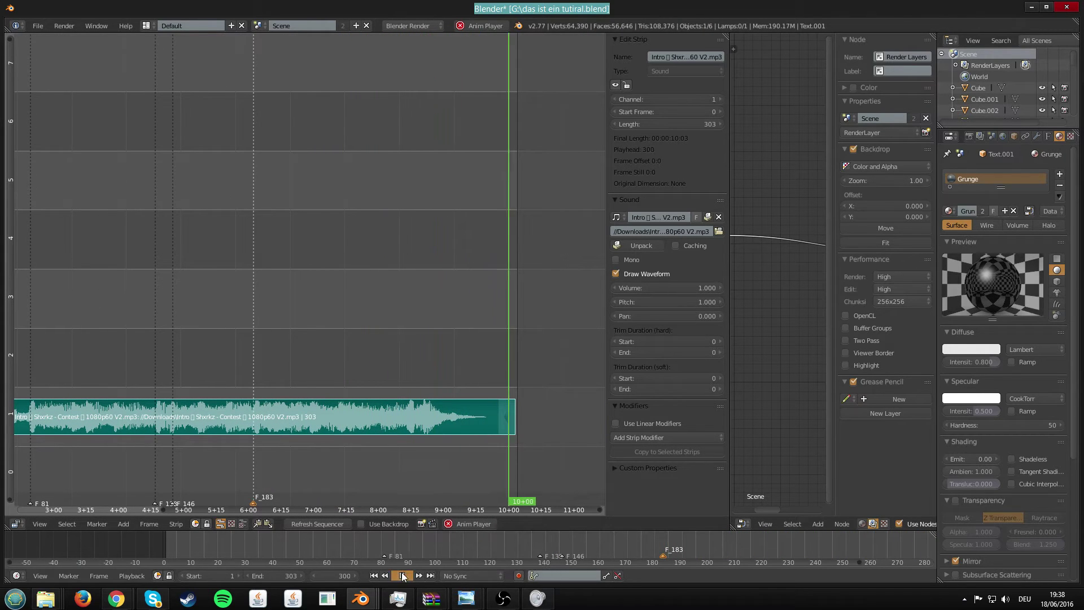
pyautogui.hotkey('ctrl', 's')
pyautogui.click(373, 443)
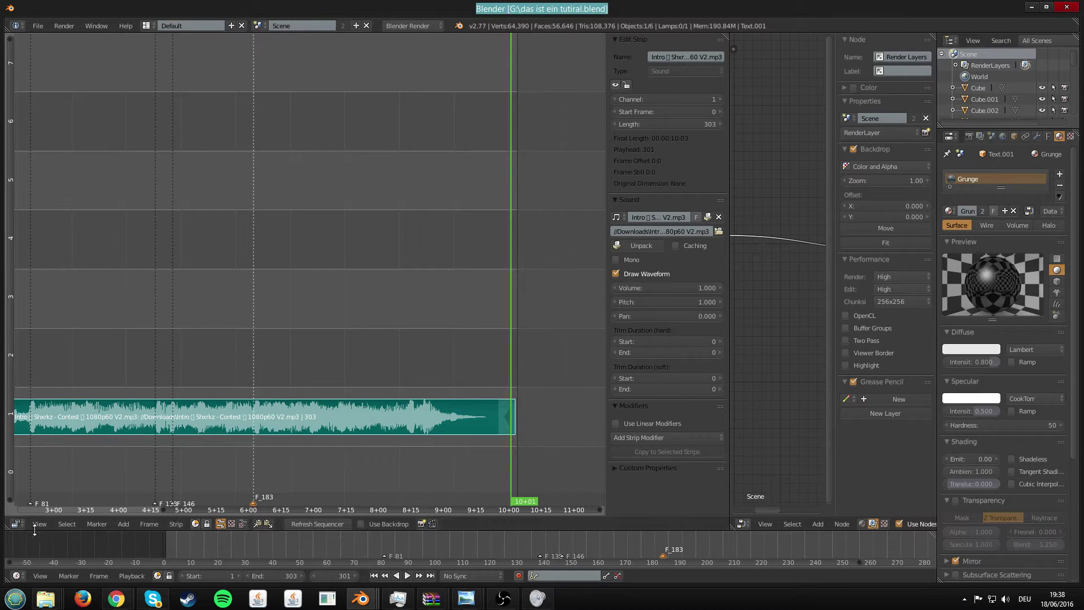
# Switch the area back to 3D View and trackball-rotate the Empty holding the LIGHTKIT text
pyautogui.click(16, 523)
pyautogui.click(74, 511)
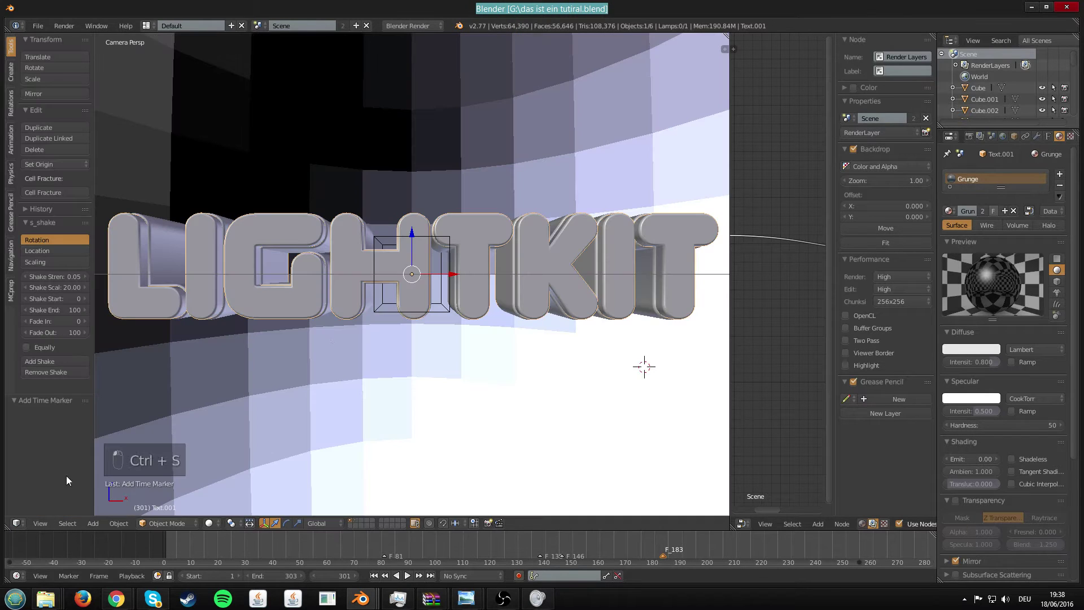
pyautogui.rightClick(432, 317)
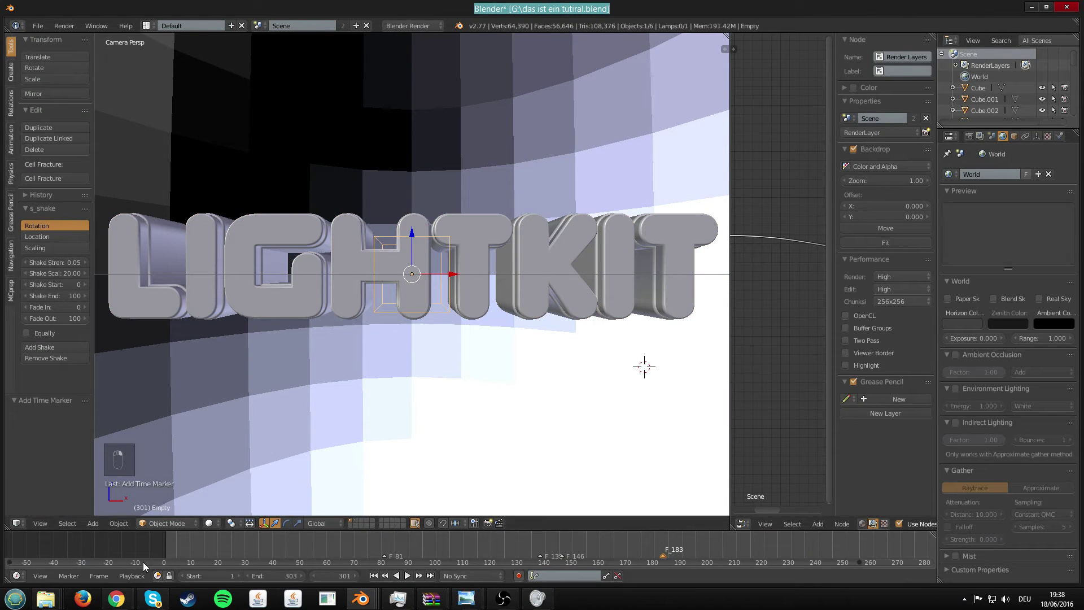
pyautogui.press('r')
pyautogui.press('r')
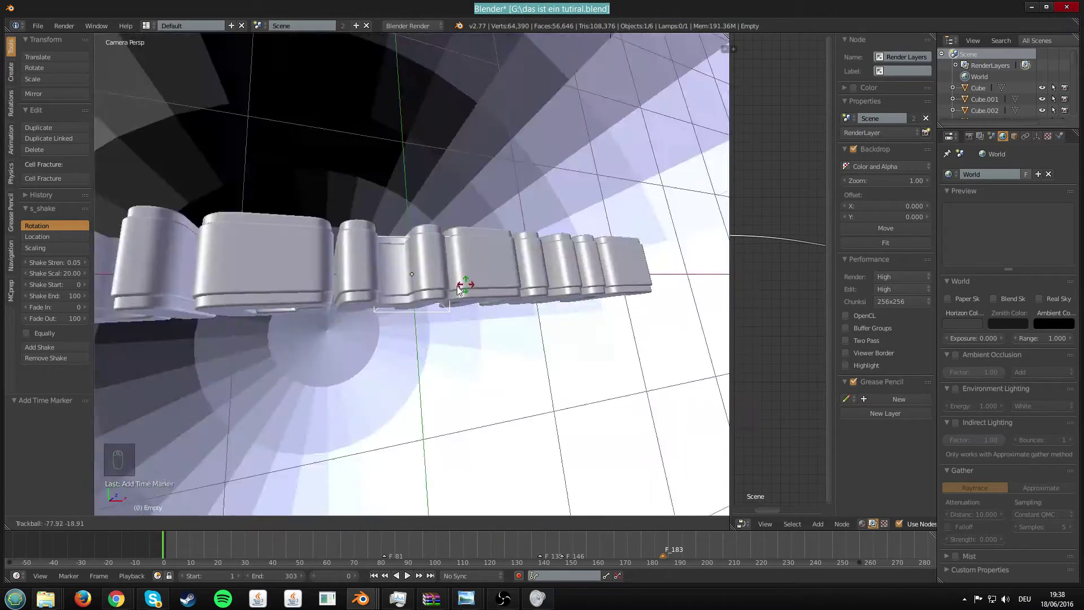
# Run three test renders of the current frame, cancelling each one
pyautogui.press('F12')
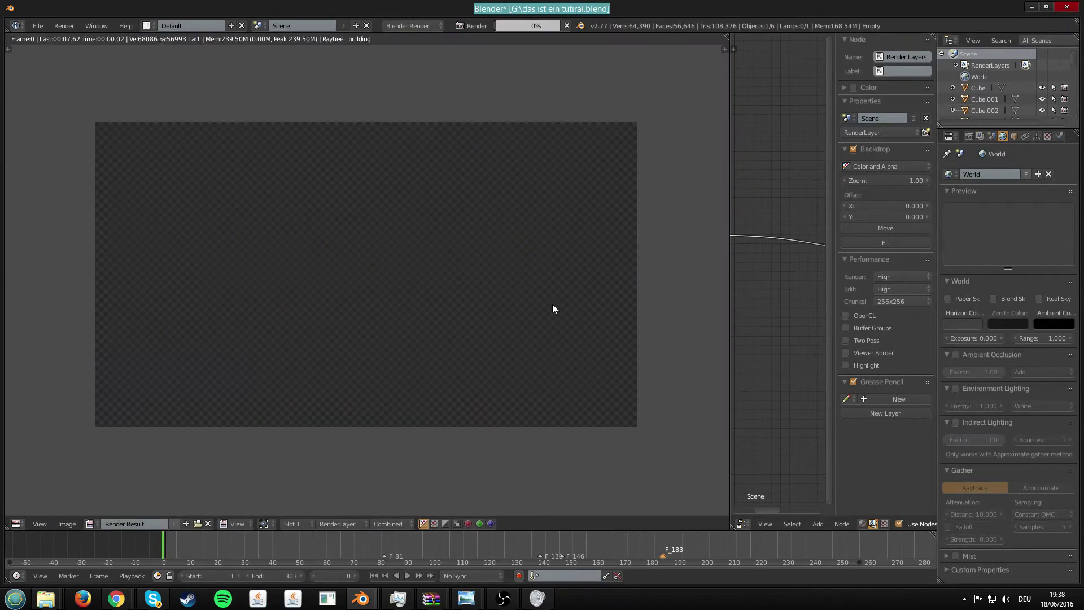
pyautogui.press('Escape')
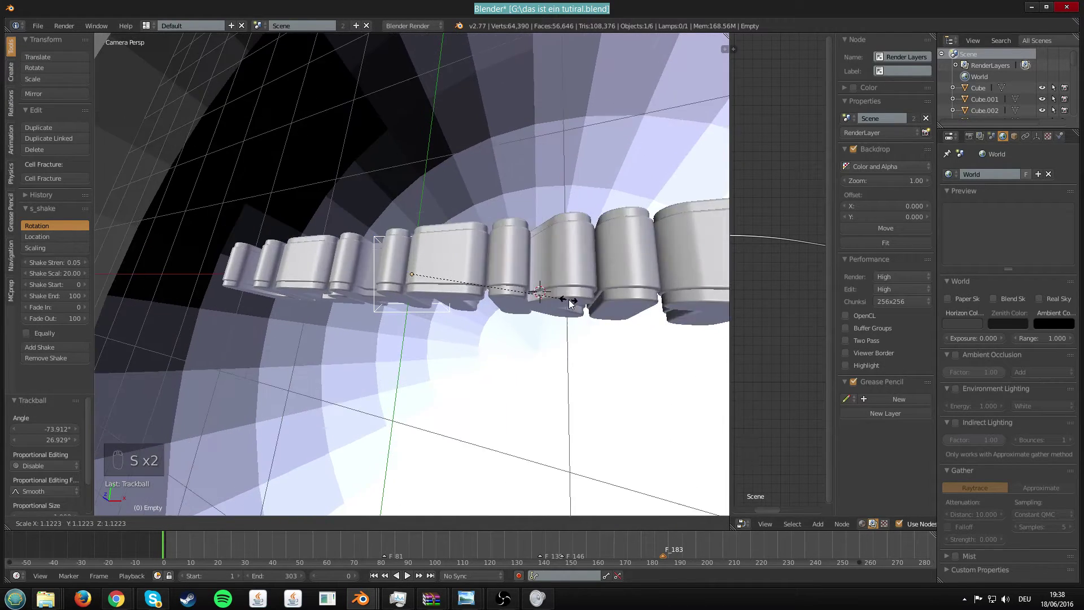
pyautogui.press('F12')
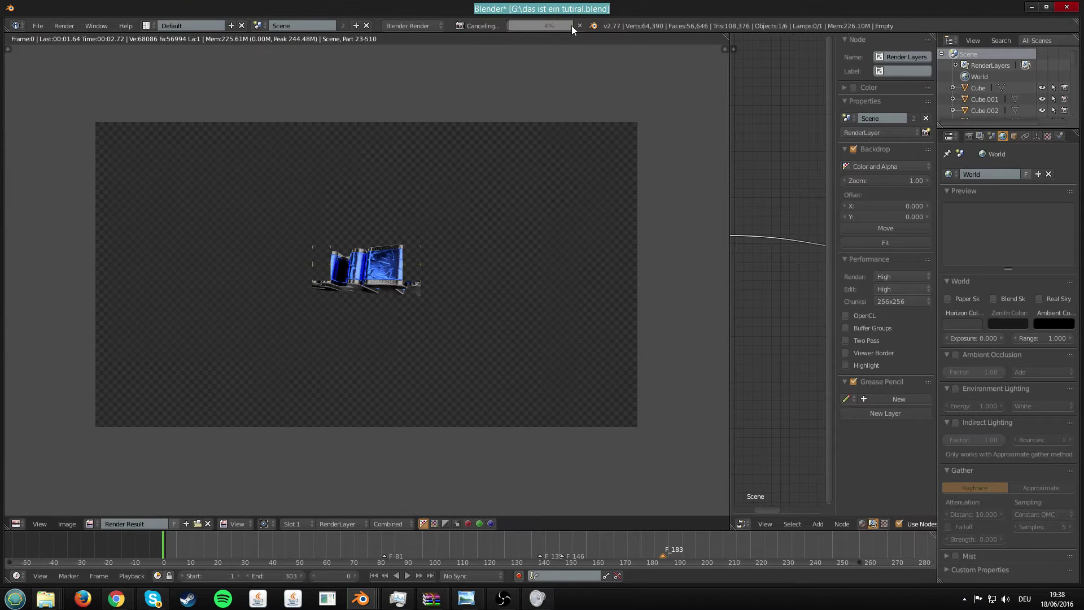
pyautogui.press('Escape')
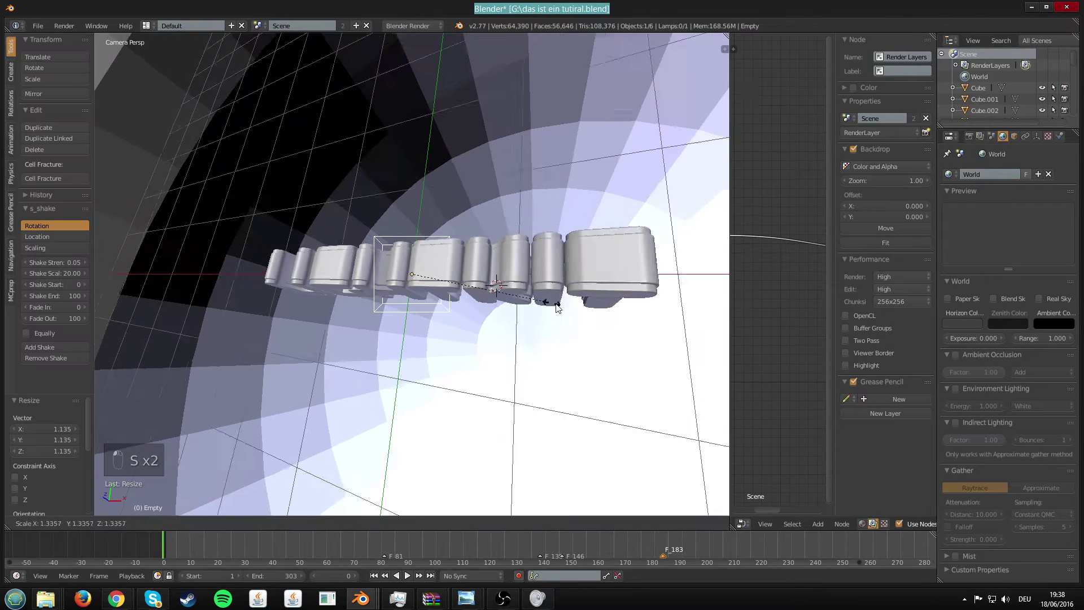
pyautogui.press('F12')
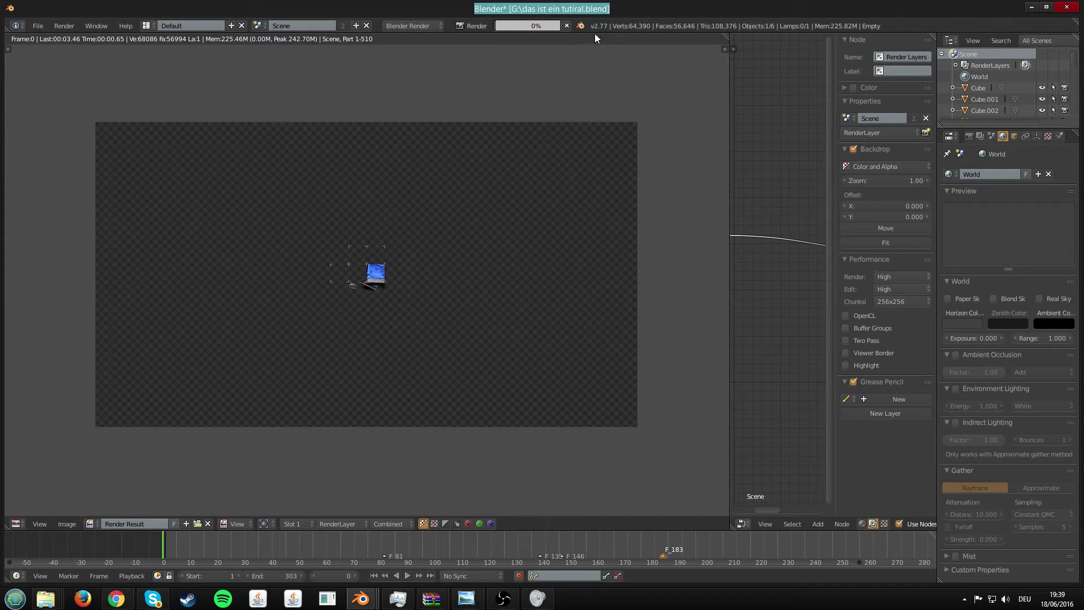
pyautogui.click(566, 25)
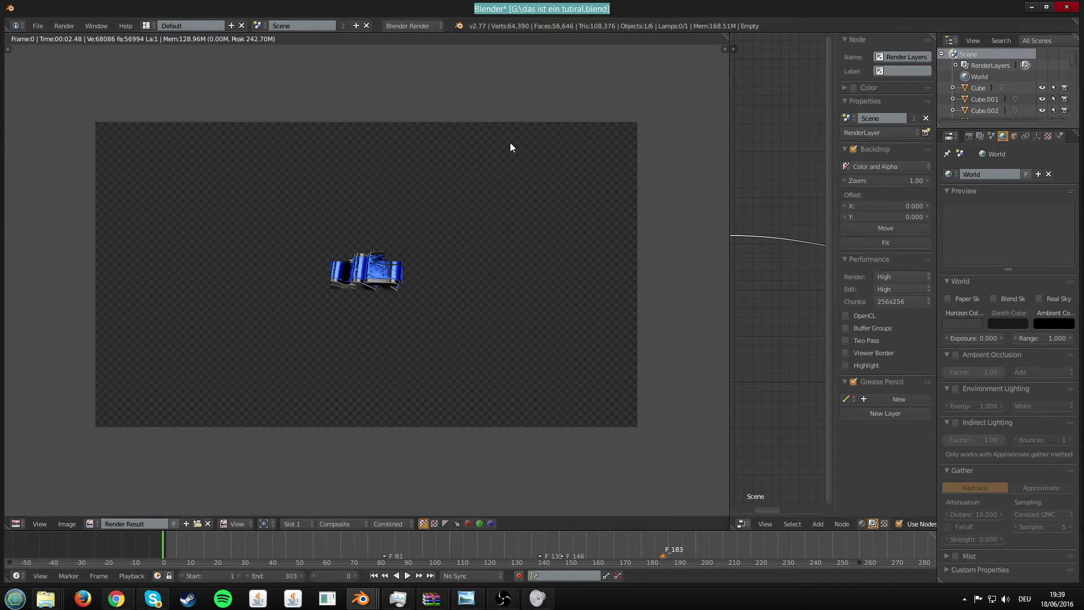
pyautogui.press('Escape')
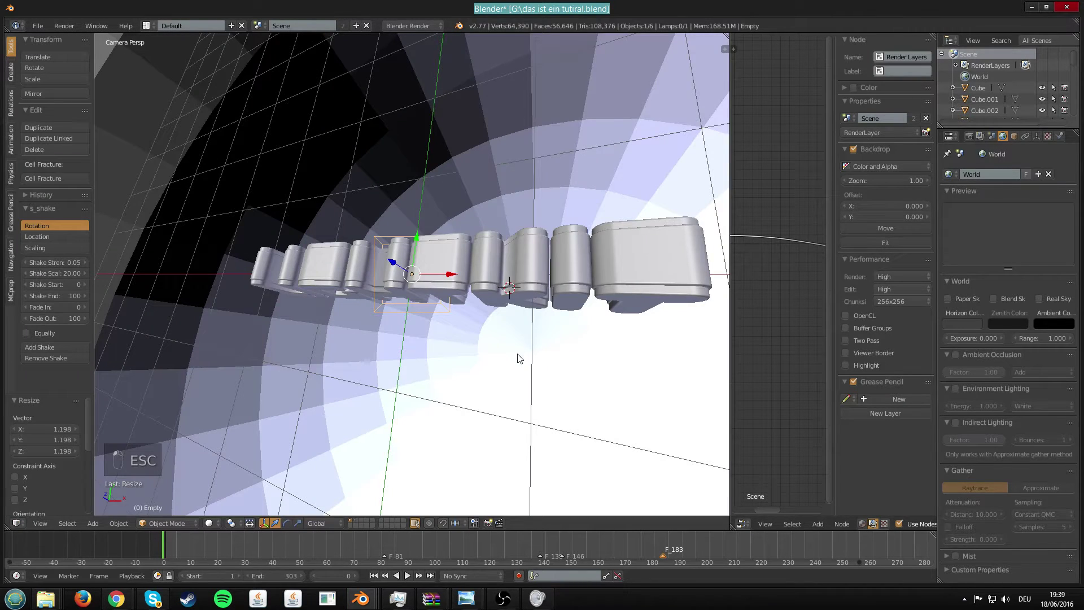
# Re-rotate the empty twice, test-rendering the tilted text after each rotation
pyautogui.press('r')
pyautogui.press('r')
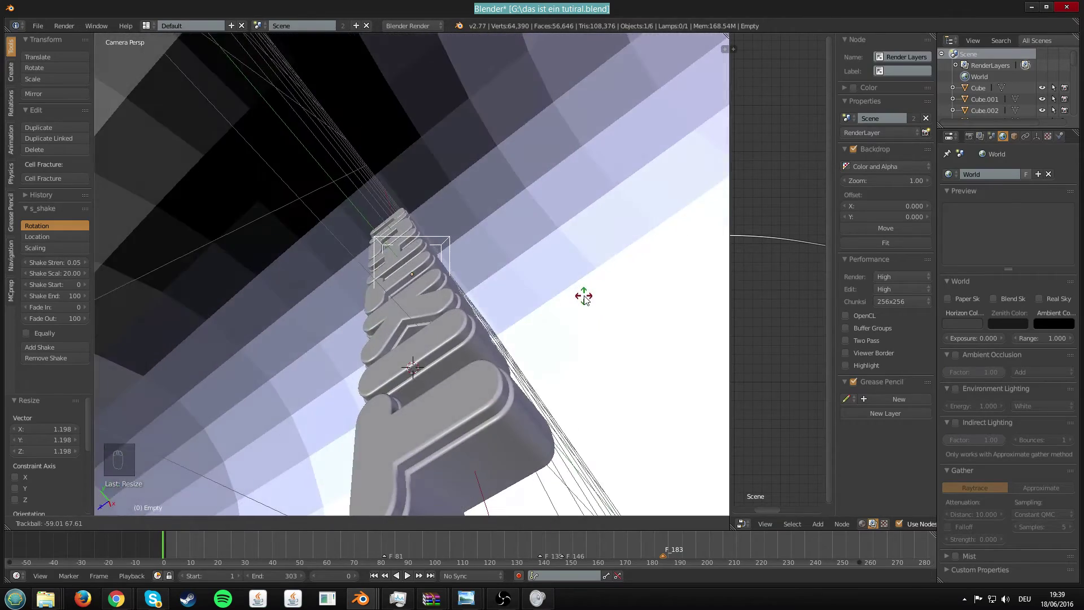
pyautogui.click(586, 285)
pyautogui.press('F12')
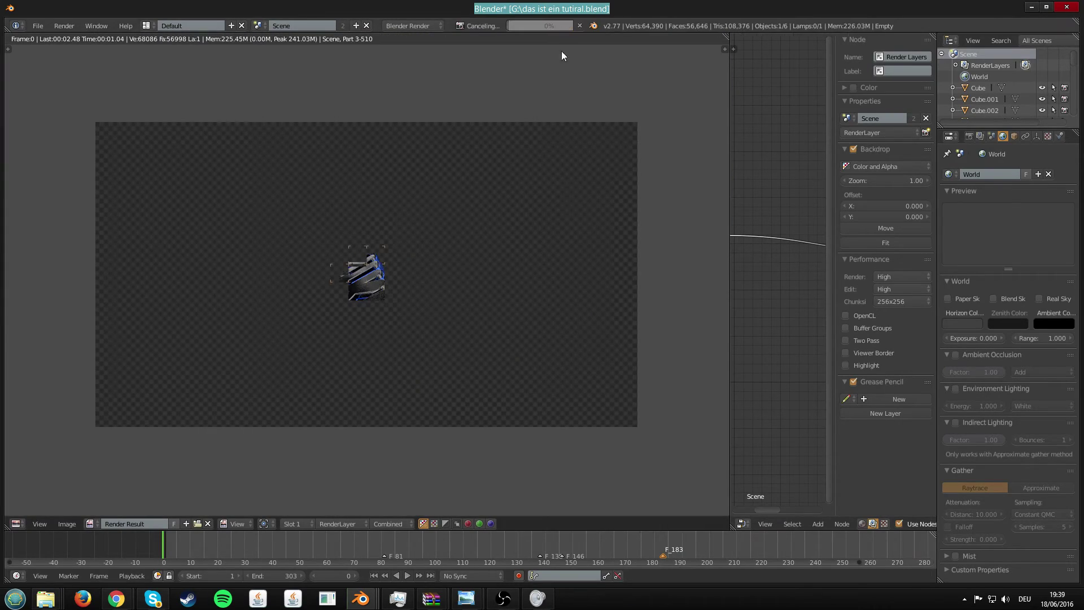
pyautogui.press('Escape')
pyautogui.press('r')
pyautogui.press('r')
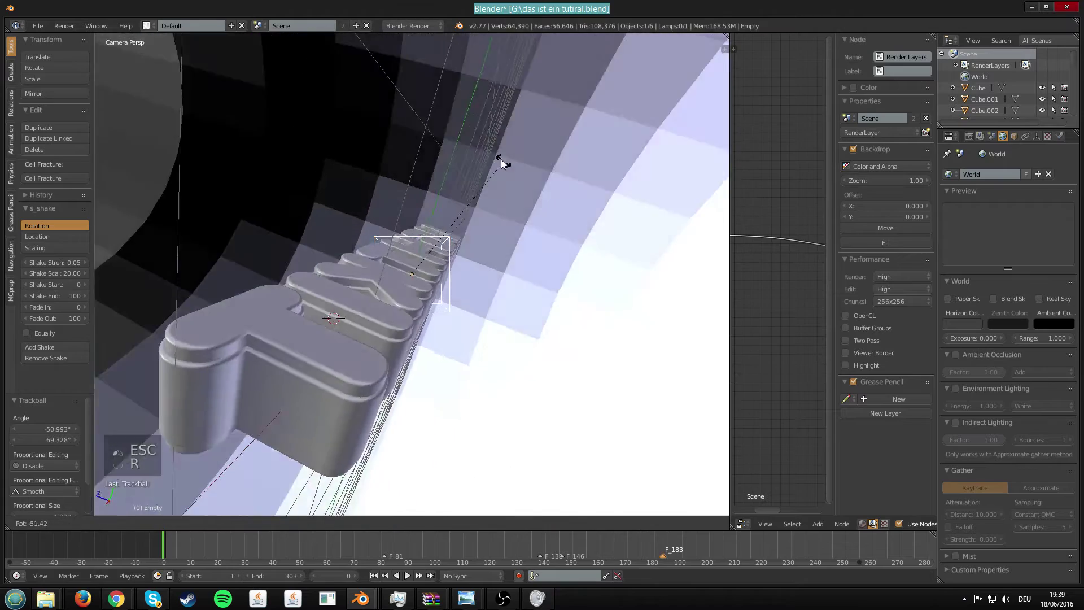
pyautogui.click(552, 294)
pyautogui.press('F12')
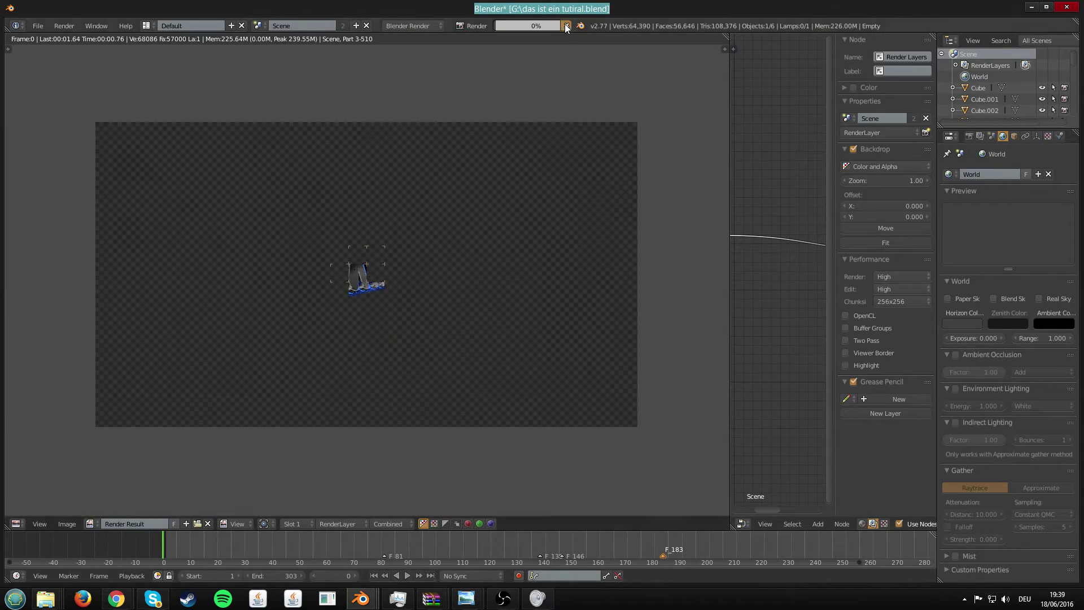
pyautogui.press('Escape')
# Rotate the empty once more, test-render it, then bring up the asdsa folder window
pyautogui.press('r')
pyautogui.press('r')
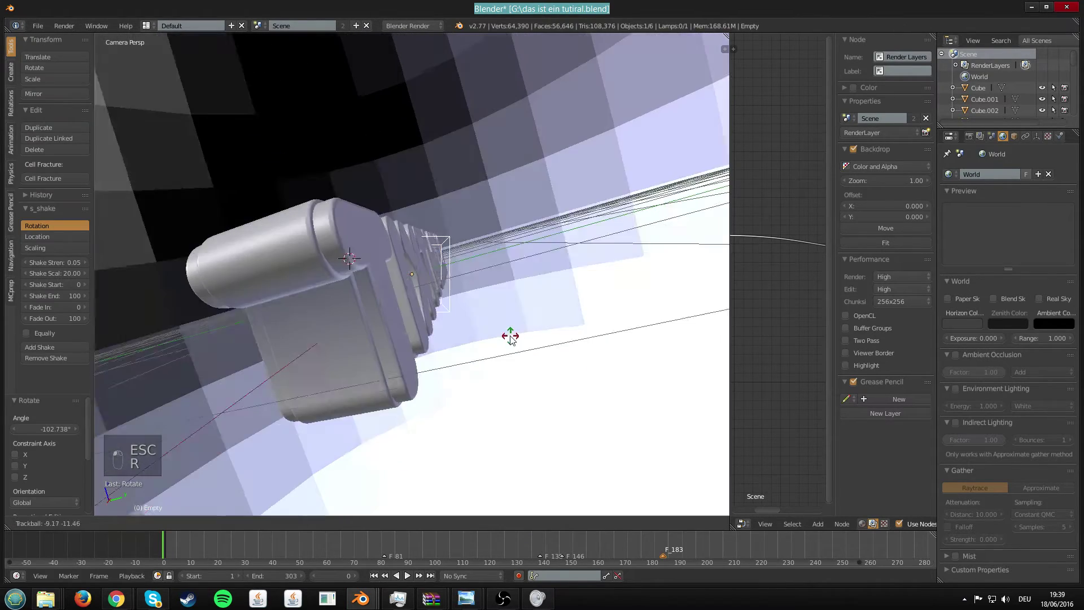
pyautogui.click(510, 337)
pyautogui.press('F12')
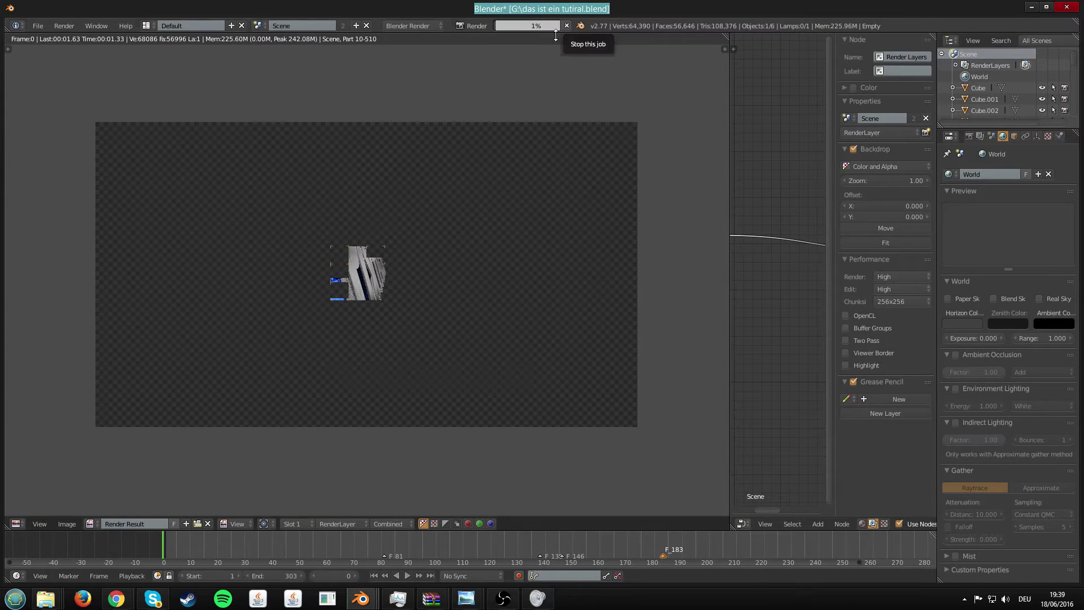
pyautogui.click(579, 26)
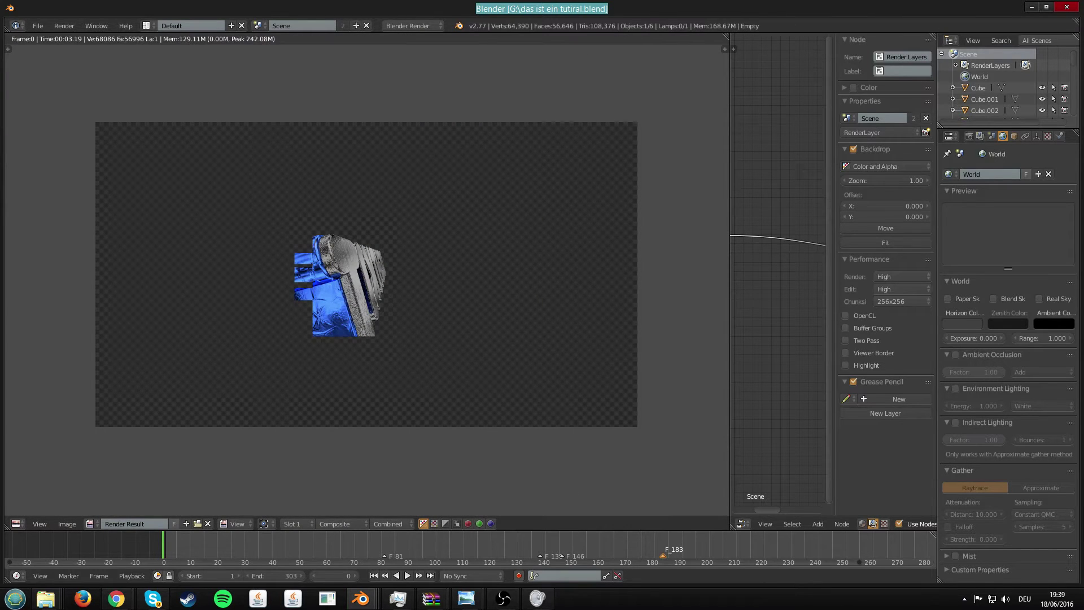
pyautogui.moveTo(46, 598)
pyautogui.click(93, 565)
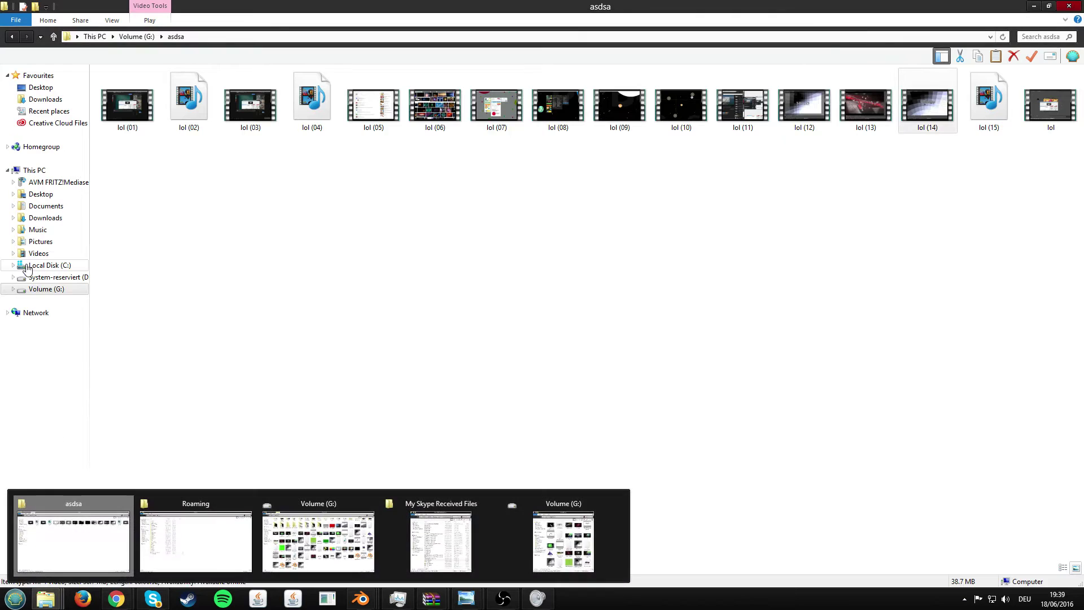
# Browse to the Volume (G:) drive and open the 'das ist ein tutiral' blend file
pyautogui.click(45, 288)
pyautogui.scroll(-1, 315, 474)
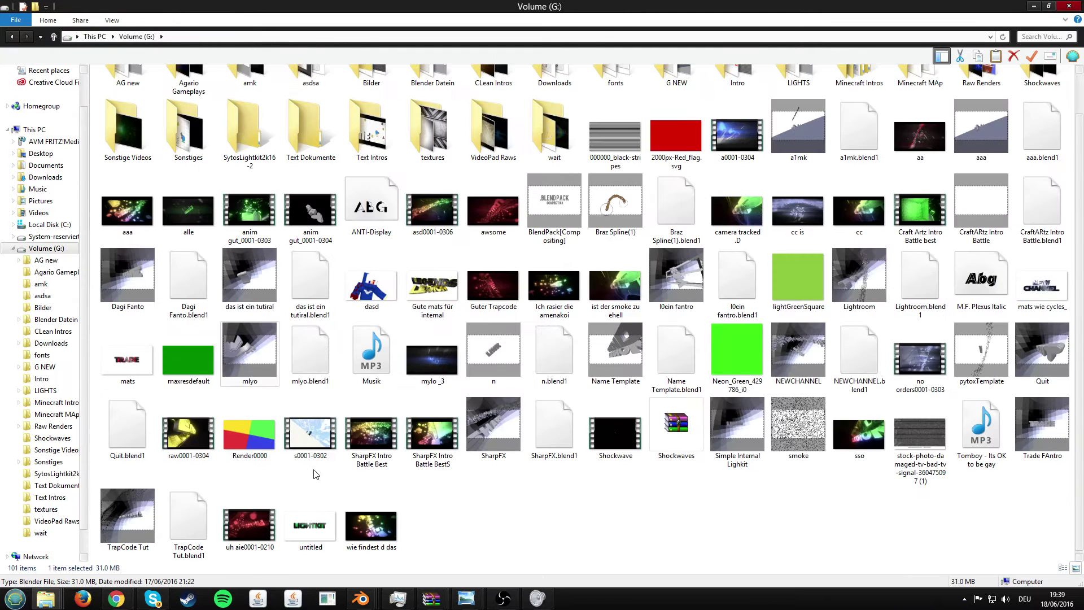
pyautogui.scroll(1, 290, 408)
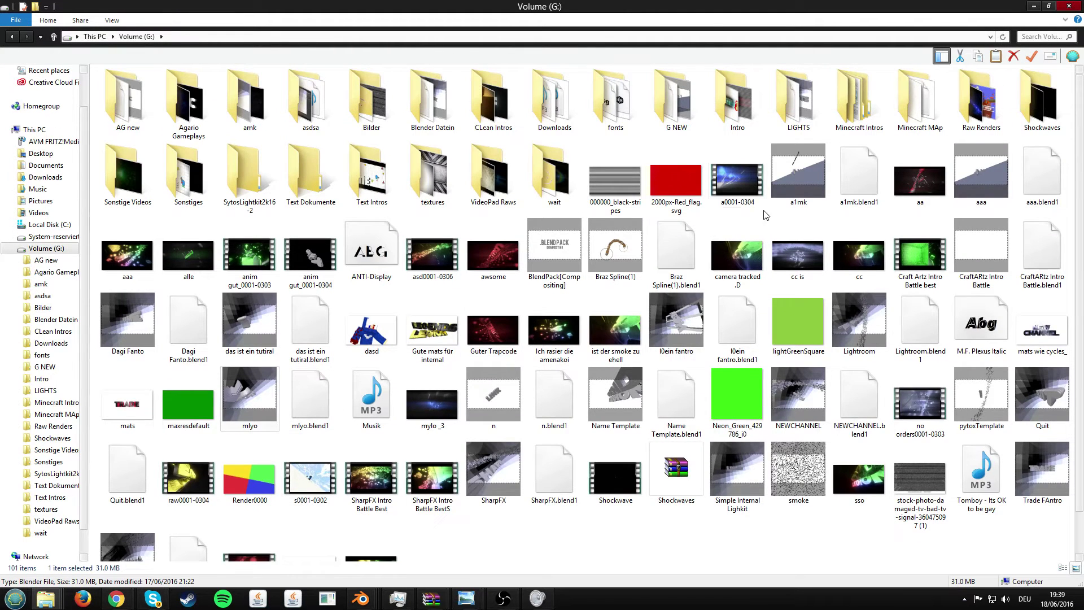
pyautogui.moveTo(707, 5); pyautogui.dragTo(534, 36)
pyautogui.doubleClick(270, 321)
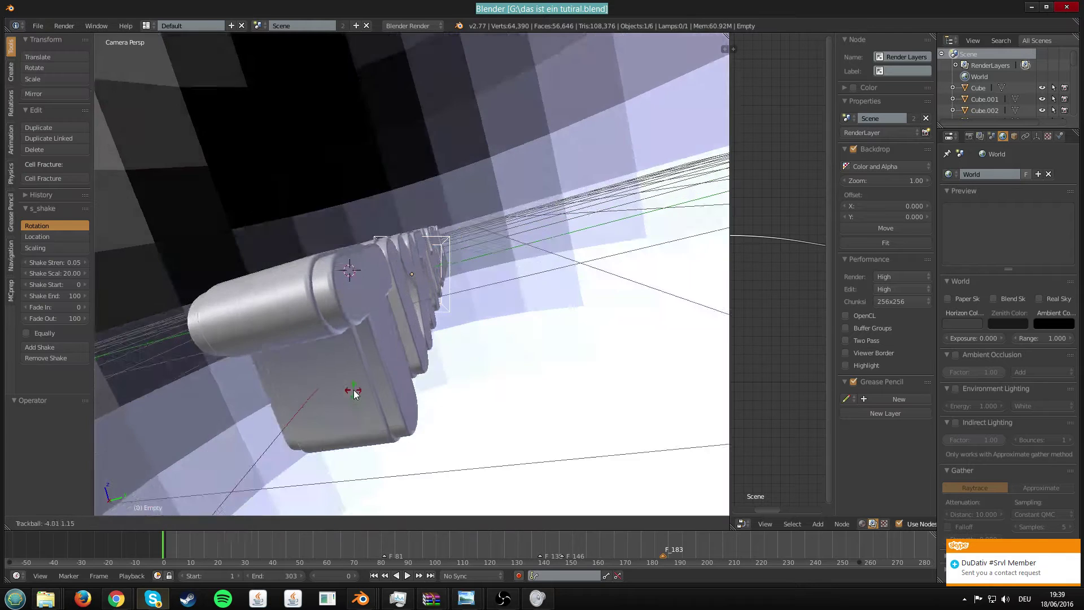
# Test-render the tilted blue text, turn off the compositor backdrop, and save the file
pyautogui.press('F12')
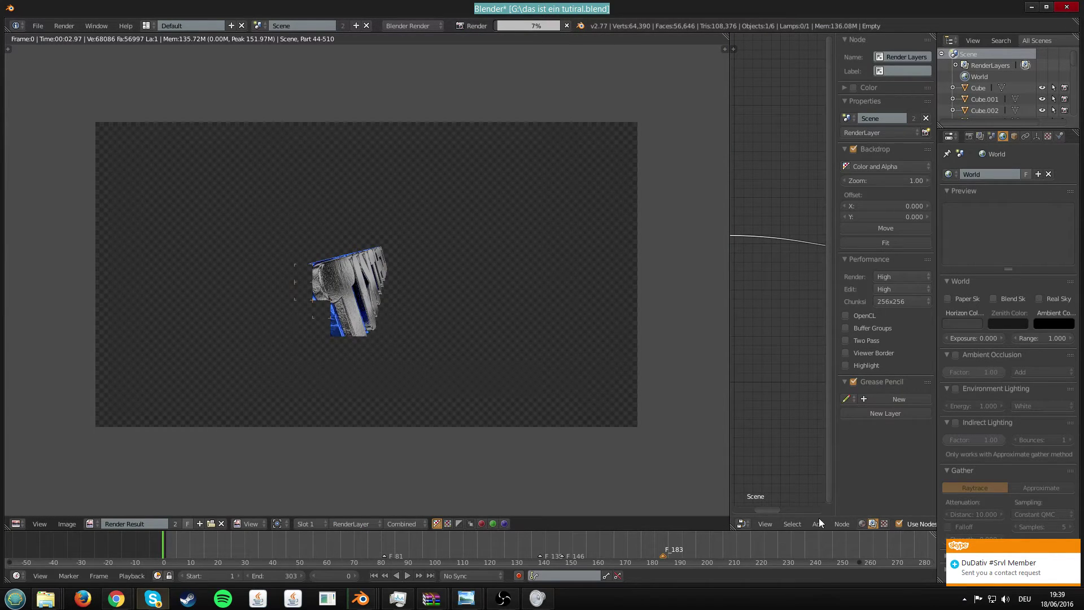
pyautogui.scroll(-1, 773, 519)
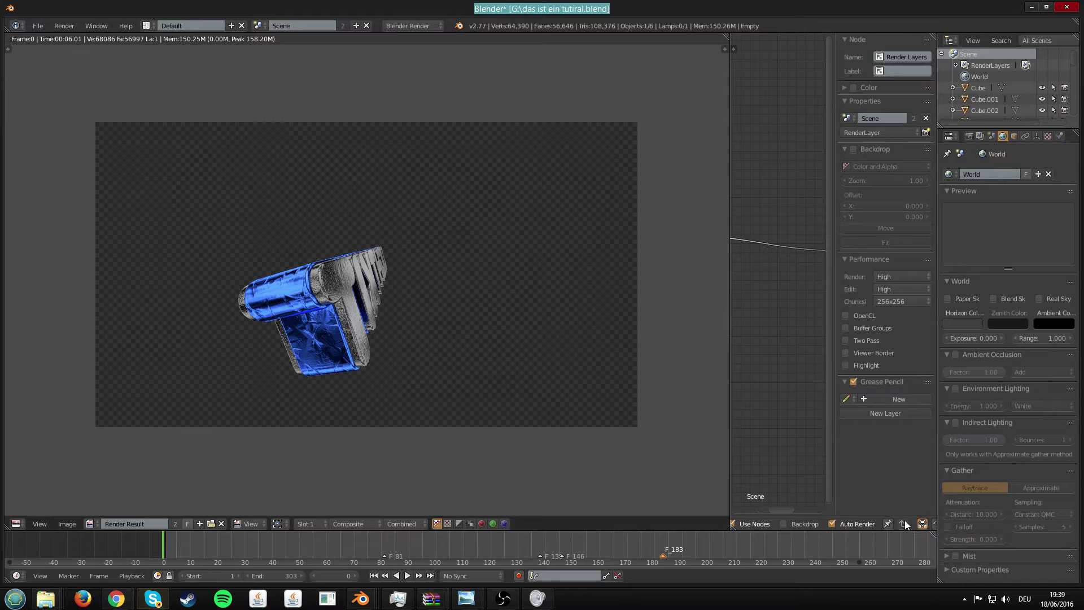
pyautogui.click(785, 522)
pyautogui.hotkey('ctrl', 's')
pyautogui.press('Escape')
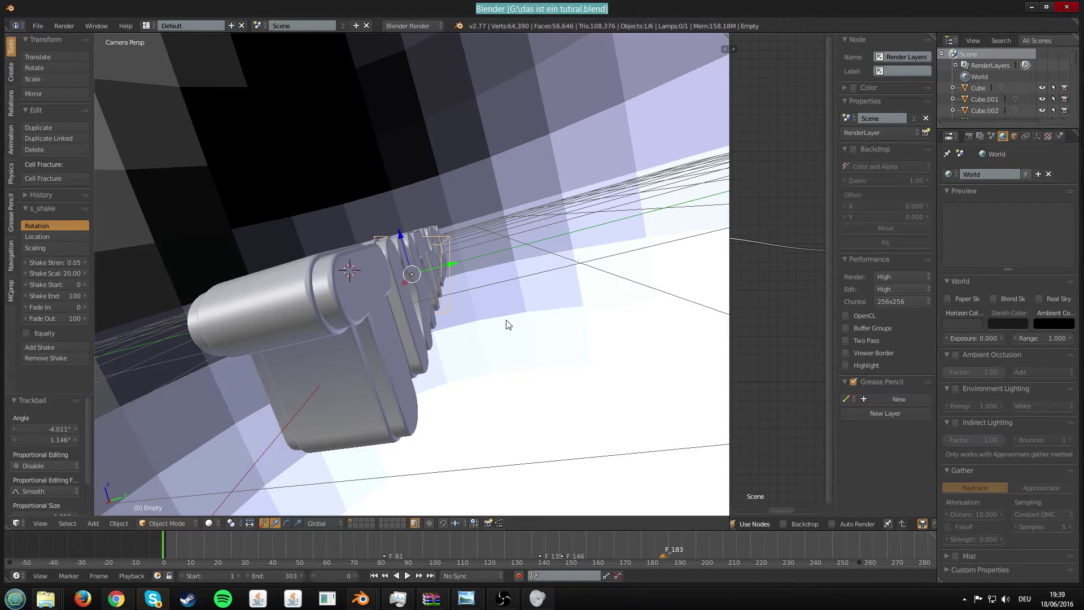
# Rotate the camera empty, set the keying set to LocRotScale, and insert a keyframe
pyautogui.press('r')
pyautogui.press('r')
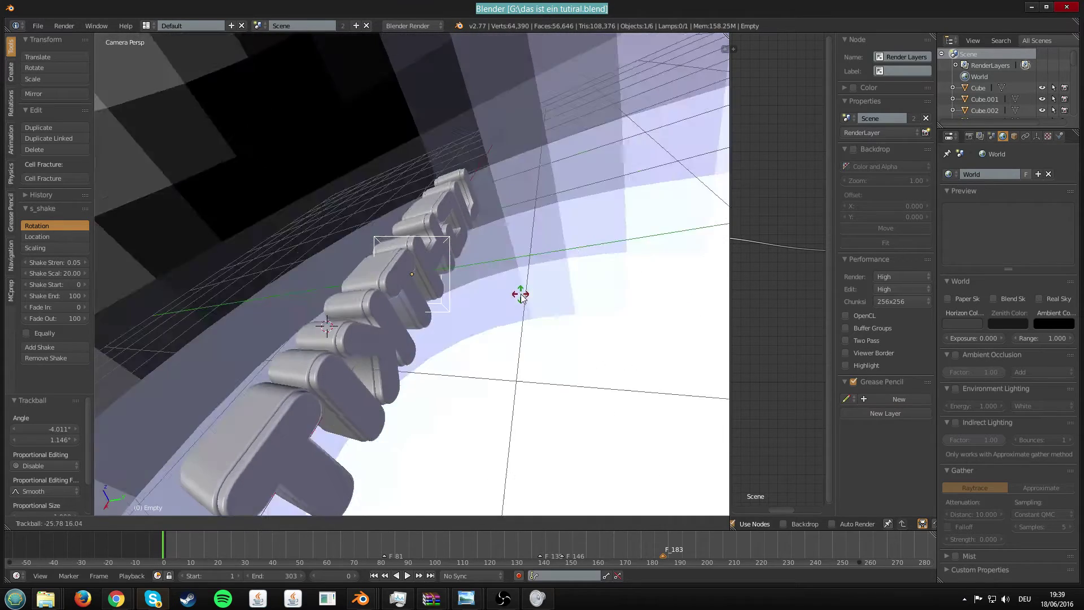
pyautogui.click(517, 284)
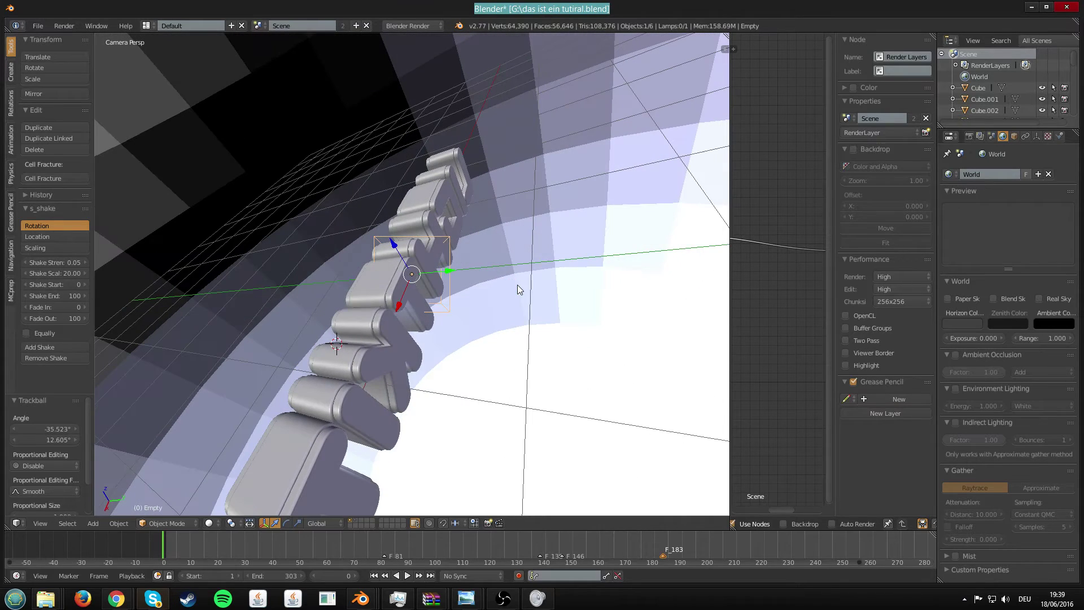
pyautogui.click(537, 575)
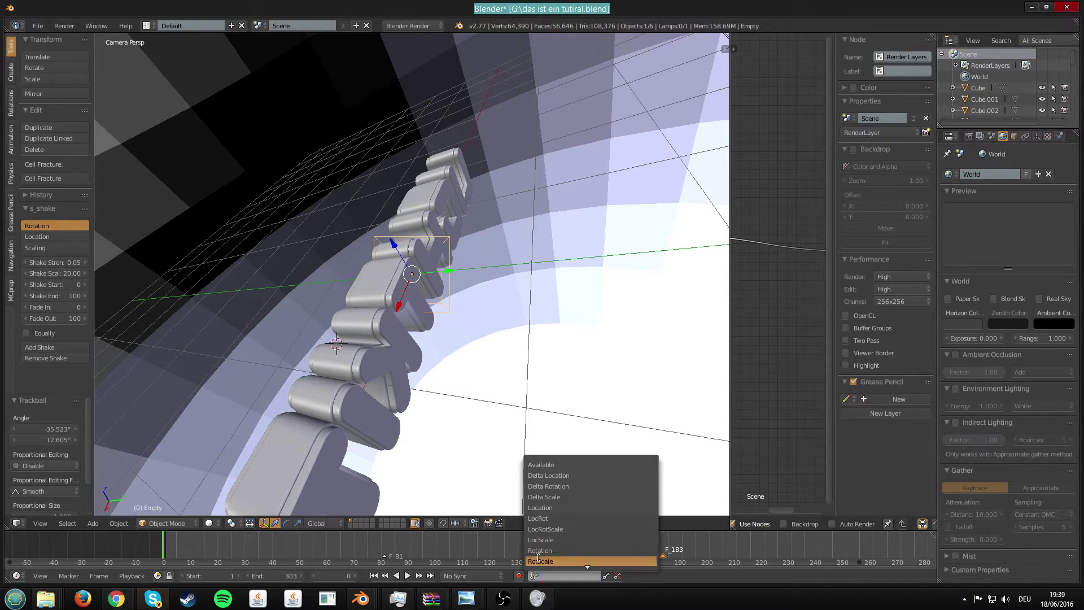
pyautogui.click(548, 529)
pyautogui.press('i')
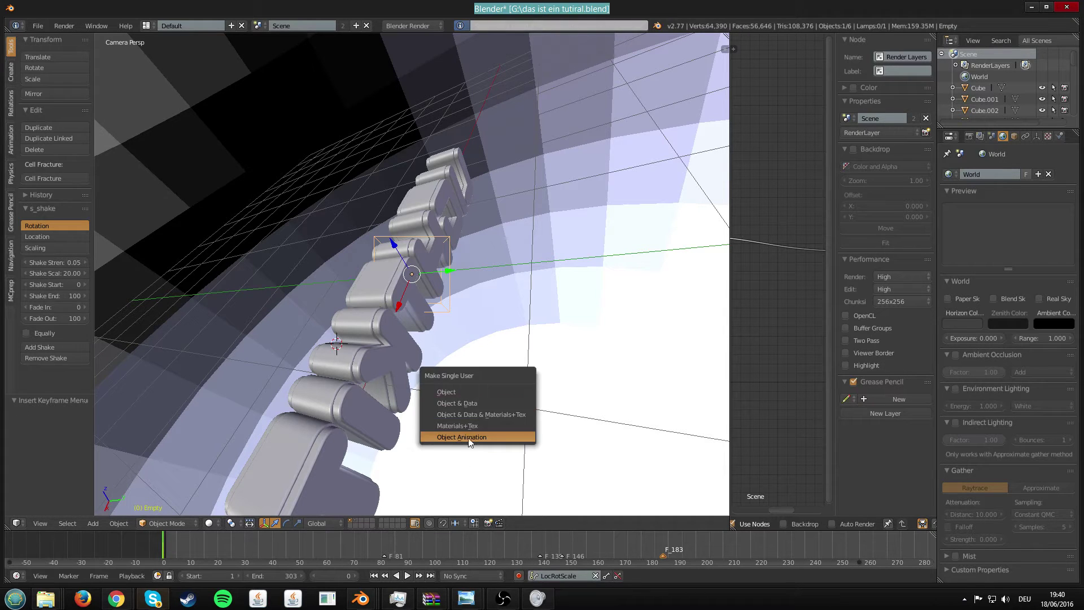
pyautogui.click(469, 439)
# Play the animation from the start, then stop playback
pyautogui.click(409, 575)
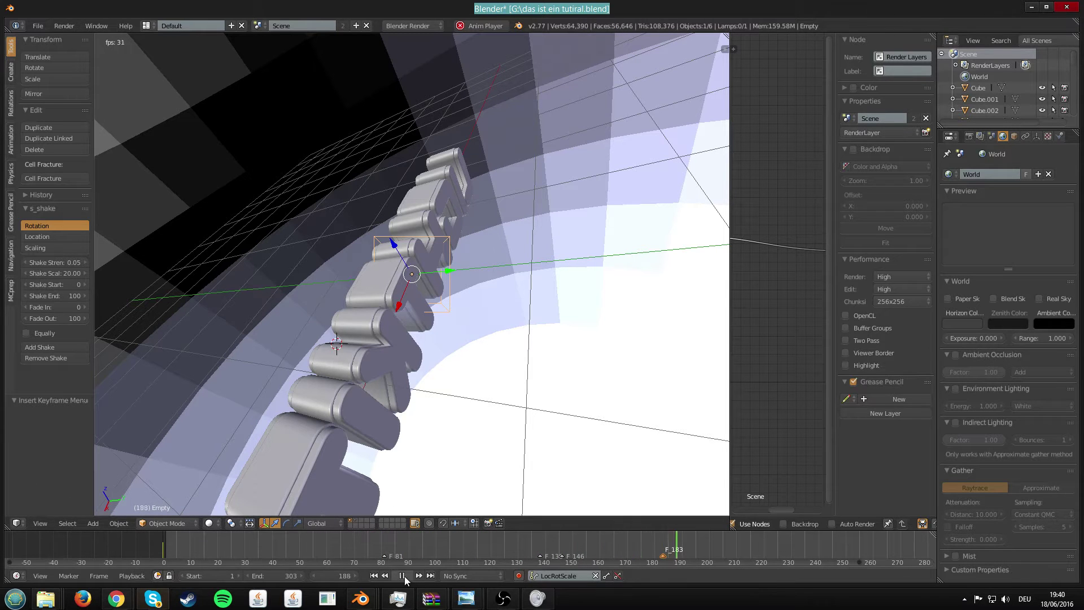
pyautogui.click(404, 576)
pyautogui.click(139, 546)
pyautogui.click(402, 578)
pyautogui.click(402, 577)
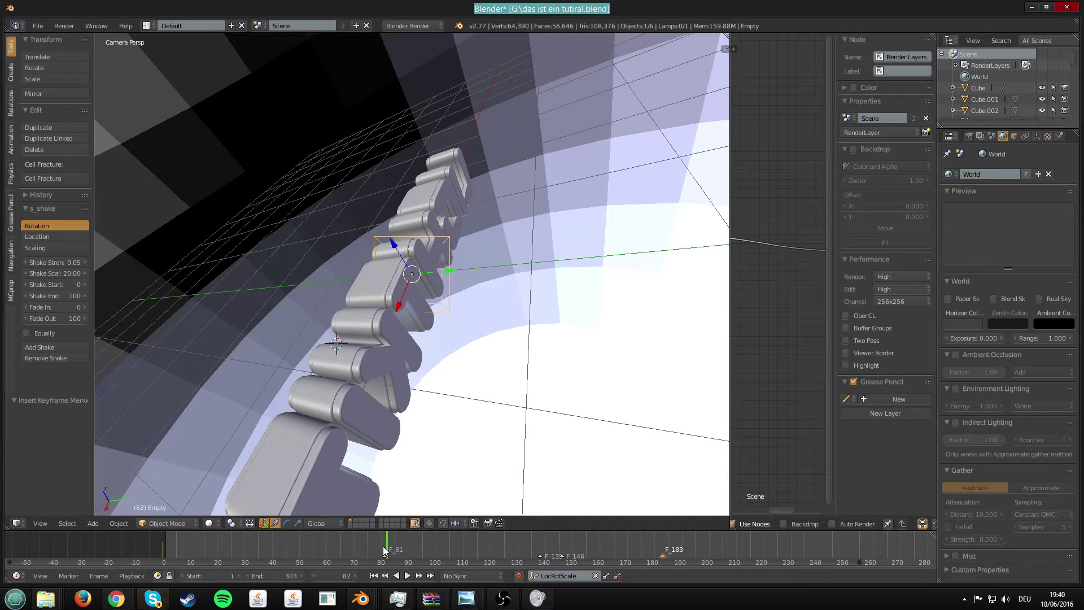
# At frame 80, trackball-rotate the camera empty and keyframe its pose
pyautogui.click(382, 545)
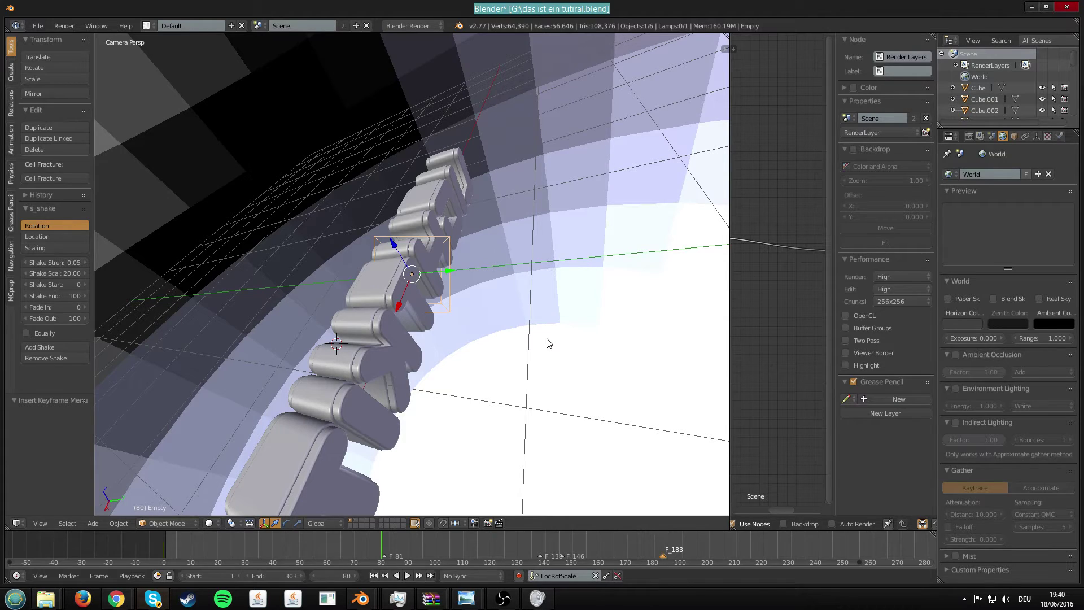
pyautogui.press('r')
pyautogui.press('r')
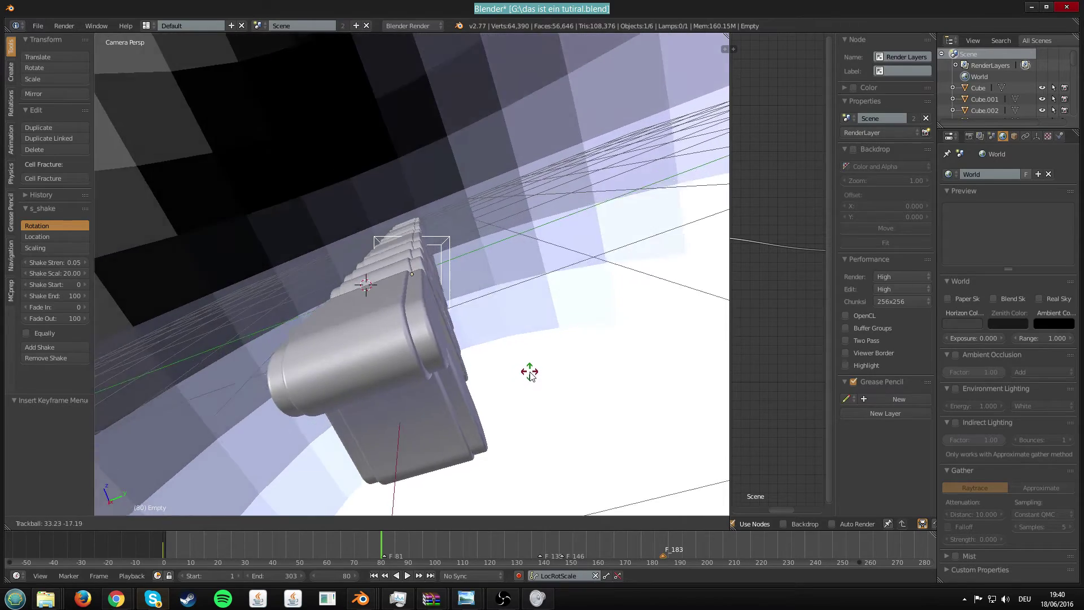
pyautogui.click(540, 386)
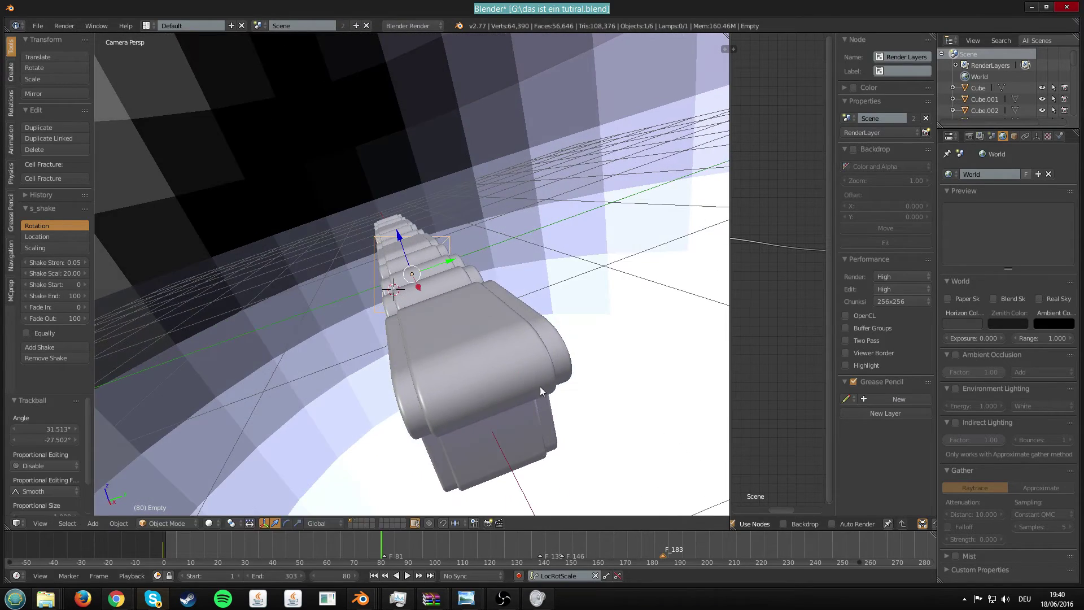
pyautogui.press('r')
pyautogui.click(575, 314)
pyautogui.press('i')
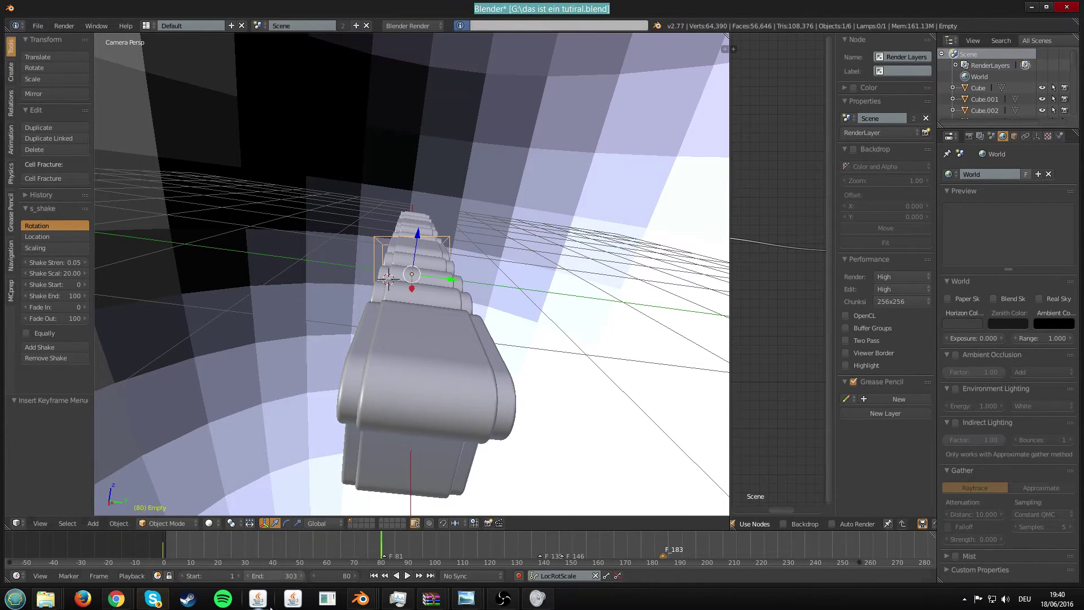
# Replay the animation from the start and move the playhead to frame 85
pyautogui.moveTo(221, 565); pyautogui.dragTo(204, 561)
pyautogui.click(172, 552)
pyautogui.hotkey('alt', 'a')
pyautogui.click(407, 576)
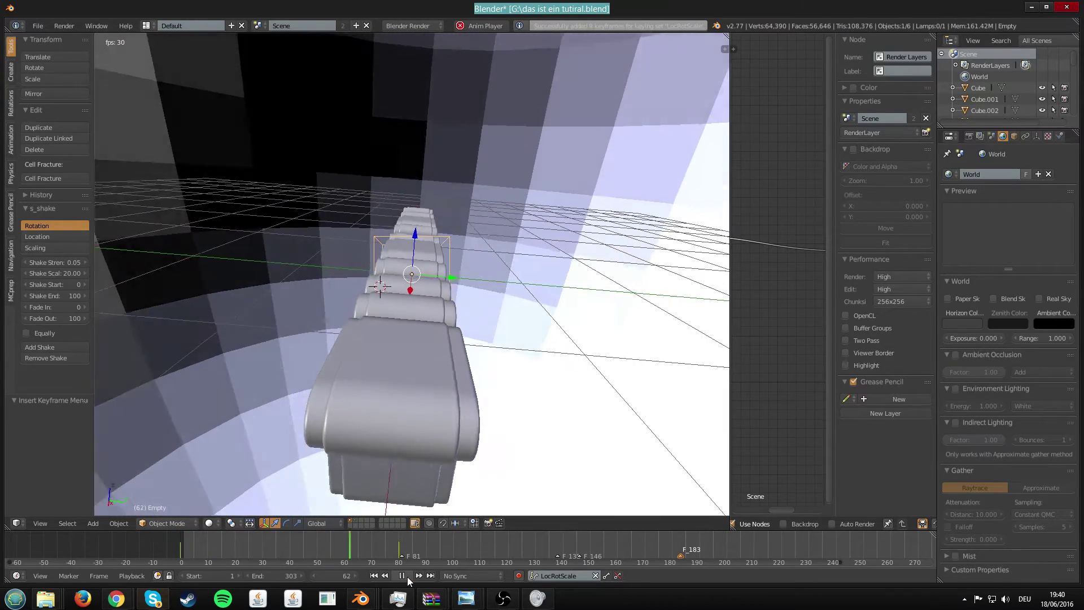
pyautogui.click(413, 552)
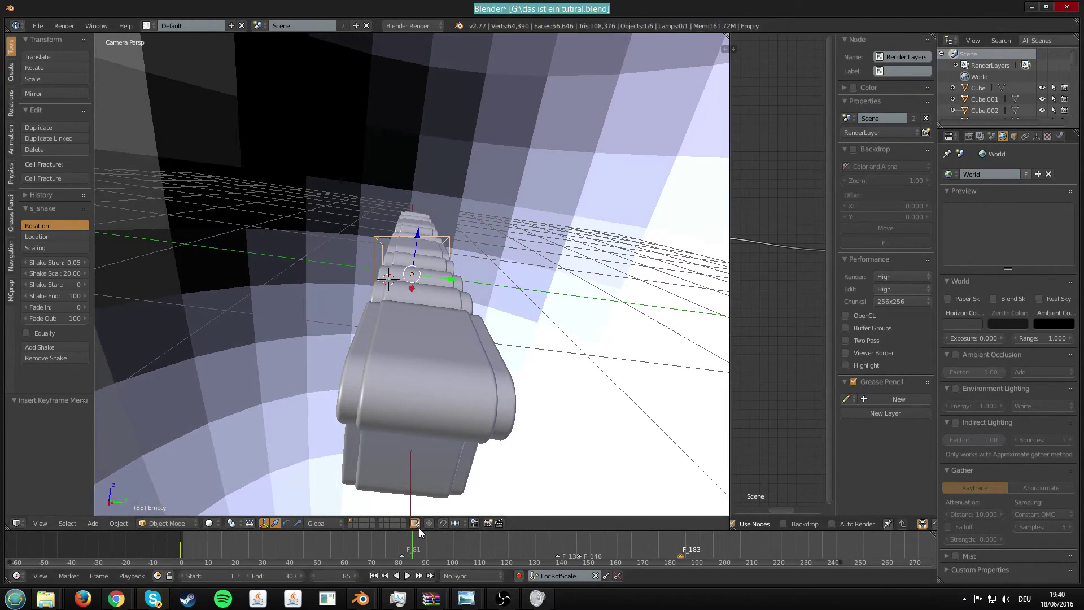
pyautogui.hotkey('alt', 'a')
# Swing the camera empty to a new orientation and keyframe it at frame 85
pyautogui.press('r')
pyautogui.press('r')
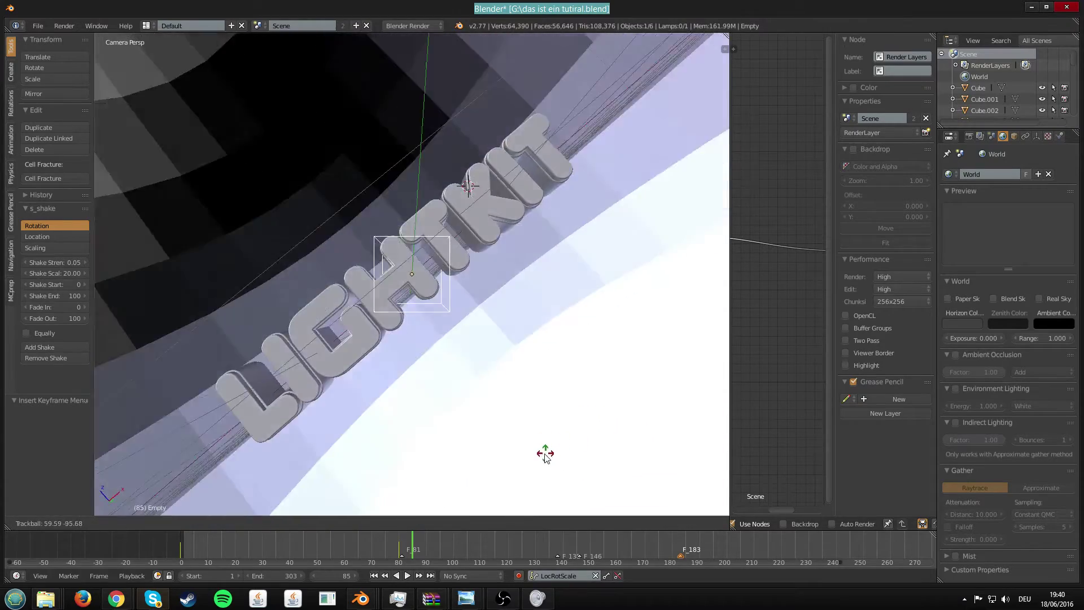
pyautogui.click(540, 454)
pyautogui.press('r')
pyautogui.press('r')
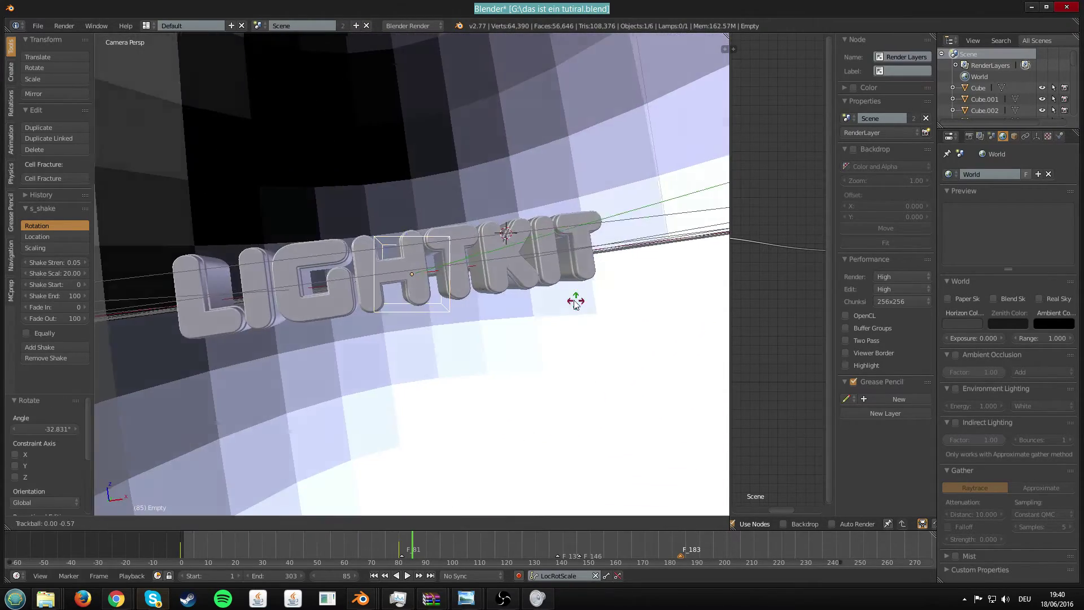
pyautogui.click(540, 309)
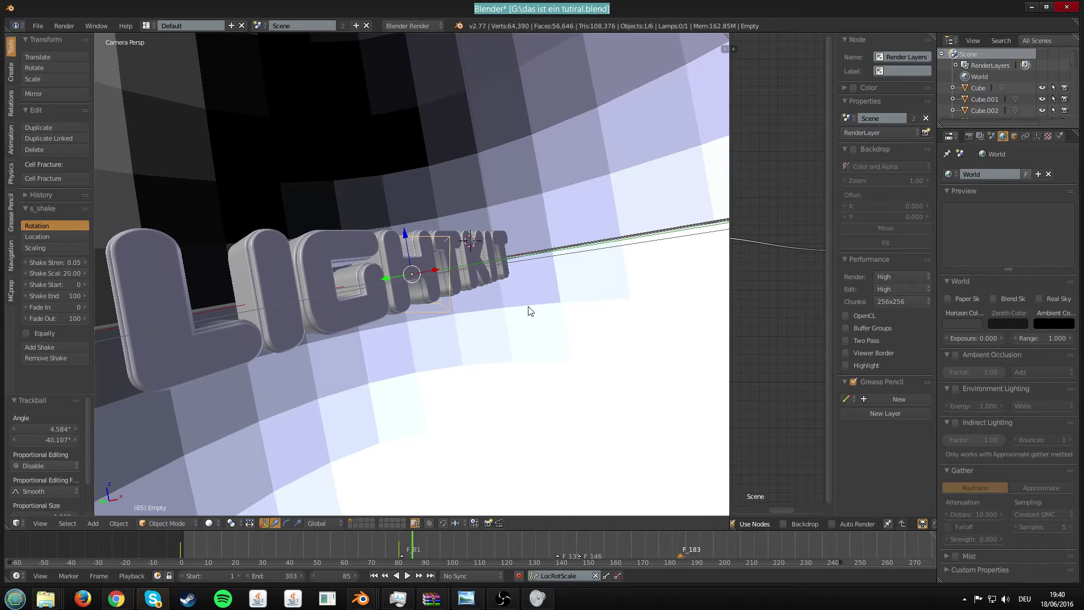
pyautogui.press('i')
# Play the animation from the start, save over the blend file, and stop playback
pyautogui.click(186, 541)
pyautogui.hotkey('alt', 'a')
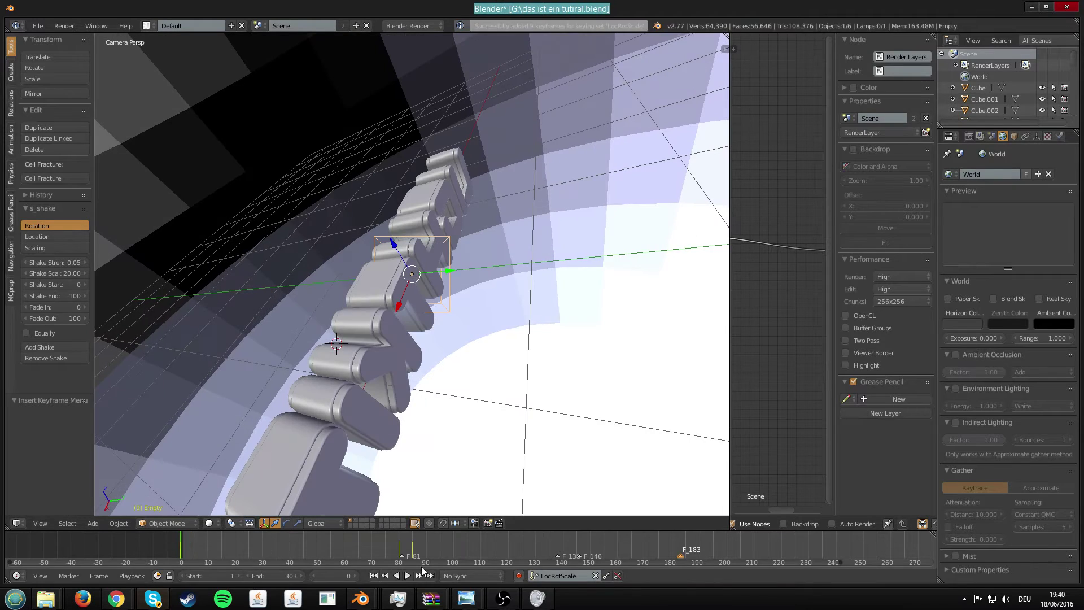
pyautogui.click(406, 576)
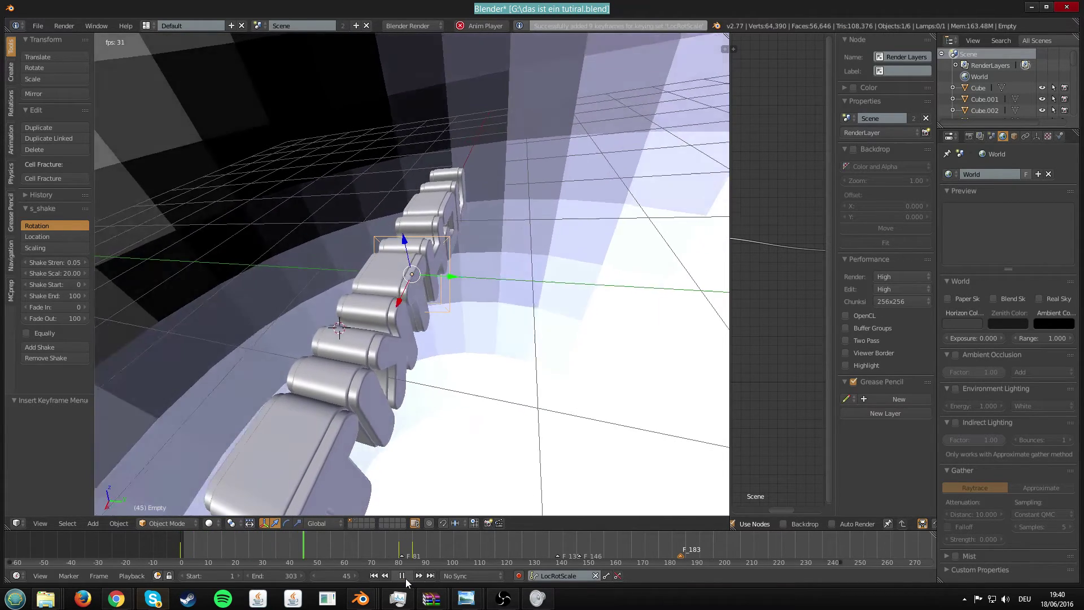
pyautogui.hotkey('ctrl', 's')
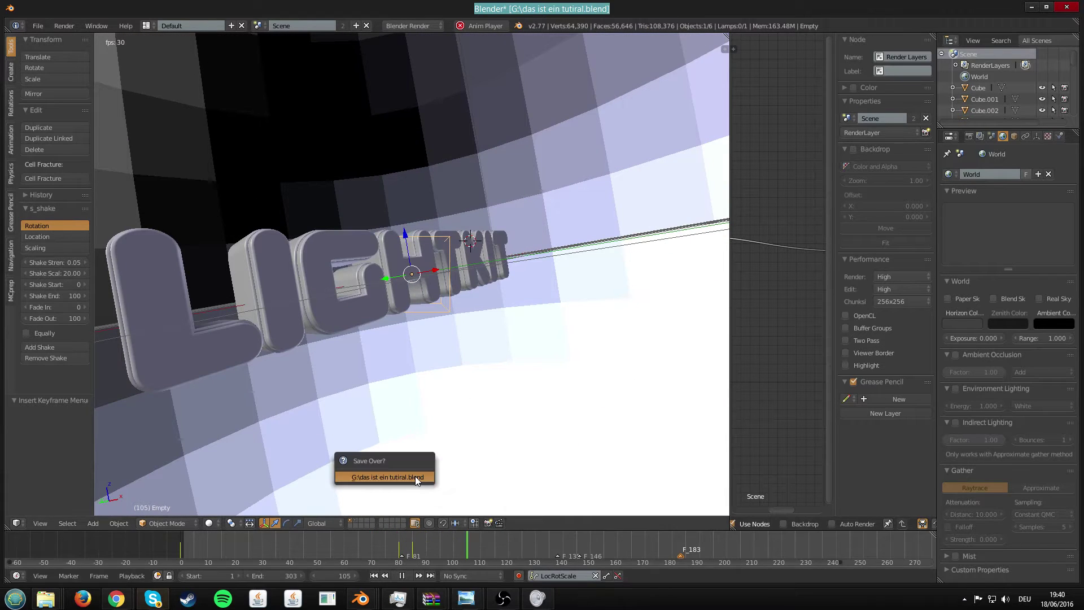
pyautogui.click(415, 476)
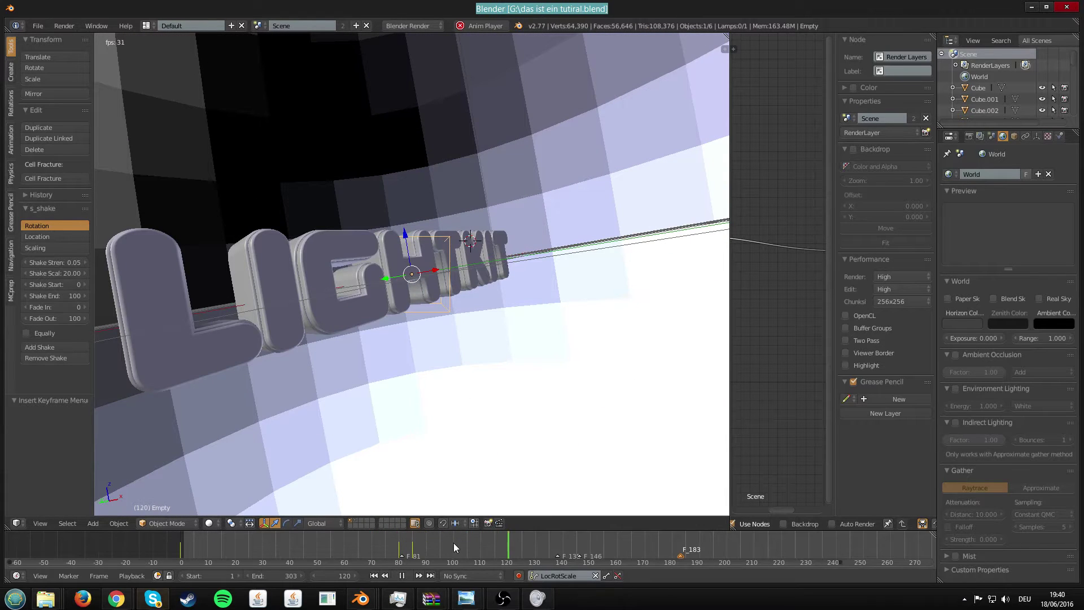
pyautogui.click(404, 574)
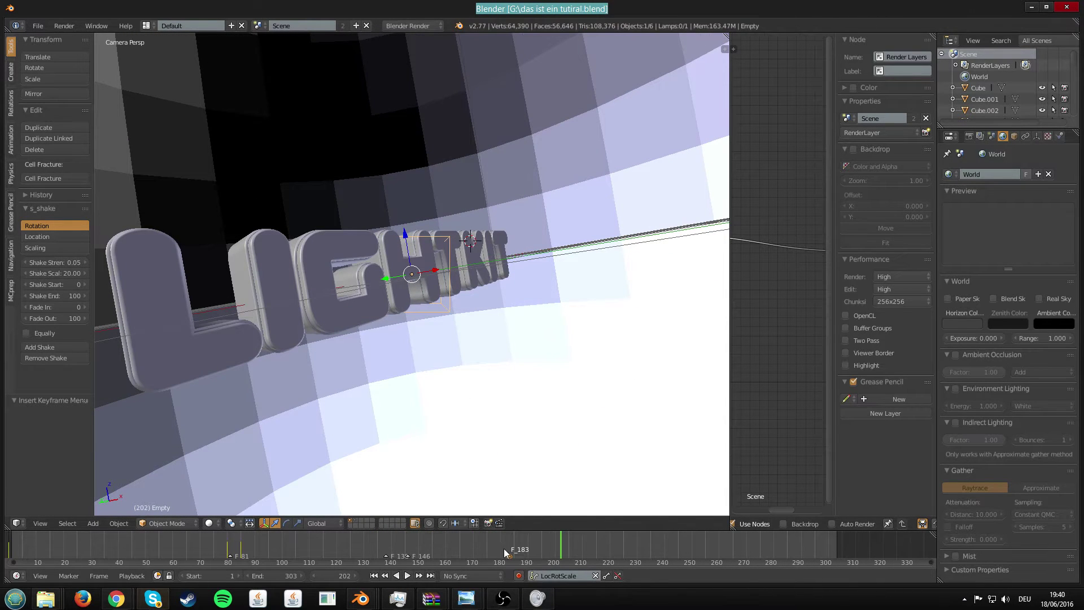
# Rotate and rescale the camera empty, then keyframe its pose at frame 182
pyautogui.press('r')
pyautogui.press('r')
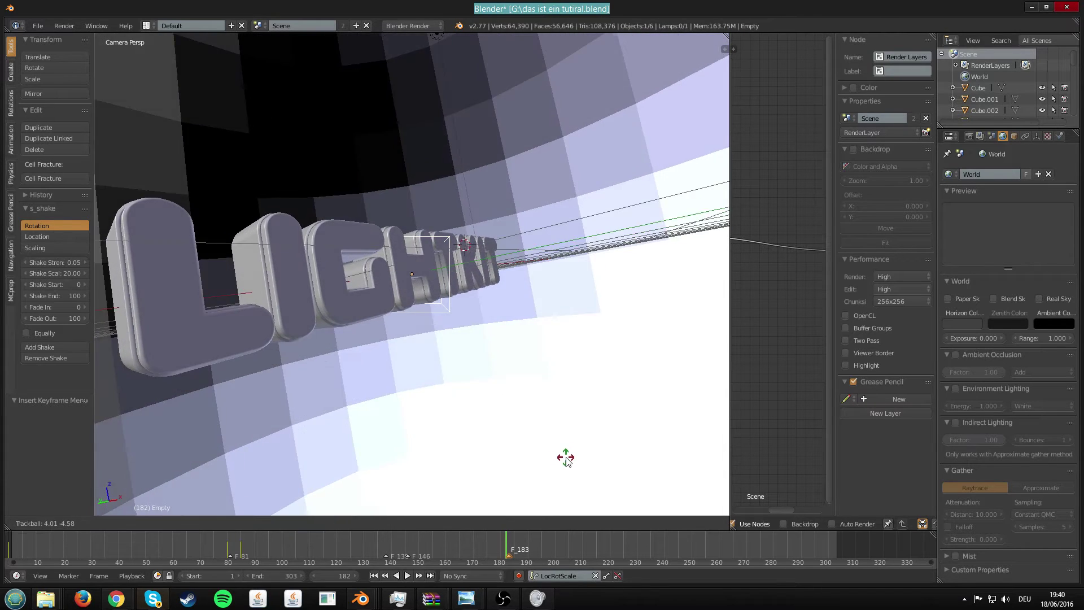
pyautogui.click(557, 461)
pyautogui.press('s')
pyautogui.click(609, 468)
pyautogui.press('i')
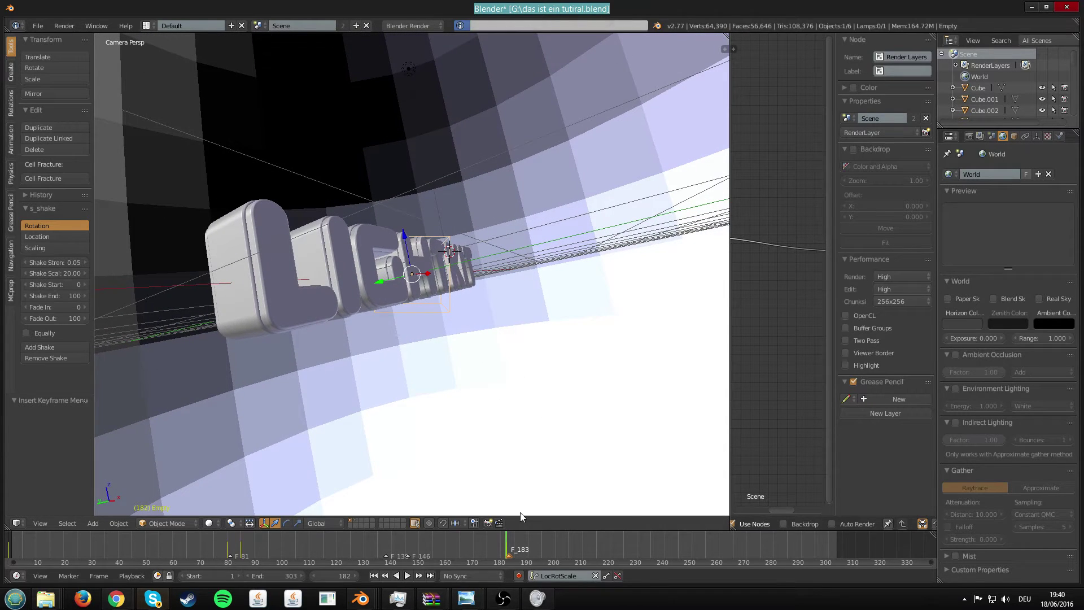
# Replay from about frame 82, then move the F_183 marker one frame later
pyautogui.moveTo(440, 539); pyautogui.dragTo(234, 557)
pyautogui.hotkey('alt', 'a')
pyautogui.click(408, 576)
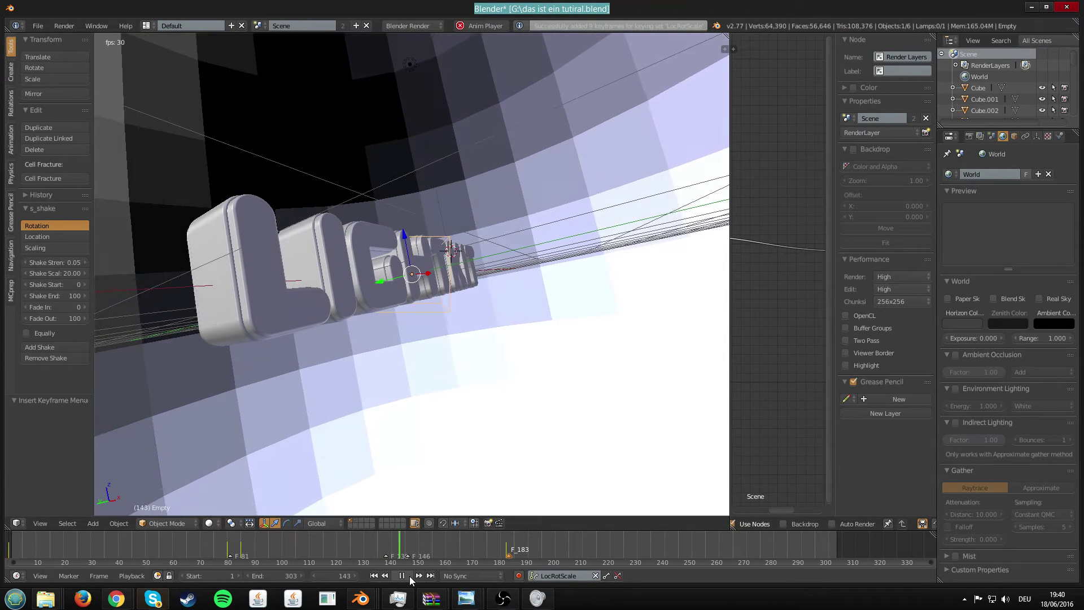
pyautogui.click(409, 576)
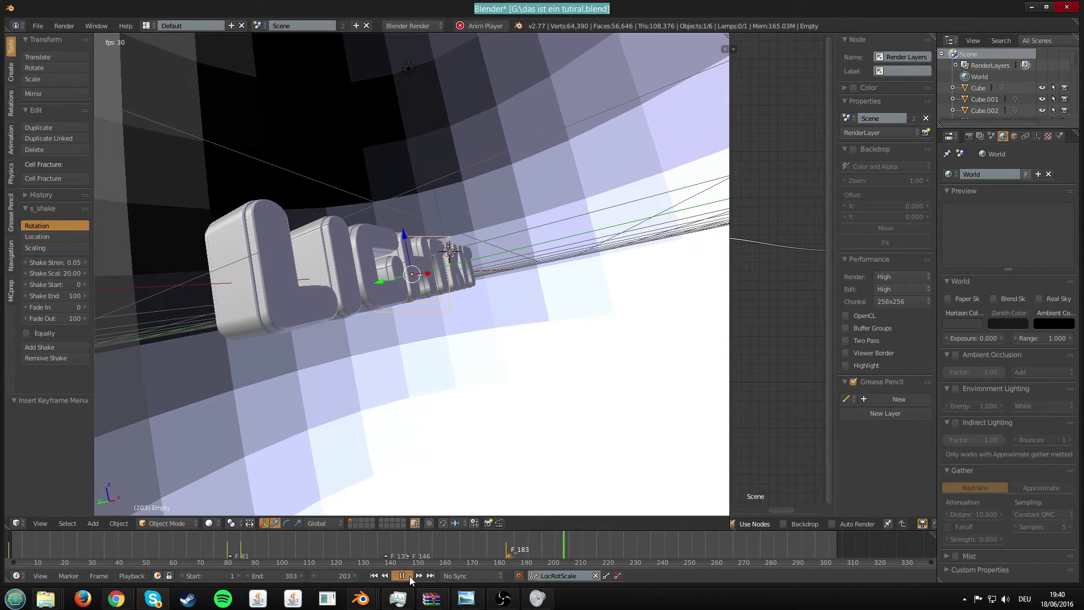
pyautogui.press('g')
pyautogui.click(529, 549)
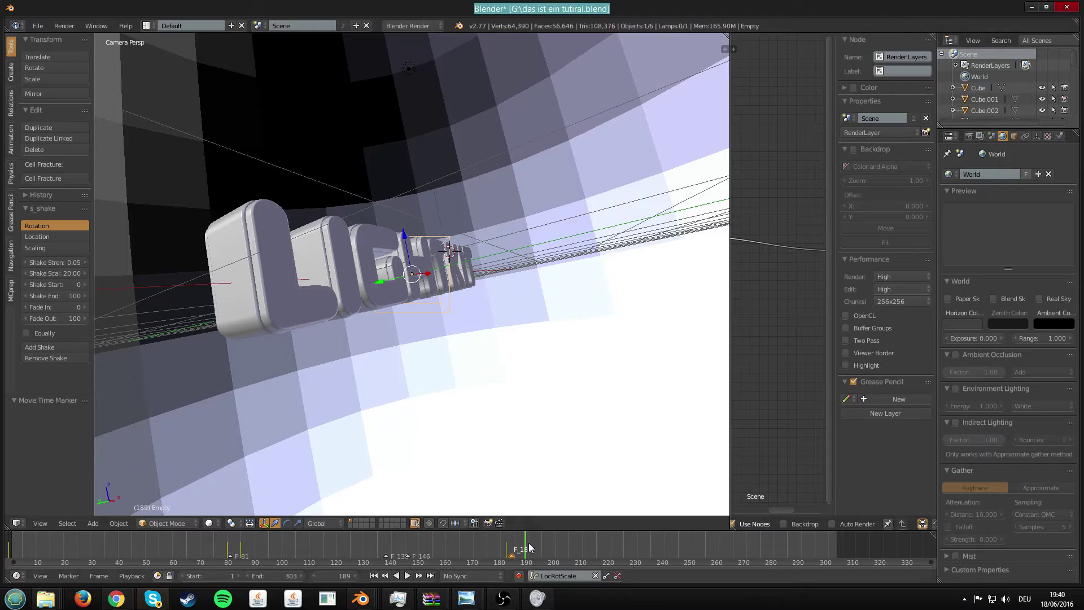
# Swing, rotate and shrink the camera empty closer, keyframing the pose at frame 189
pyautogui.press('r')
pyautogui.press('r')
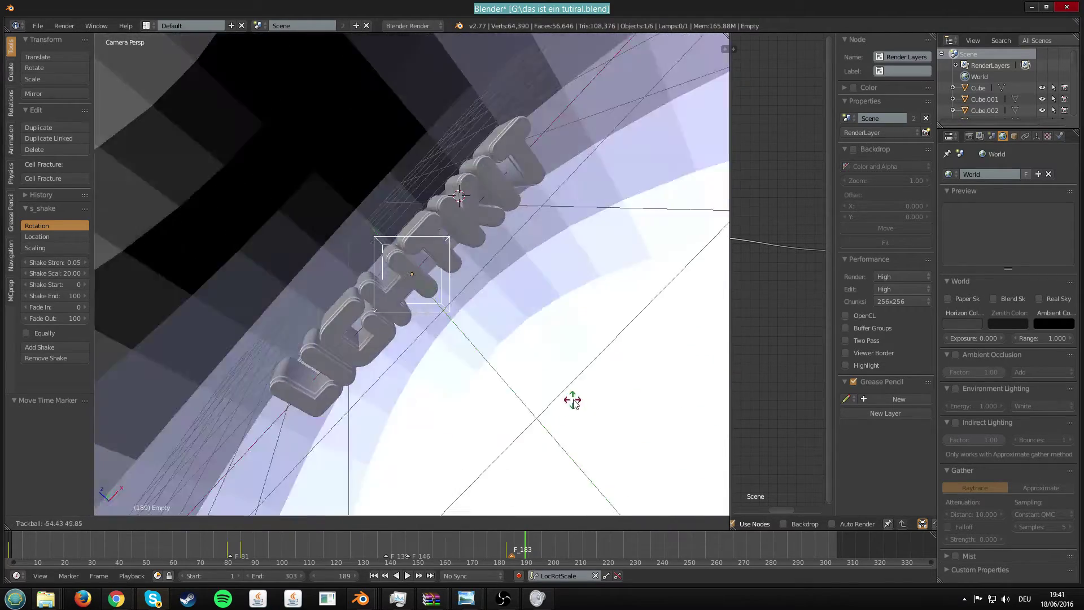
pyautogui.click(551, 400)
pyautogui.press('r')
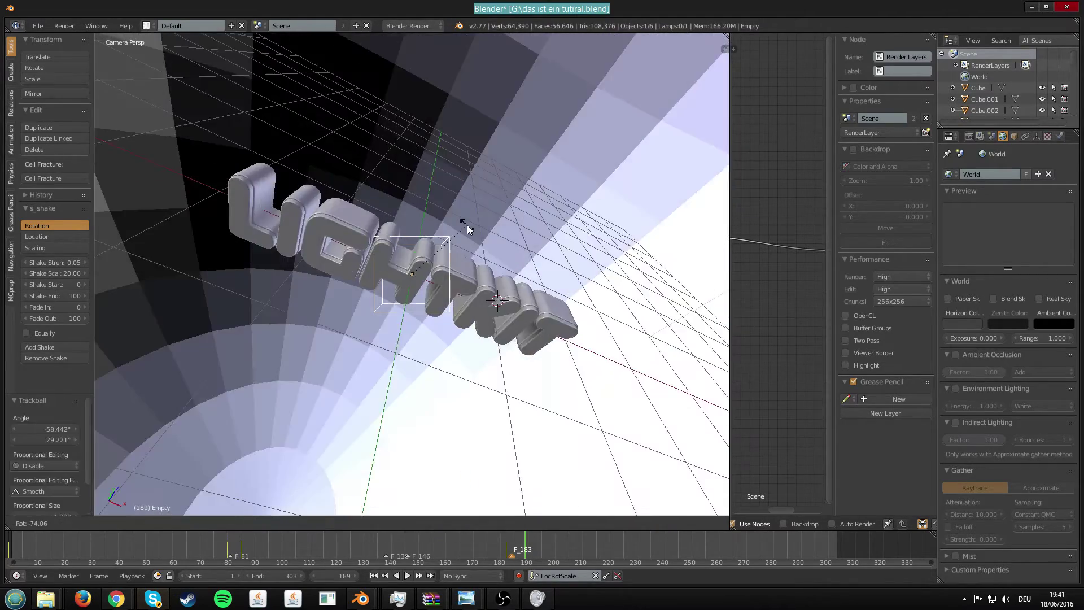
pyautogui.click(466, 225)
pyautogui.press('s')
pyautogui.click(499, 315)
pyautogui.press('r')
pyautogui.press('r')
pyautogui.click(547, 354)
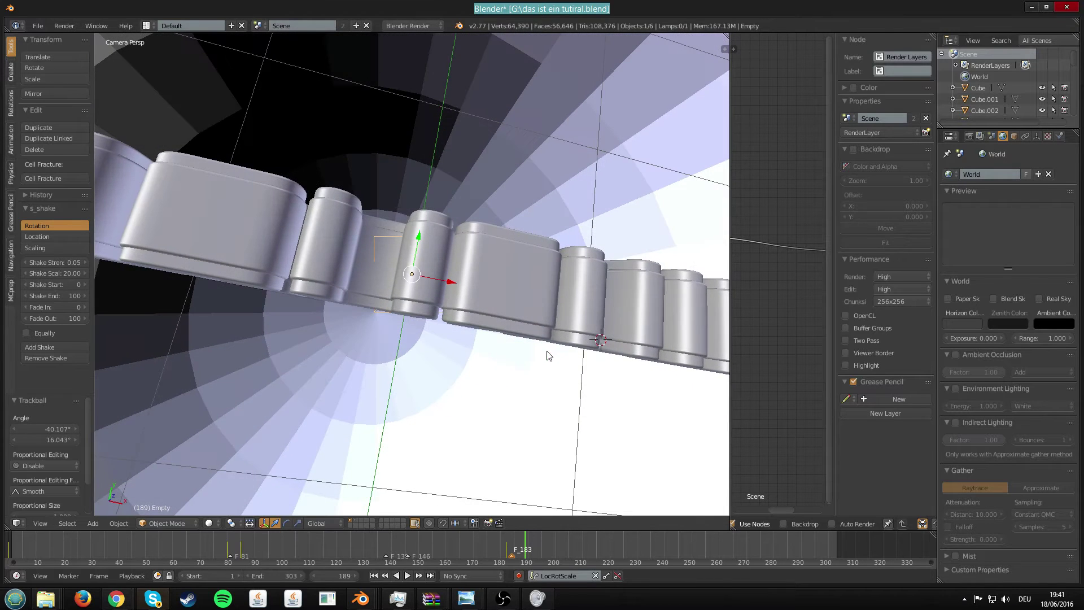
pyautogui.press('i')
# Rotate the camera empty at frame 271 and keyframe its pose at the last frame 303
pyautogui.moveTo(544, 555); pyautogui.dragTo(412, 564, button='middle')
pyautogui.click(413, 576)
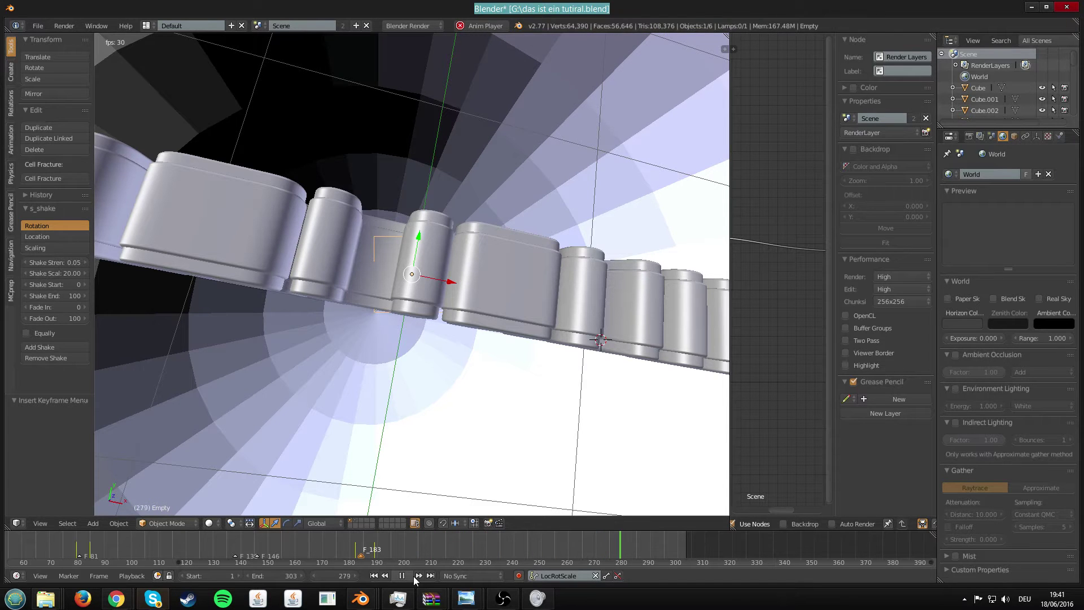
pyautogui.click(598, 547)
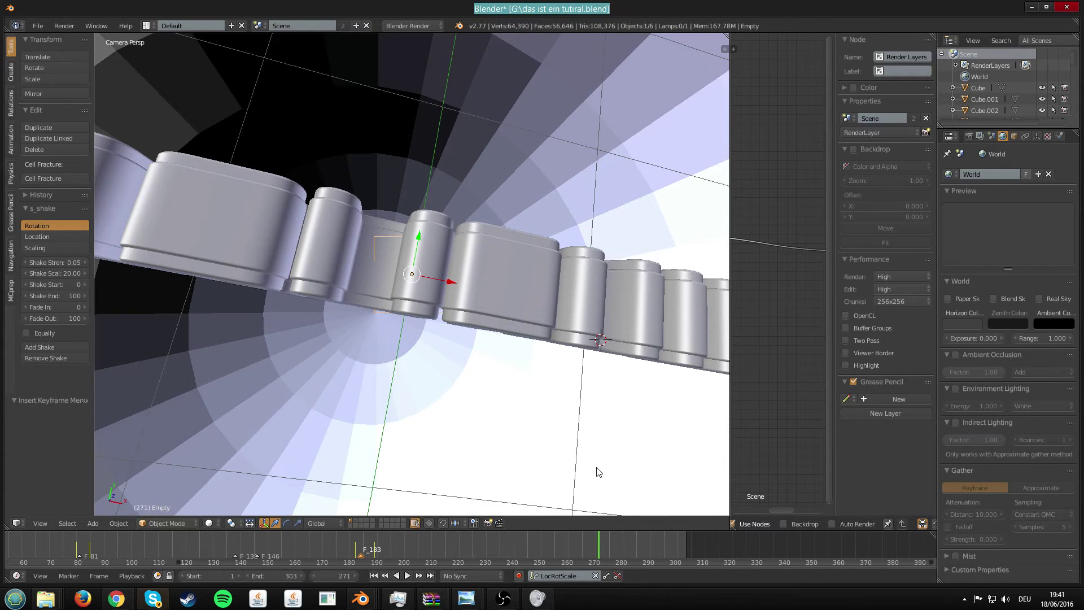
pyautogui.press('r')
pyautogui.press('r')
pyautogui.click(583, 303)
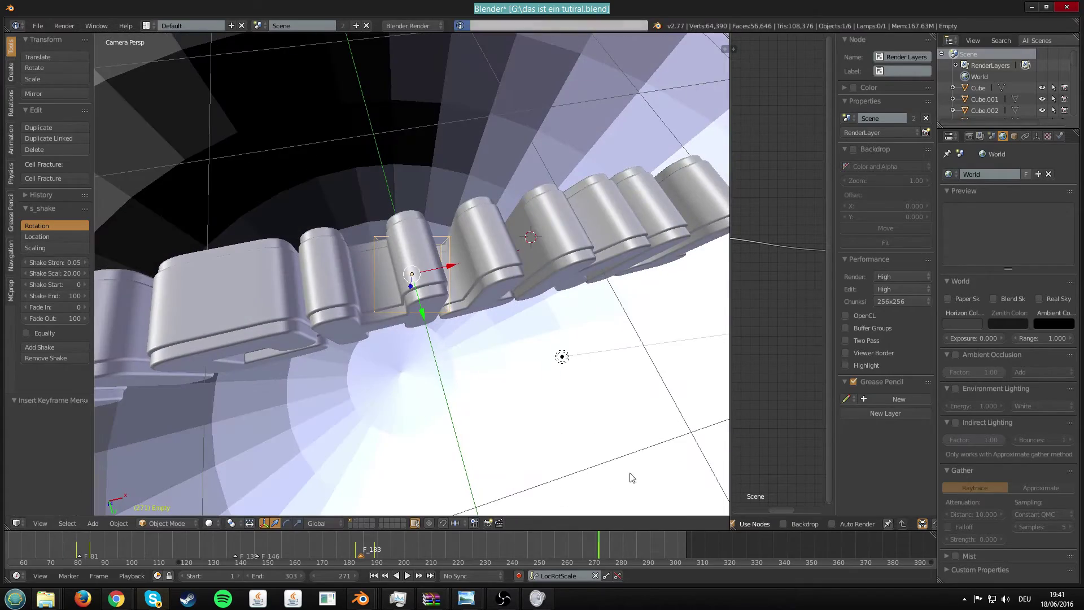
pyautogui.click(685, 544)
pyautogui.press('i')
# Rotate the empty, scale it up to 7.02, and save over the file
pyautogui.press('r')
pyautogui.press('r')
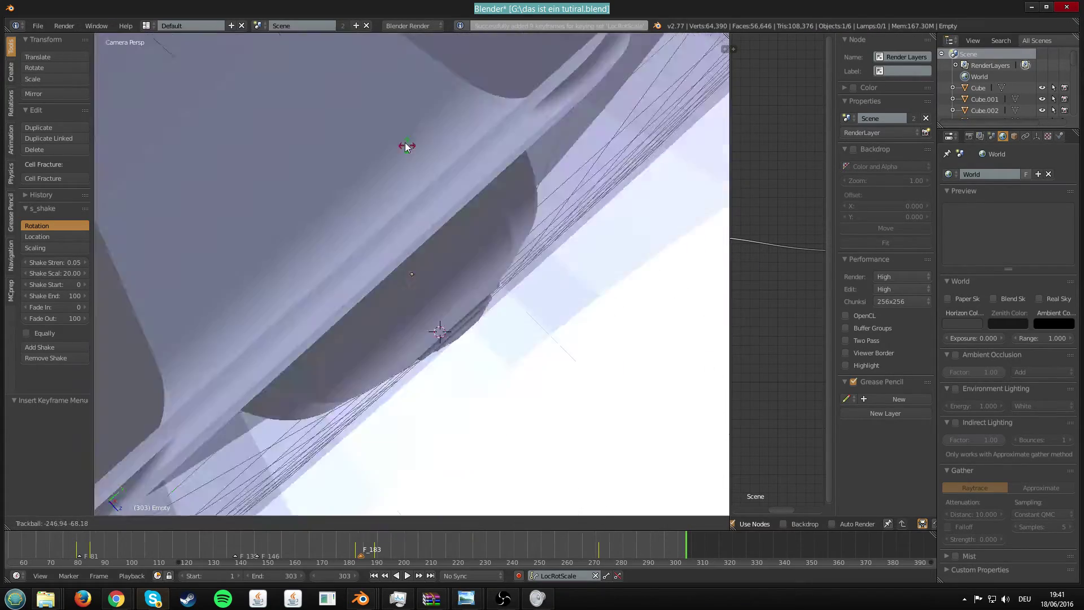
pyautogui.click(416, 258)
pyautogui.press('s')
pyautogui.click(540, 397)
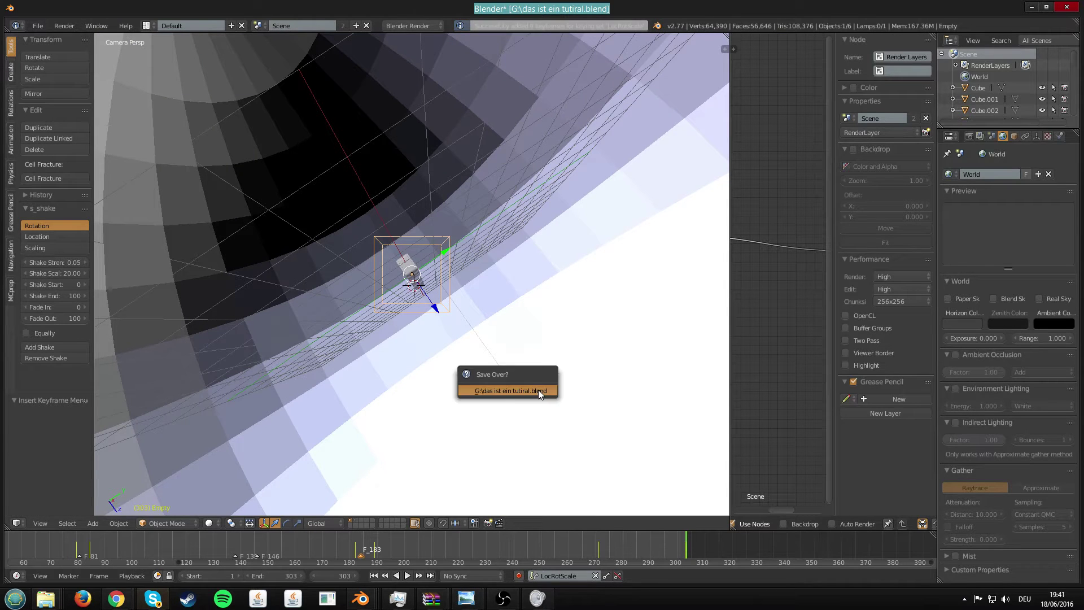
pyautogui.click(537, 390)
# Play the keyed animation, stop it at frame 51, and start rendering that frame
pyautogui.scroll(-3, 460, 550)
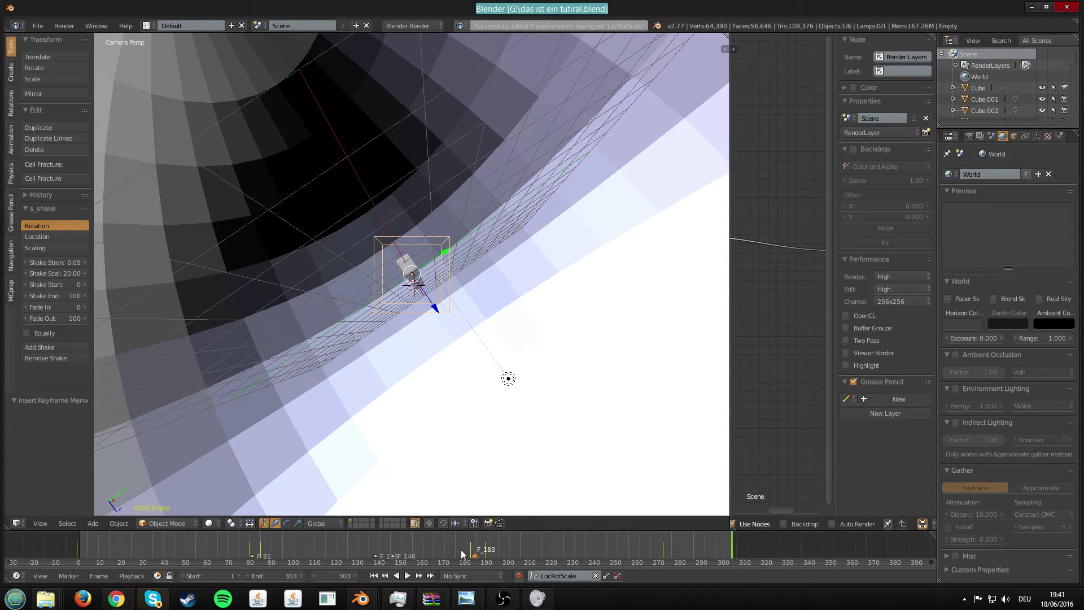
pyautogui.click(407, 576)
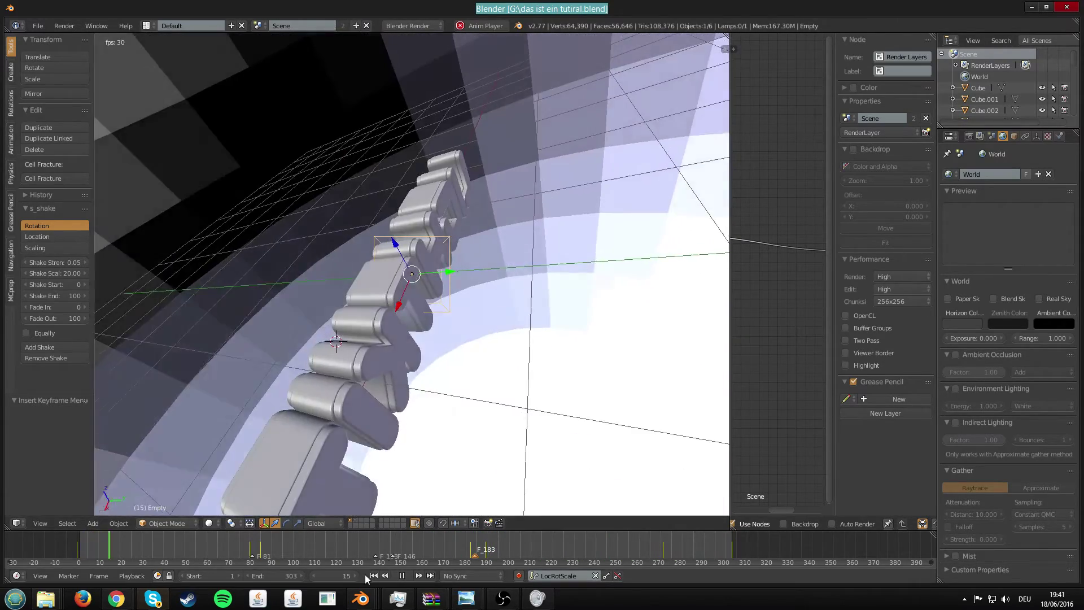
pyautogui.click(404, 575)
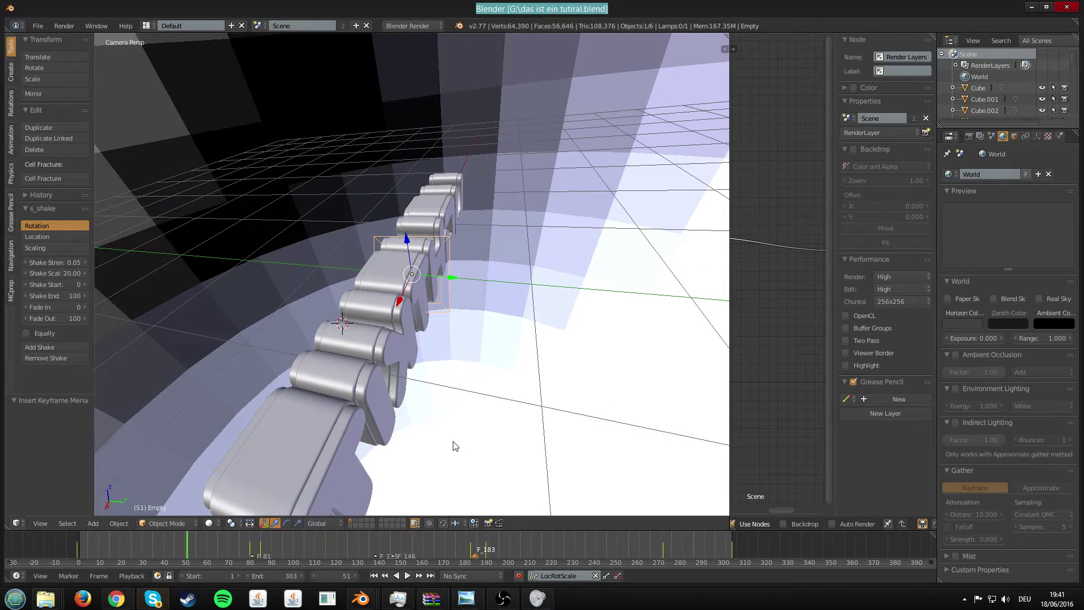
pyautogui.press('F12')
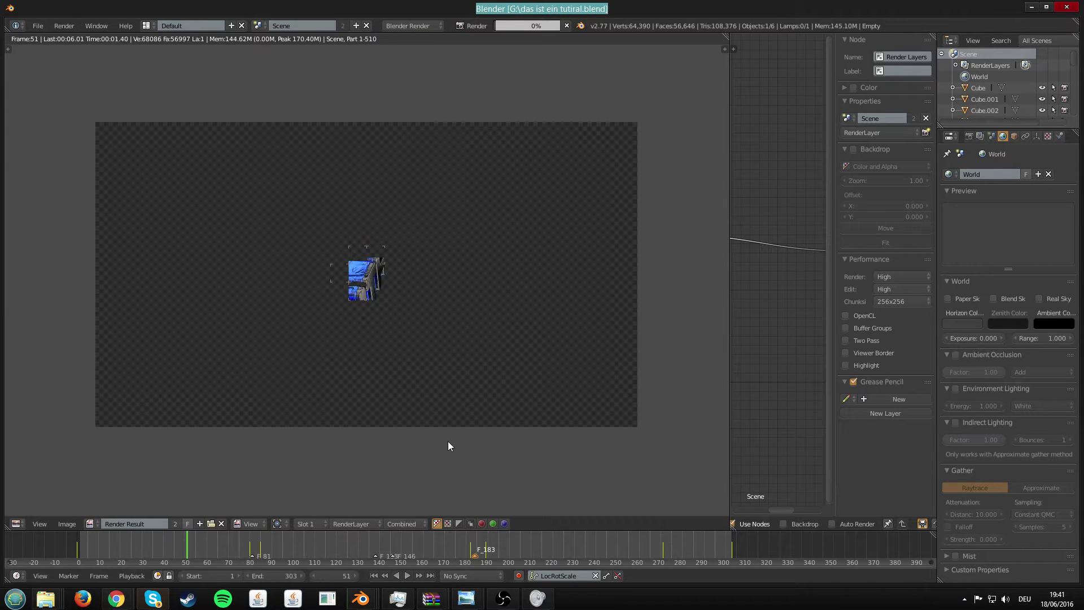
# Zoom into the frame 51 render of the blue metallic letters, then close the render result
pyautogui.scroll(1, 328, 433)
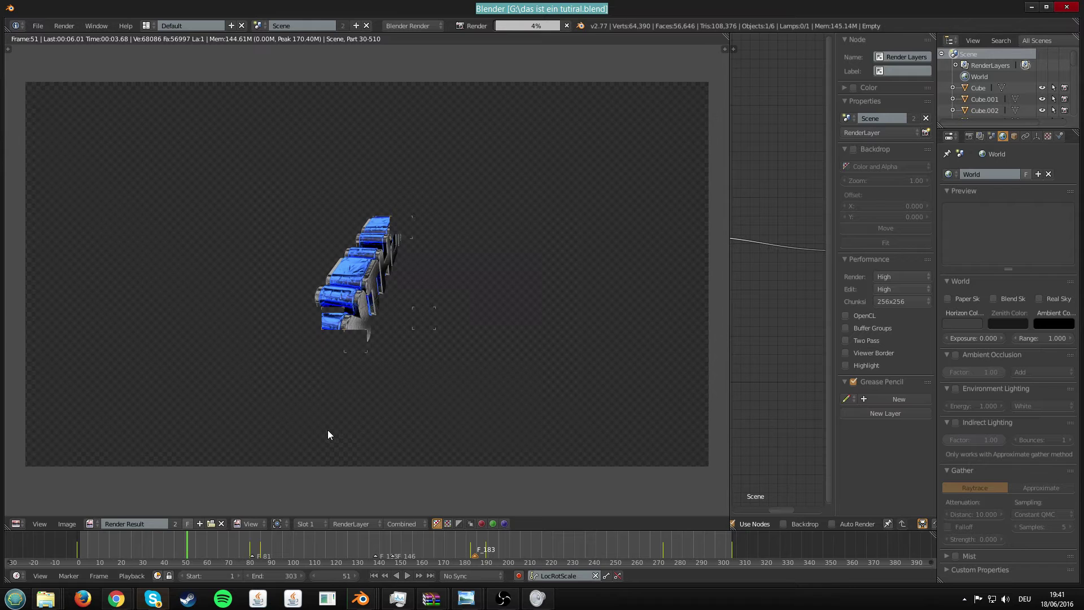
pyautogui.scroll(2, 328, 434)
pyautogui.scroll(1, 329, 435)
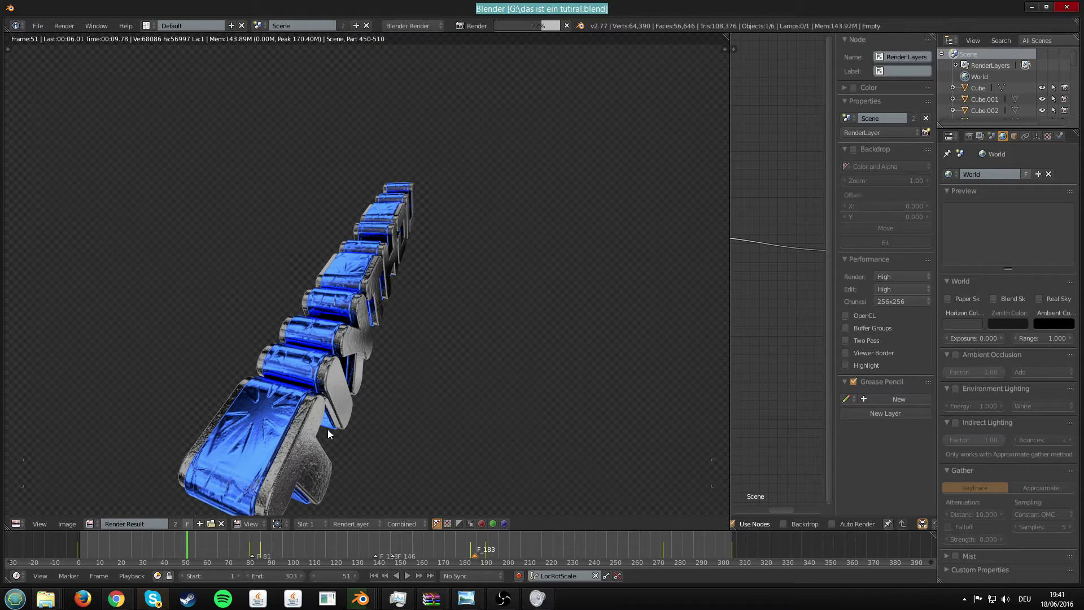
pyautogui.scroll(-1, 328, 434)
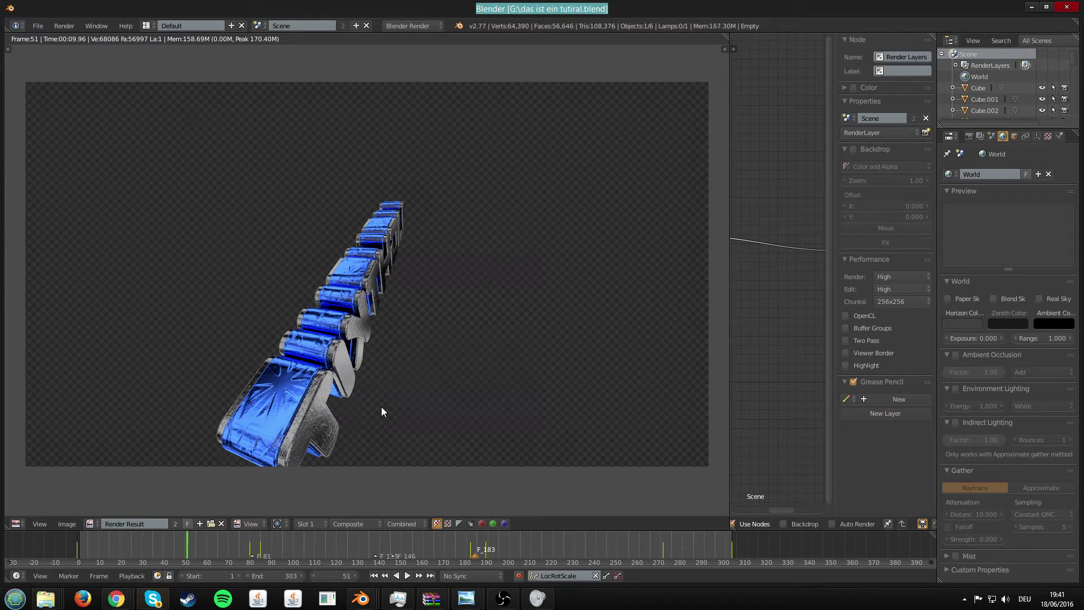
pyautogui.press('Escape')
# Rewind to frame 0 and retype the 3D text object so it reads TEST
pyautogui.click(136, 548)
pyautogui.hotkey('alt', 'a')
pyautogui.moveTo(136, 549); pyautogui.dragTo(79, 550)
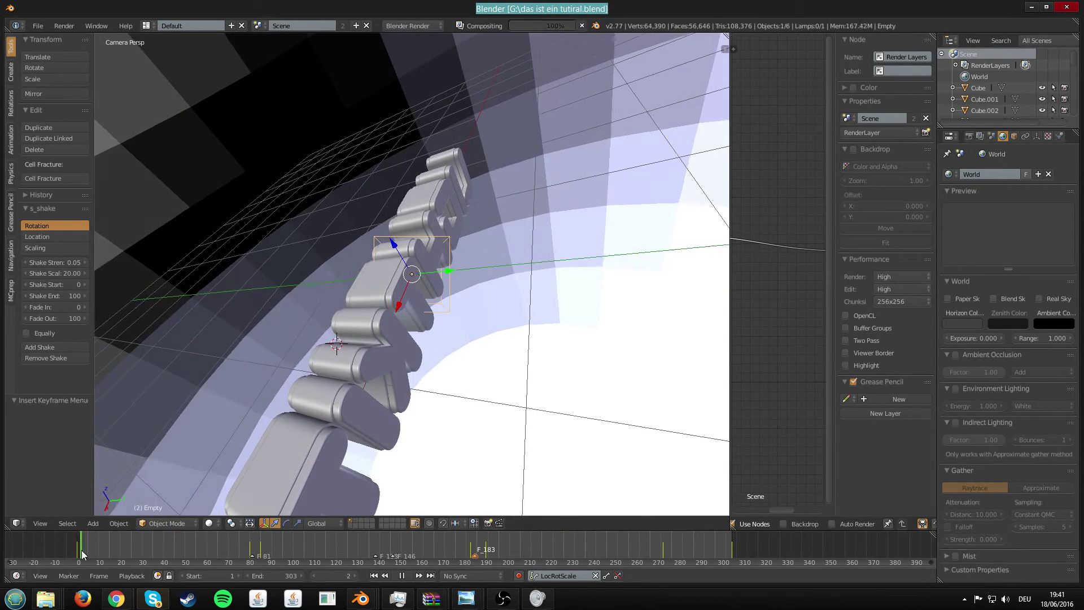
pyautogui.rightClick(361, 332)
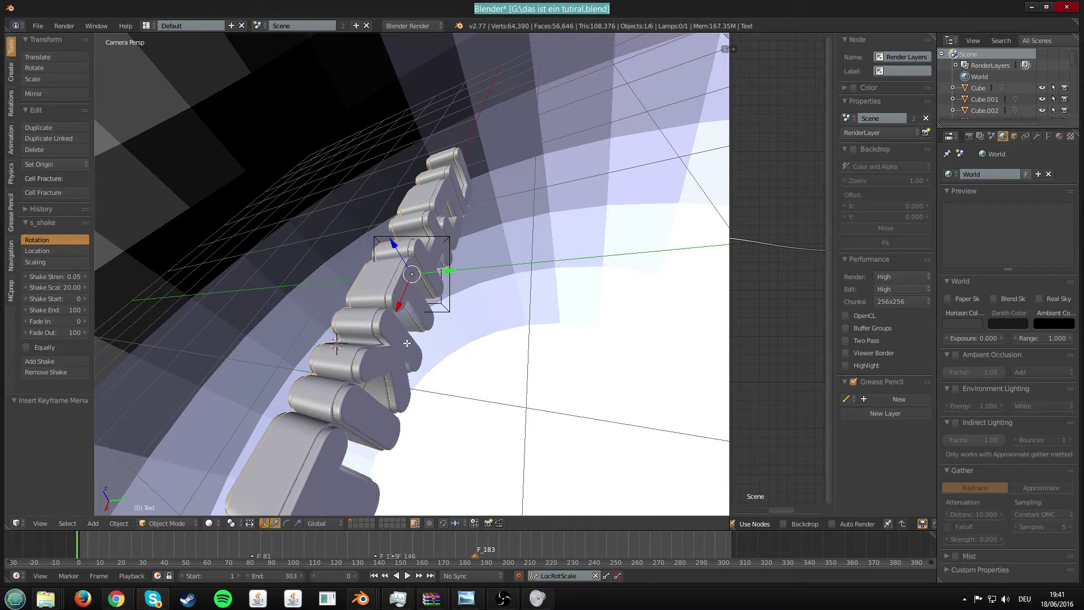
pyautogui.press('Tab')
pyautogui.press('Tab')
pyautogui.press('Tab')
pyautogui.hotkey('ctrl', 'BackSpace')
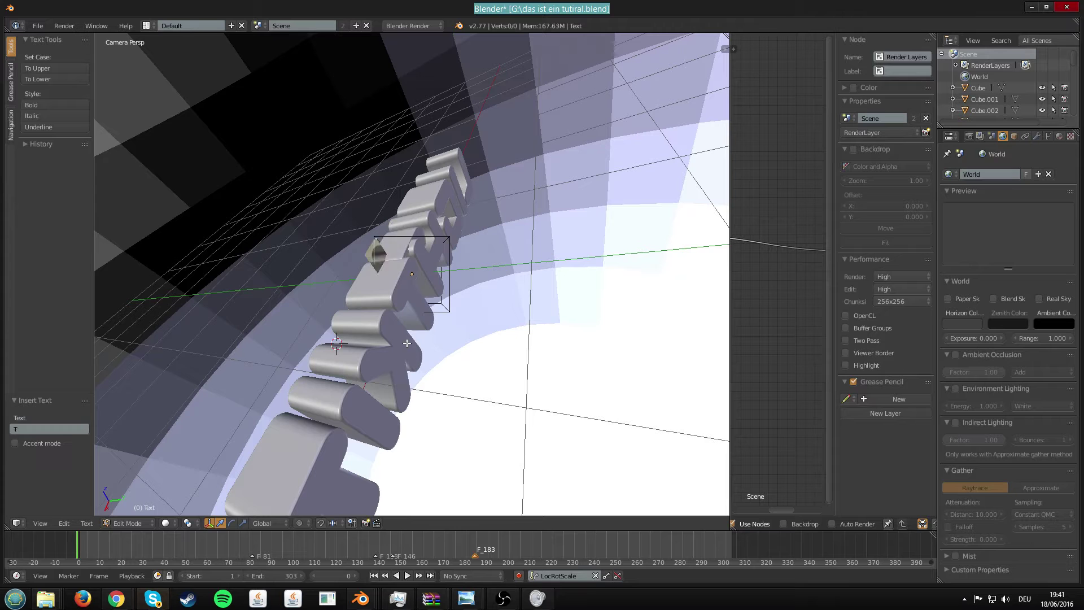
pyautogui.press('Tab')
pyautogui.press('Tab')
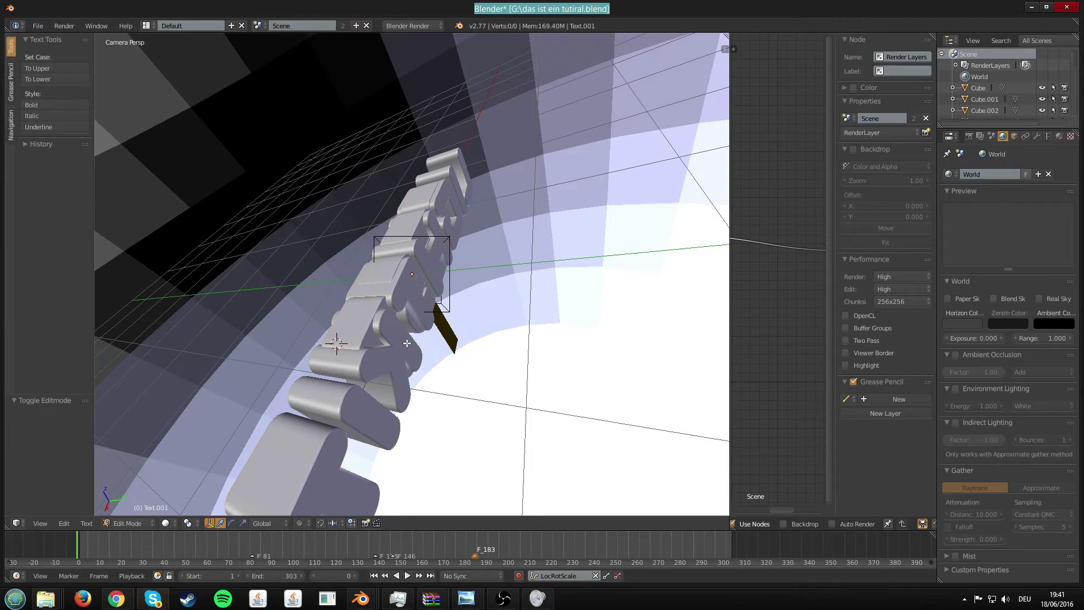
pyautogui.hotkey('ctrl', 'BackSpace')
pyautogui.write('TEST')
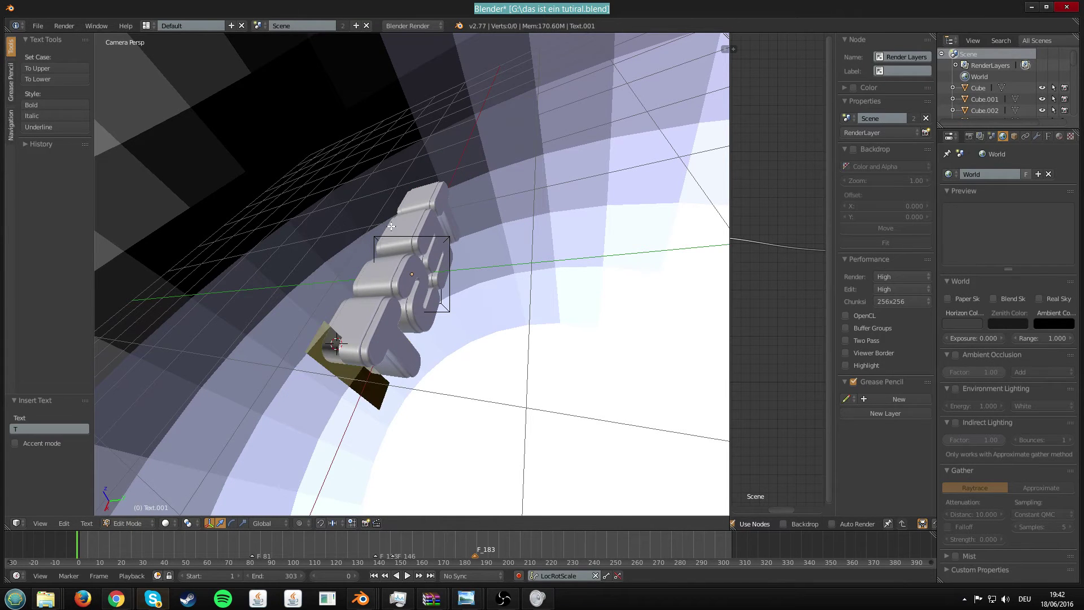
pyautogui.press('Tab')
# Save over the blend file, then show the TEST text's font settings and remove its current font
pyautogui.moveTo(407, 344); pyautogui.dragTo(613, 267, button='middle')
pyautogui.hotkey('ctrl', 's')
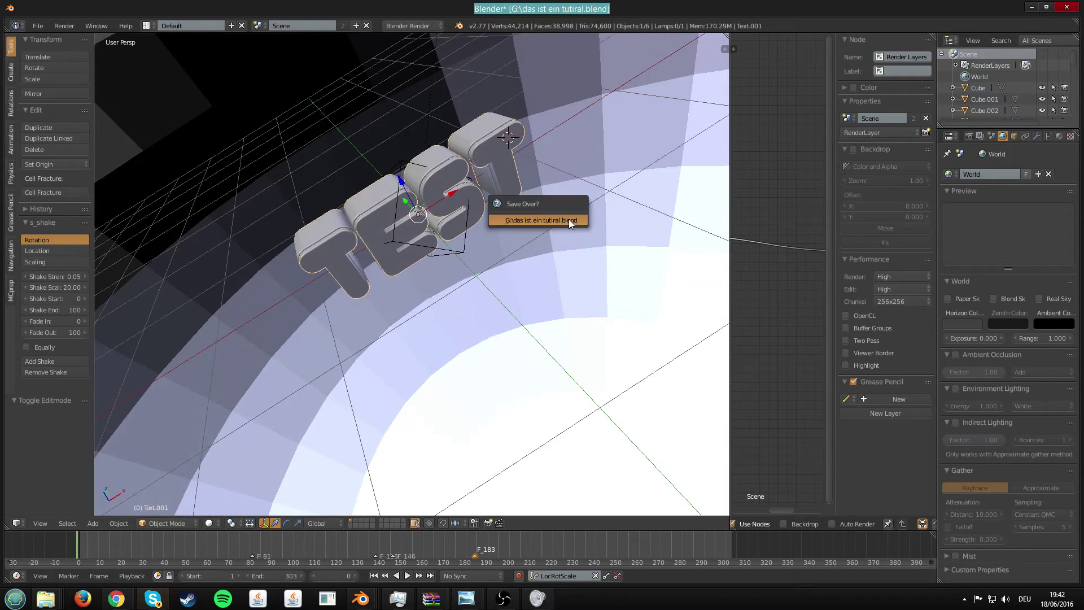
pyautogui.click(568, 219)
pyautogui.moveTo(568, 219); pyautogui.dragTo(540, 299, button='middle')
pyautogui.scroll(2, 459, 274)
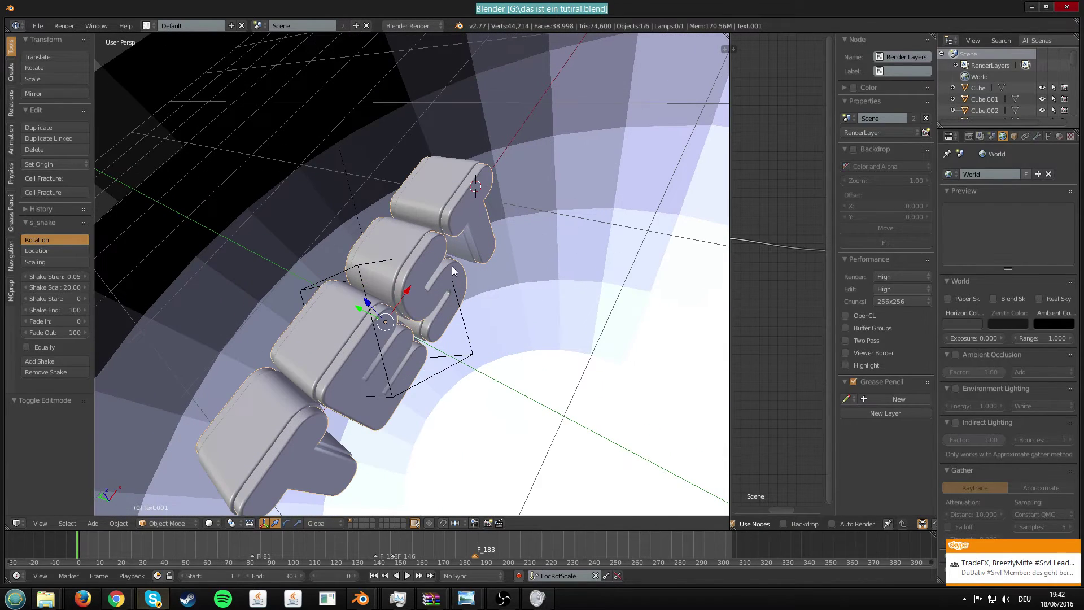
pyautogui.click(1048, 137)
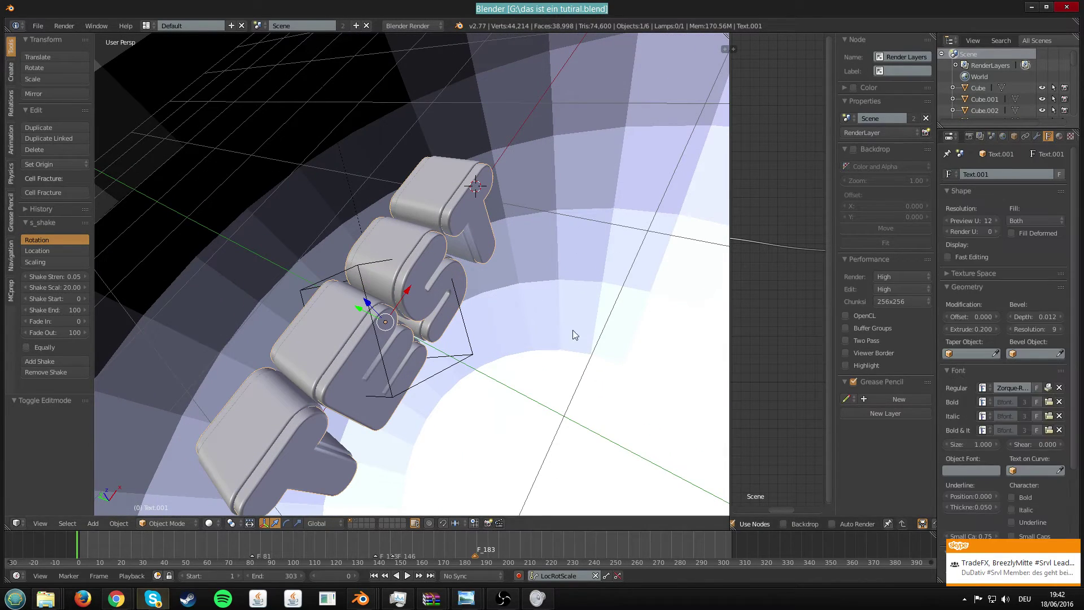
pyautogui.moveTo(687, 327); pyautogui.dragTo(520, 254, button='middle')
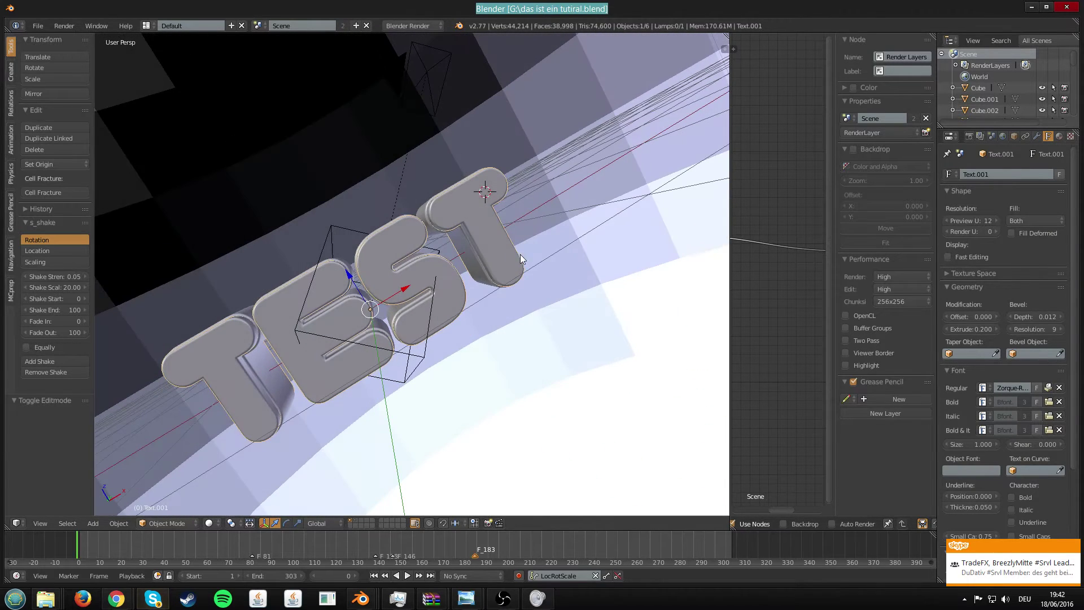
pyautogui.click(1059, 388)
# Try the NOVASOLID font on the TEST text, then remove it
pyautogui.click(1050, 388)
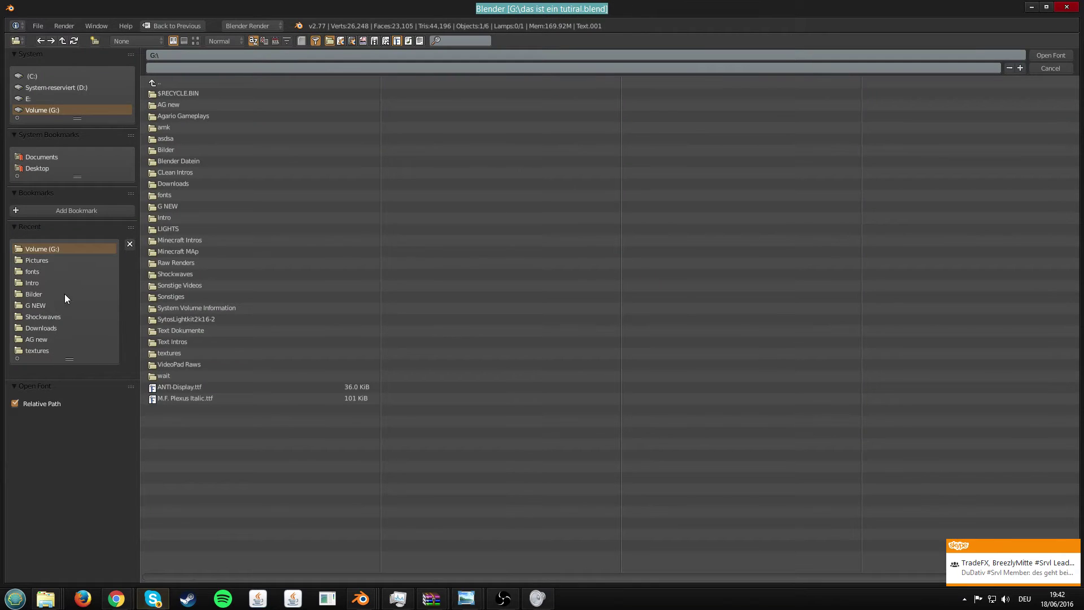
pyautogui.click(47, 272)
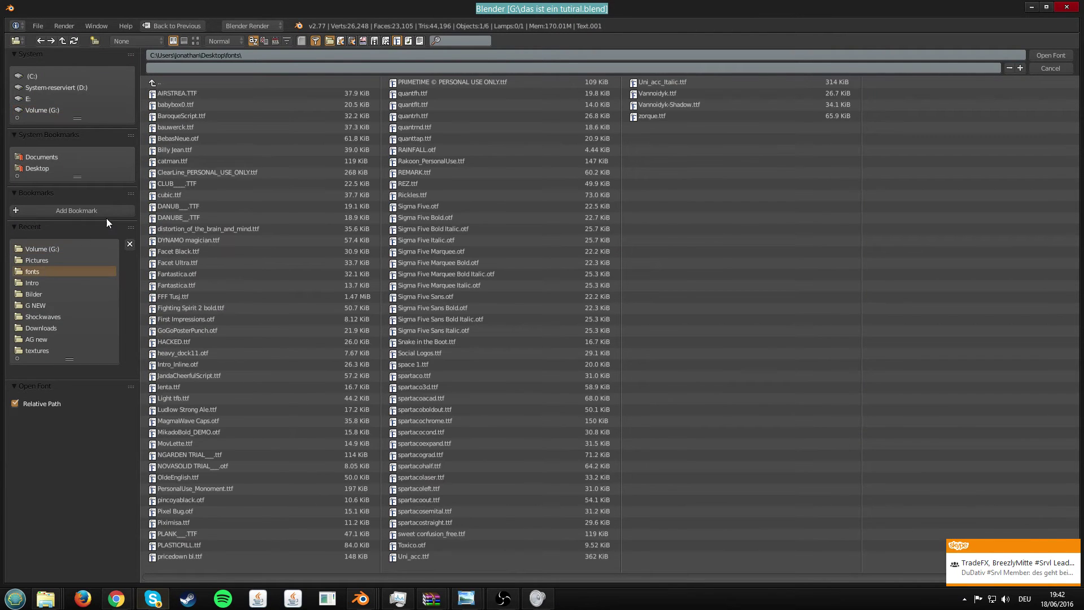
pyautogui.click(195, 41)
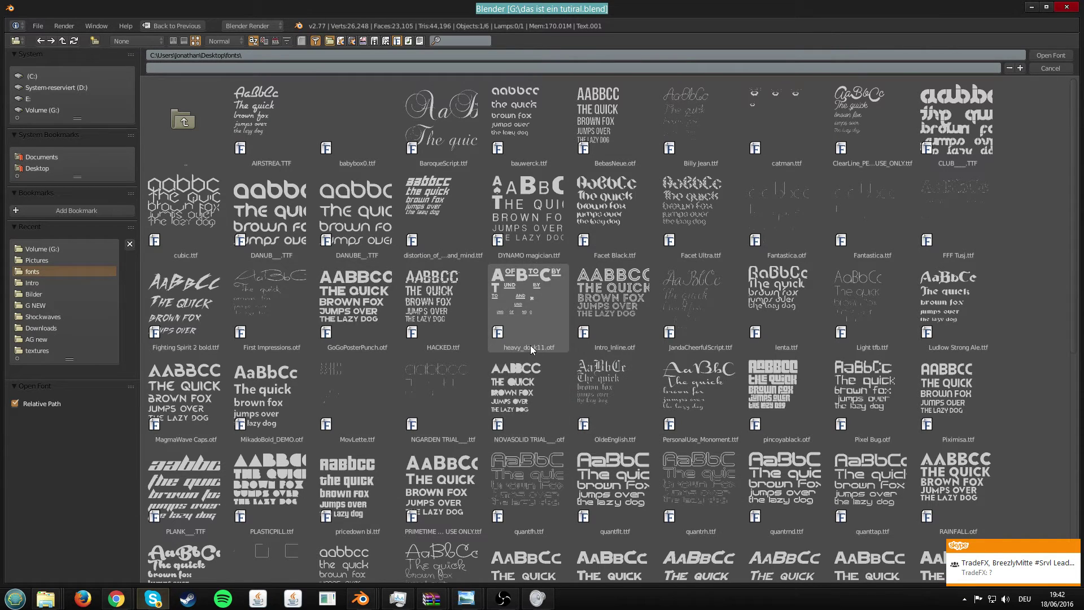
pyautogui.doubleClick(558, 405)
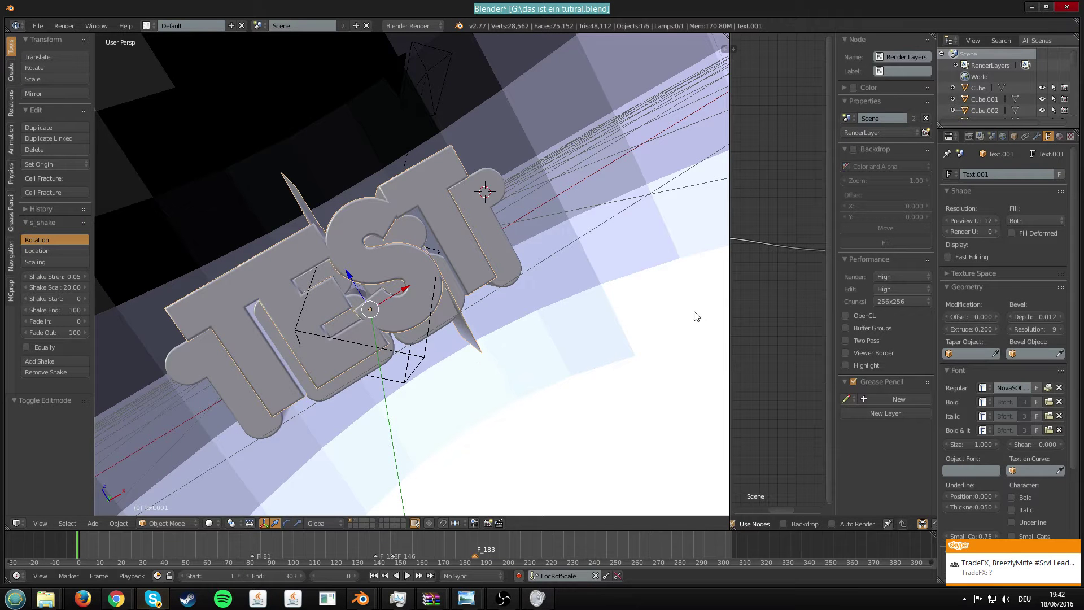
pyautogui.click(1060, 388)
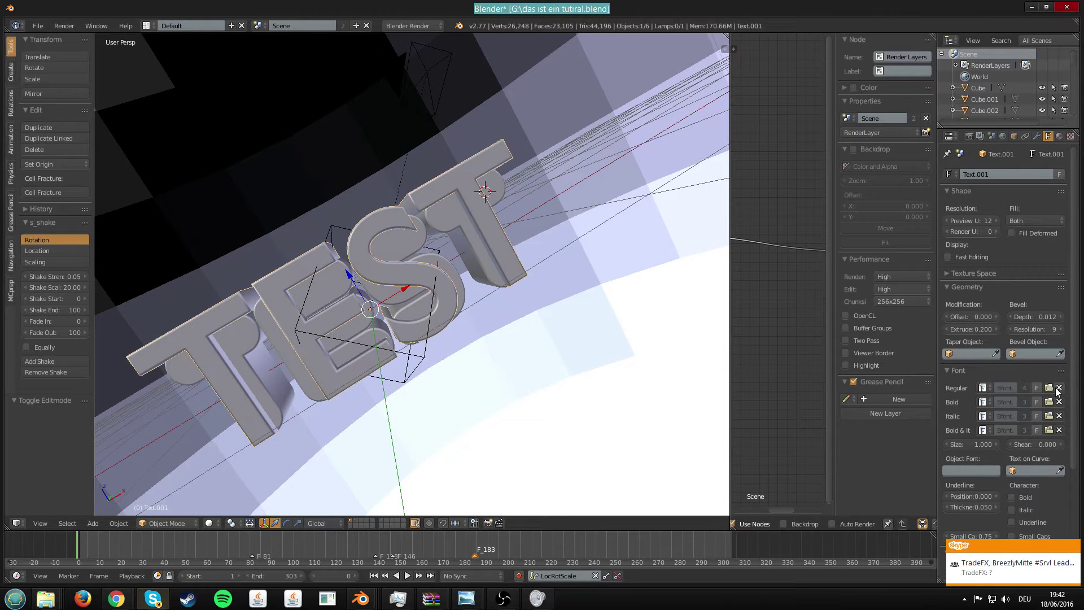
# Apply the MikadoBold_DEMO.otf font from the fonts folder to the TEST text
pyautogui.click(1049, 388)
pyautogui.click(48, 250)
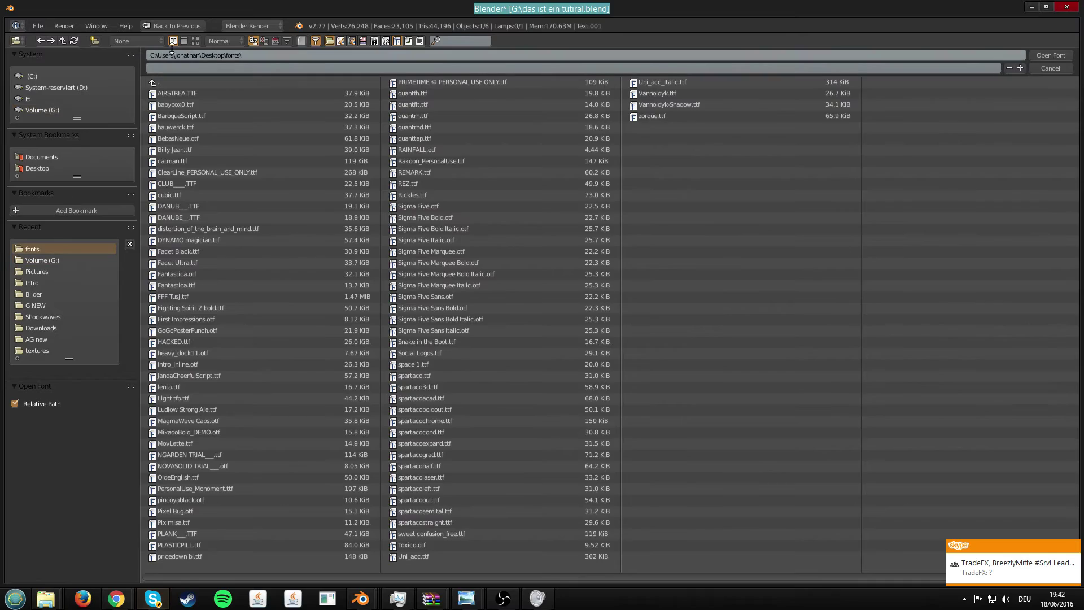
pyautogui.click(195, 41)
pyautogui.scroll(-5, 353, 201)
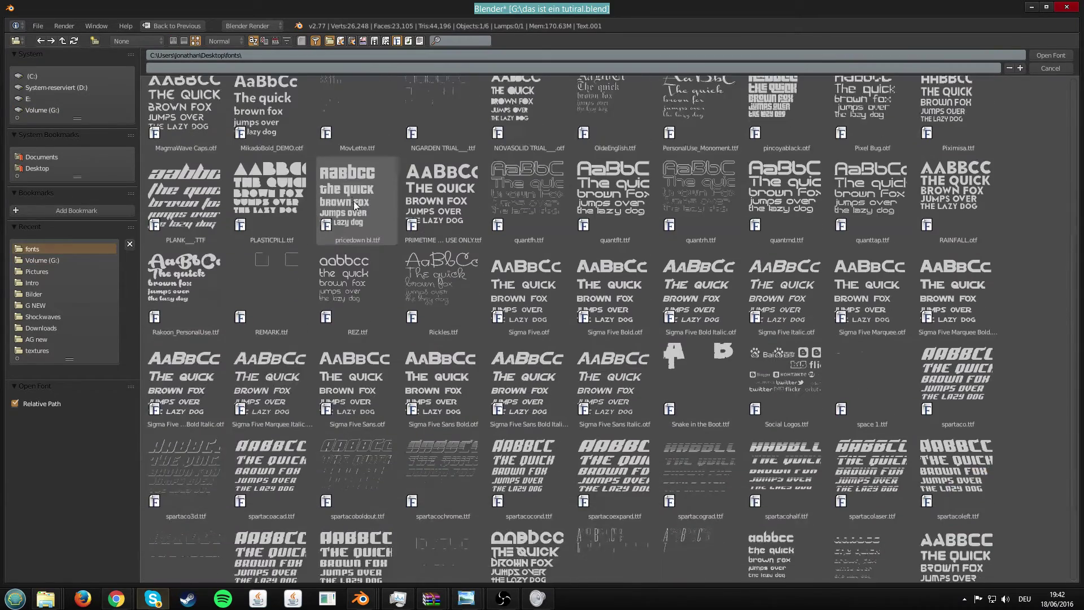
pyautogui.scroll(2, 654, 389)
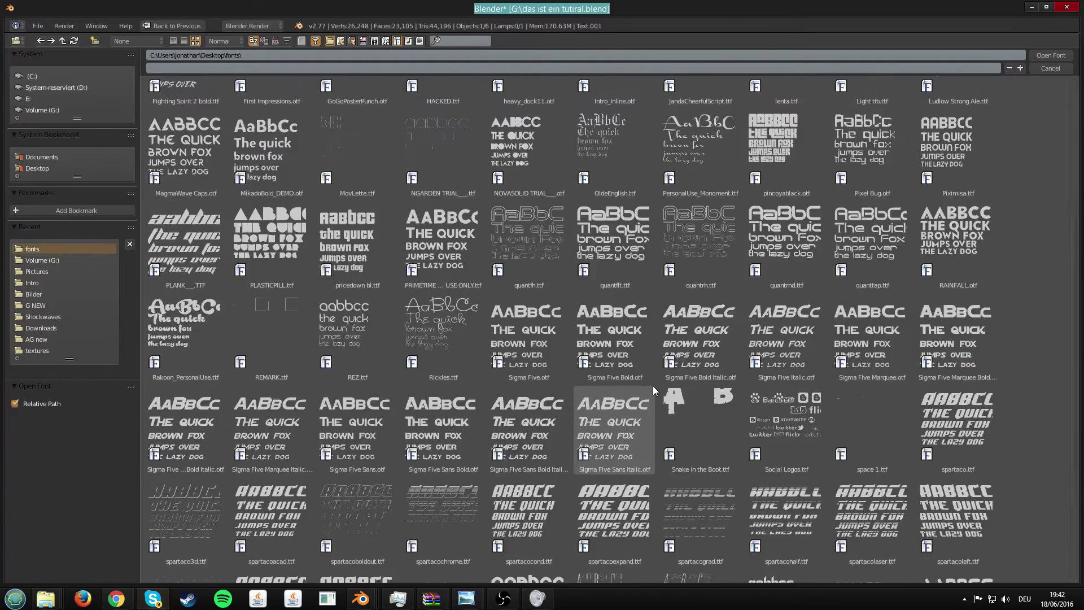
pyautogui.scroll(10, 653, 385)
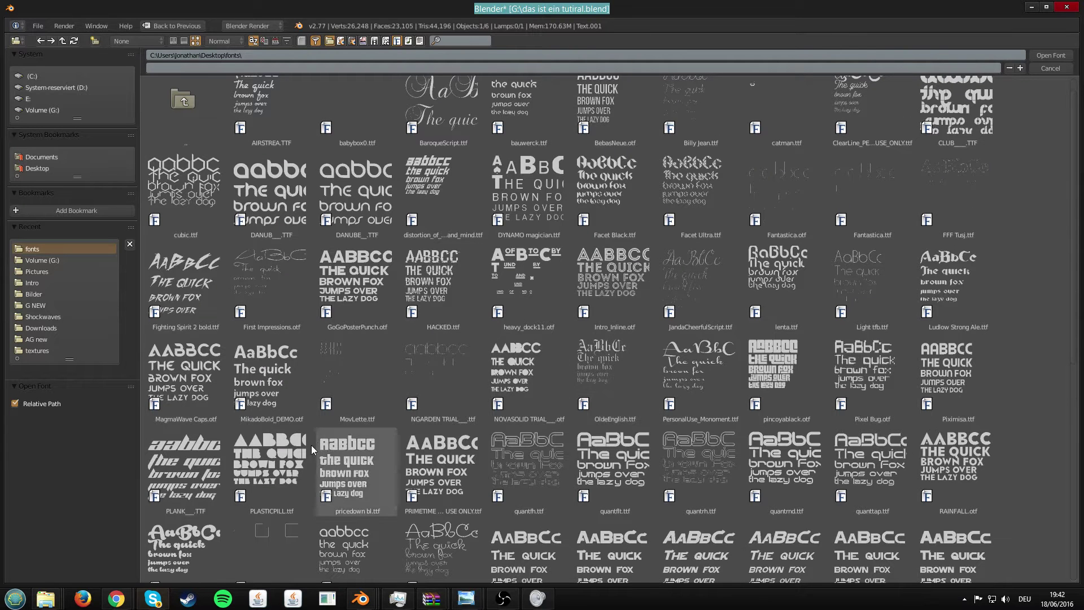
pyautogui.doubleClick(283, 357)
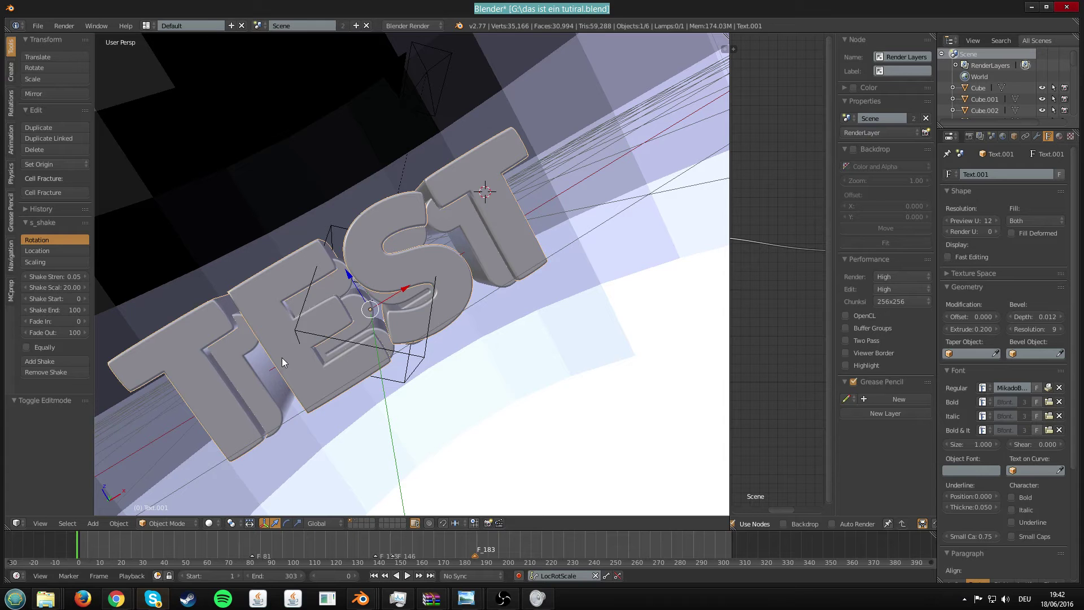
# Give the second text object MikadoBold too, then view TEST straight-on from the front
pyautogui.rightClick(502, 276)
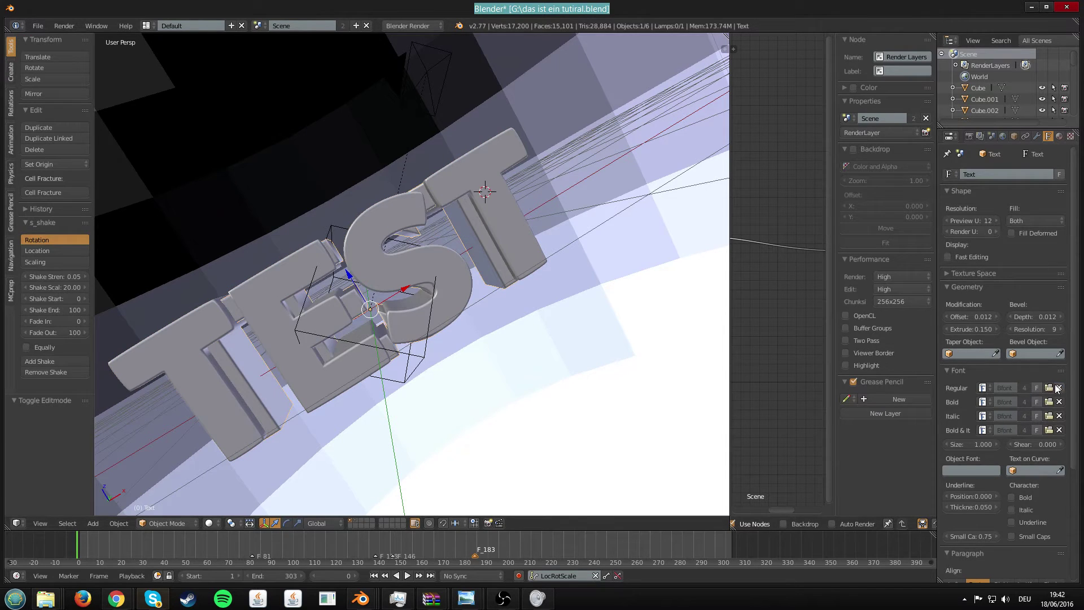
pyautogui.click(1048, 387)
pyautogui.click(195, 41)
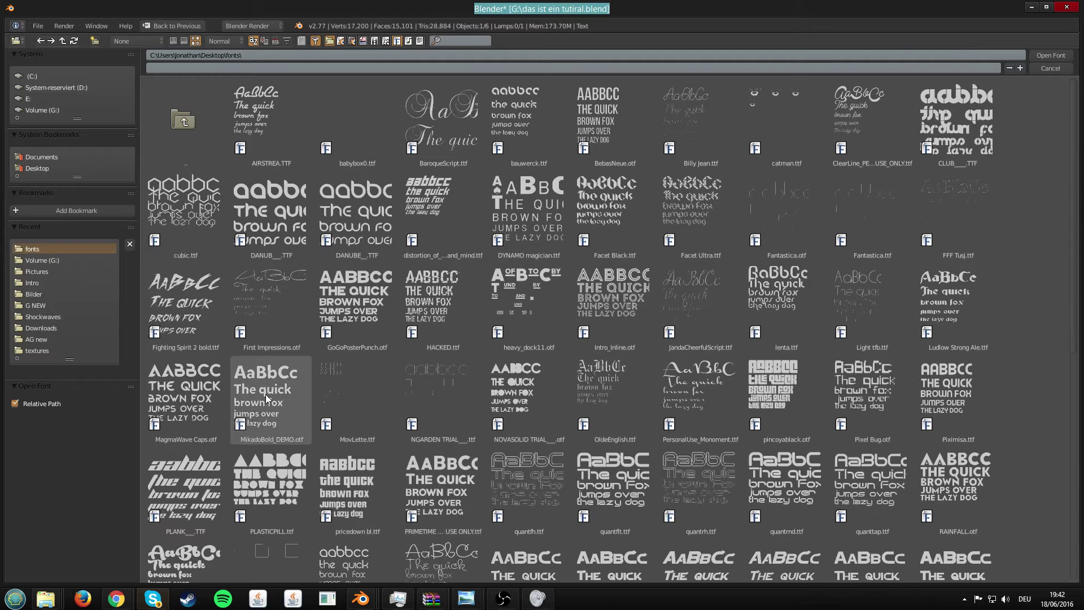
pyautogui.doubleClick(249, 402)
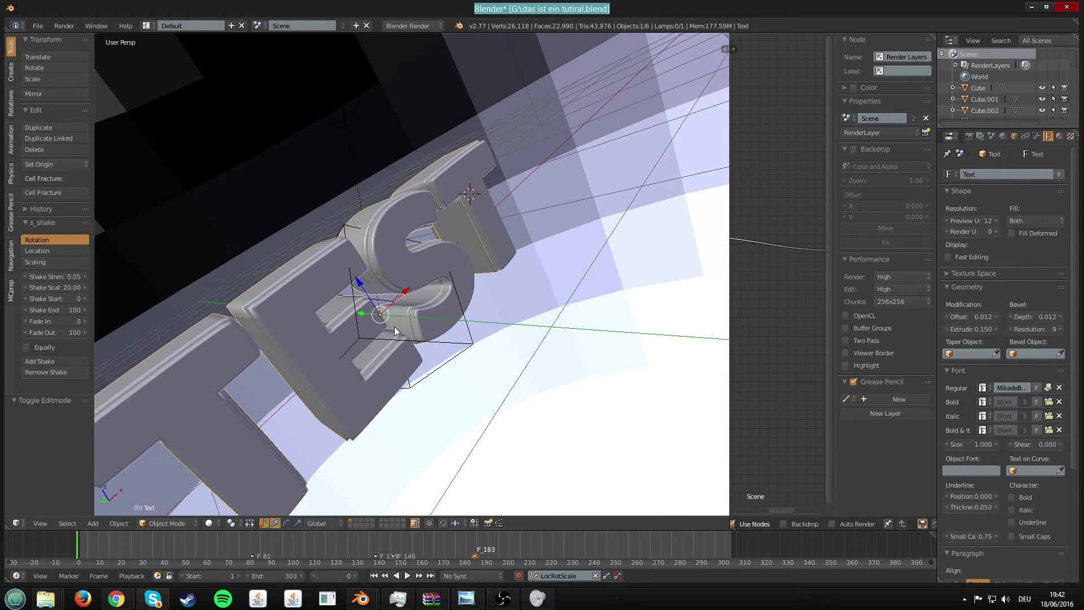
pyautogui.moveTo(394, 327); pyautogui.dragTo(371, 319, button='middle')
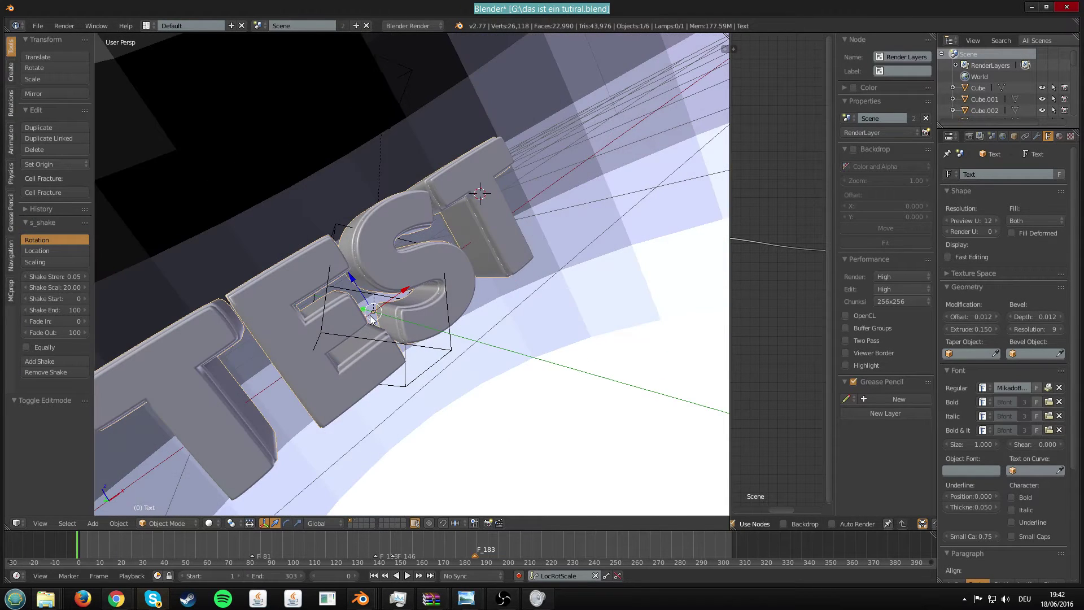
pyautogui.press('KP_1')
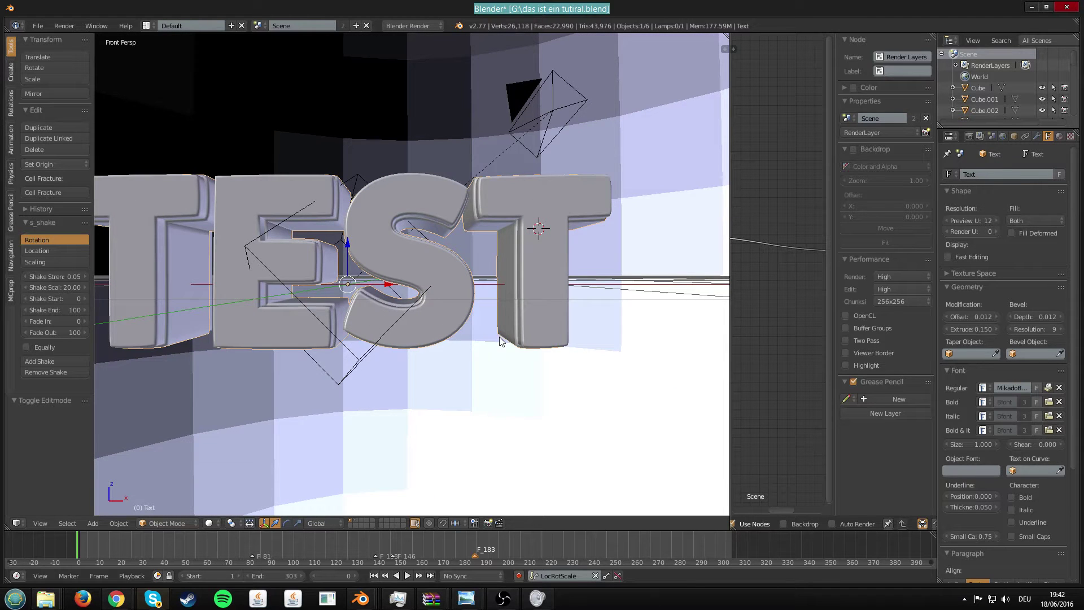
# Turn on the on-screen display of pressed keys and save the file
pyautogui.press('n')
pyautogui.click(666, 505)
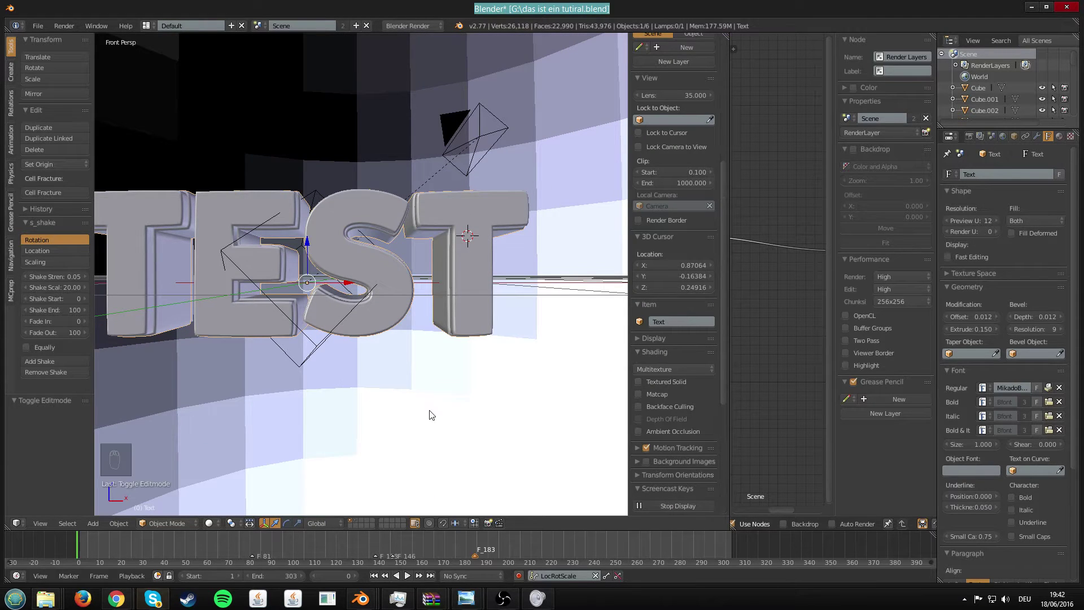
pyautogui.press('n')
pyautogui.hotkey('ctrl', 's')
pyautogui.click(415, 397)
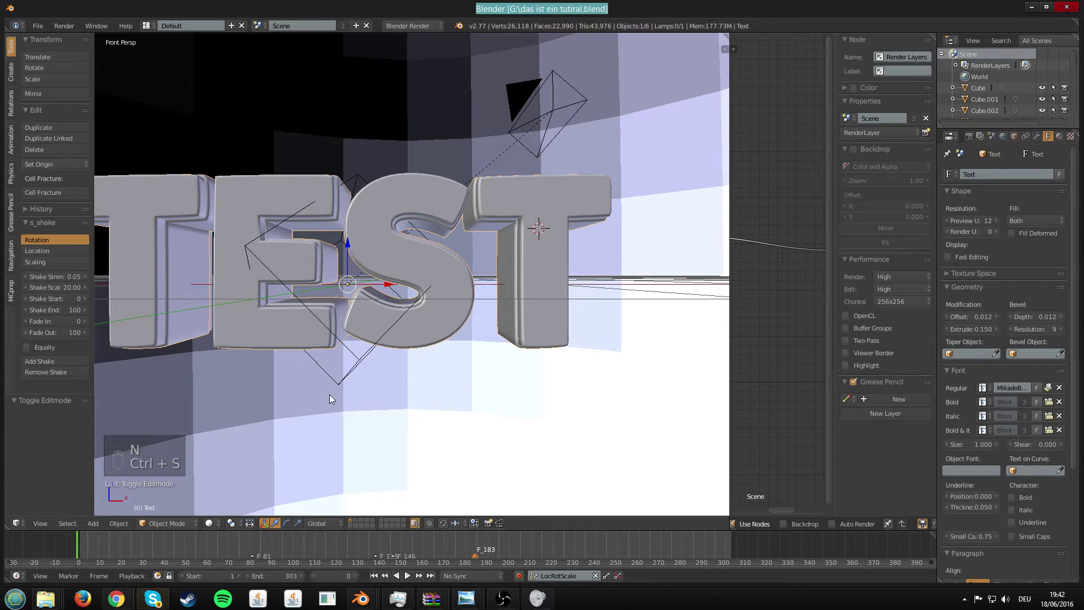
# Set paragraph Offset Y to -0.350 on both TEST text objects and save
pyautogui.keyDown('shift'); pyautogui.moveTo(330, 394); pyautogui.dragTo(508, 380, button='middle'); pyautogui.keyUp('shift')
pyautogui.scroll(-4, 984, 517)
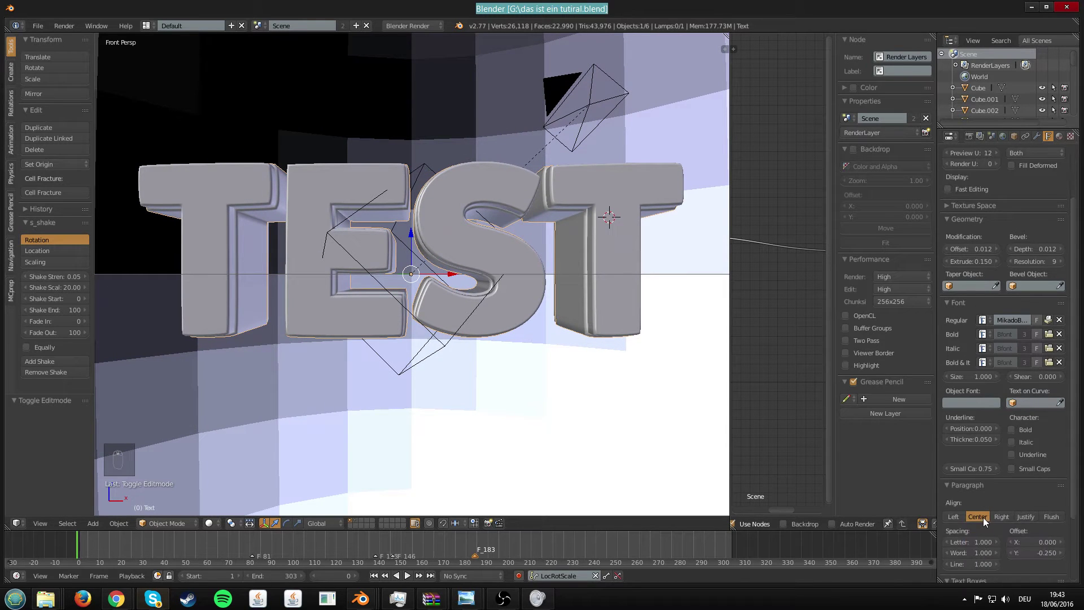
pyautogui.scroll(-2, 985, 517)
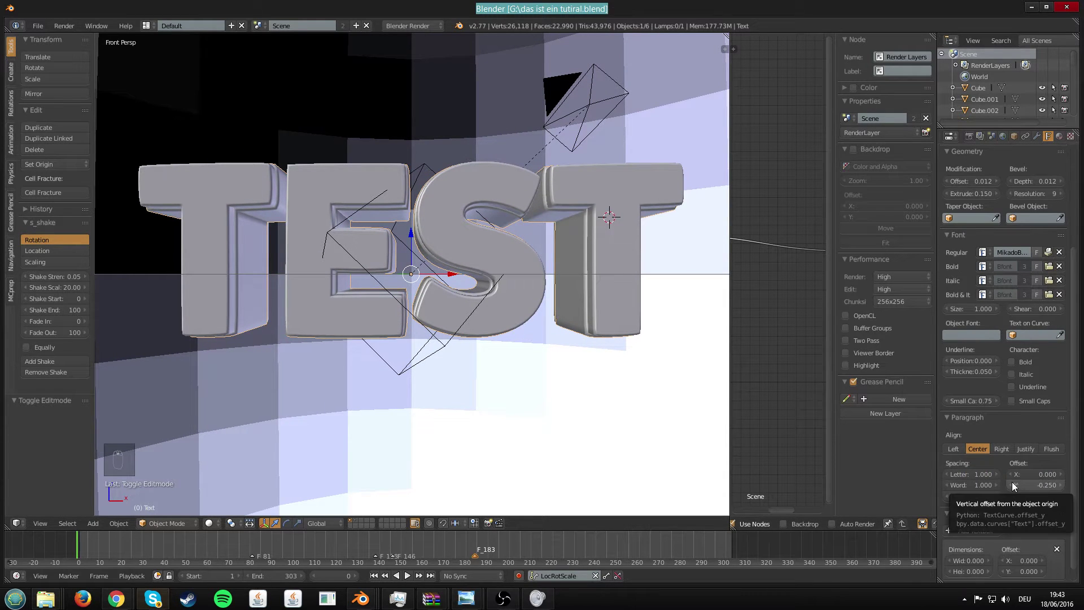
pyautogui.click(1012, 485)
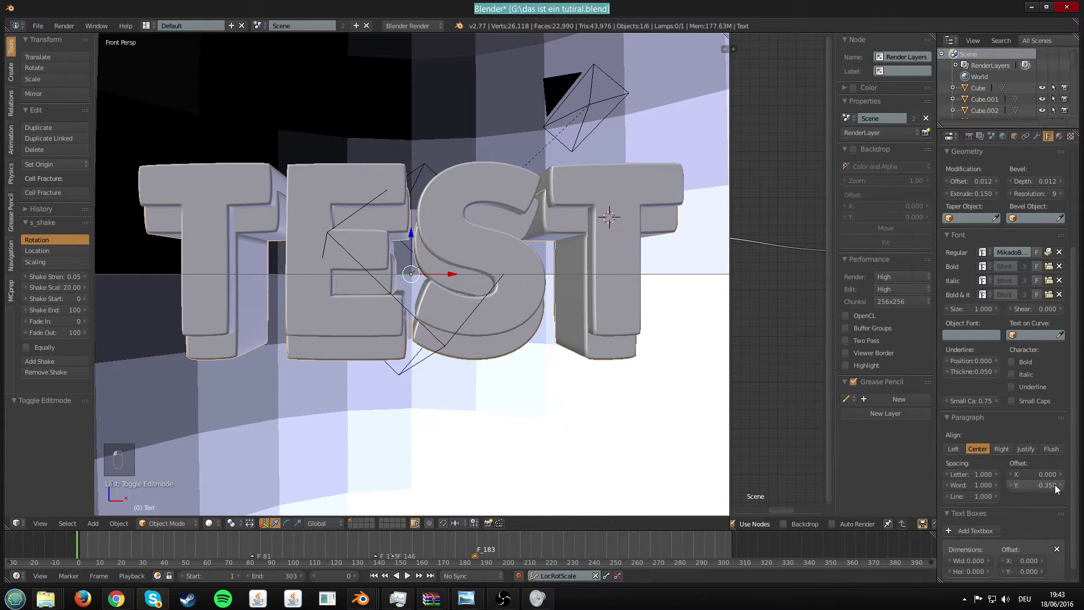
pyautogui.rightClick(614, 310)
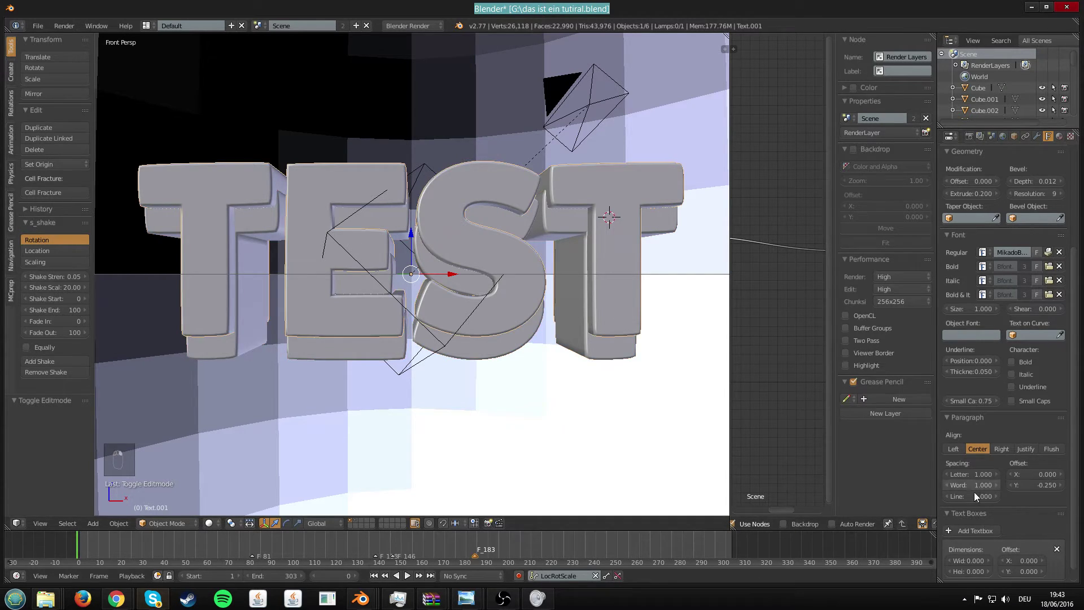
pyautogui.write('-0.350')
pyautogui.hotkey('ctrl', 's')
pyautogui.click(445, 363)
# Orbit around the TEST text and look through the scene camera
pyautogui.moveTo(445, 362); pyautogui.dragTo(559, 384, button='middle')
pyautogui.scroll(-4, 497, 360)
pyautogui.moveTo(498, 364); pyautogui.dragTo(347, 371, button='middle')
pyautogui.press('KP_0')
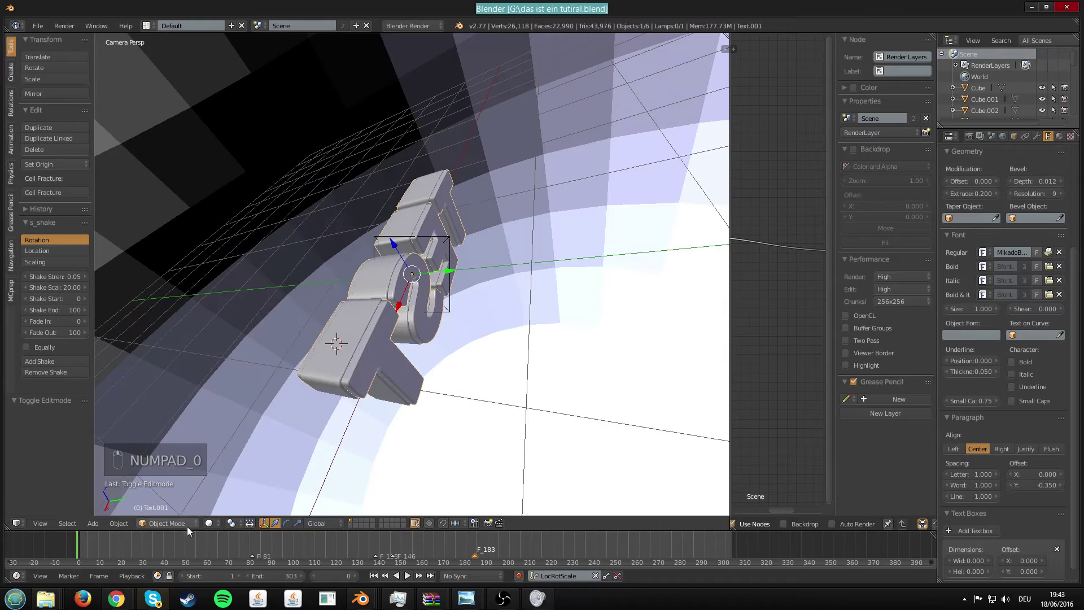
# Play back the camera animation around TEST and save over the existing file
pyautogui.click(409, 575)
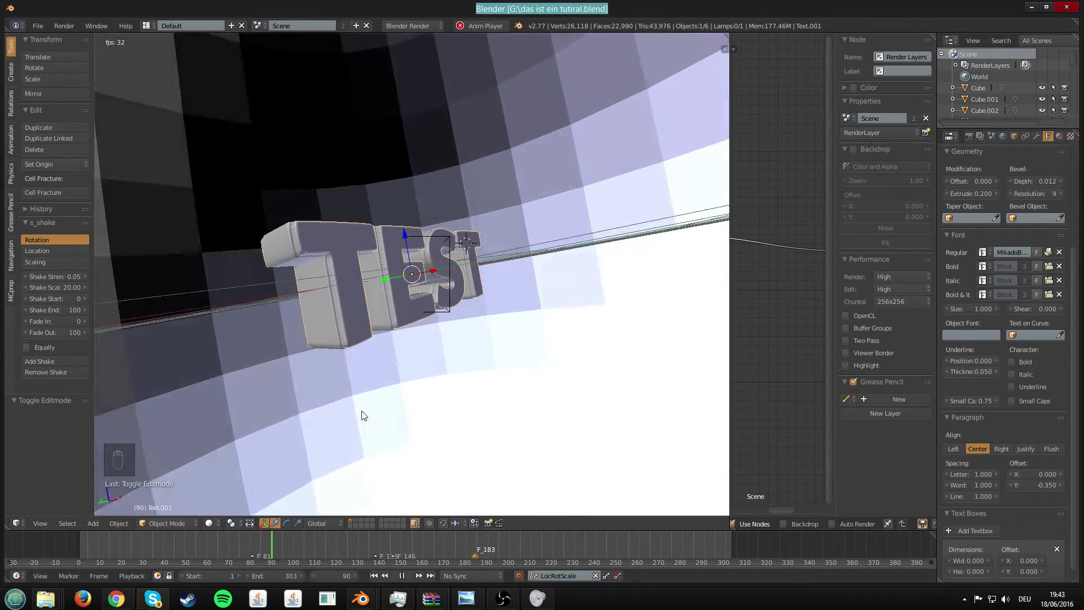
pyautogui.hotkey('ctrl', 's')
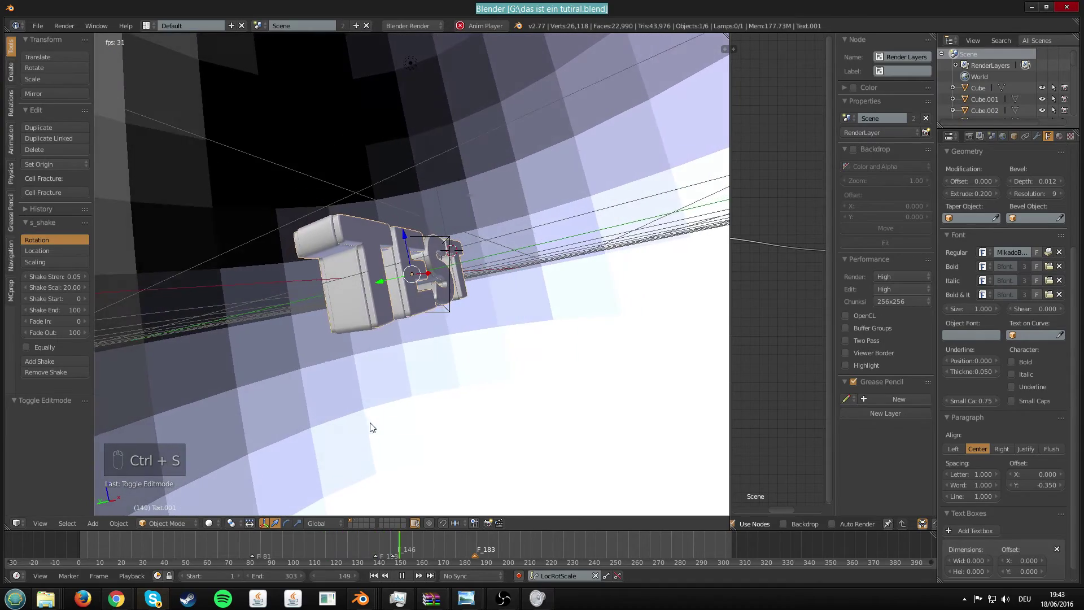
pyautogui.hotkey('ctrl', 's')
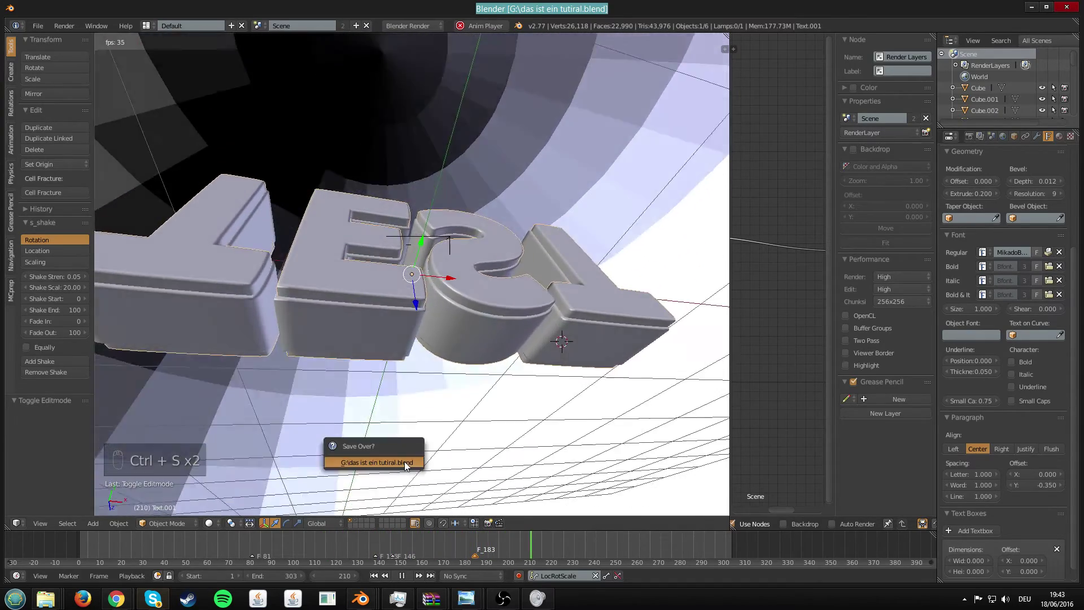
pyautogui.click(405, 462)
pyautogui.hotkey('ctrl', 's')
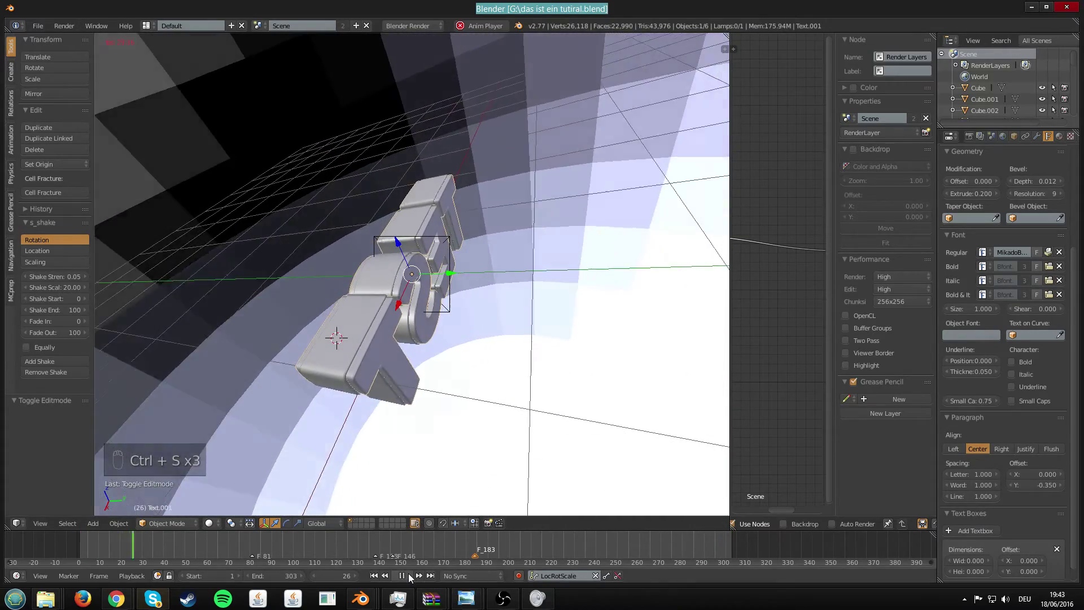
pyautogui.hotkey('ctrl', 's')
pyautogui.click(365, 358)
# Select the camera and save the file once more
pyautogui.scroll(-3, 360, 350)
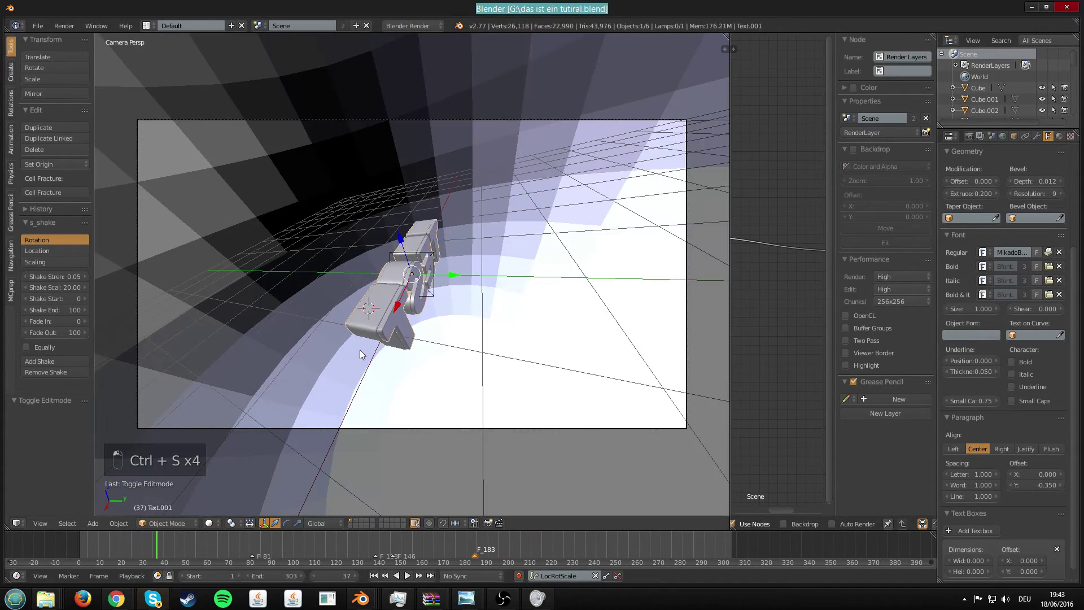
pyautogui.rightClick(336, 117)
pyautogui.hotkey('ctrl', 's')
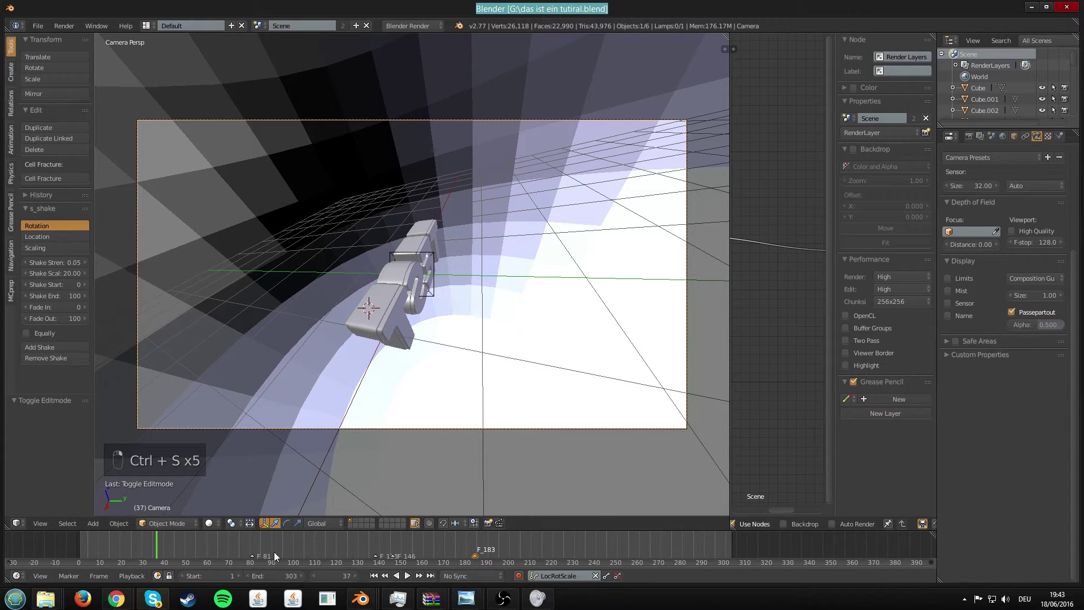
pyautogui.click(16, 523)
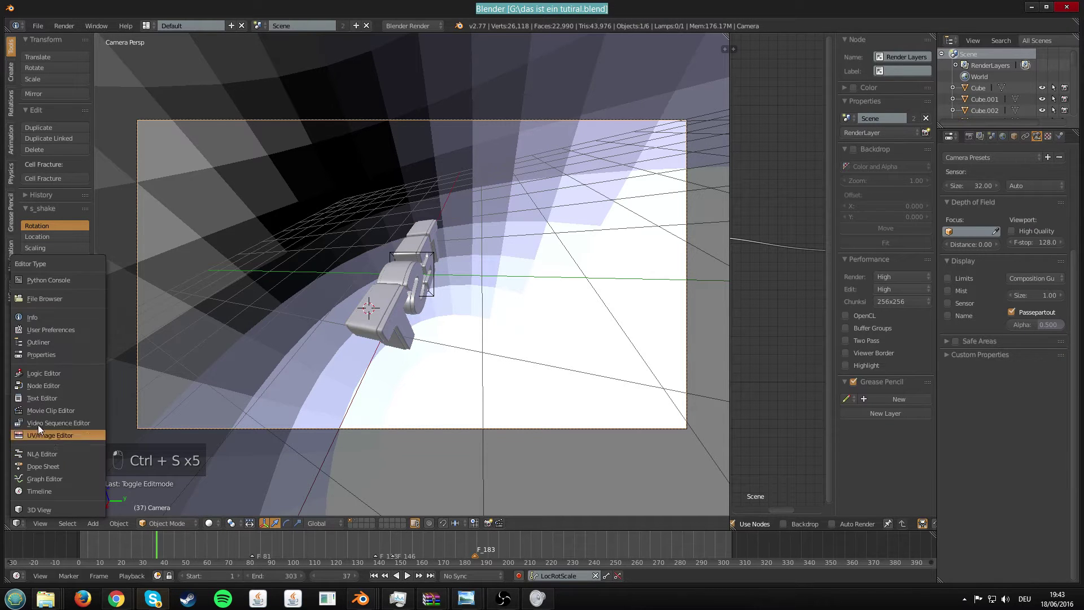
# In the Video Sequence Editor, add beat markers at frames 55, 68, 106 and 119
pyautogui.click(50, 415)
pyautogui.moveTo(462, 399); pyautogui.dragTo(496, 400, button='middle')
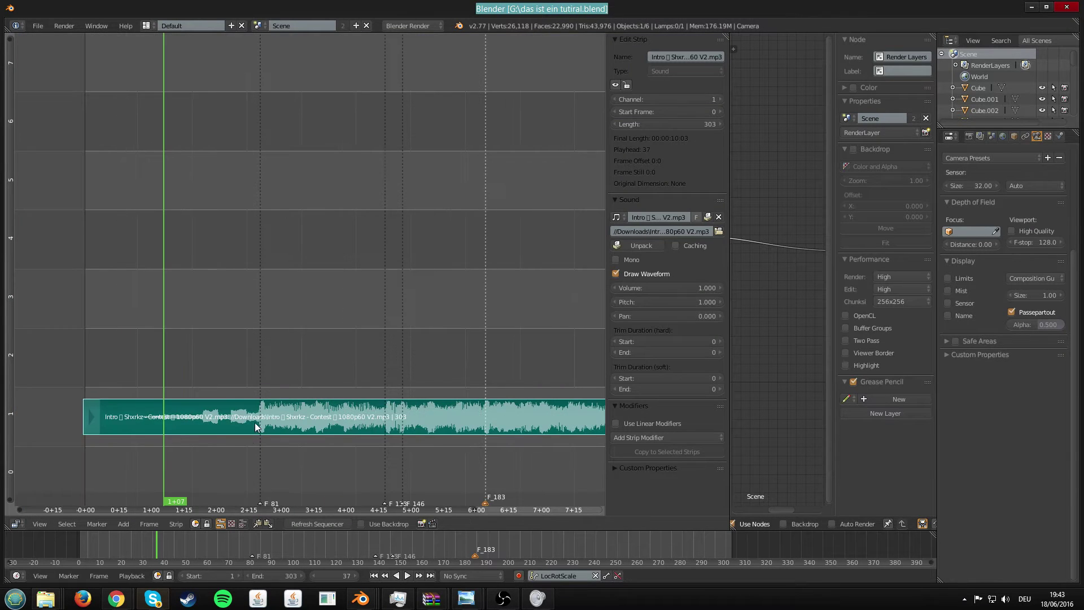
pyautogui.scroll(4, 195, 426)
pyautogui.moveTo(161, 426); pyautogui.dragTo(165, 428)
pyautogui.press('m')
pyautogui.click(203, 432)
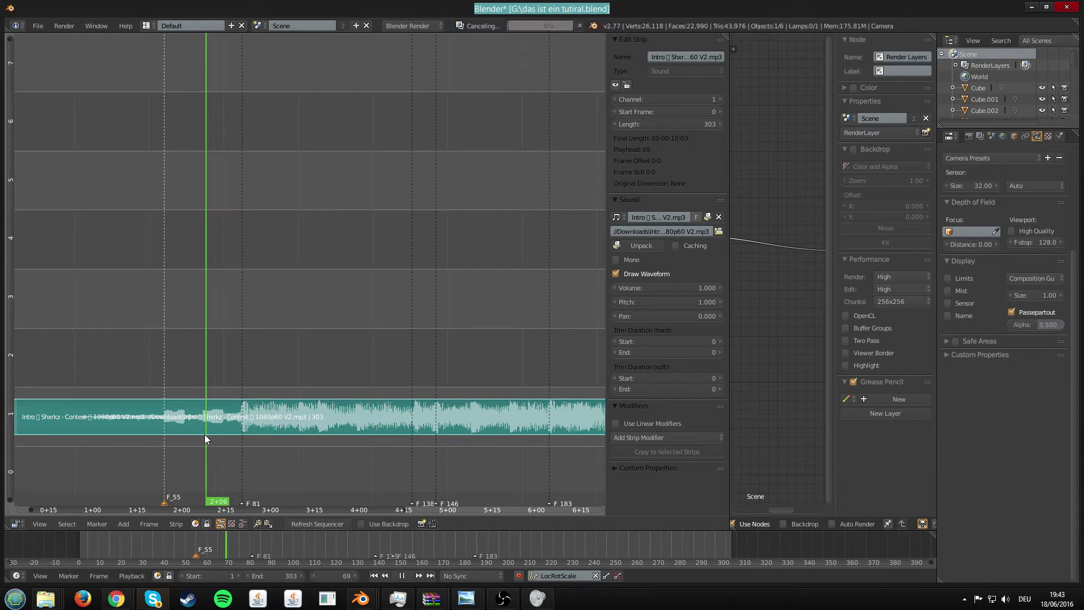
pyautogui.press('m')
pyautogui.hotkey('alt', 'a')
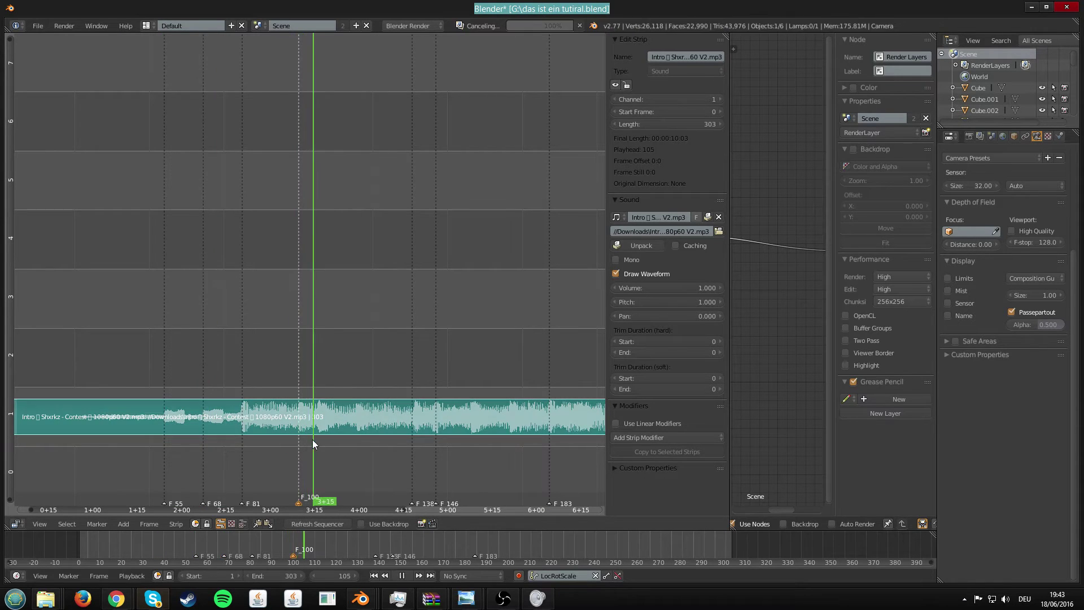
pyautogui.press('m')
pyautogui.moveTo(358, 438); pyautogui.dragTo(354, 436)
pyautogui.press('m')
# Add more beat markers along the music at frames 158, 171, 222 and 255
pyautogui.moveTo(454, 454); pyautogui.dragTo(295, 449, button='middle')
pyautogui.click(308, 436)
pyautogui.hotkey('alt', 'a')
pyautogui.moveTo(308, 436); pyautogui.dragTo(344, 432)
pyautogui.press('m')
pyautogui.press('m')
pyautogui.moveTo(494, 460); pyautogui.dragTo(420, 460, button='middle')
pyautogui.moveTo(365, 435); pyautogui.dragTo(519, 424)
pyautogui.hotkey('alt', 'a')
pyautogui.press('m')
pyautogui.press('m')
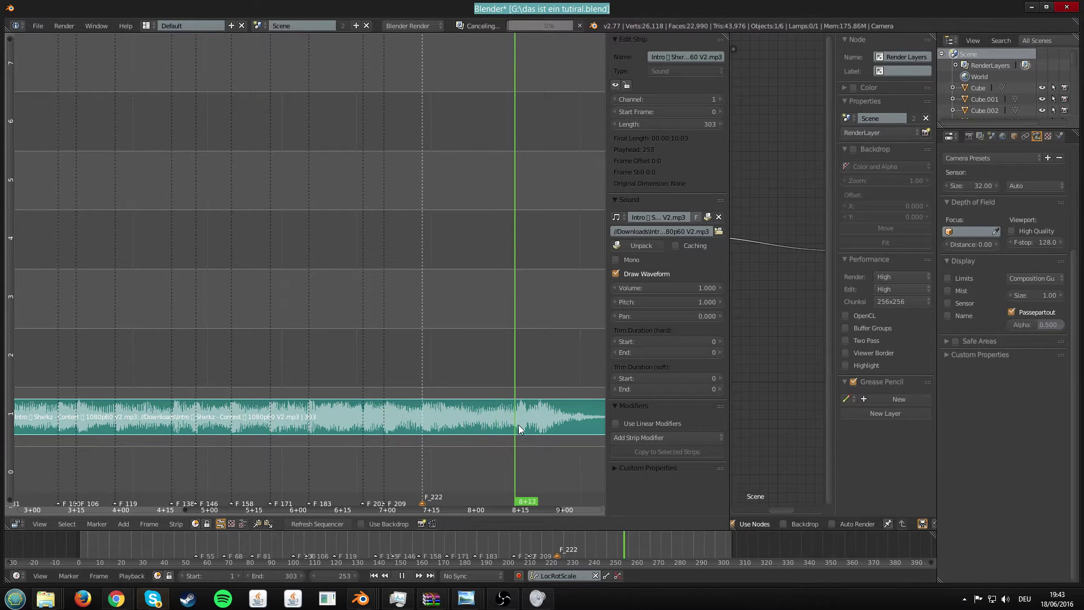
pyautogui.press('m')
pyautogui.hotkey('alt', 'a')
pyautogui.press('m')
# Save, replay the music from frame 44 to check the markers, and return to the 3D view
pyautogui.hotkey('ctrl', 's')
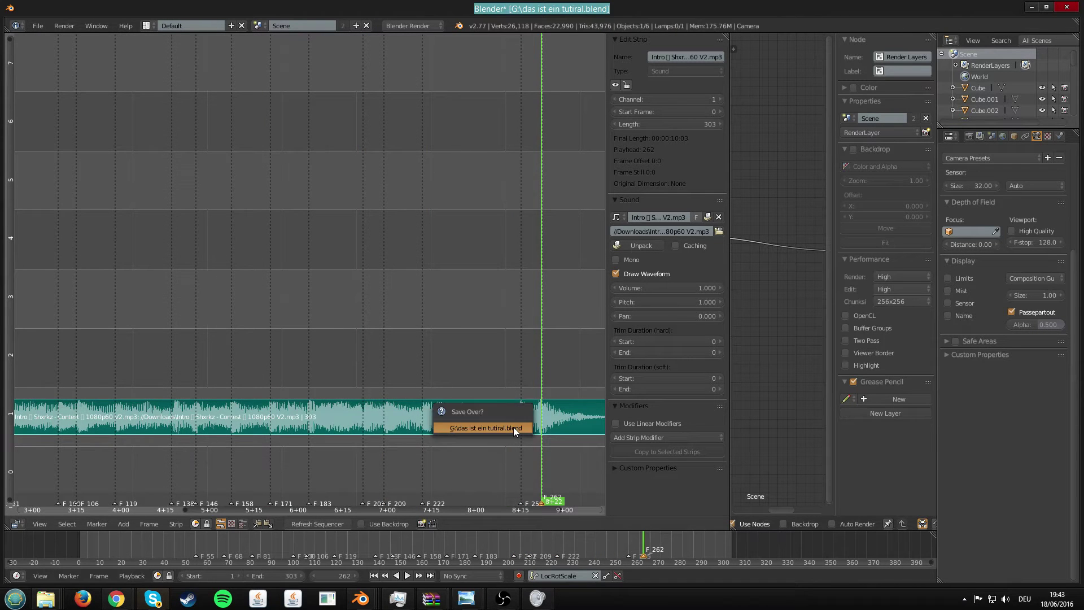
pyautogui.click(513, 427)
pyautogui.moveTo(189, 553); pyautogui.dragTo(172, 555)
pyautogui.click(407, 575)
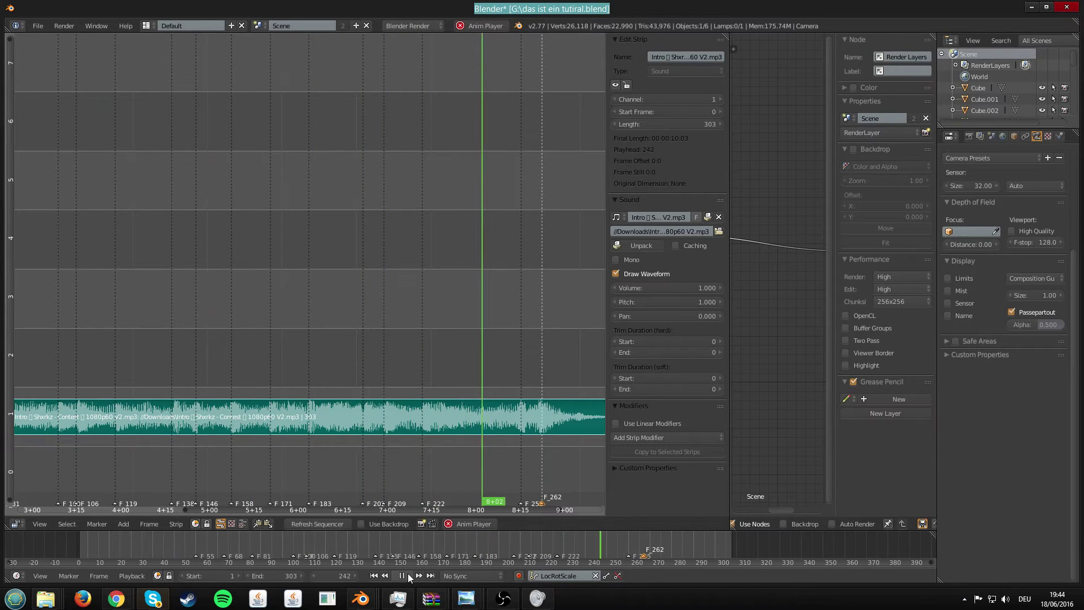
pyautogui.hotkey('ctrl', 's')
pyautogui.click(413, 516)
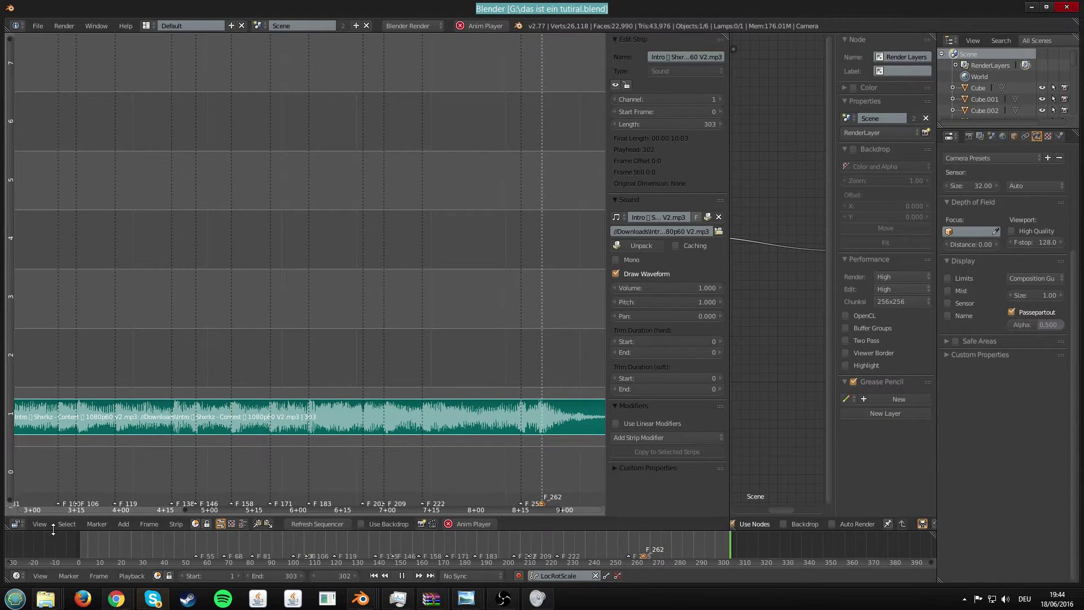
pyautogui.click(20, 523)
pyautogui.click(56, 511)
pyautogui.hotkey('ctrl', 's')
# Pause playback, save, and return to frame 54
pyautogui.click(204, 443)
pyautogui.click(411, 574)
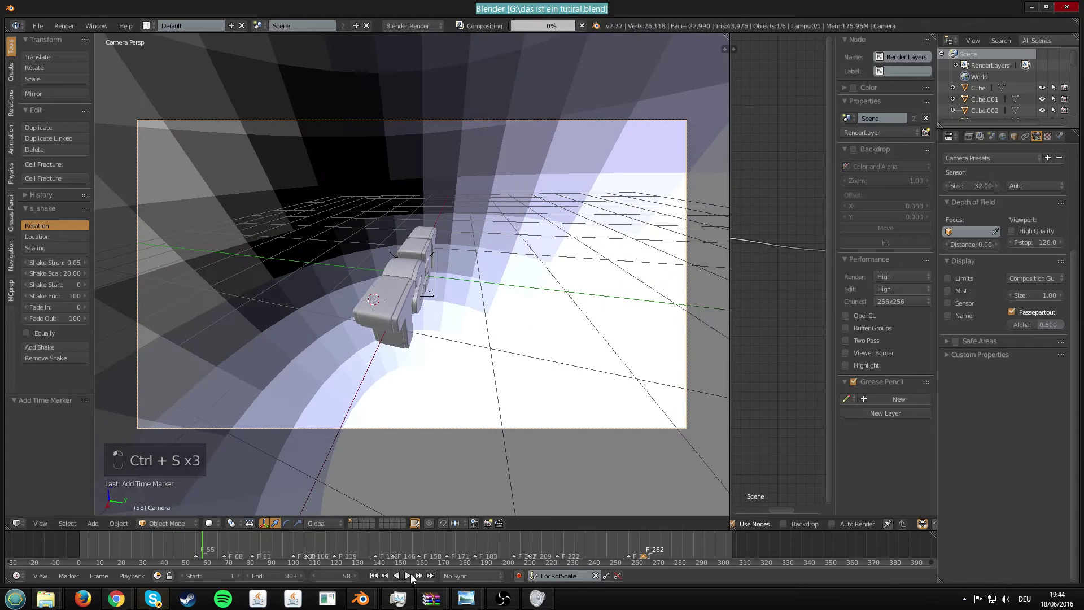
pyautogui.scroll(4, 289, 425)
pyautogui.hotkey('ctrl', 's')
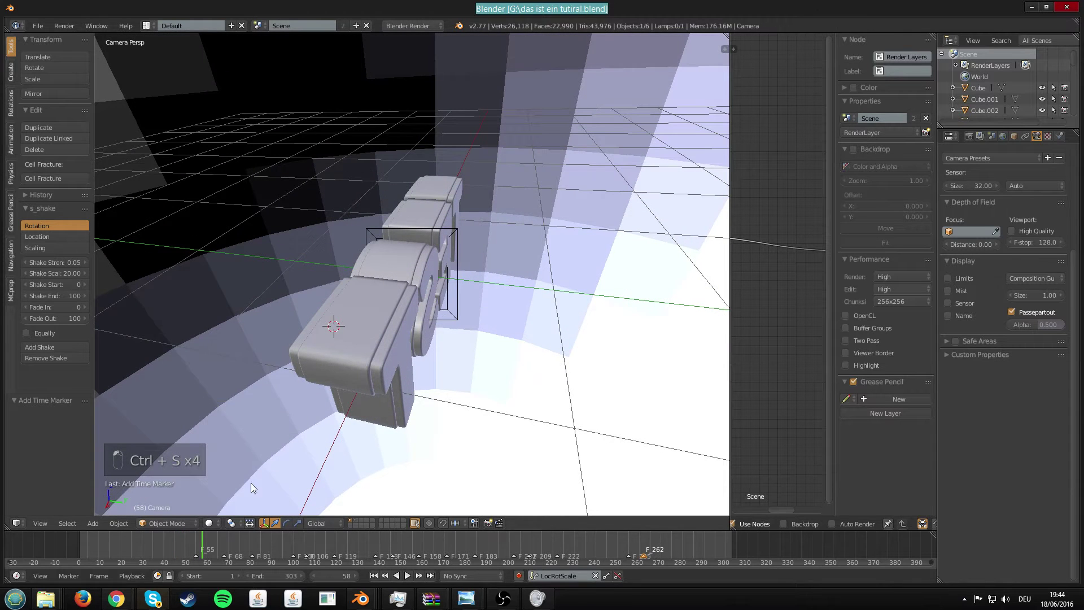
pyautogui.click(193, 544)
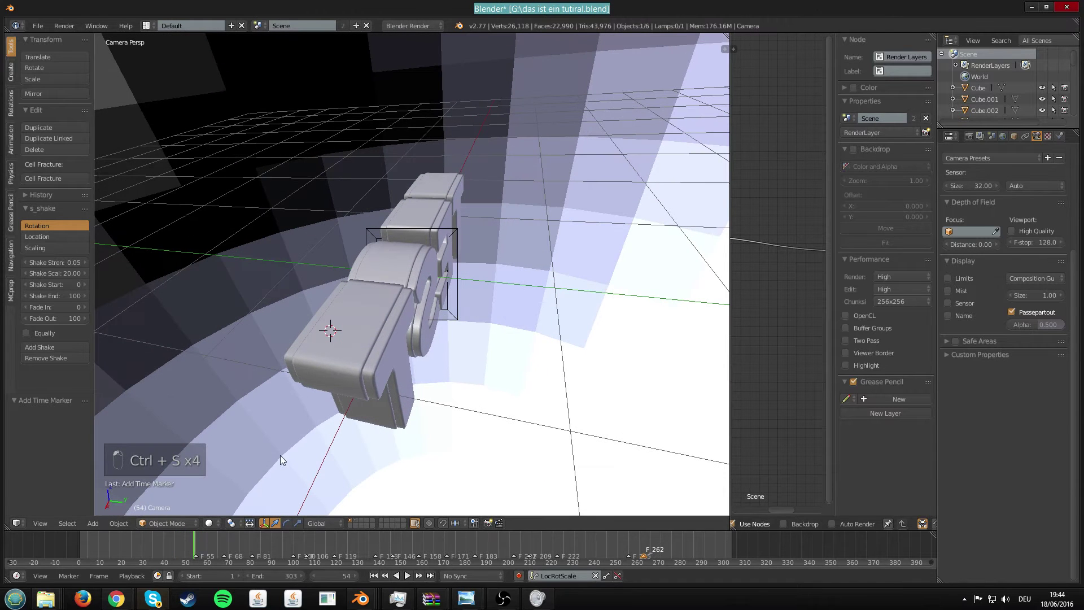
pyautogui.hotkey('ctrl', 's')
# Key the camera at frame 54 (Y -8.0) and at frame 55 with Y -6.46, then save
pyautogui.click(1013, 136)
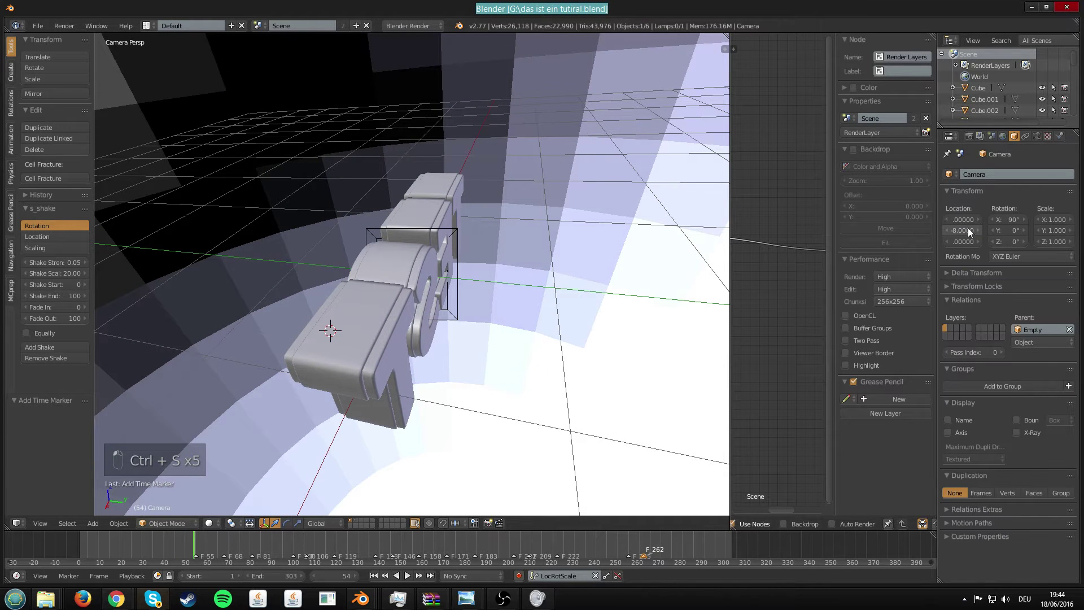
pyautogui.press('i')
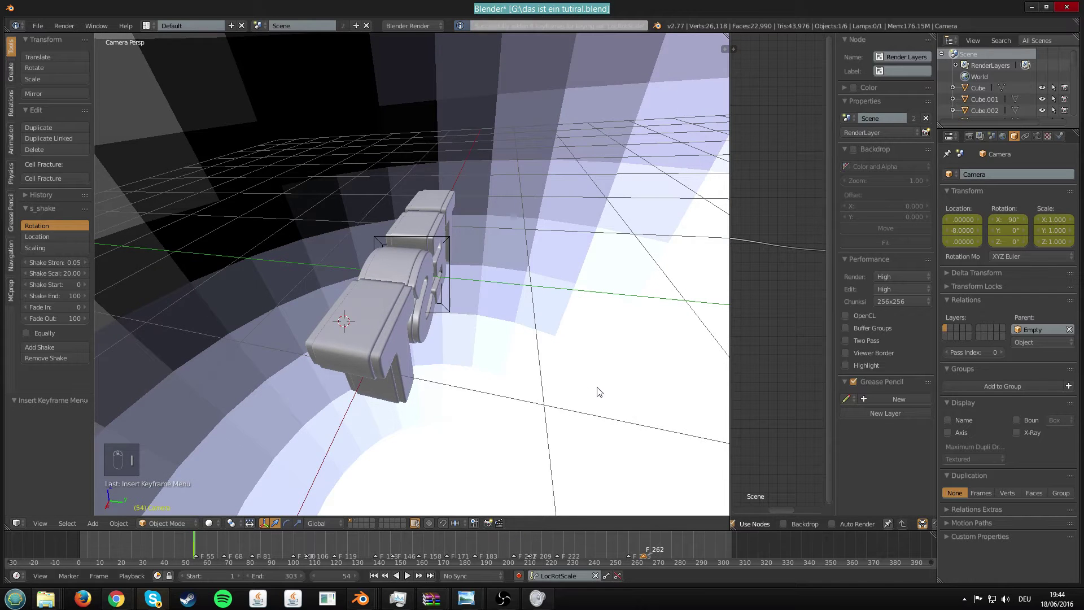
pyautogui.scroll(-1, 636, 363)
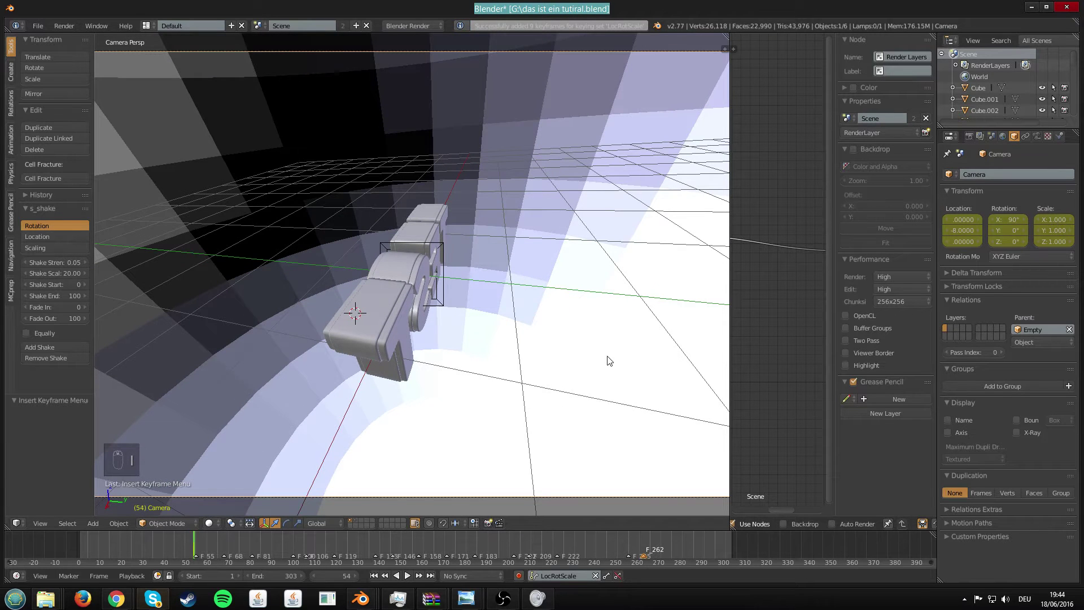
pyautogui.press('Right')
pyautogui.moveTo(962, 239); pyautogui.dragTo(1013, 239)
pyautogui.press('i')
pyautogui.press('i')
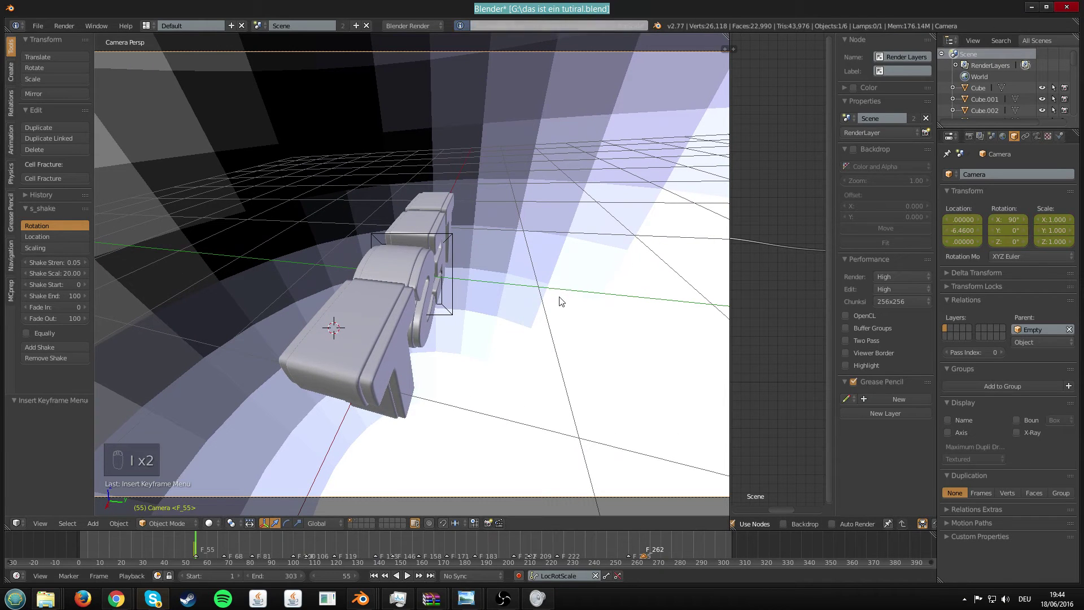
pyautogui.hotkey('ctrl', 's')
pyautogui.click(26, 518)
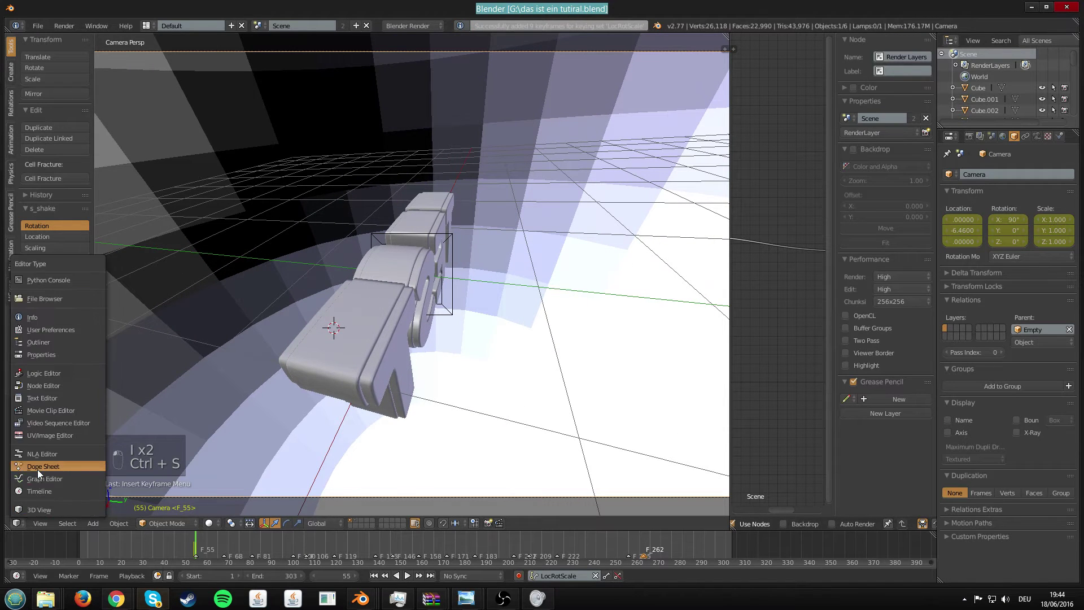
# In the Dope Sheet, duplicate the camera's frame-55 bump keys onto the next marker
pyautogui.click(38, 469)
pyautogui.click(236, 104)
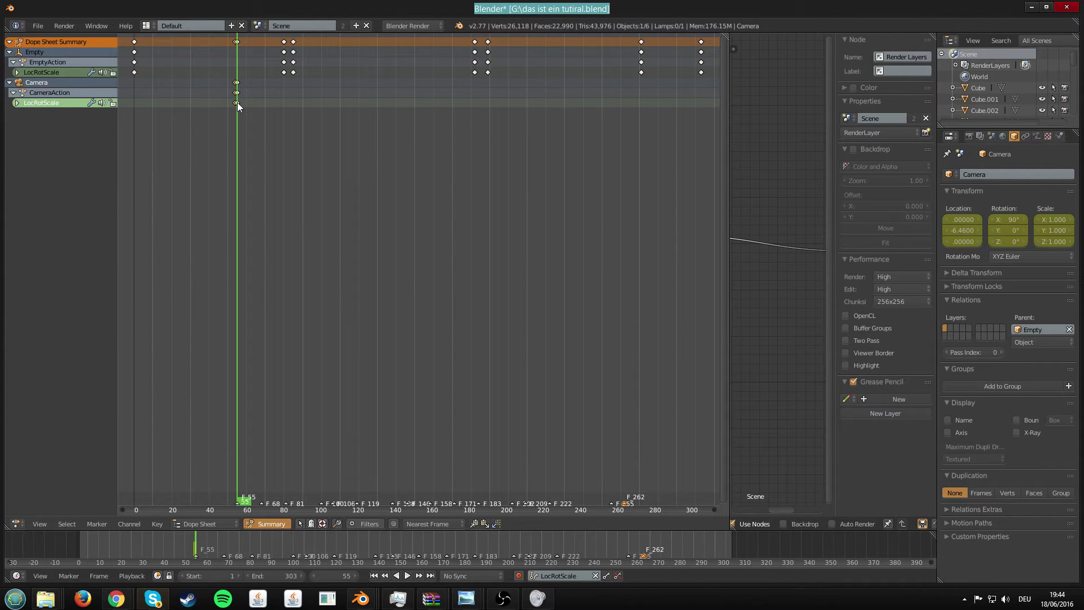
pyautogui.hotkey('ctrl', 's')
pyautogui.hotkey('shift', 'd')
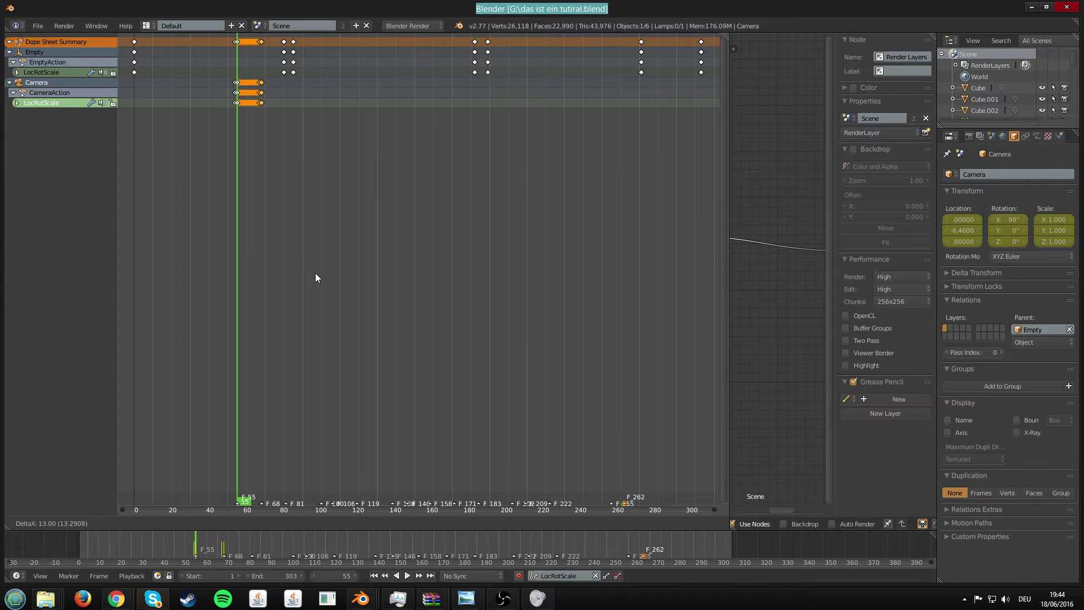
pyautogui.click(320, 278)
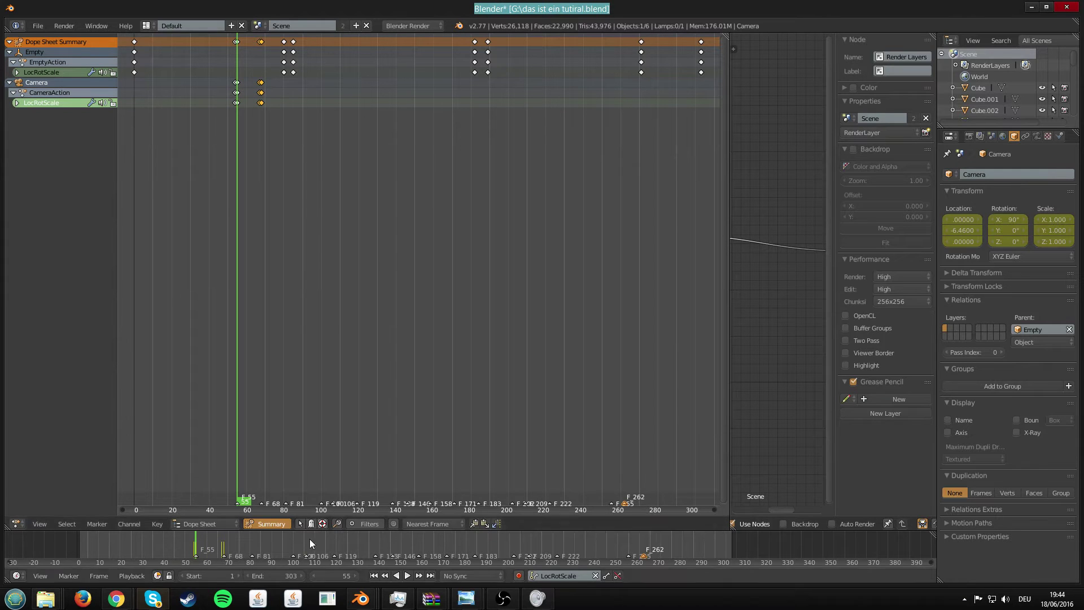
pyautogui.scroll(2, 310, 539)
pyautogui.hotkey('ctrl', 's')
# Duplicate the camera keys onto further markers, moving one set to frame 106, and save
pyautogui.hotkey('shift', 'd')
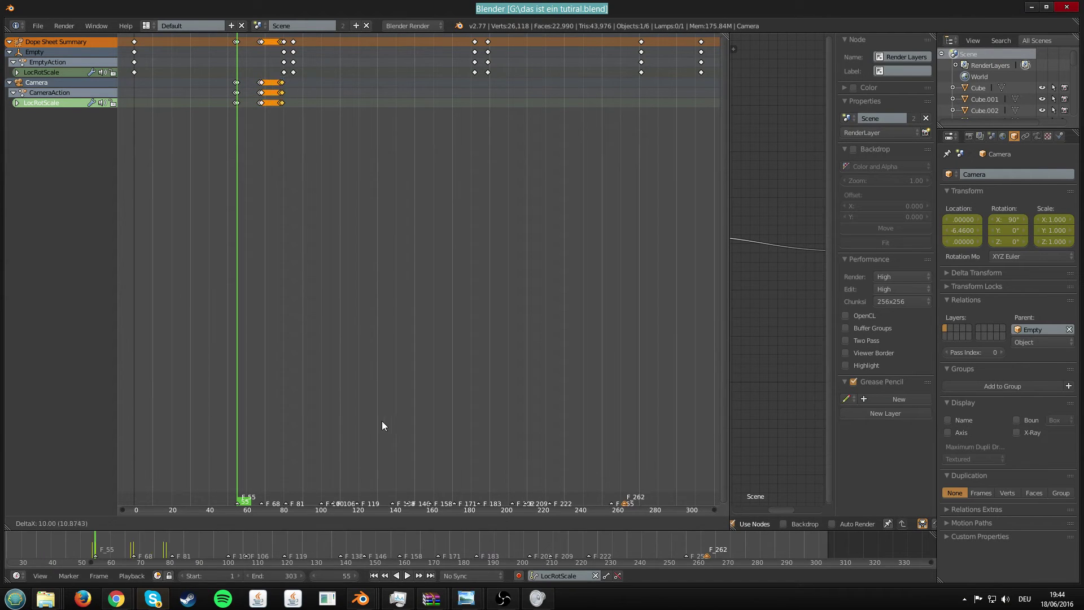
pyautogui.click(385, 422)
pyautogui.hotkey('shift', 'd')
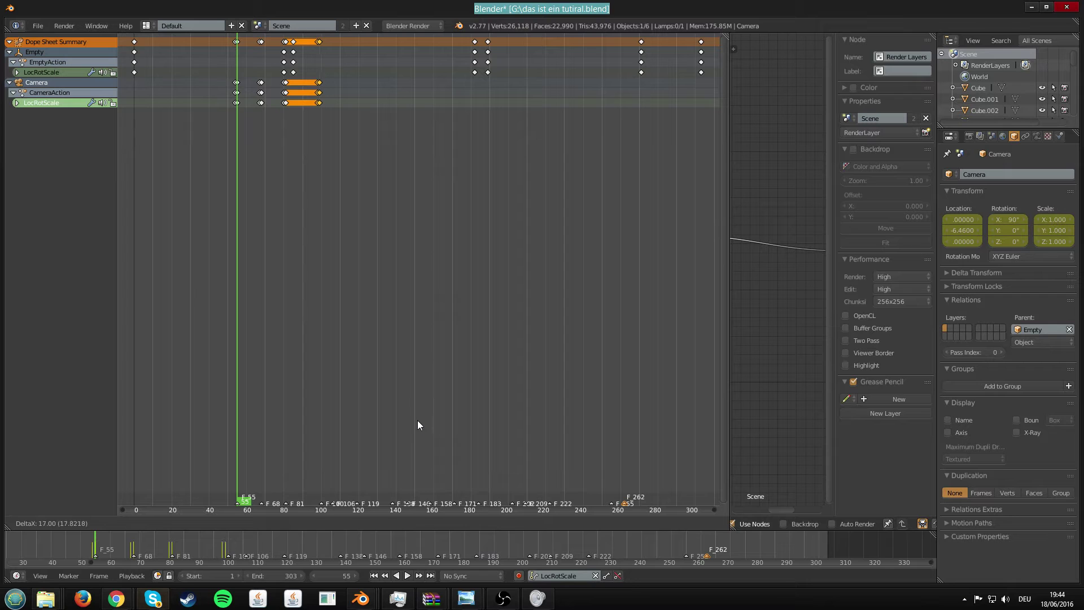
pyautogui.click(418, 425)
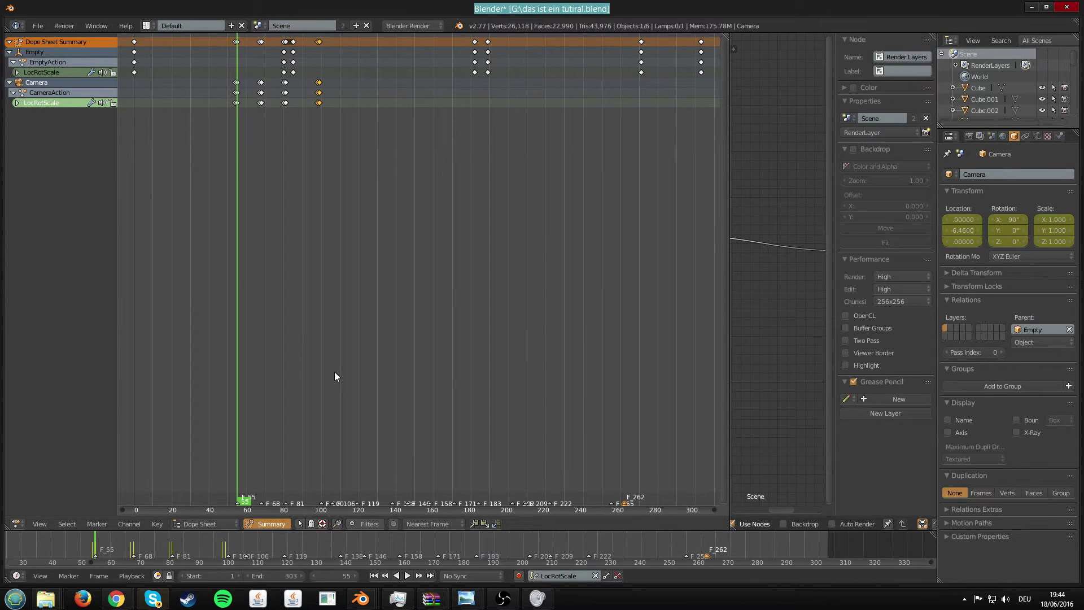
pyautogui.press('g')
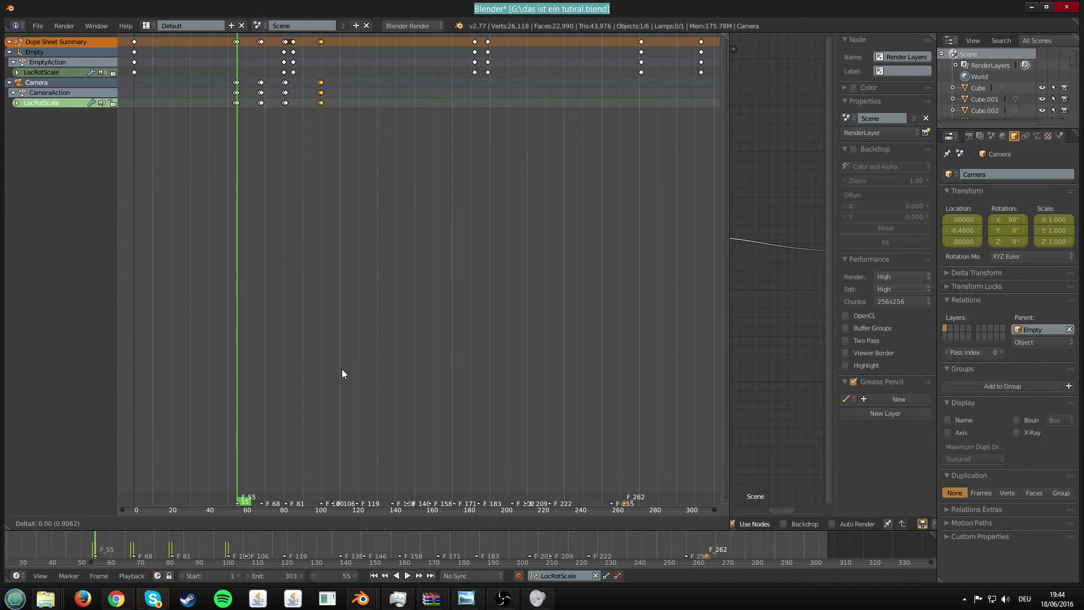
pyautogui.hotkey('ctrl', 's')
pyautogui.click(341, 368)
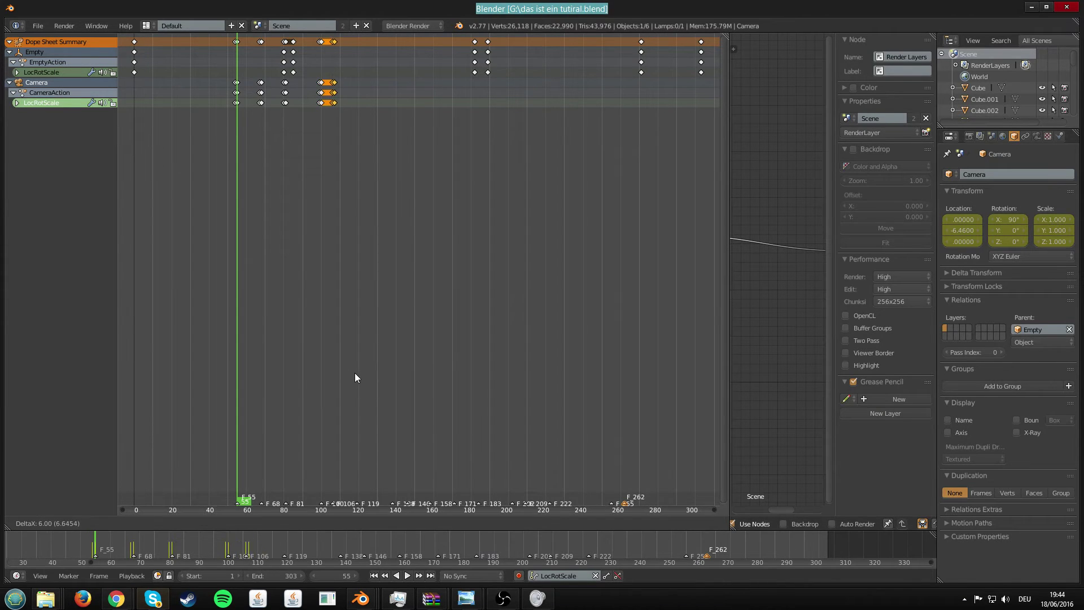
pyautogui.click(354, 374)
# Copy the bump keys onto the markers at frames 119, 146, 158 and 171
pyautogui.hotkey('shift', 'd')
pyautogui.click(378, 378)
pyautogui.hotkey('shift', 'd')
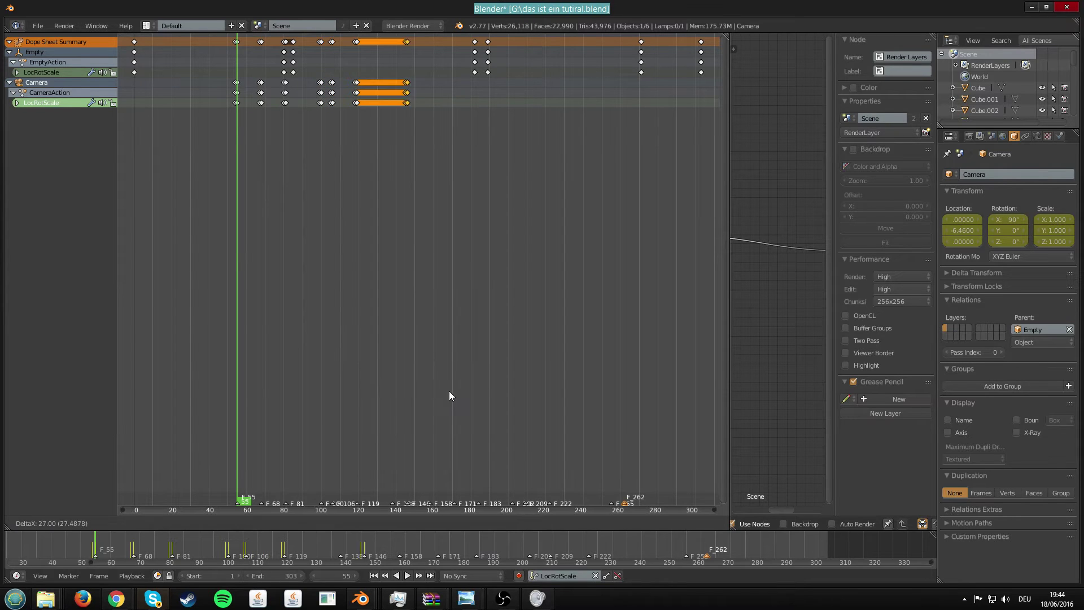
pyautogui.click(414, 389)
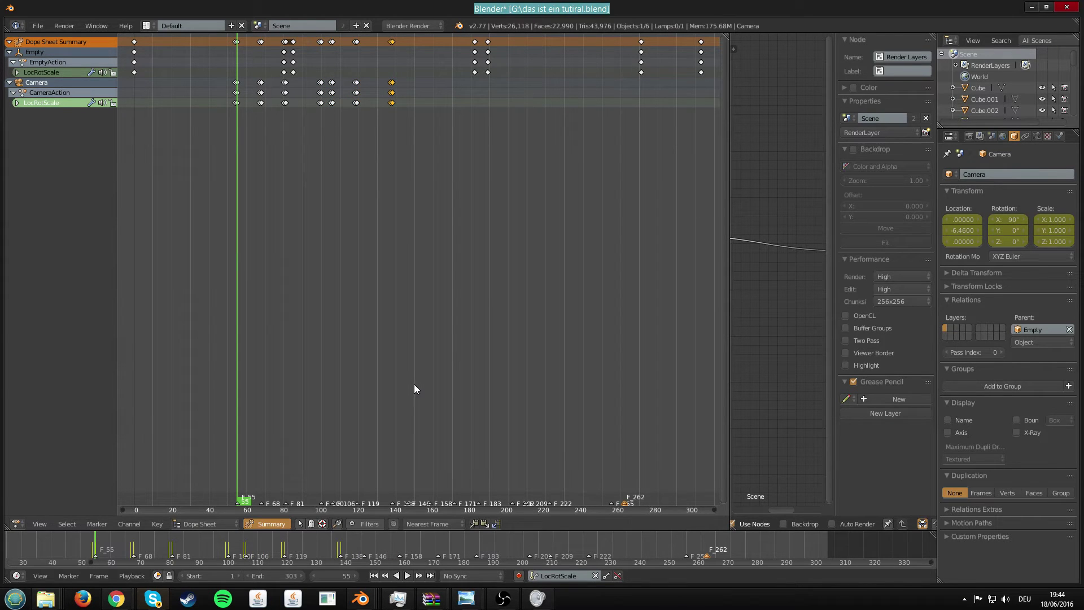
pyautogui.hotkey('shift', 'd')
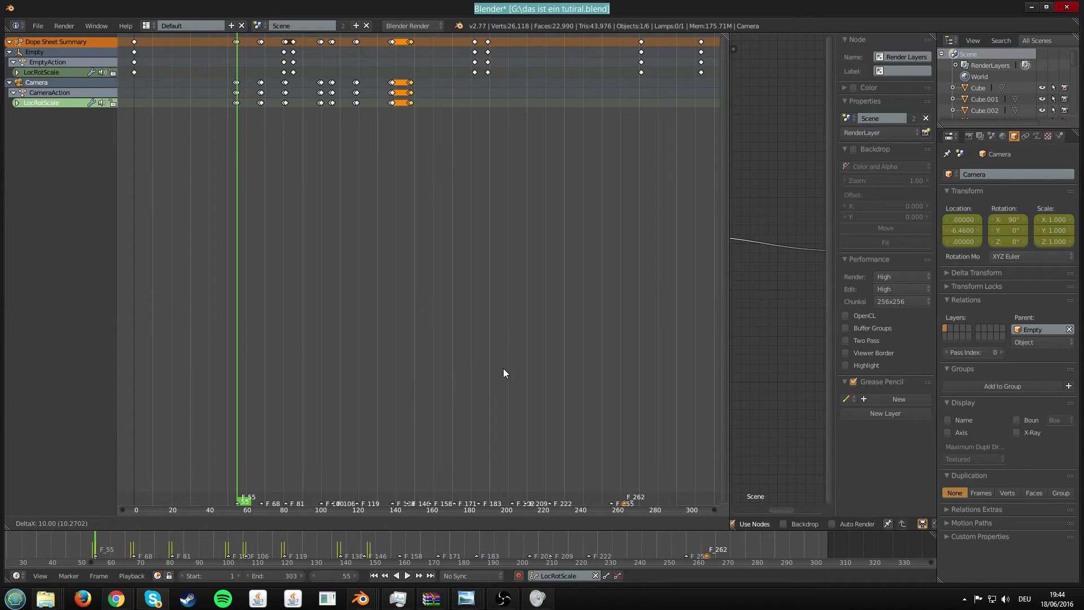
pyautogui.click(499, 371)
pyautogui.hotkey('shift', 'd')
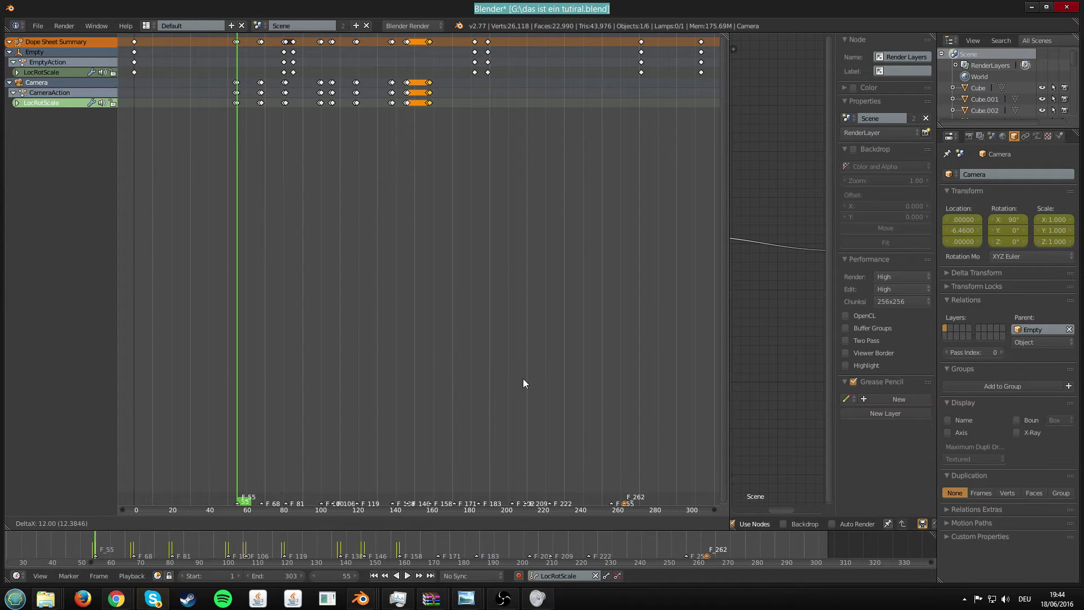
pyautogui.click(524, 378)
pyautogui.hotkey('shift', 'd')
pyautogui.click(551, 375)
# Copy the bump keys onto the markers near frames 183, 202, 222 and 255
pyautogui.hotkey('shift', 'd')
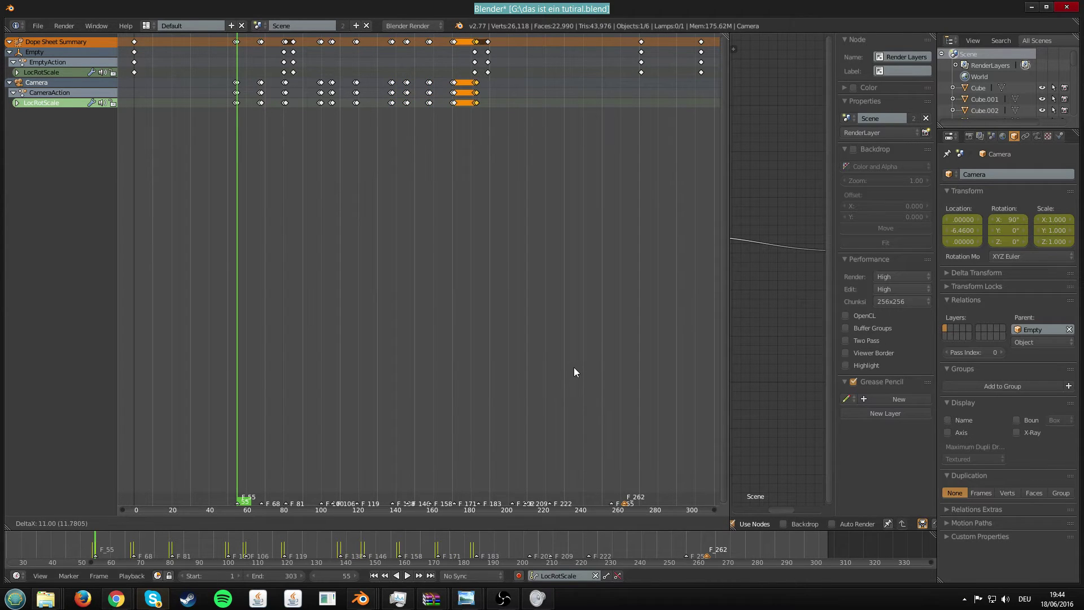
pyautogui.click(576, 365)
pyautogui.hotkey('shift', 'd')
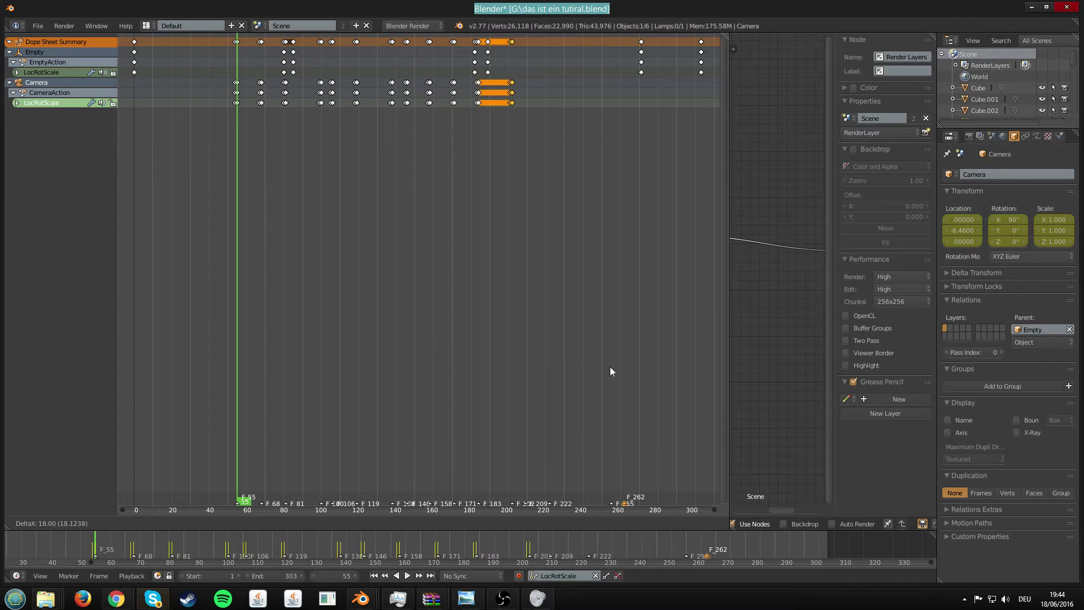
pyautogui.click(610, 367)
pyautogui.hotkey('shift', 'd')
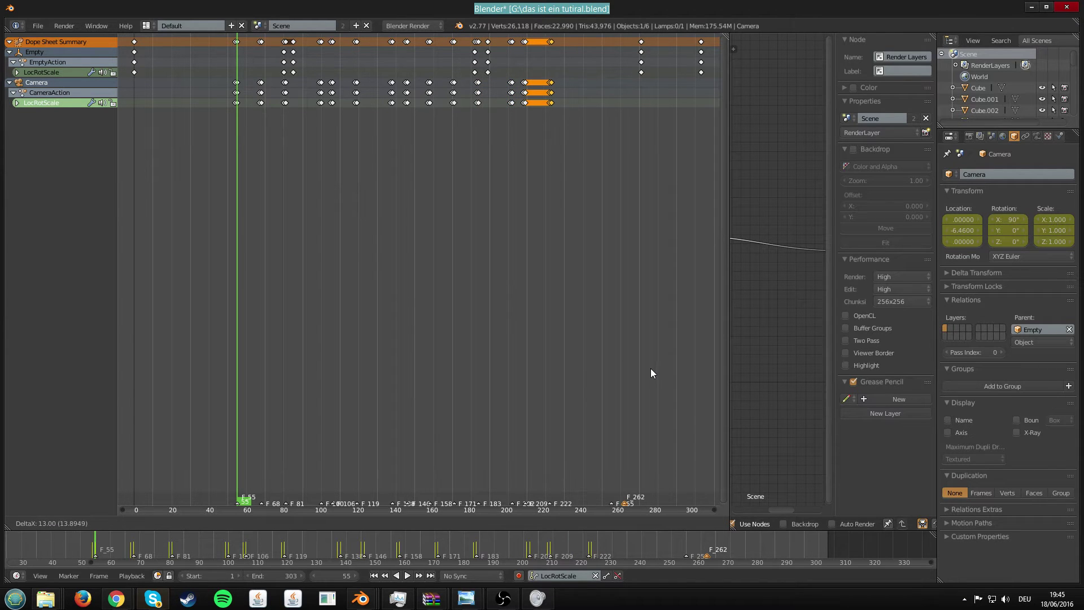
pyautogui.click(651, 369)
pyautogui.moveTo(650, 369); pyautogui.dragTo(607, 377, button='middle')
pyautogui.hotkey('shift', 'd')
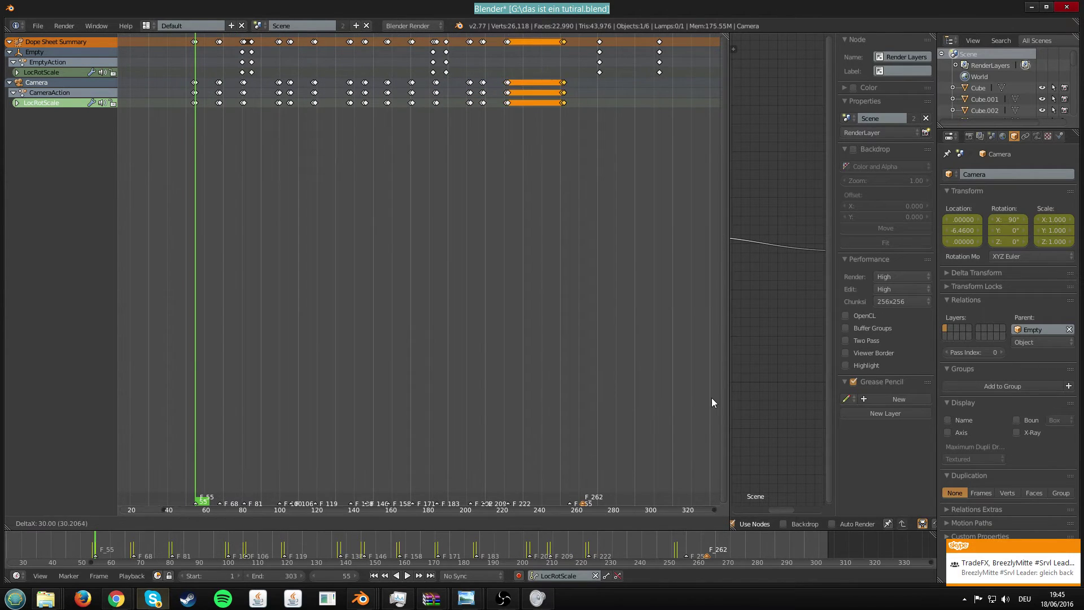
pyautogui.click(716, 396)
# Place the last key copies at frame 262 and around frame 300, then save
pyautogui.moveTo(700, 545); pyautogui.dragTo(598, 546, button='middle')
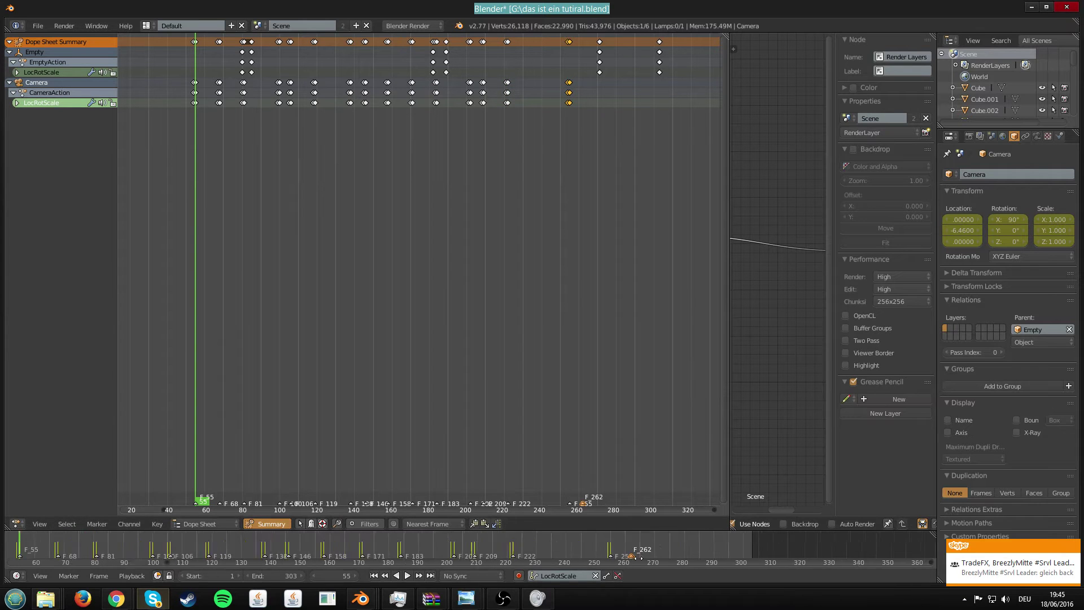
pyautogui.moveTo(566, 452); pyautogui.dragTo(468, 446, button='middle')
pyautogui.hotkey('shift', 'd')
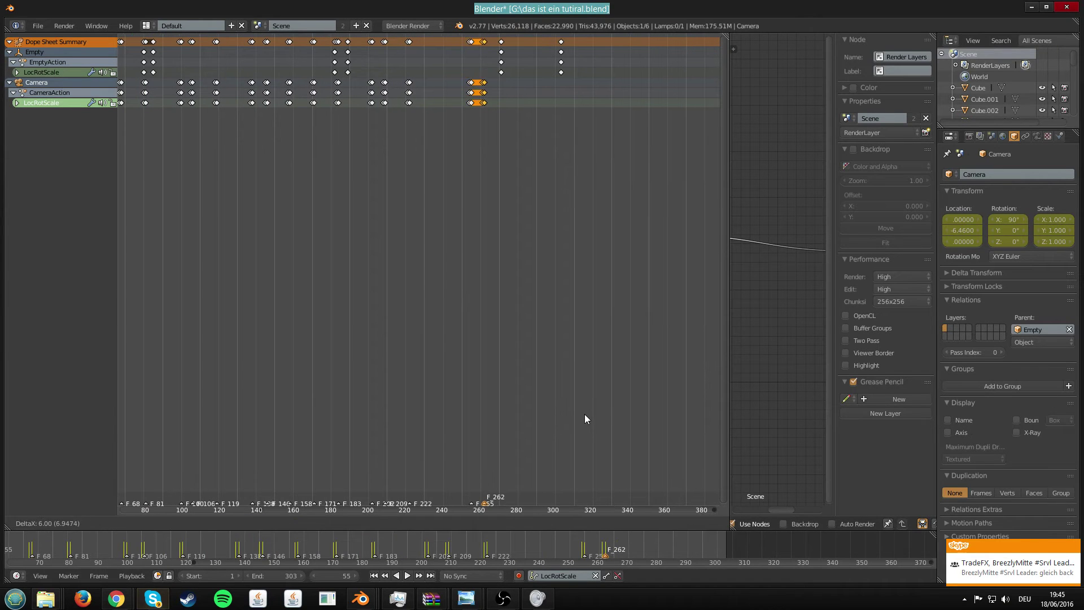
pyautogui.click(584, 414)
pyautogui.hotkey('shift', 'd')
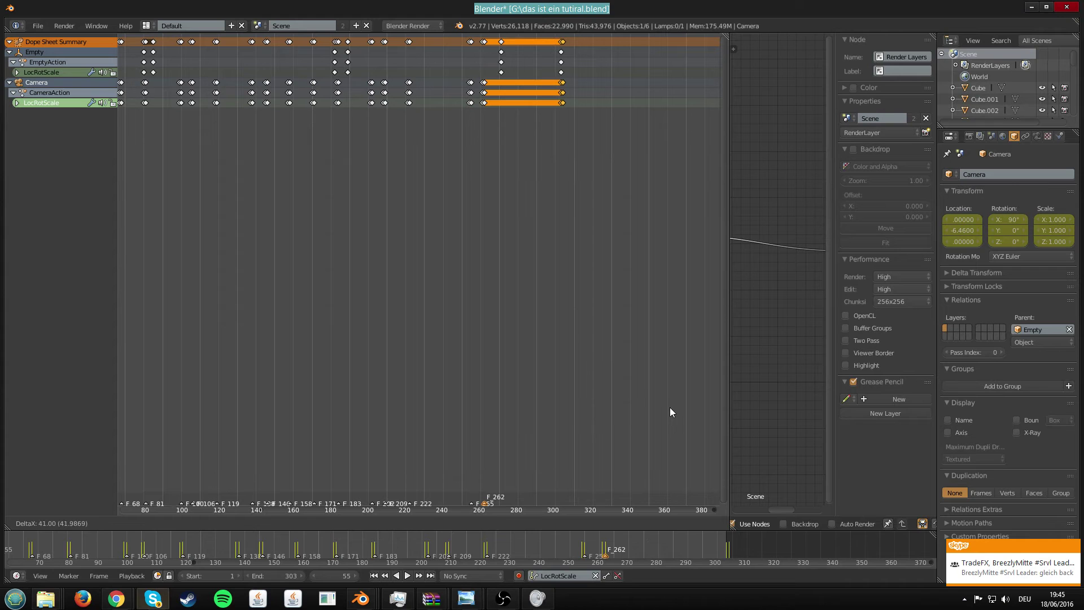
pyautogui.click(669, 412)
pyautogui.hotkey('ctrl', 's')
pyautogui.click(21, 523)
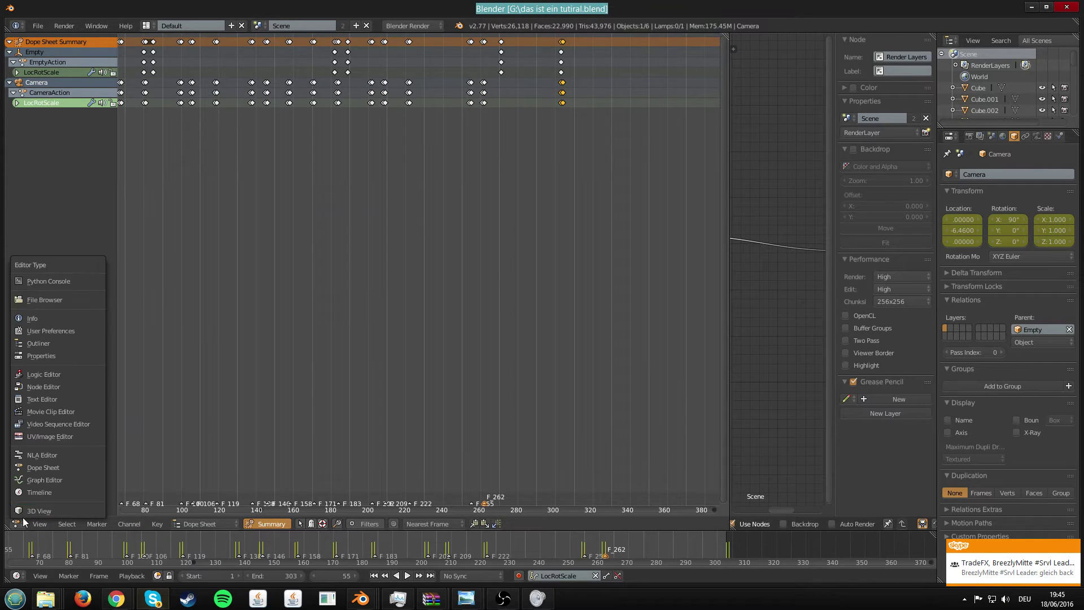
# Switch the Dope Sheet area to the 3D camera view and rewind to the animation start
pyautogui.click(39, 511)
pyautogui.scroll(-3, 100, 551)
pyautogui.moveTo(100, 550); pyautogui.dragTo(287, 554, button='middle')
# Play the beat-synced camera bump animation, saving along the way, and stop at frame 19
pyautogui.click(161, 554)
pyautogui.hotkey('alt', 'a')
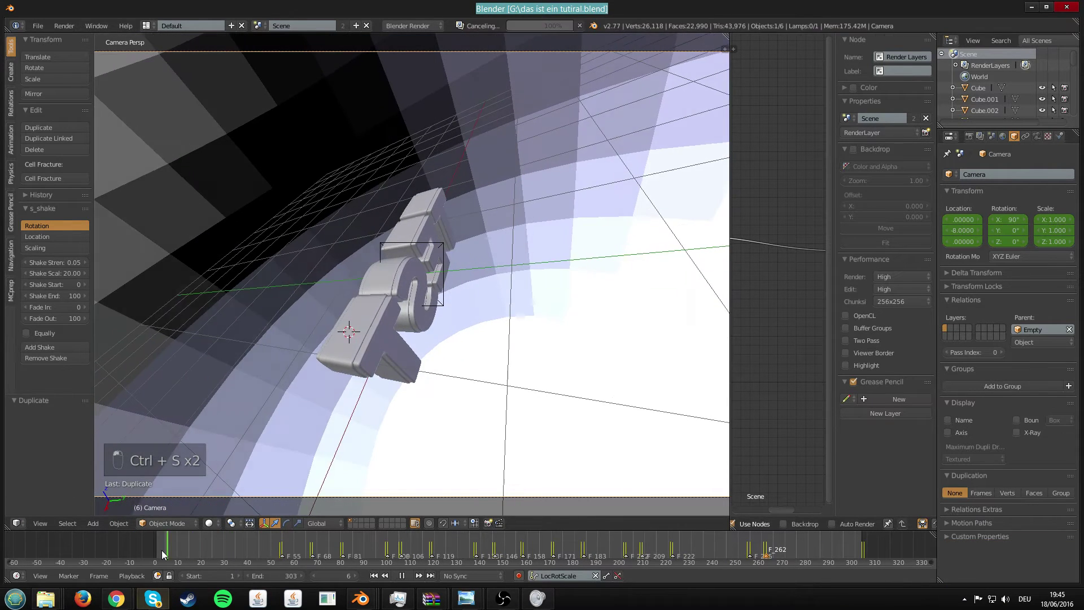
pyautogui.hotkey('ctrl', 's')
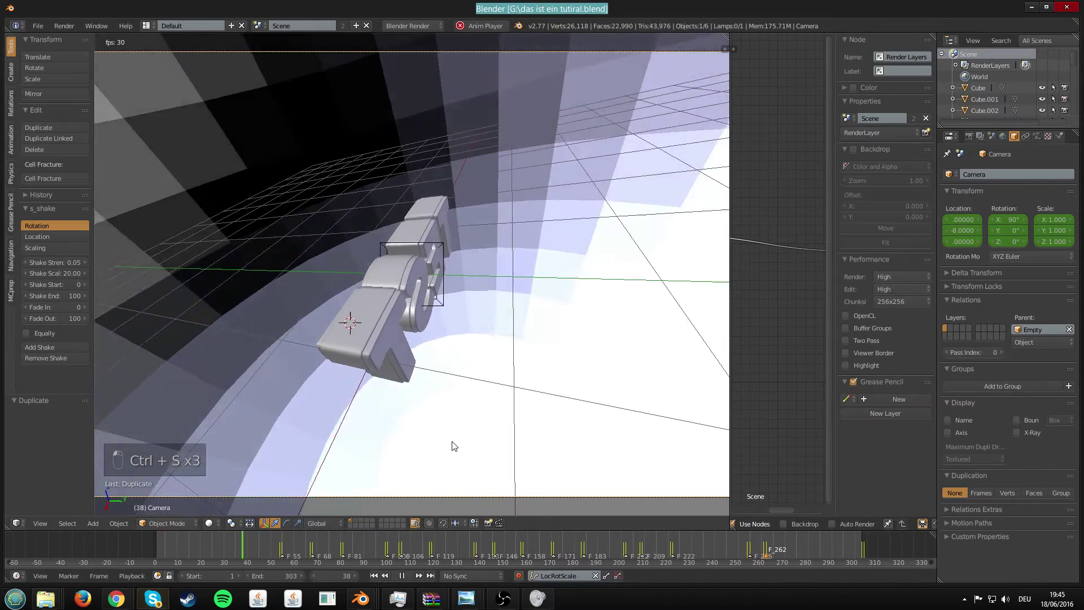
pyautogui.hotkey('ctrl', 's')
pyautogui.hotkey('ctrl', 's')
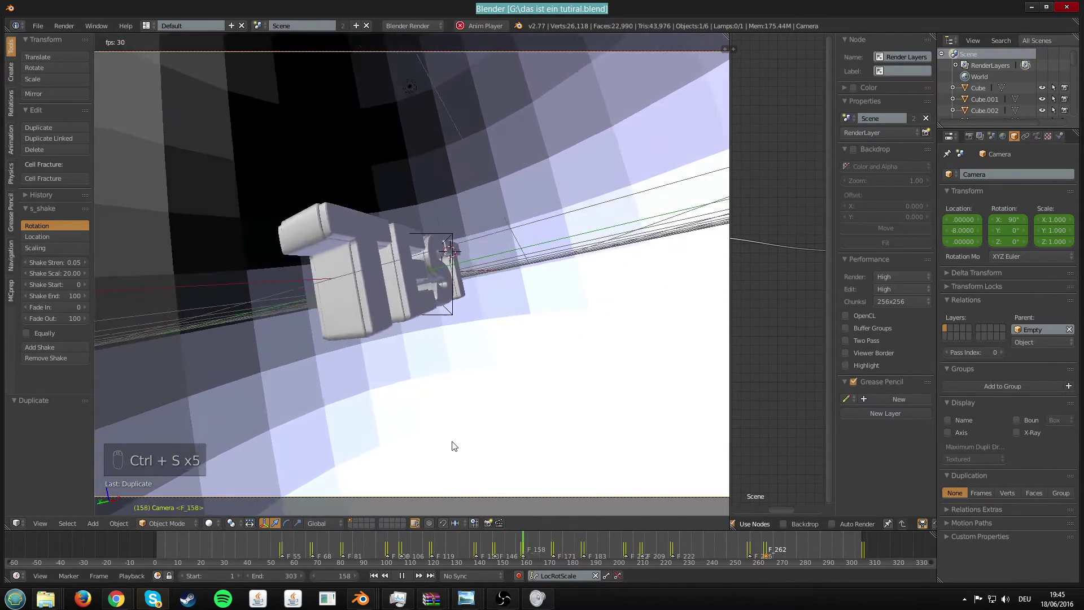
pyautogui.hotkey('ctrl', 's')
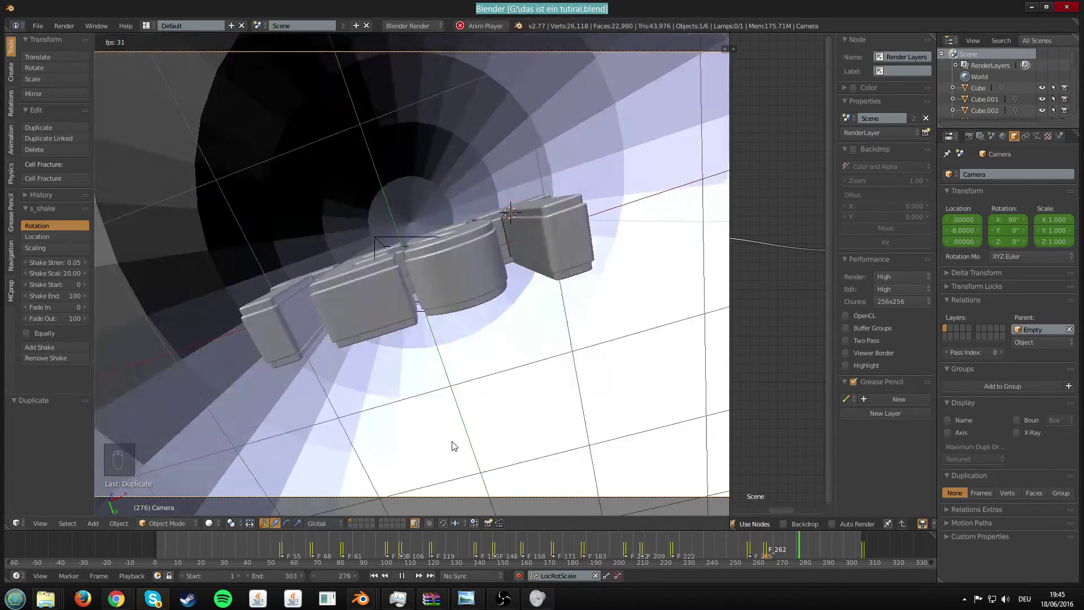
pyautogui.hotkey('ctrl', 's')
pyautogui.click(402, 576)
pyautogui.hotkey('ctrl', 's')
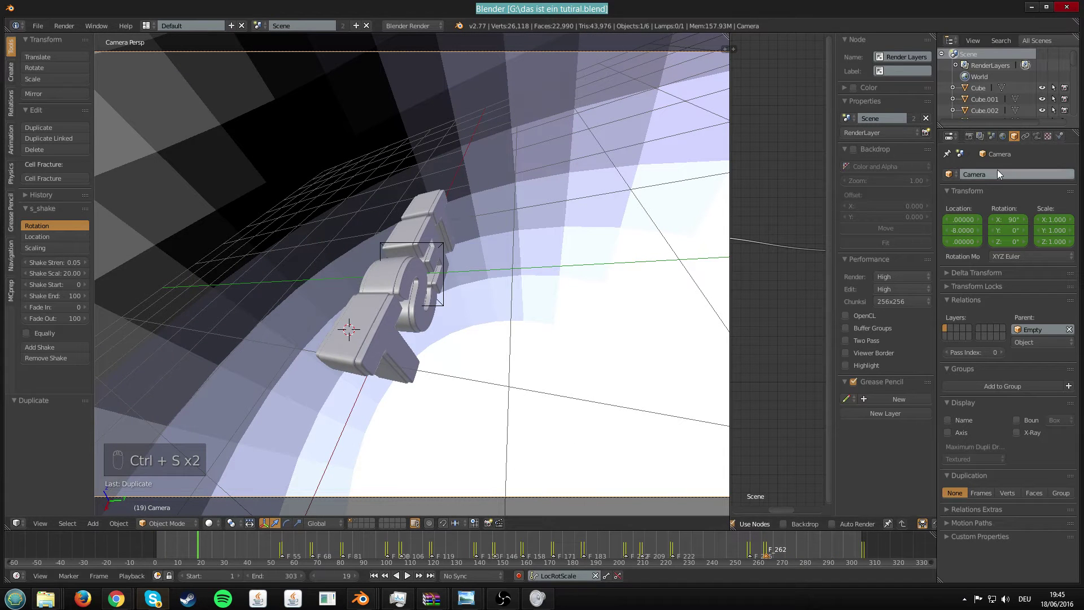
# Keyframe the camera's Lens Shift X and Y at 0 on frame 19, save, and switch to the Graph Editor
pyautogui.click(1036, 137)
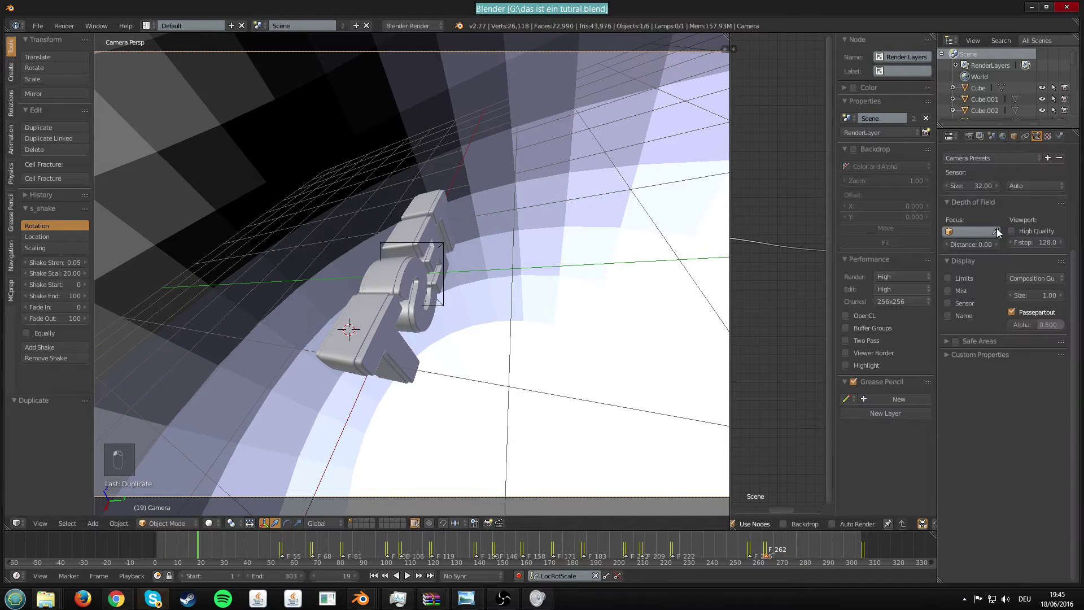
pyautogui.scroll(5, 997, 232)
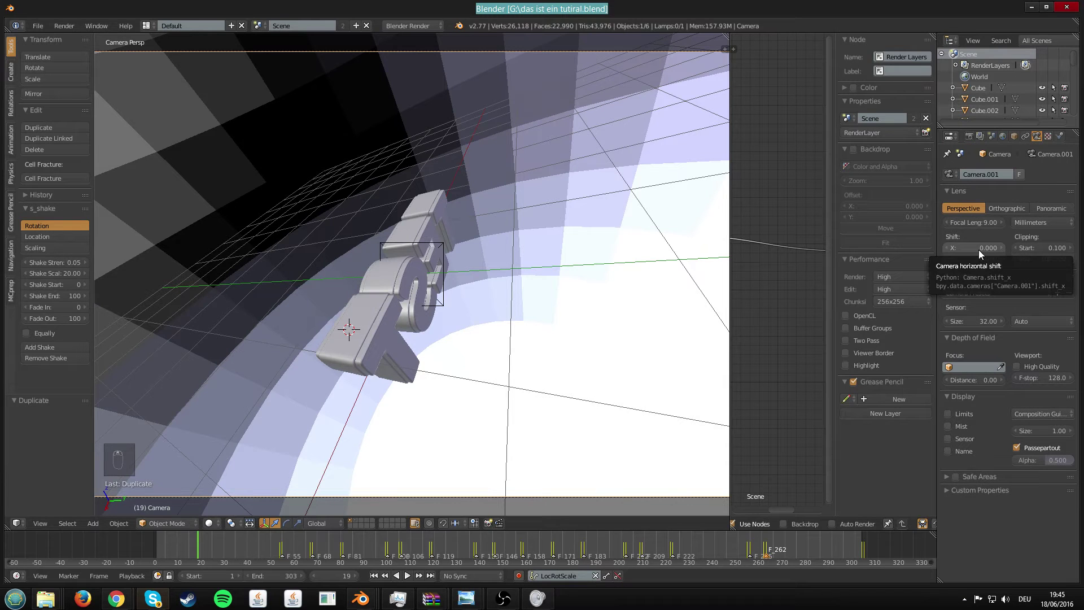
pyautogui.press('i')
pyautogui.press('i')
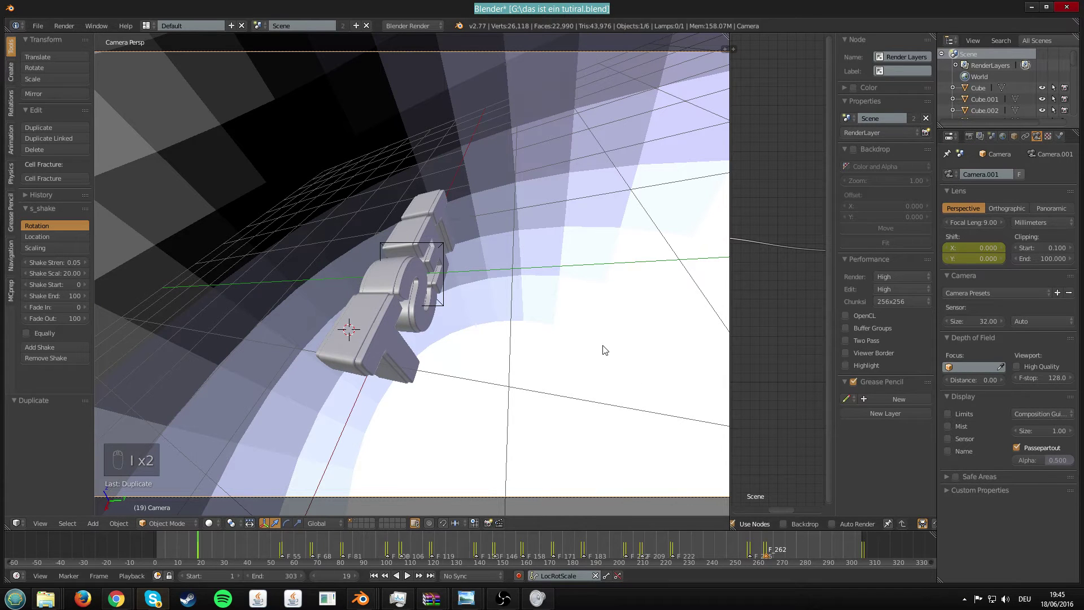
pyautogui.hotkey('ctrl', 's')
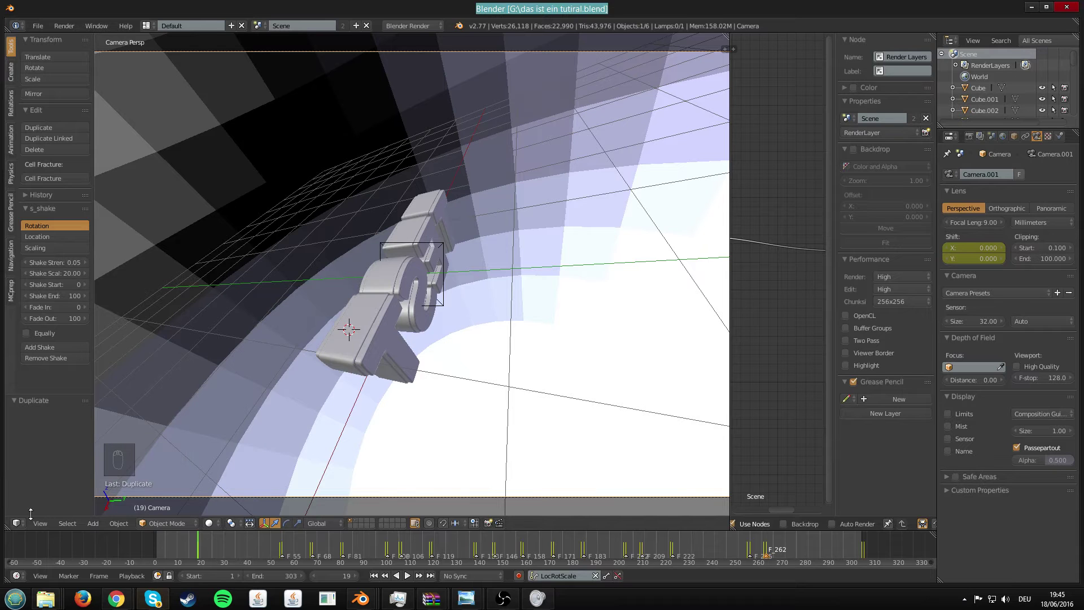
pyautogui.click(17, 523)
pyautogui.click(28, 480)
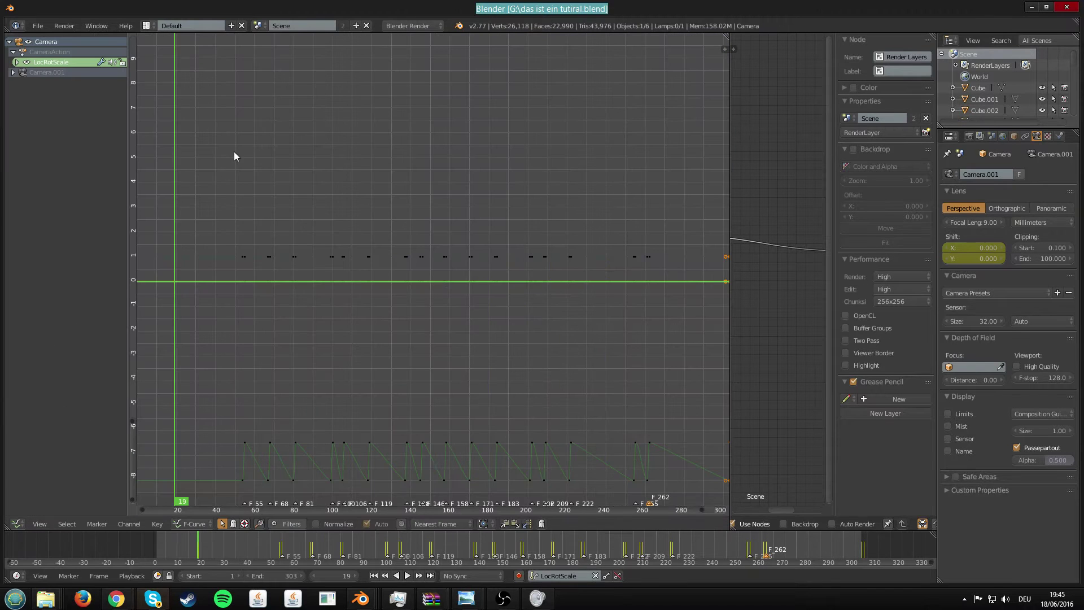
# Add a Noise modifier to the camera's Shift X curve
pyautogui.click(13, 72)
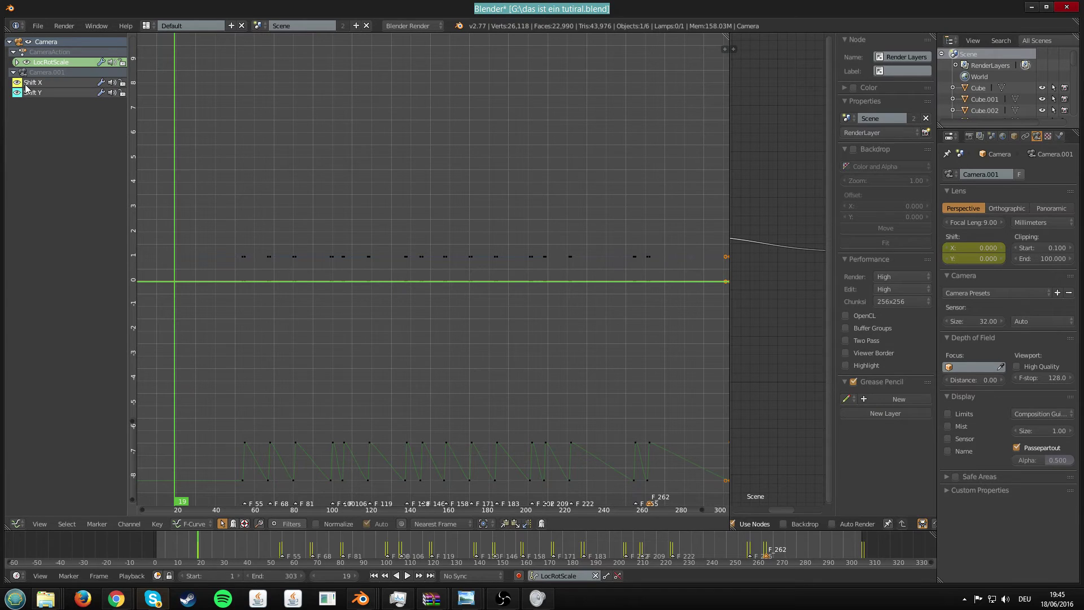
pyautogui.click(33, 84)
pyautogui.press('n')
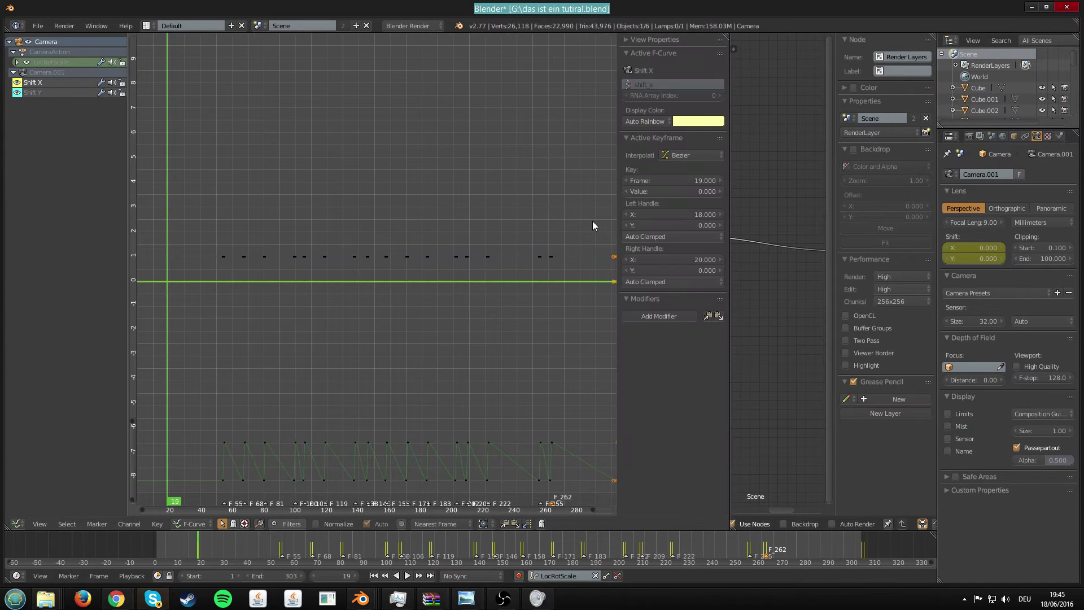
pyautogui.click(636, 316)
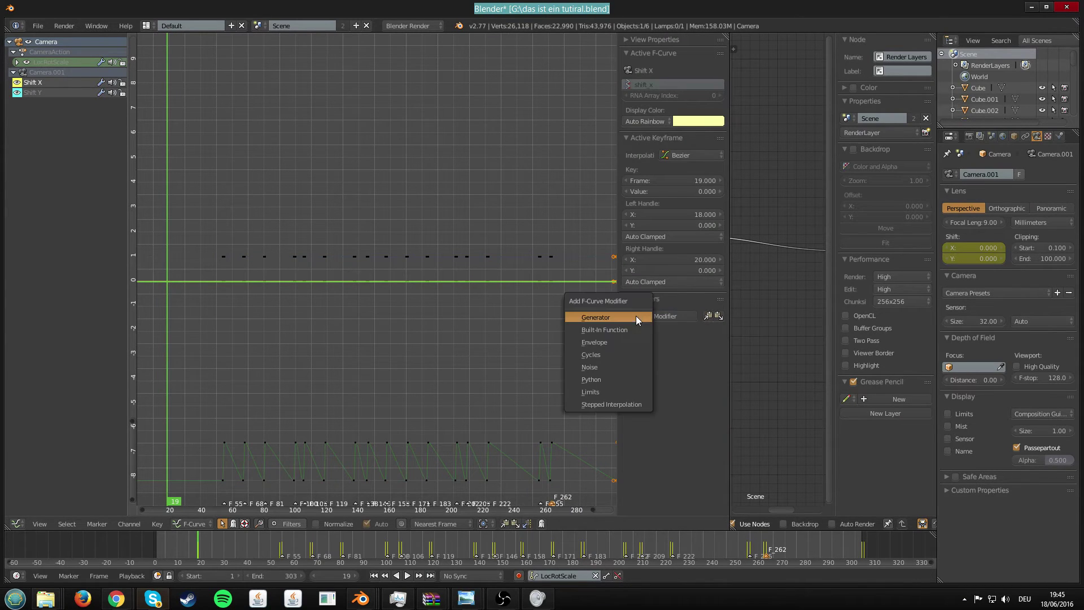
pyautogui.click(605, 362)
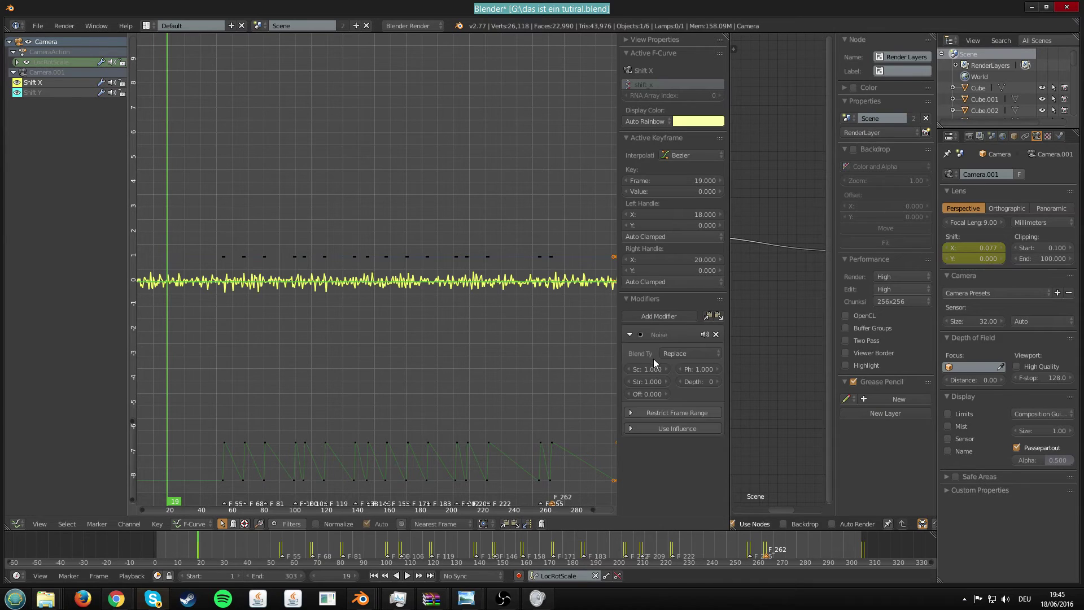
# Restrict the noise to frames starting at 55 and ending around 519.8, then save
pyautogui.click(655, 413)
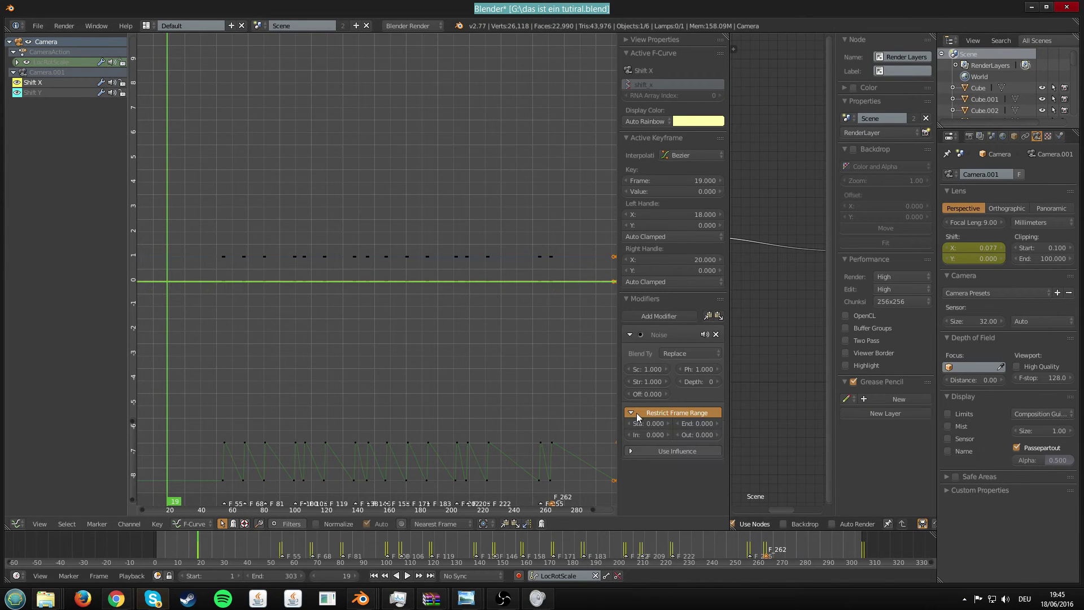
pyautogui.click(282, 547)
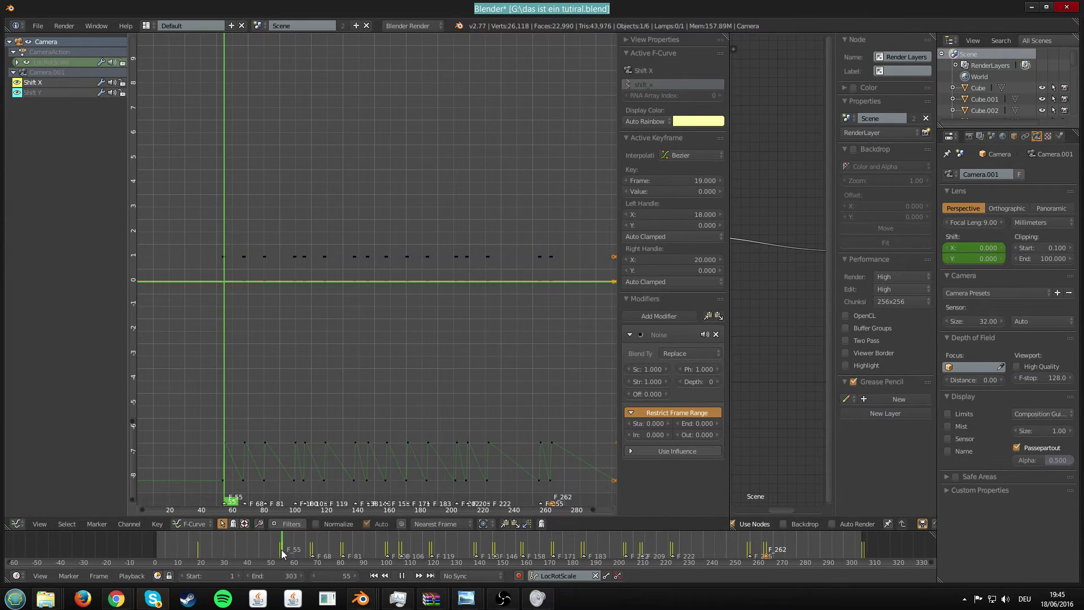
pyautogui.click(648, 423)
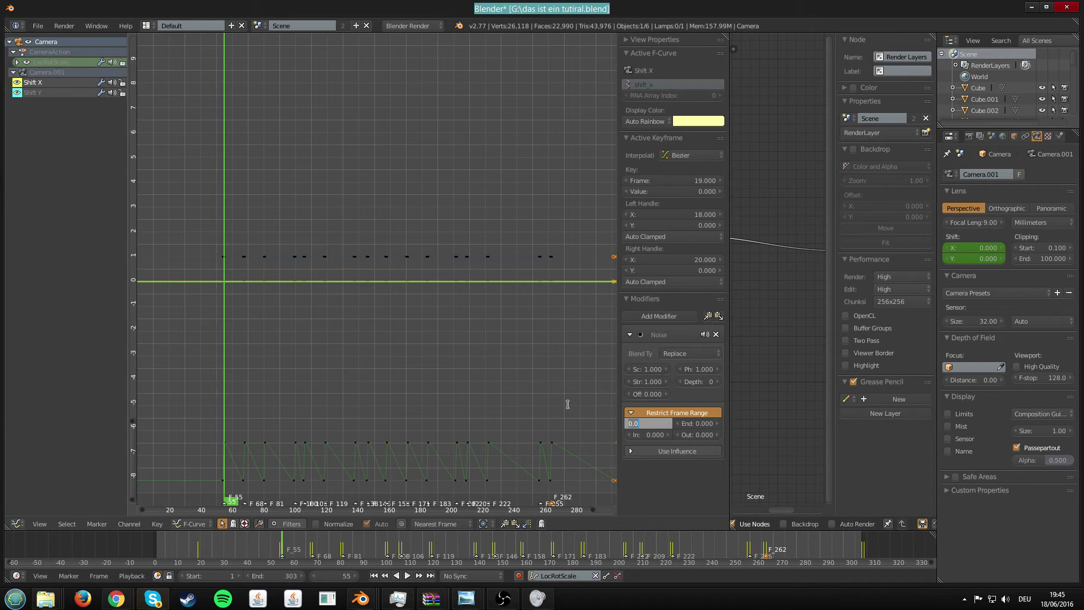
pyautogui.press('Return')
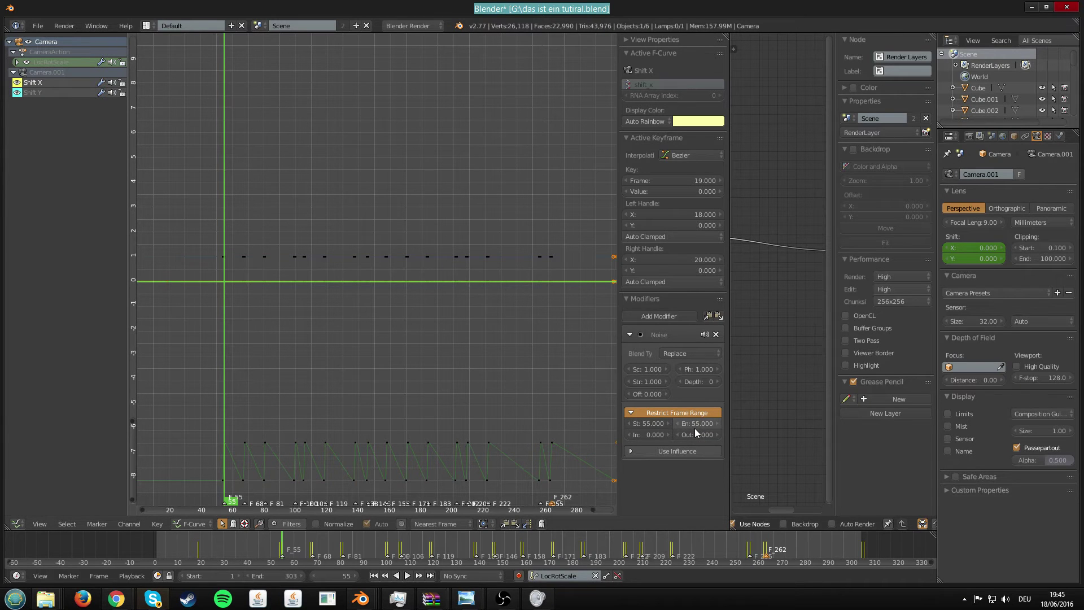
pyautogui.moveTo(694, 428); pyautogui.dragTo(705, 428)
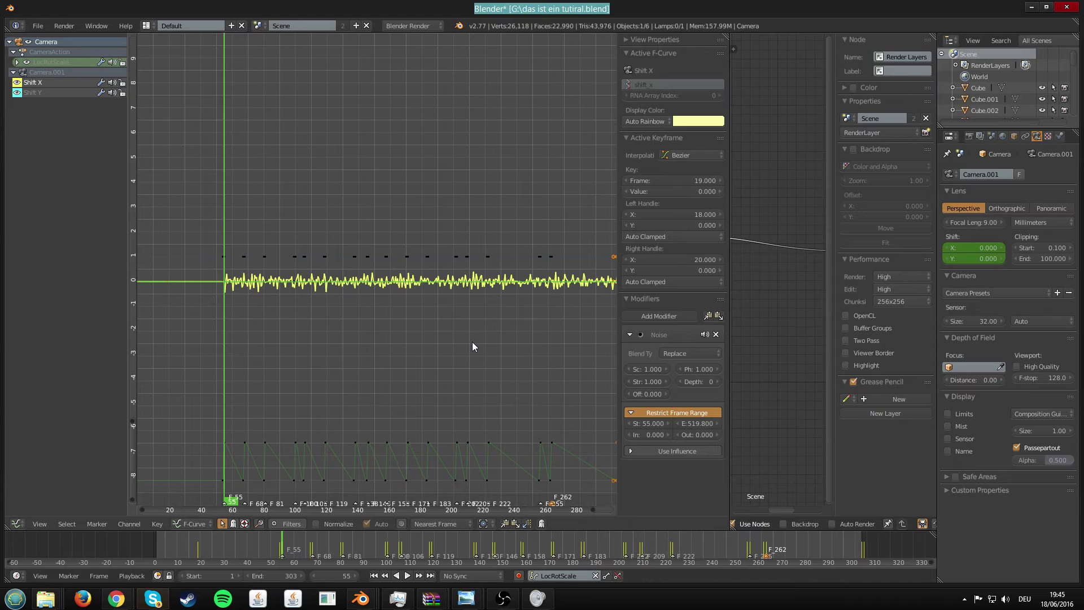
pyautogui.hotkey('ctrl', 's')
pyautogui.click(446, 338)
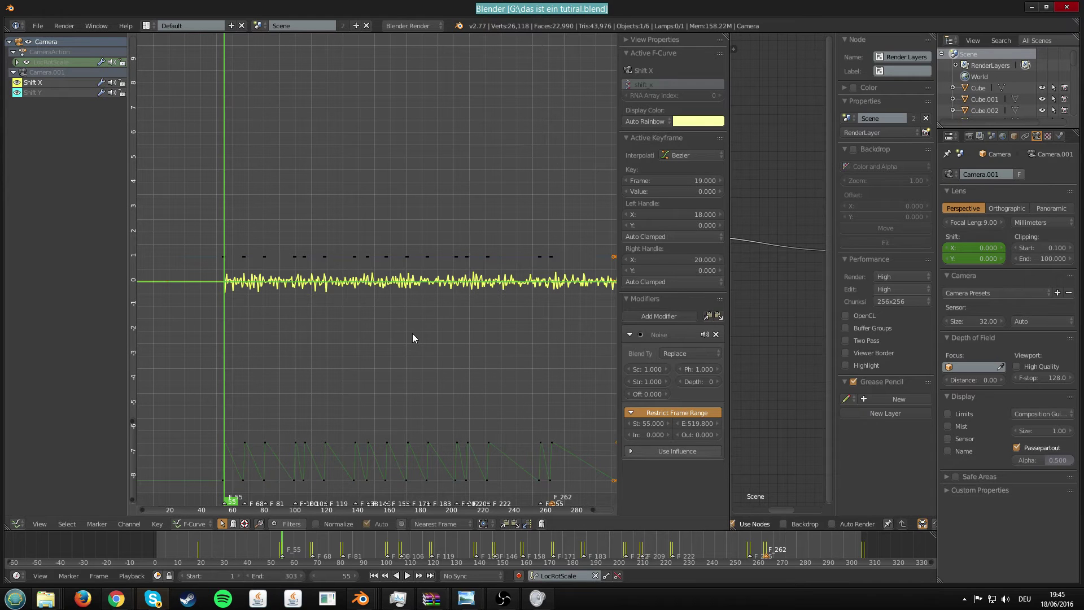
# Set the noise Scale to 25 and Strength to 0.075, then save
pyautogui.click(643, 368)
pyautogui.write('25')
pyautogui.press('Return')
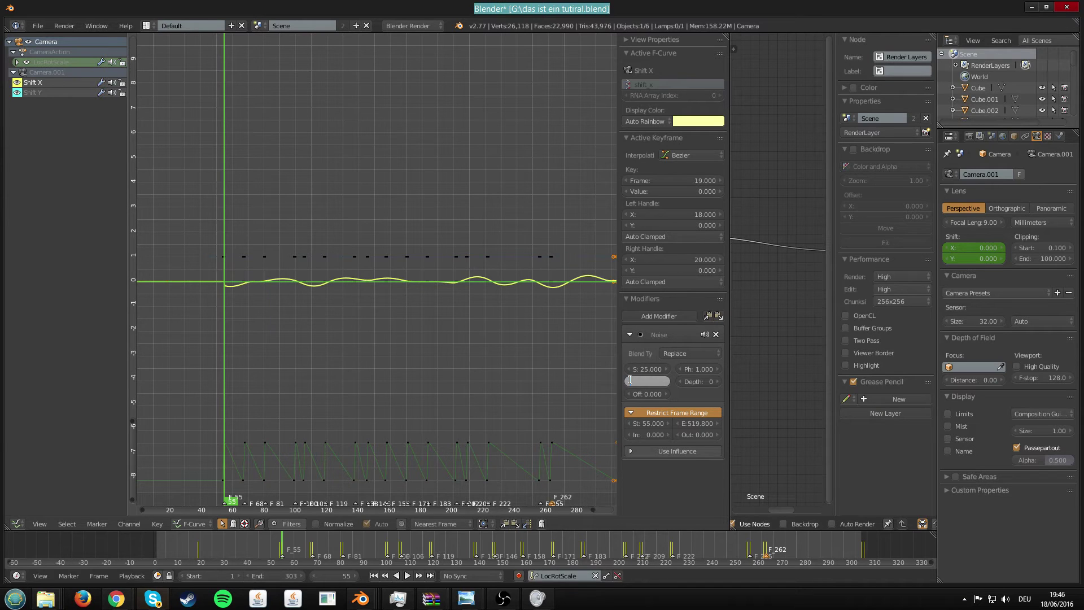
pyautogui.write('.075')
pyautogui.press('Return')
pyautogui.hotkey('ctrl', 's')
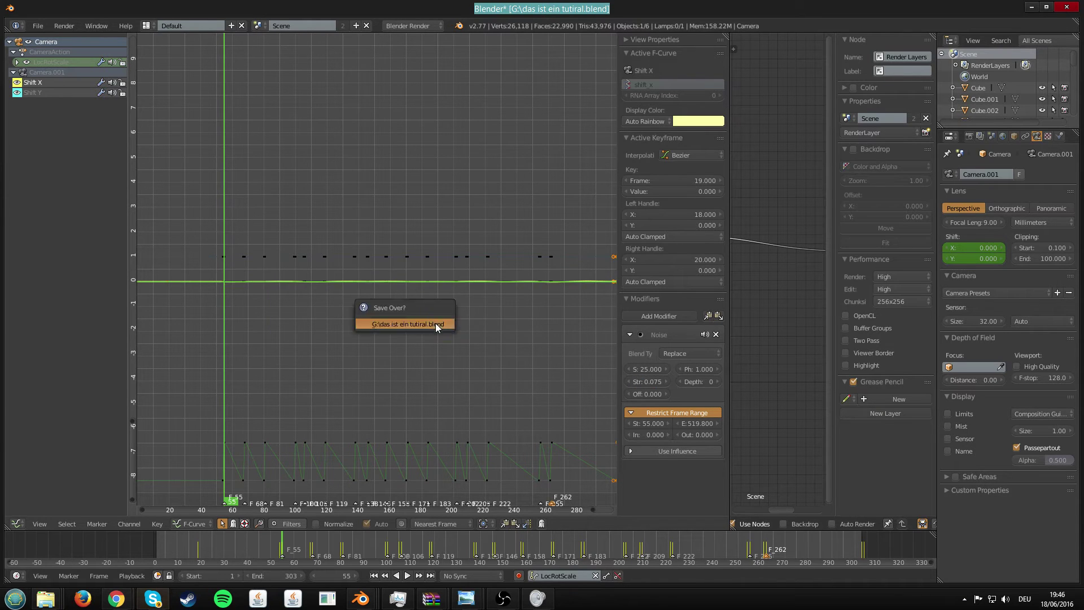
# Center the noise curve in the graph and set the Shift X noise Phase to 38.4
pyautogui.click(436, 323)
pyautogui.moveTo(225, 307); pyautogui.dragTo(286, 302, button='middle')
pyautogui.scroll(10, 276, 303)
pyautogui.scroll(5, 189, 329)
pyautogui.moveTo(189, 328); pyautogui.dragTo(418, 324, button='middle')
pyautogui.scroll(14, 417, 324)
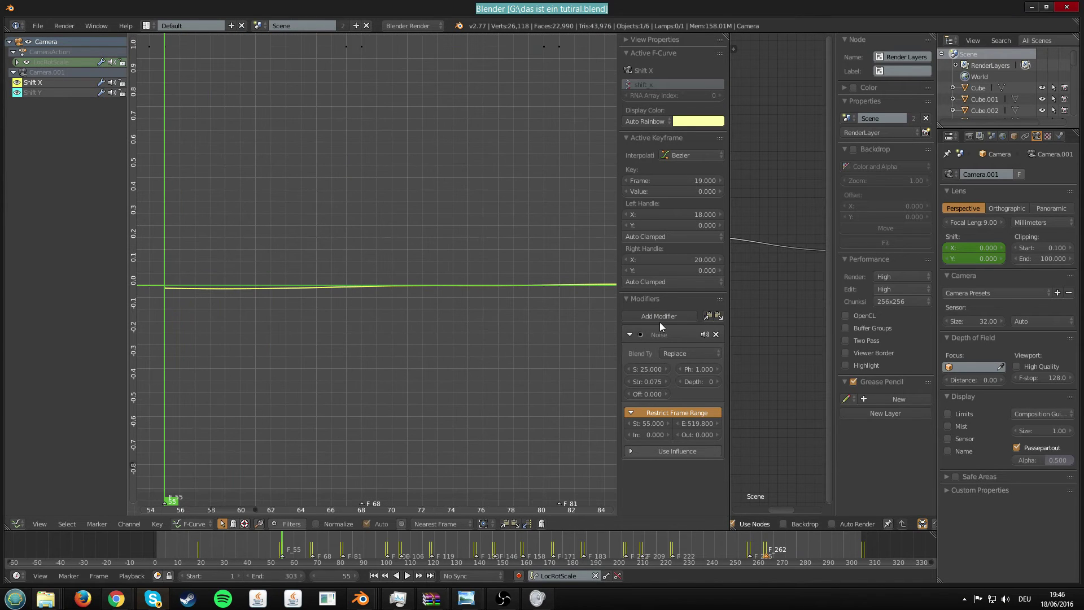
pyautogui.moveTo(699, 369); pyautogui.dragTo(791, 369)
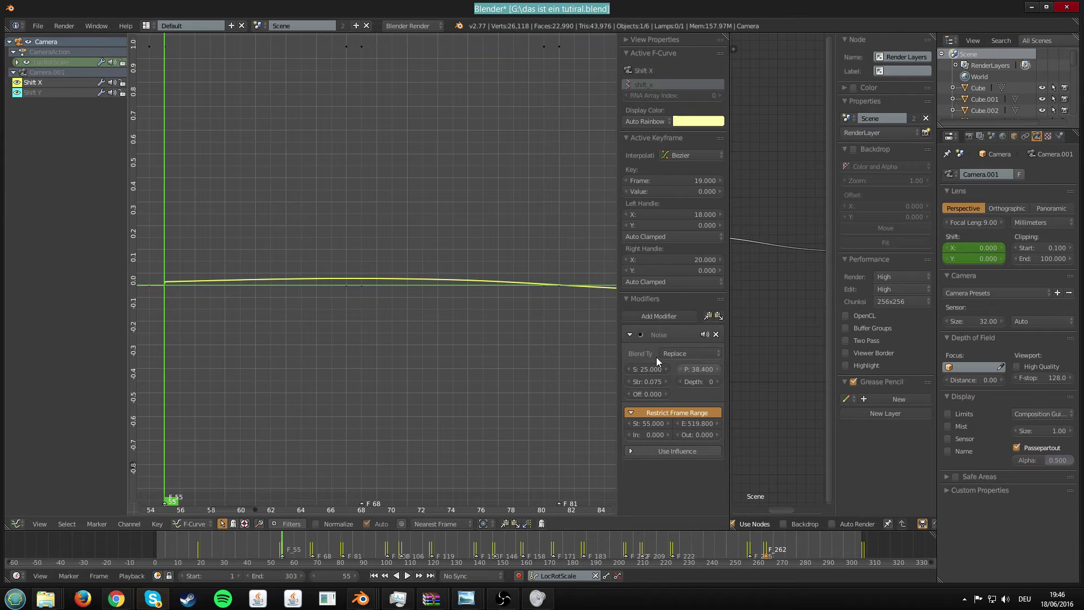
# Copy the Noise modifier from Shift X and select the Shift Y curve
pyautogui.click(49, 93)
pyautogui.click(48, 82)
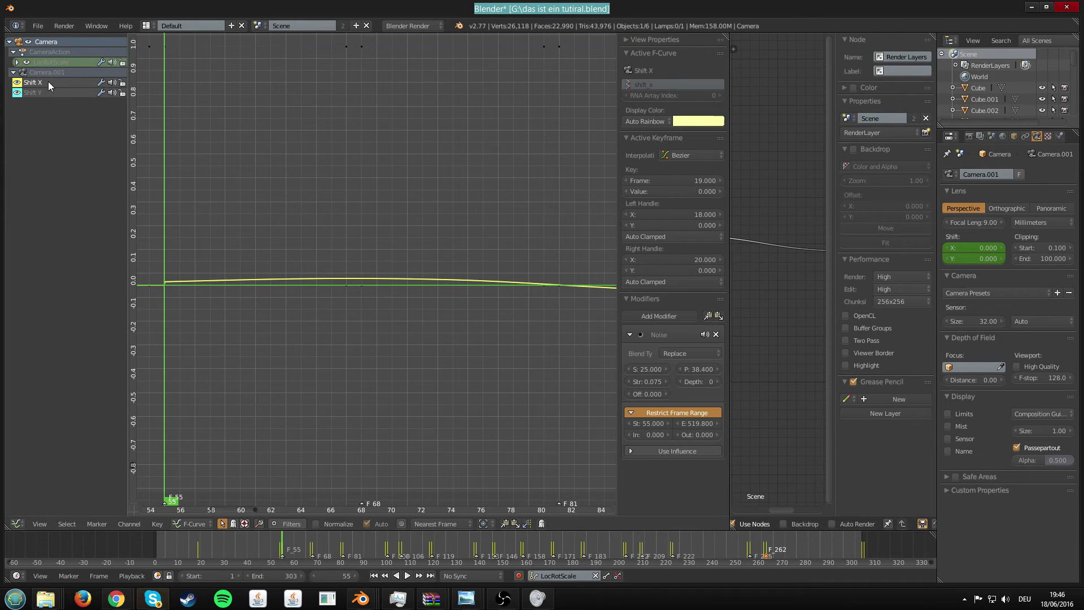
pyautogui.click(708, 317)
pyautogui.click(28, 92)
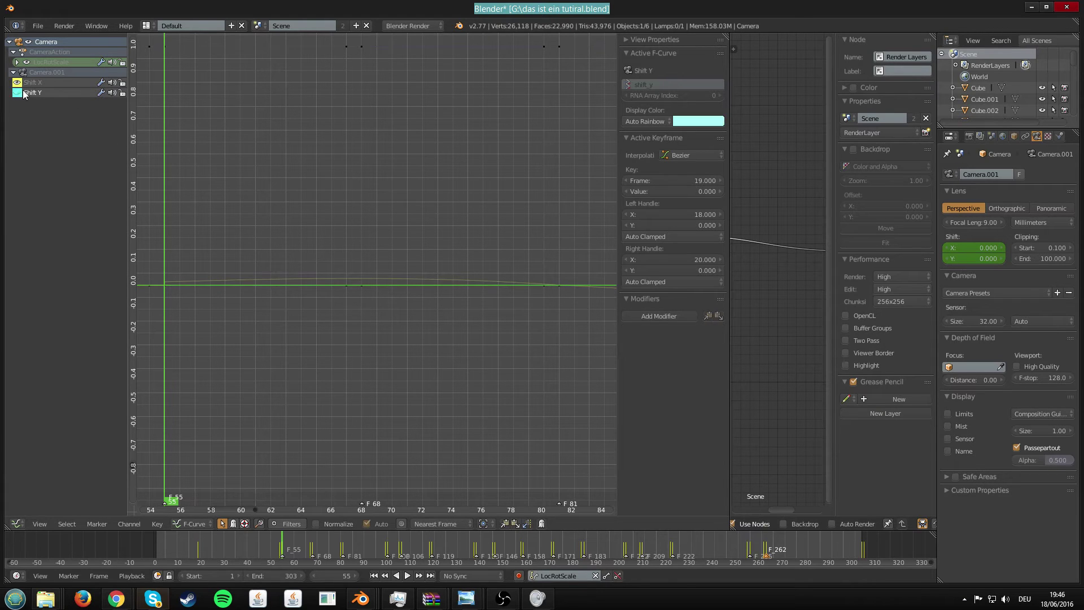
# Paste the Noise modifier onto Shift Y and set its Strength to 0.05
pyautogui.click(719, 316)
pyautogui.hotkey('ctrl', 's')
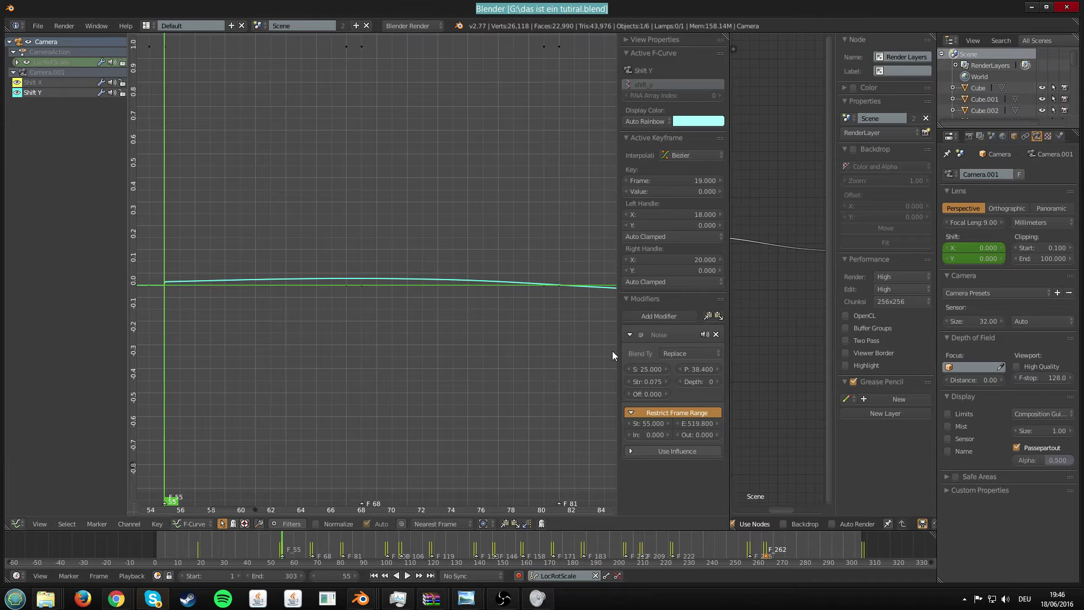
pyautogui.click(647, 382)
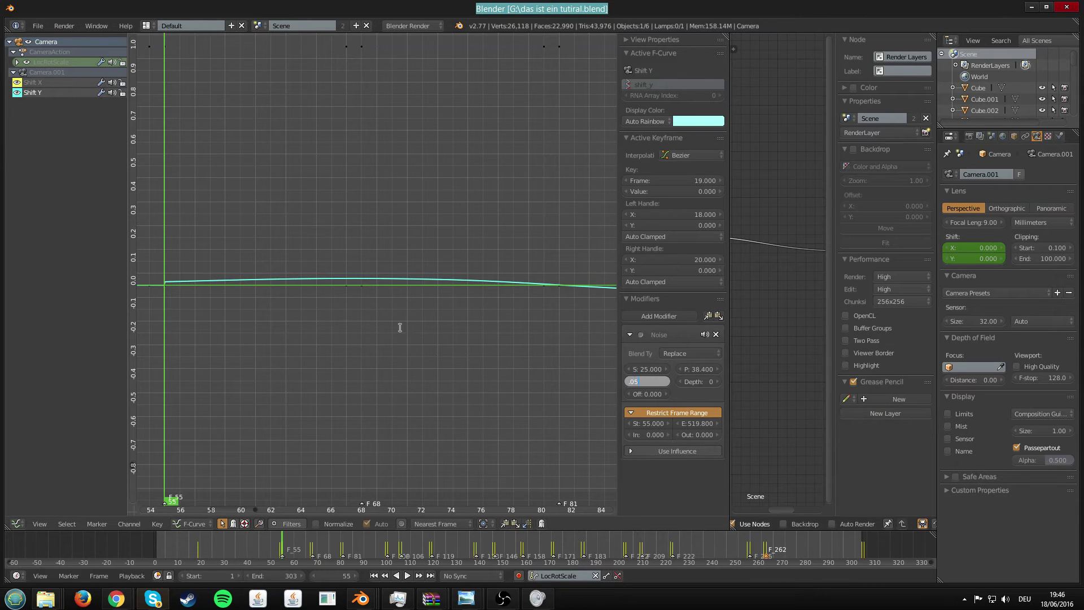
pyautogui.press('Return')
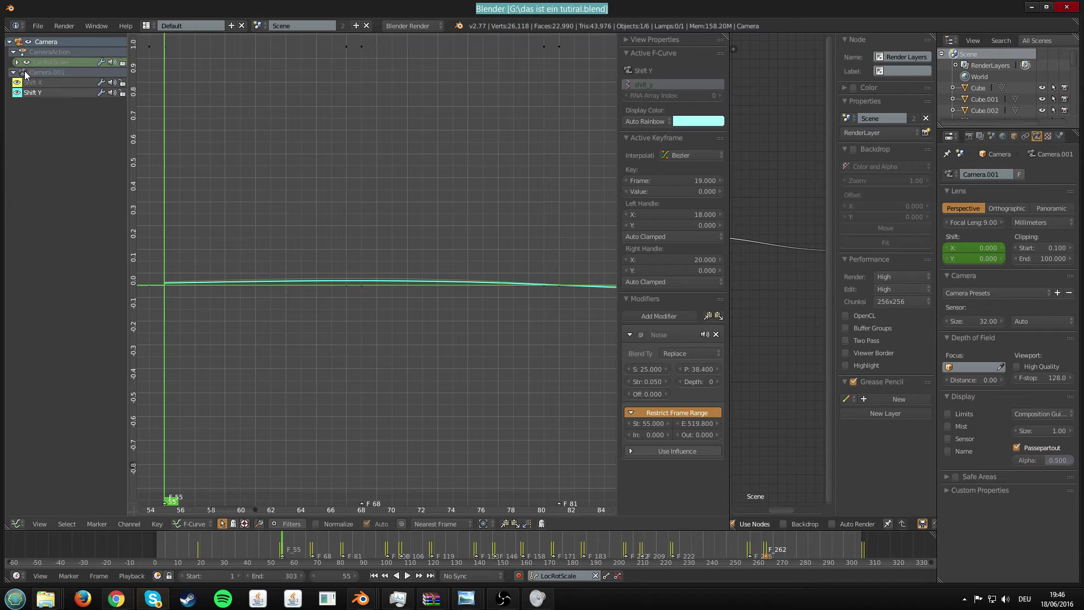
# Paste the same Noise modifier onto the camera's Y Euler Rotation curve and save
pyautogui.click(17, 62)
pyautogui.click(53, 112)
pyautogui.press('x')
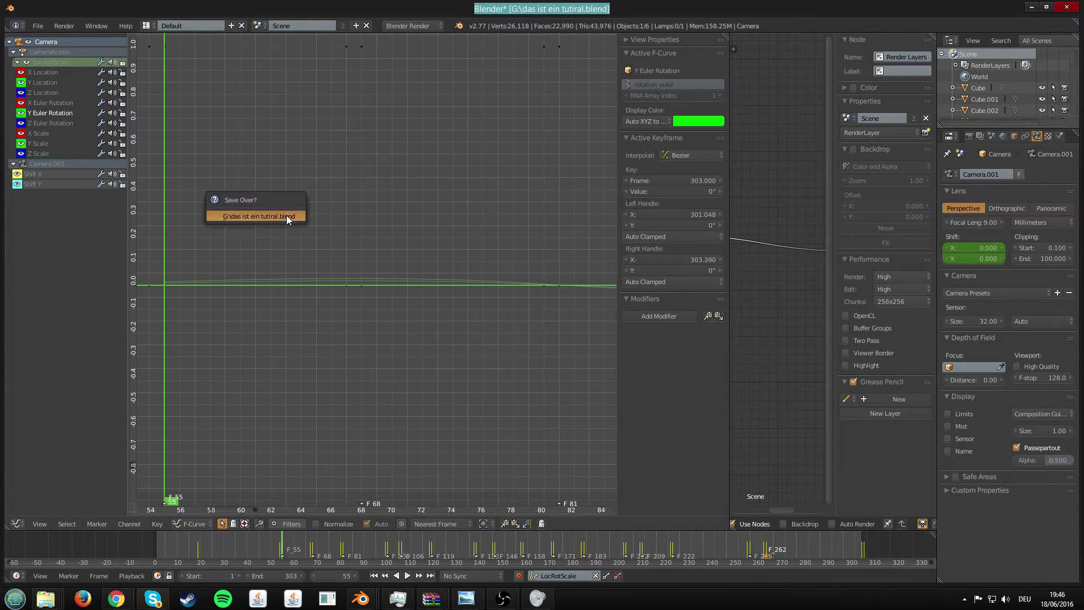
pyautogui.click(719, 316)
pyautogui.hotkey('ctrl', 's')
pyautogui.press('Home')
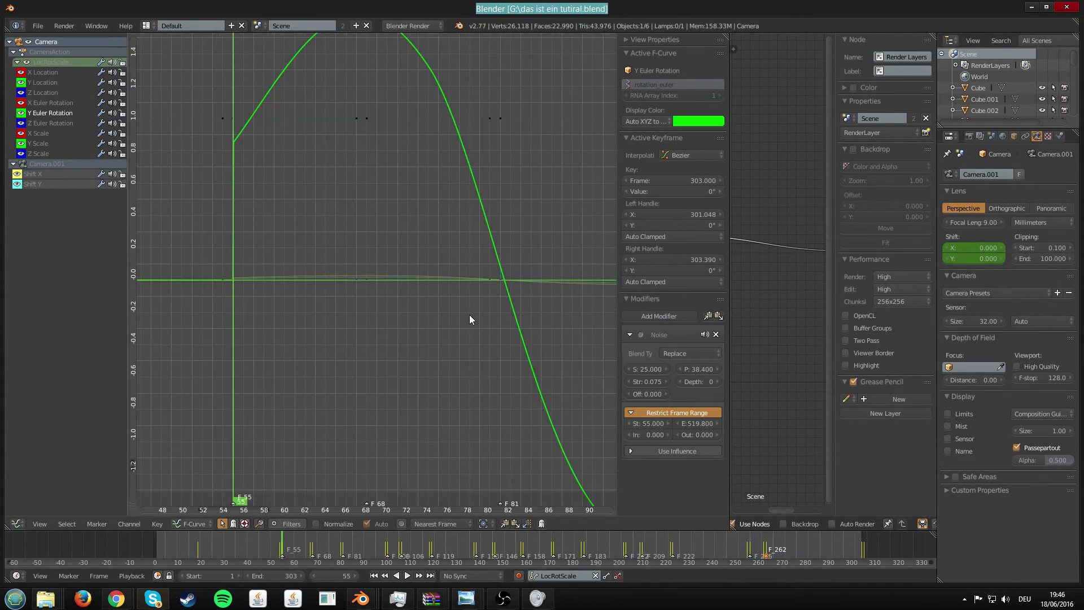
pyautogui.hotkey('ctrl', 's')
pyautogui.click(468, 314)
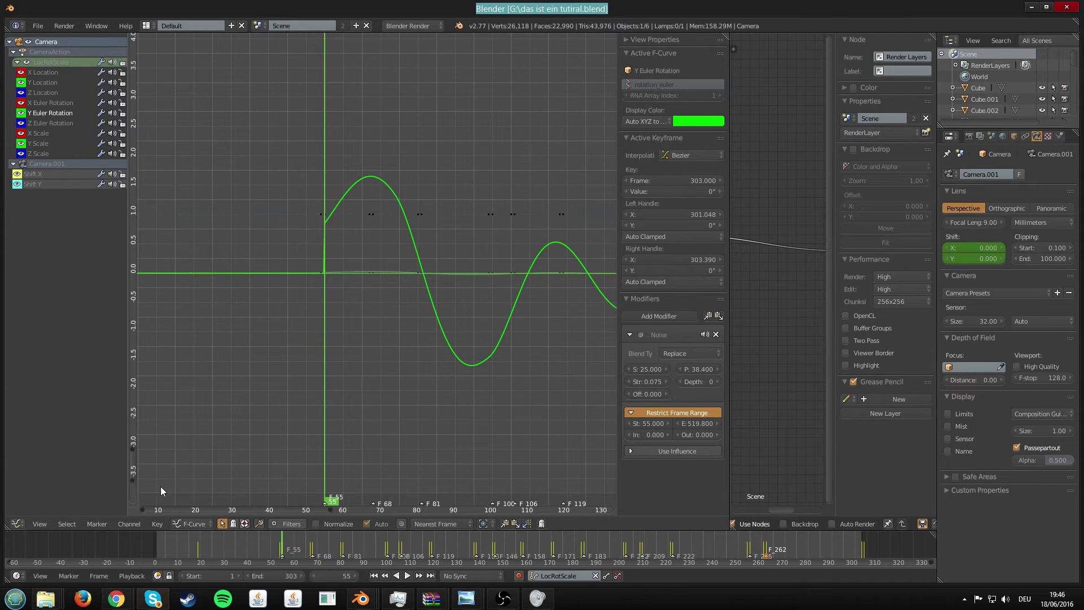
# Switch the graph area back to the 3D View and save
pyautogui.click(38, 524)
pyautogui.click(18, 524)
pyautogui.click(24, 513)
pyautogui.hotkey('ctrl', 's')
# Rewind to the first frame and play the lens-shift camera shake, resaving during playback
pyautogui.click(218, 446)
pyautogui.click(134, 548)
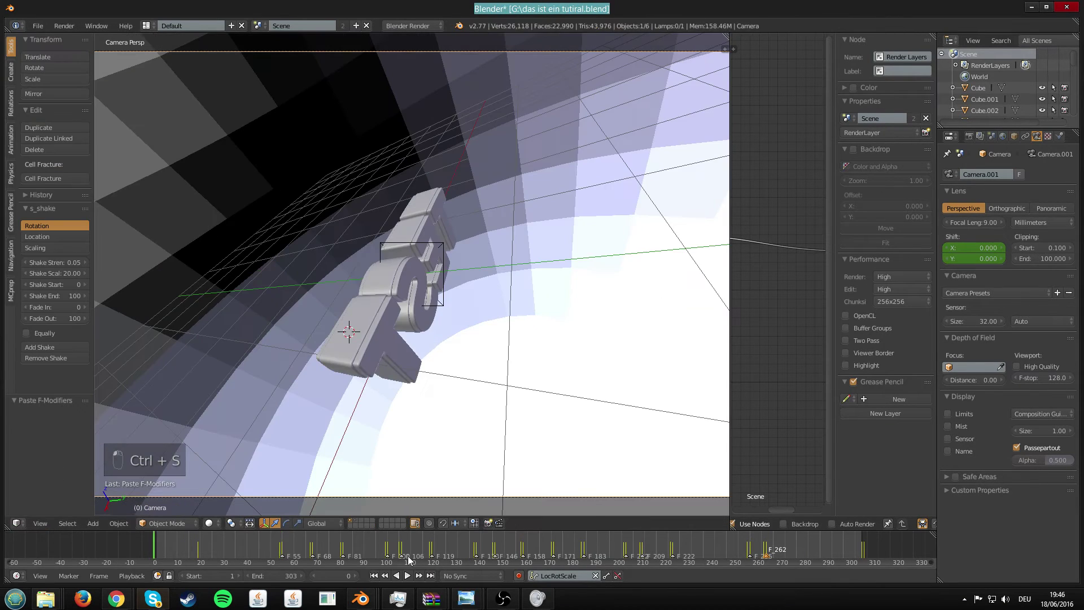
pyautogui.click(406, 576)
pyautogui.hotkey('ctrl', 's')
pyautogui.click(461, 411)
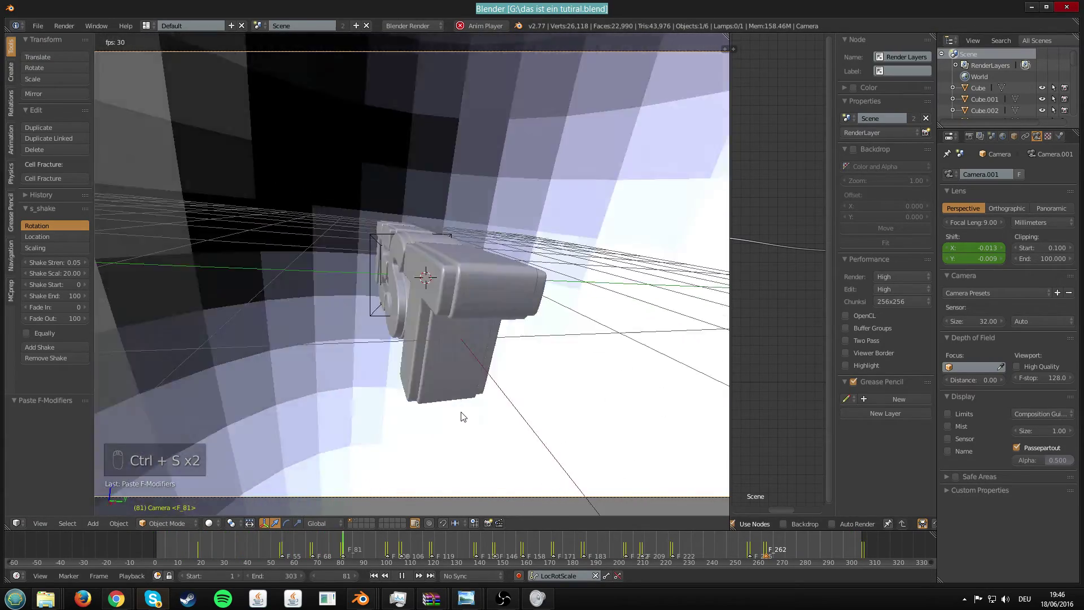
pyautogui.hotkey('ctrl', 's')
pyautogui.click(461, 411)
pyautogui.hotkey('ctrl', 's')
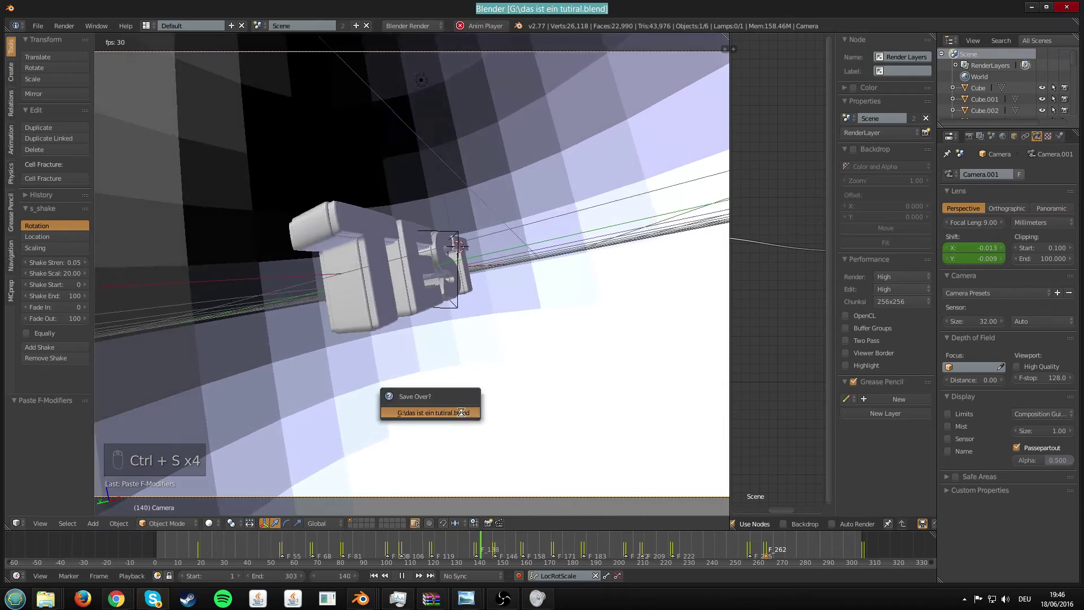
pyautogui.click(461, 411)
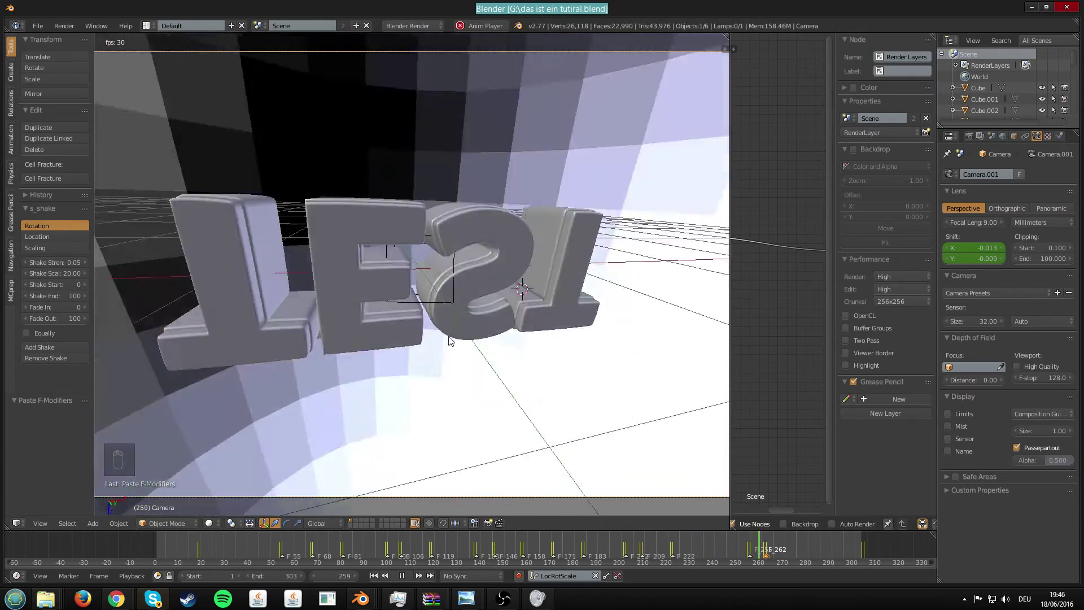
# Stop playback at frame 148 and save the file over the existing one
pyautogui.hotkey('ctrl', 's')
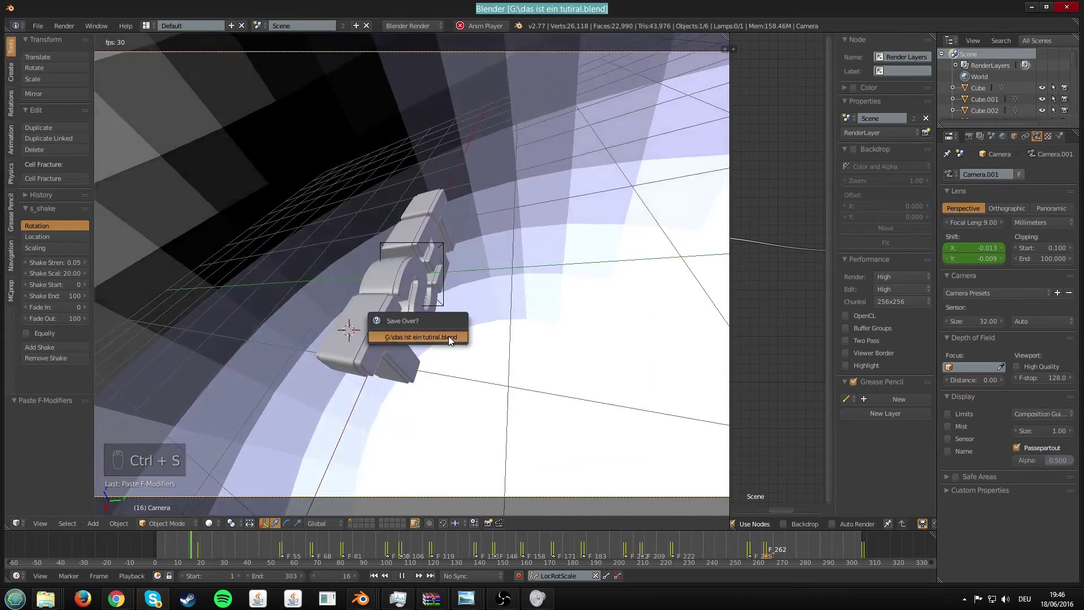
pyautogui.click(450, 338)
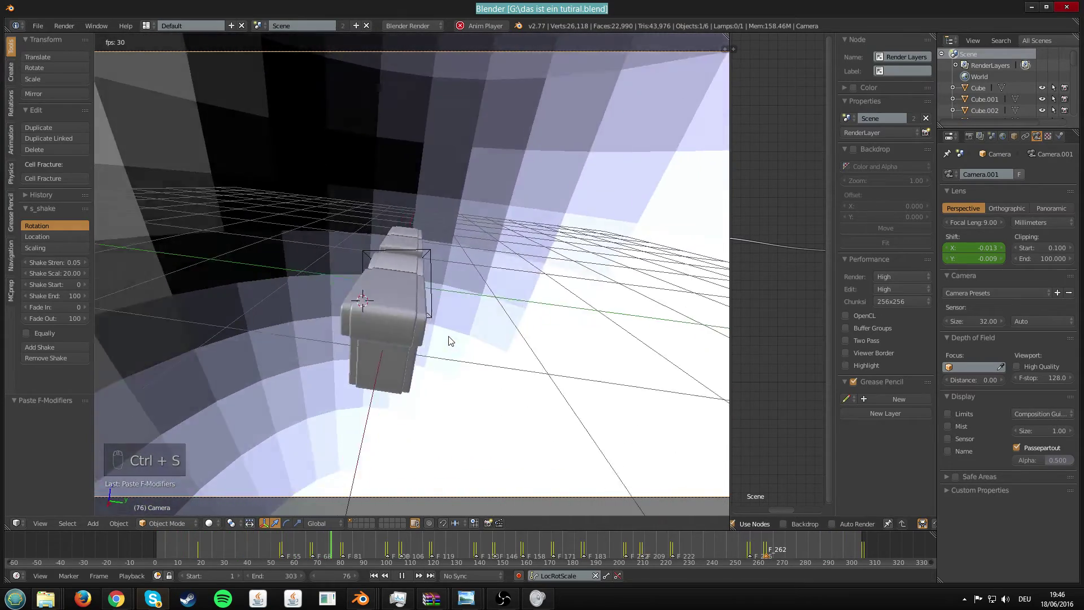
pyautogui.hotkey('ctrl', 's')
pyautogui.click(448, 337)
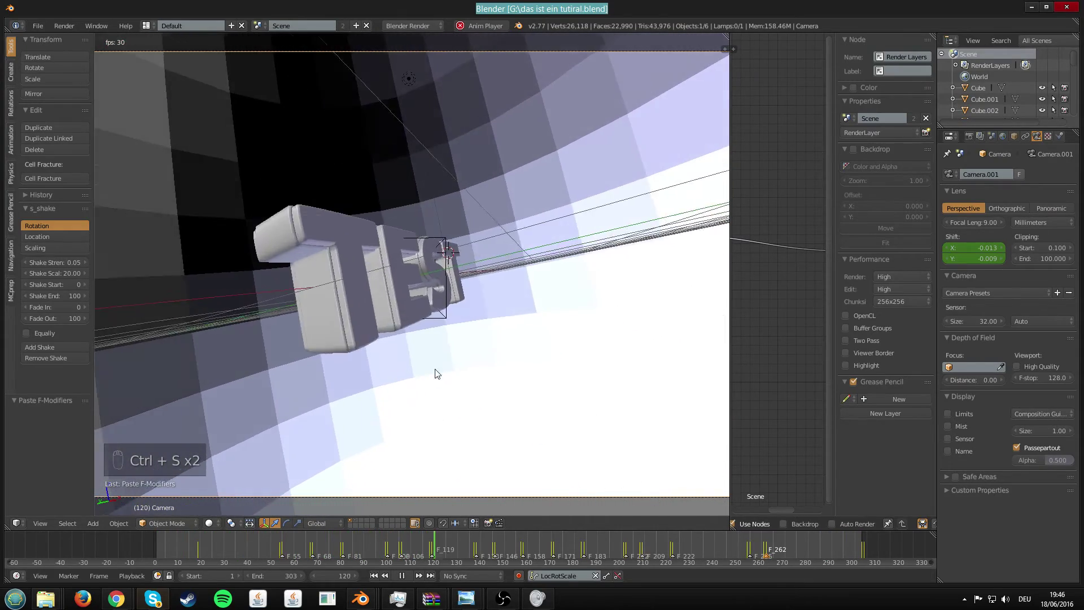
pyautogui.click(402, 574)
pyautogui.hotkey('ctrl', 's')
pyautogui.click(397, 395)
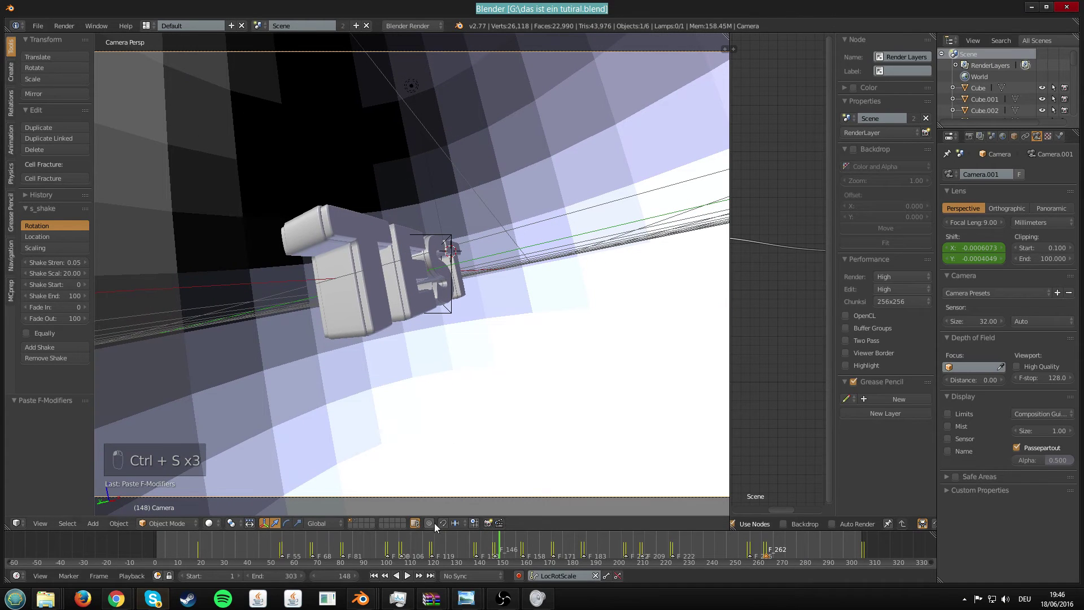
pyautogui.hotkey('ctrl', 's')
pyautogui.click(391, 383)
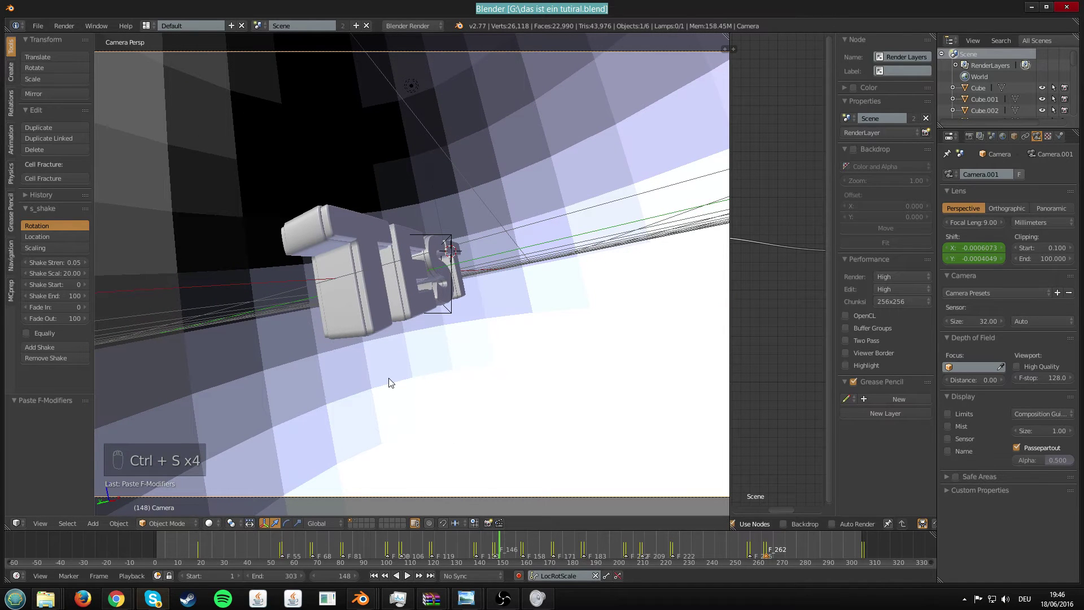
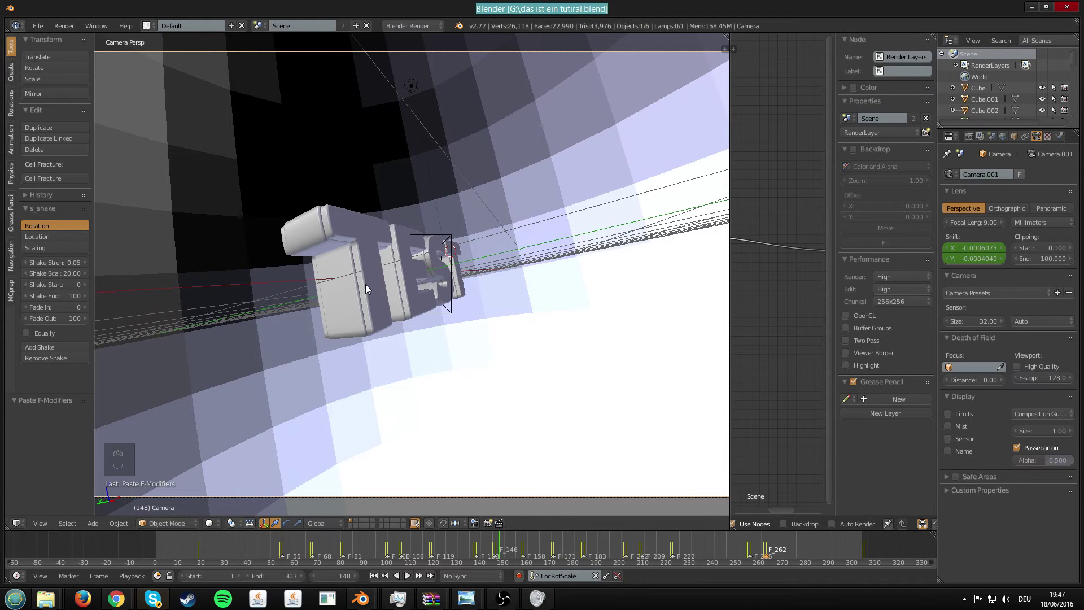
# Orbit around the TEST letters, save over the file, then select Text.001 and the front T
pyautogui.moveTo(367, 279); pyautogui.dragTo(343, 360, button='middle')
pyautogui.hotkey('ctrl', 's')
pyautogui.click(373, 334)
pyautogui.rightClick(397, 331)
pyautogui.rightClick(352, 300)
# Parent the front T letter to the rest of the TEST text as Object, and save
pyautogui.rightClick(343, 361)
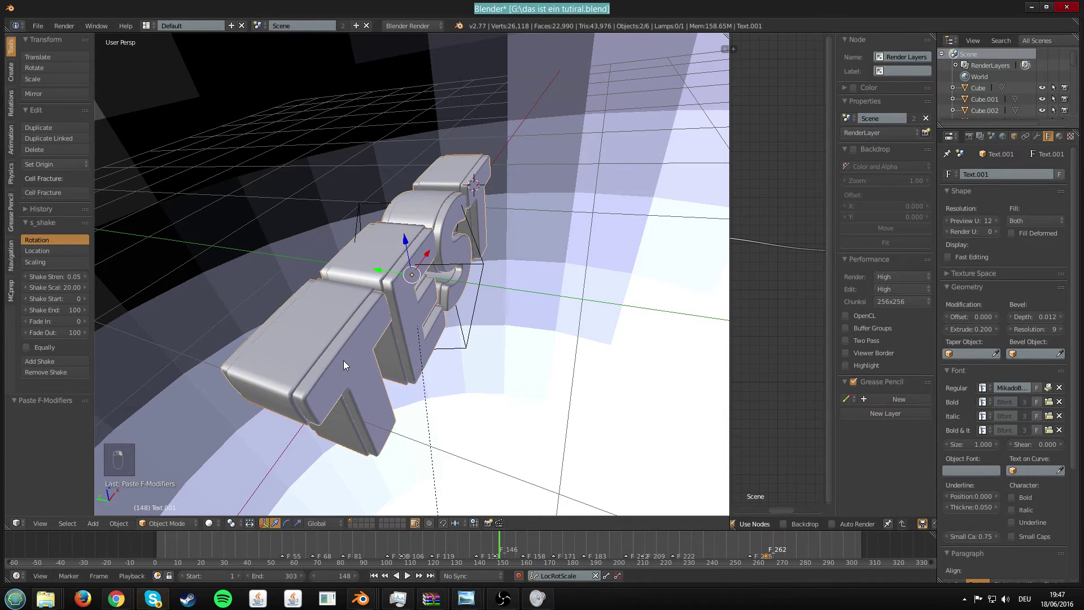
pyautogui.hotkey('ctrl', 'p')
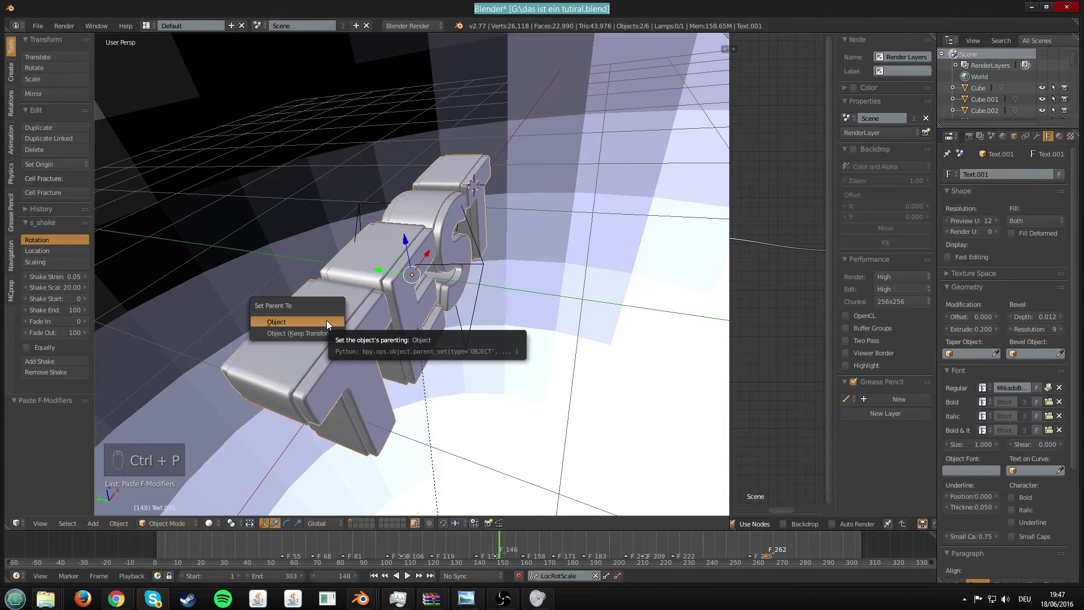
pyautogui.click(325, 322)
pyautogui.hotkey('ctrl', 's')
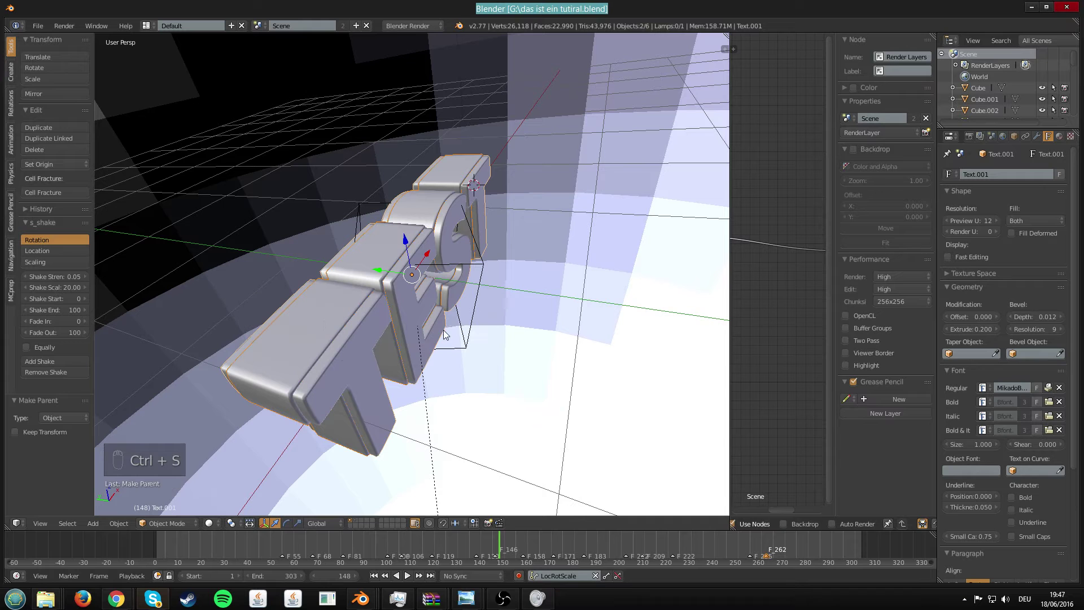
# Try a rotation on the main text object, undo it, save, and return to the camera view
pyautogui.rightClick(331, 360)
pyautogui.scroll(-1, 333, 365)
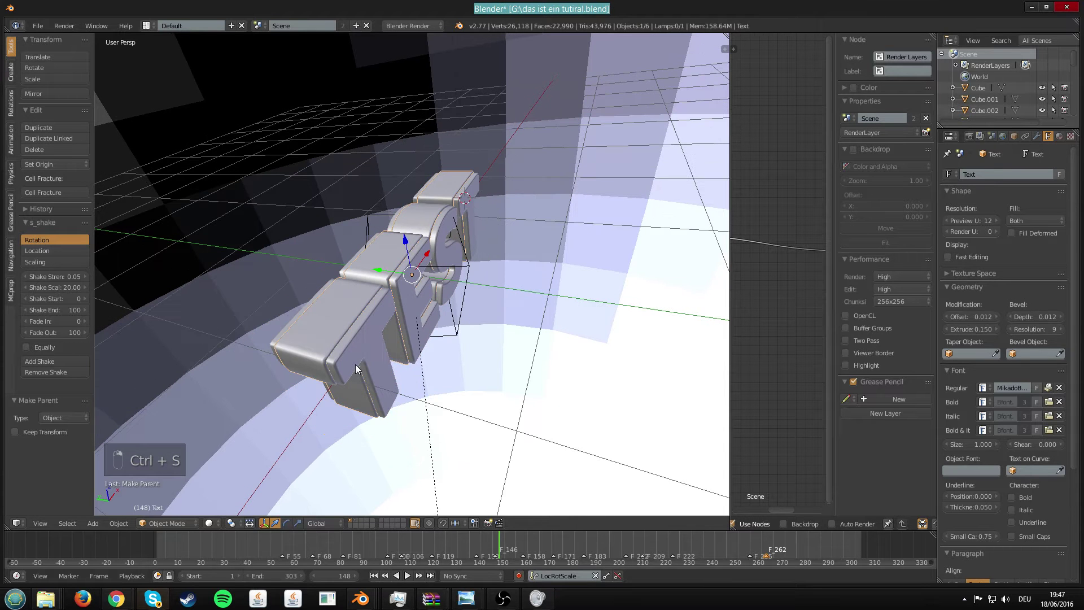
pyautogui.rightClick(355, 365)
pyautogui.press('r')
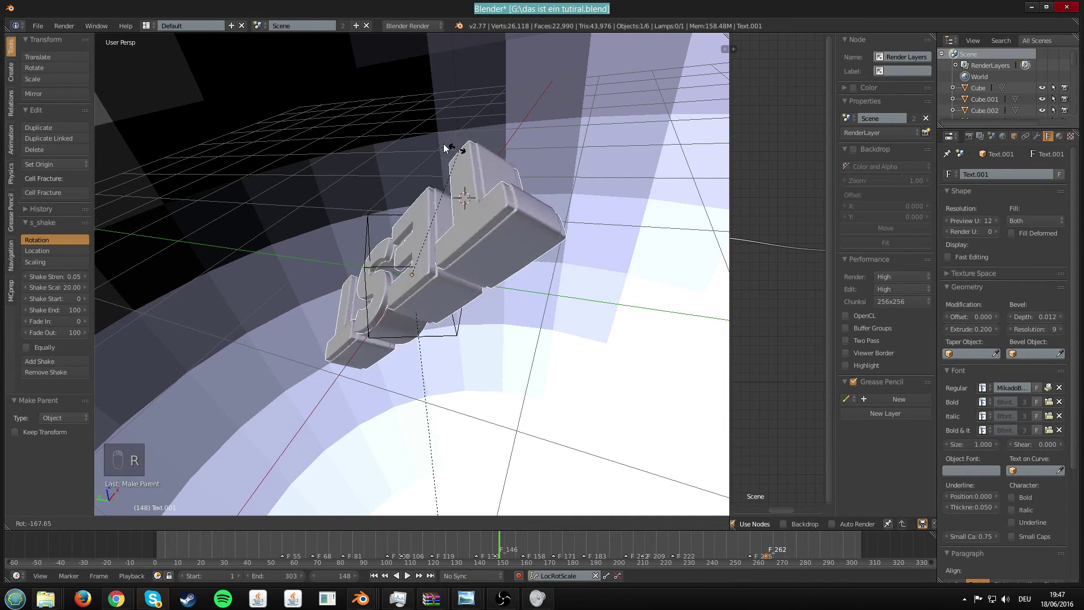
pyautogui.click(489, 313)
pyautogui.hotkey('ctrl', 'z')
pyautogui.hotkey('ctrl', 's')
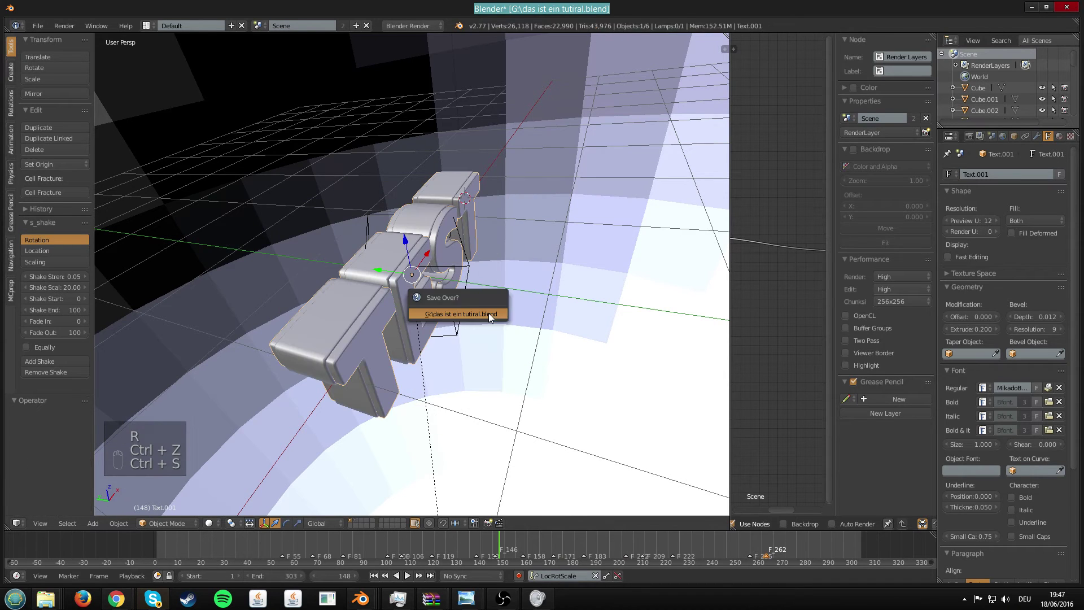
pyautogui.press('KP_0')
# At frame 0, tilt the text to 118.3° X rotation and keyframe it
pyautogui.click(123, 537)
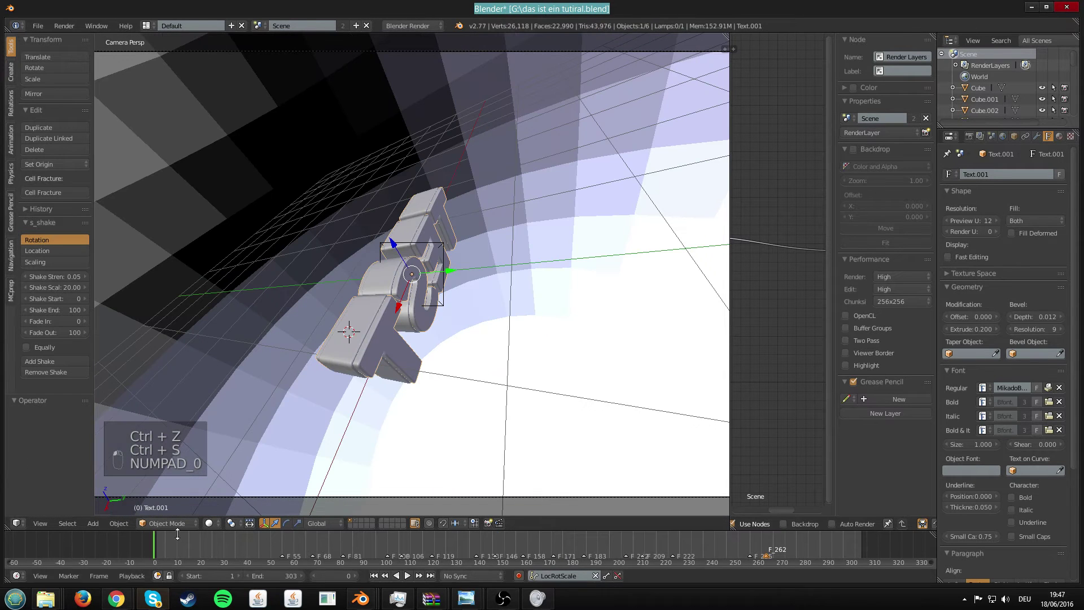
pyautogui.hotkey('ctrl', 's')
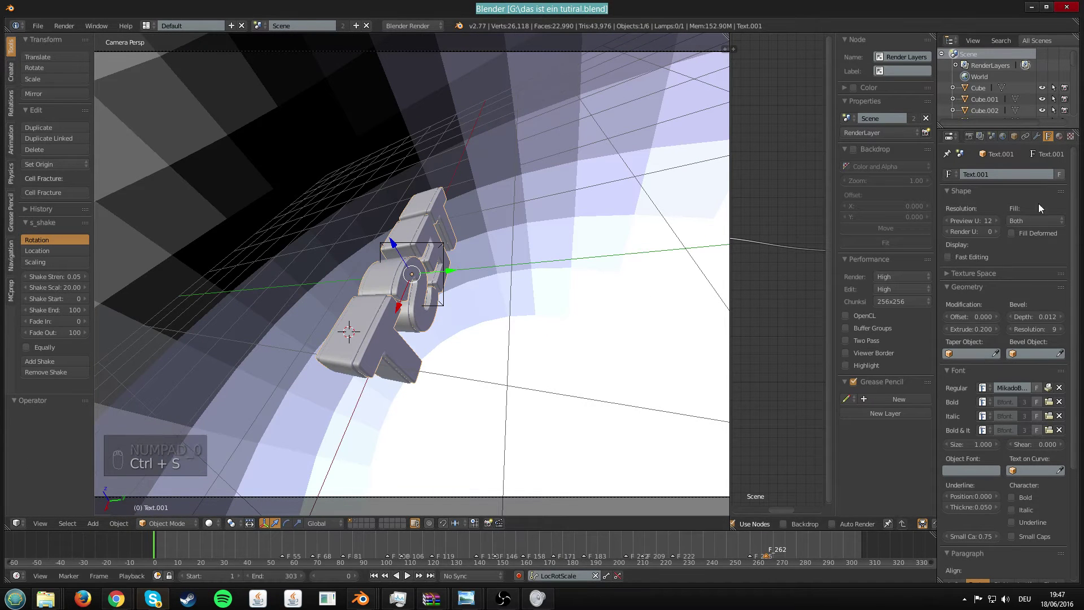
pyautogui.click(1014, 136)
pyautogui.moveTo(1015, 219); pyautogui.dragTo(1031, 219)
pyautogui.press('i')
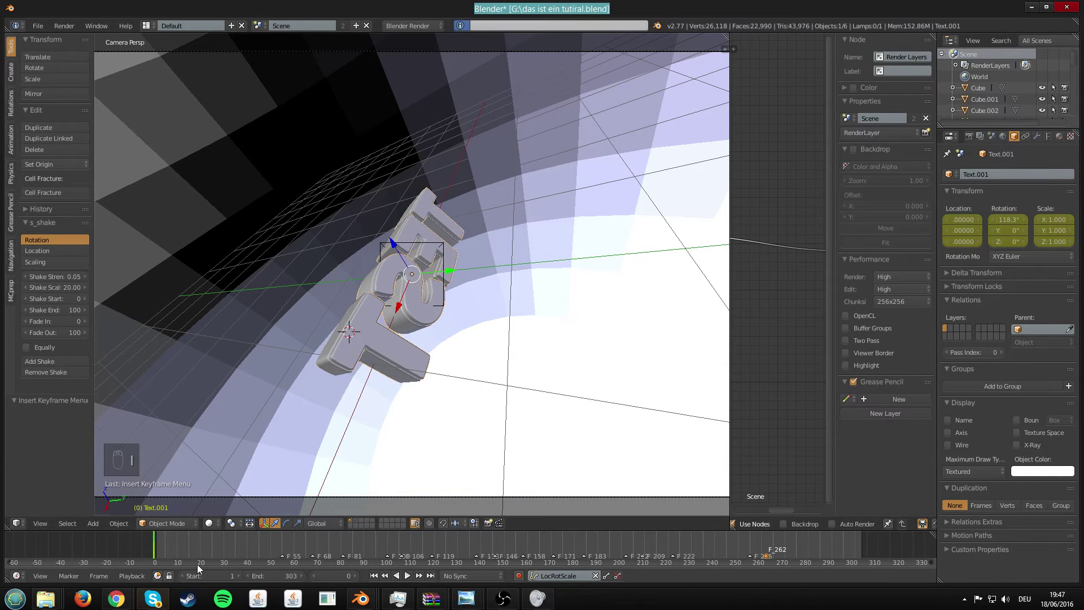
# Keyframe new X rotations at frame 55 and at frame 68 (58.2°)
pyautogui.moveTo(274, 550); pyautogui.dragTo(283, 546)
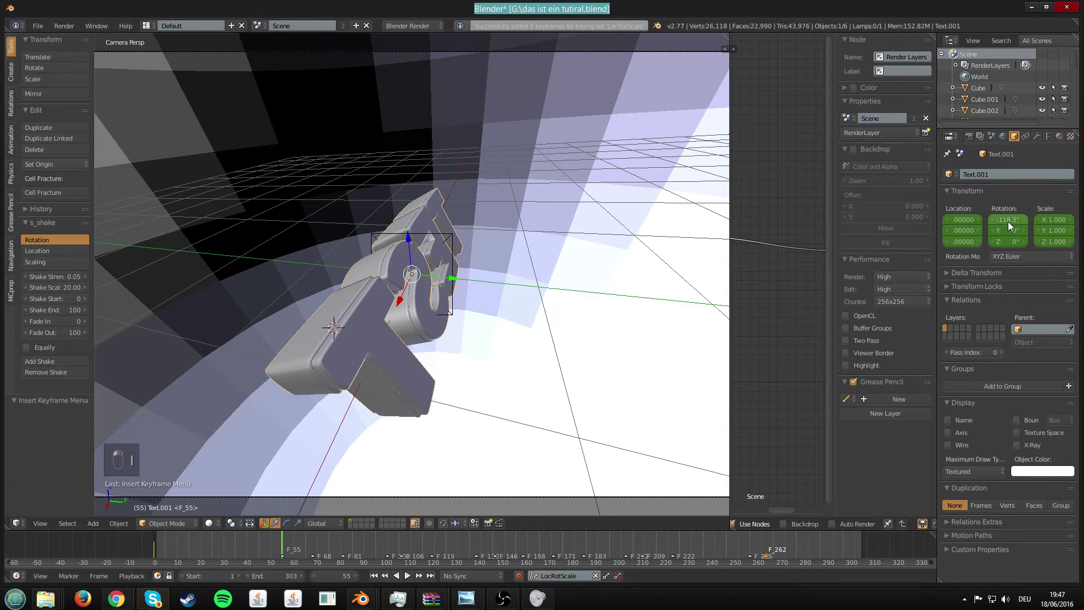
pyautogui.moveTo(1010, 225)
pyautogui.mouseDown()
pyautogui.moveTo(994, 226)
pyautogui.moveTo(1011, 226)
pyautogui.mouseUp()
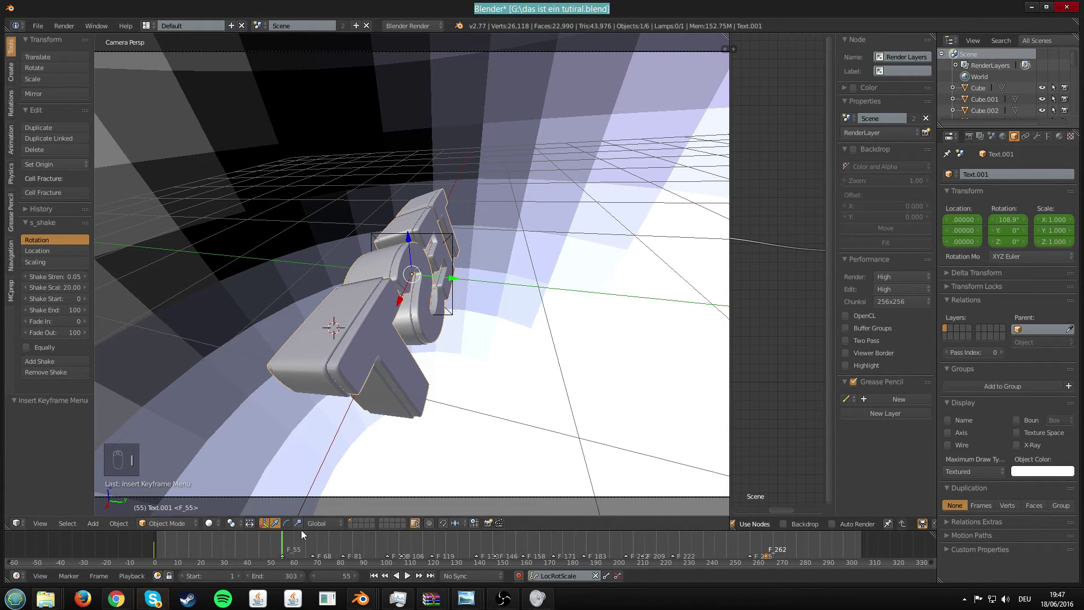
pyautogui.press('i')
pyautogui.click(312, 544)
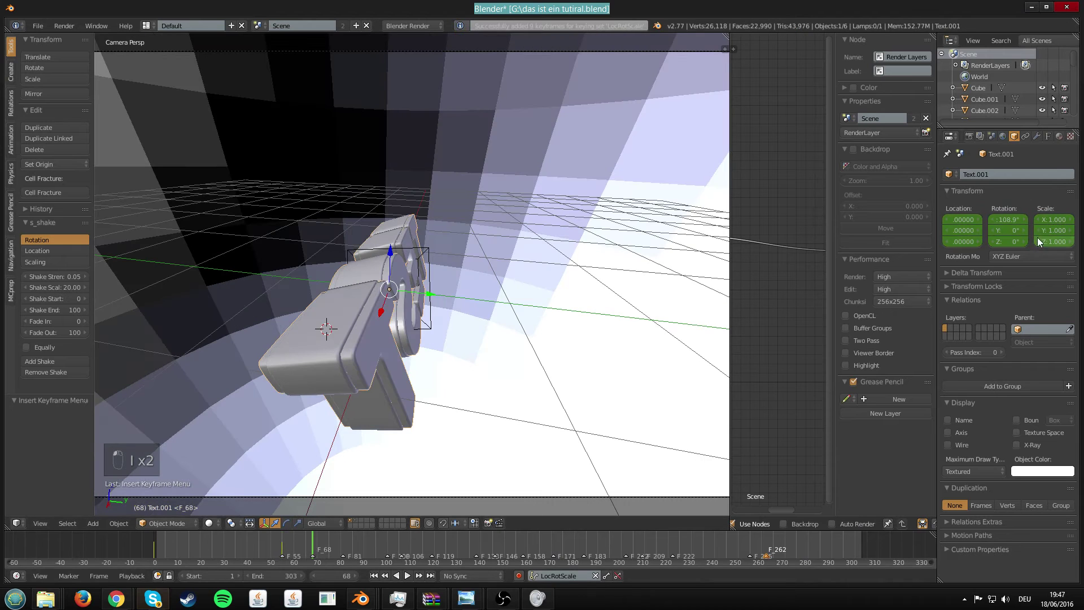
pyautogui.moveTo(1008, 219); pyautogui.dragTo(983, 219)
pyautogui.press('i')
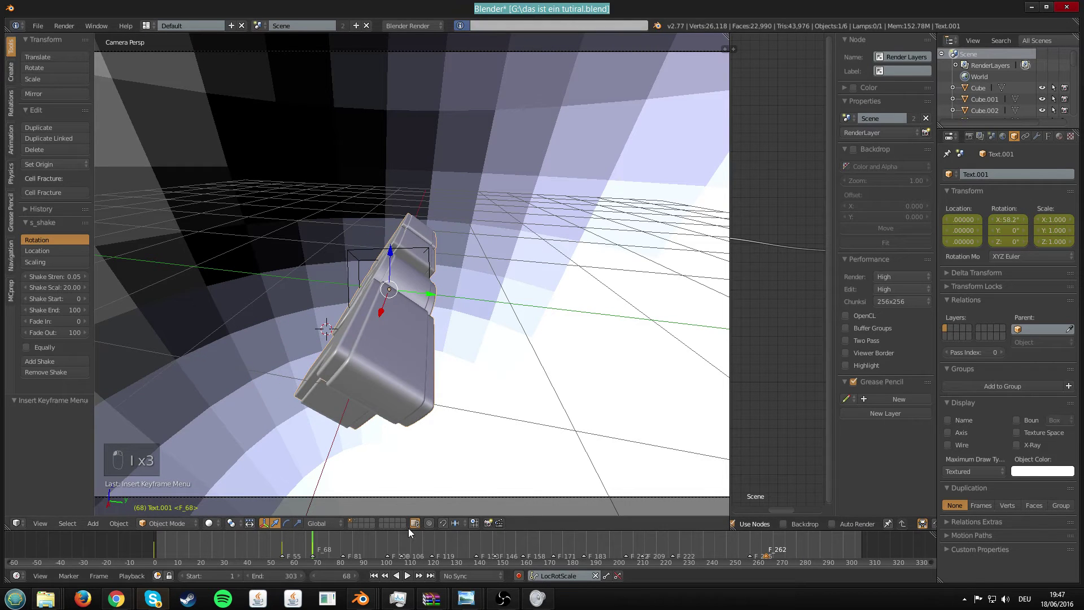
# Keyframe the text's X rotation at 15.1° on frame 81
pyautogui.click(341, 545)
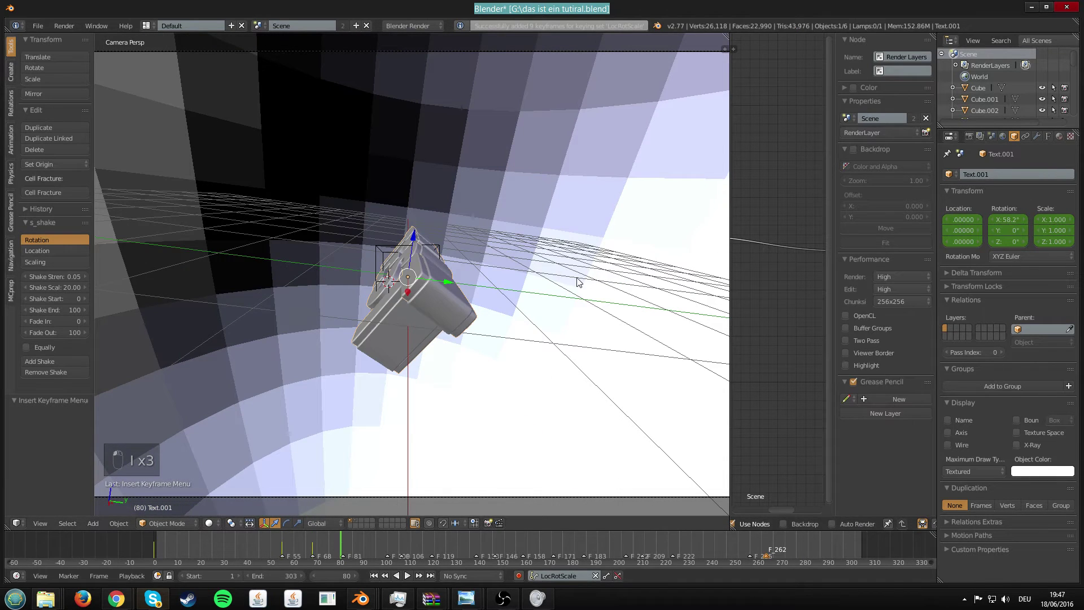
pyautogui.press('Right')
pyautogui.moveTo(1002, 224); pyautogui.dragTo(991, 225)
pyautogui.press('i')
pyautogui.press('i')
# Keyframe an upright 107.9° X rotation at frame 87, save, and play from the start
pyautogui.hotkey('alt', 'a')
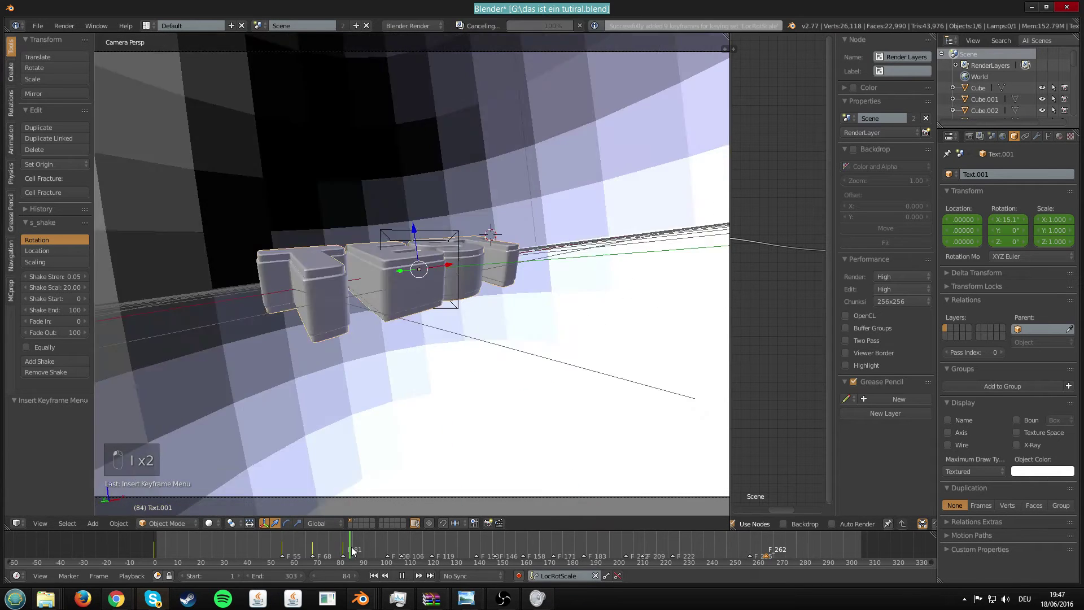
pyautogui.hotkey('alt', 'a')
pyautogui.moveTo(1008, 220); pyautogui.dragTo(1035, 219)
pyautogui.press('i')
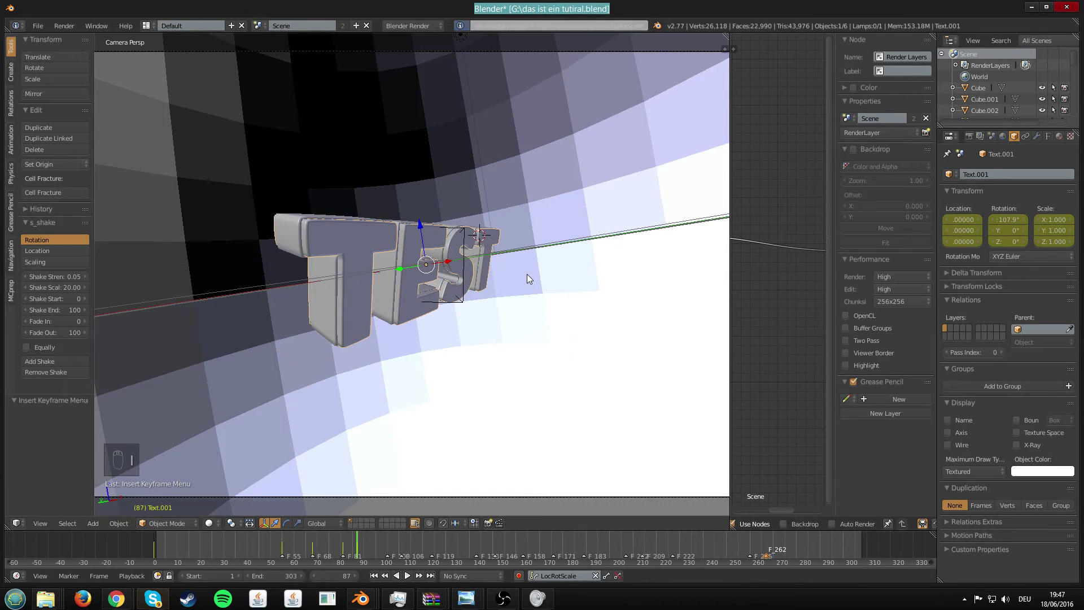
pyautogui.hotkey('ctrl', 's')
pyautogui.click(153, 543)
pyautogui.click(407, 576)
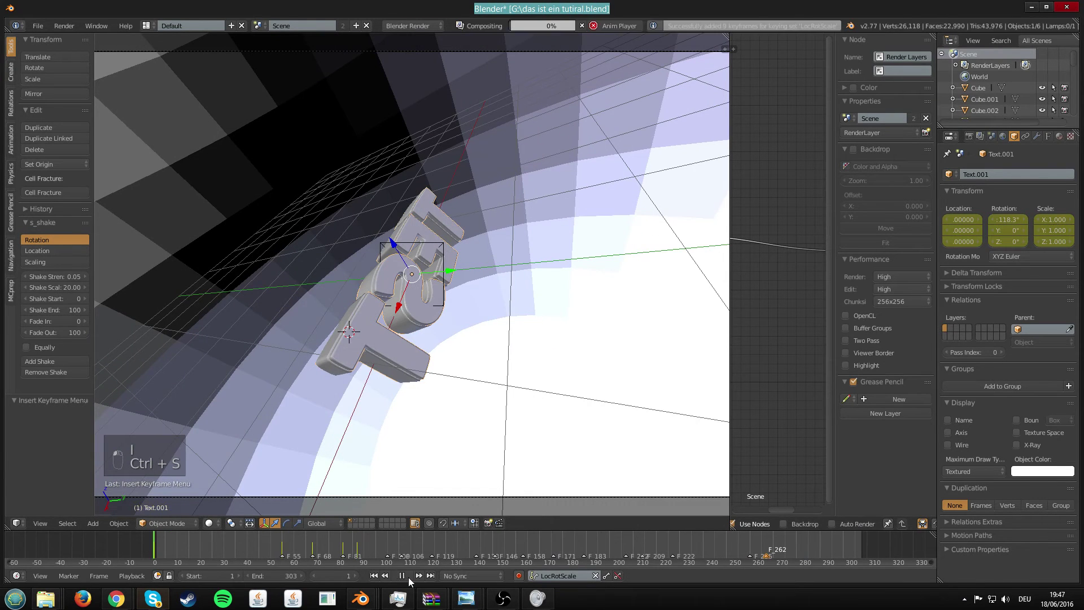
# Stop playback, save, and keyframe the text's rotation at frame 184
pyautogui.hotkey('ctrl', 's')
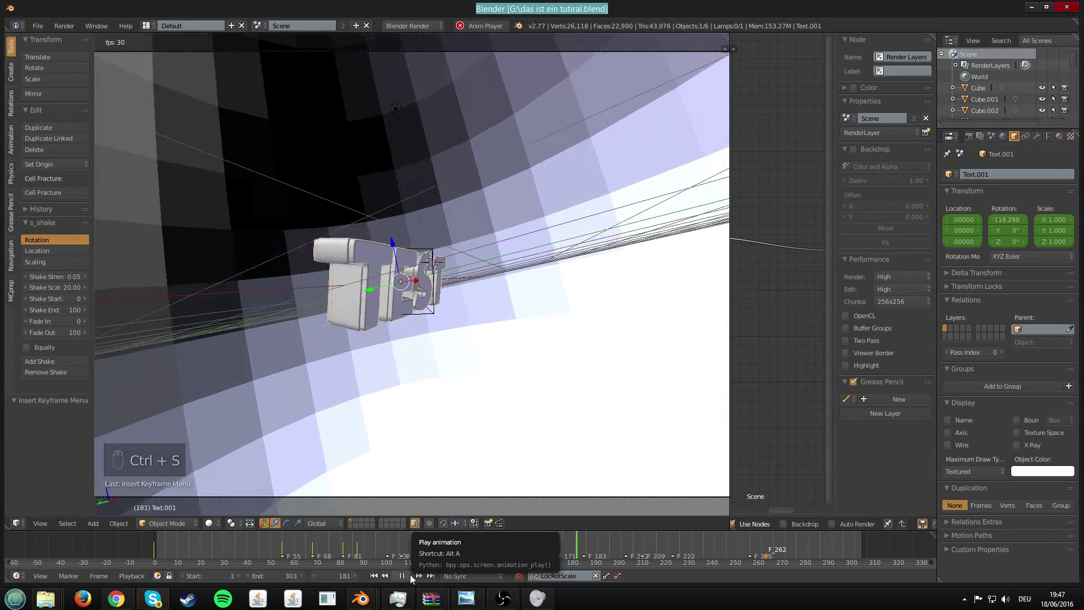
pyautogui.click(402, 576)
pyautogui.hotkey('ctrl', 's')
pyautogui.click(581, 544)
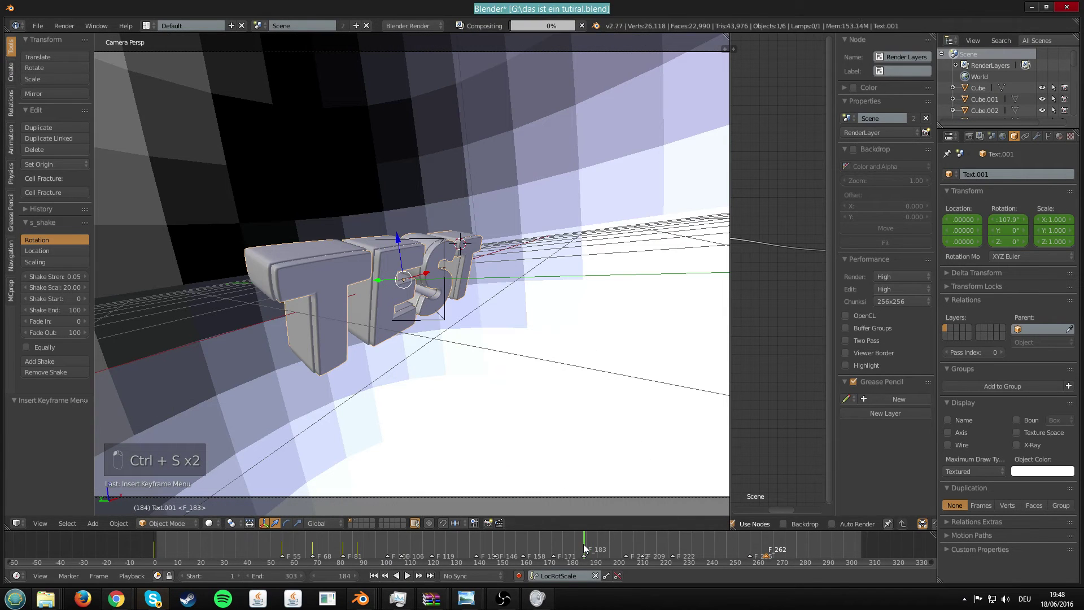
pyautogui.press('i')
pyautogui.press('i')
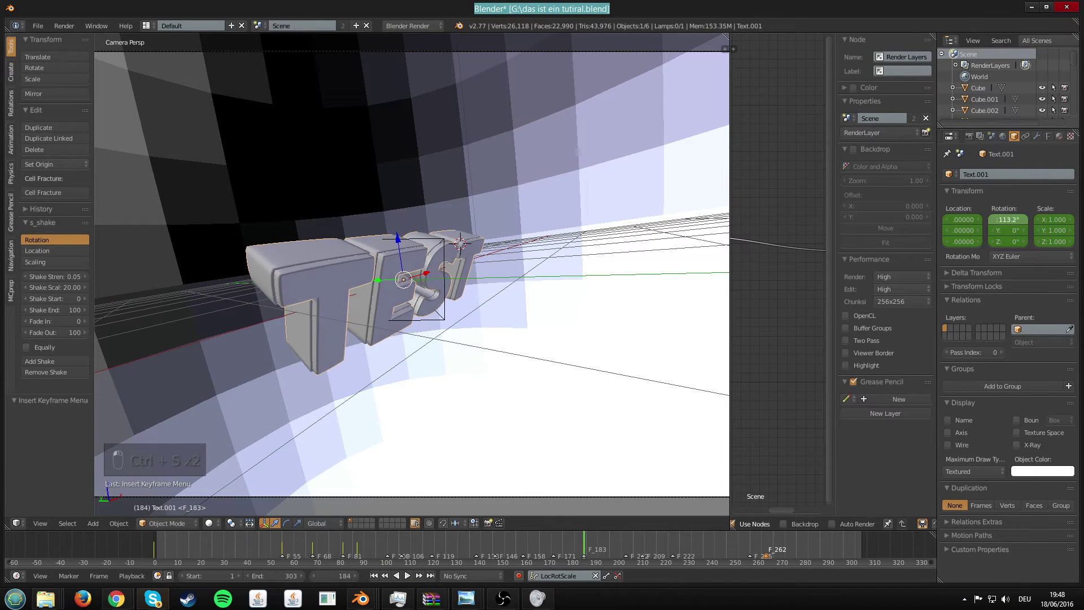
# Keyframe about 54° X rotation at frame 189, move near the last frame, and save
pyautogui.click(595, 543)
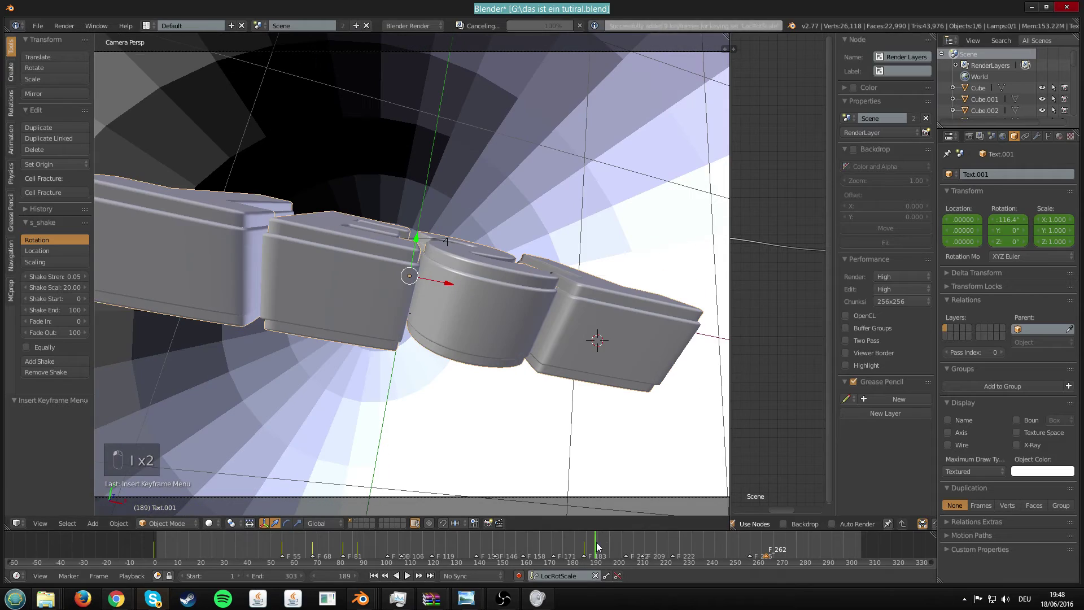
pyautogui.moveTo(1012, 220); pyautogui.dragTo(978, 219)
pyautogui.press('i')
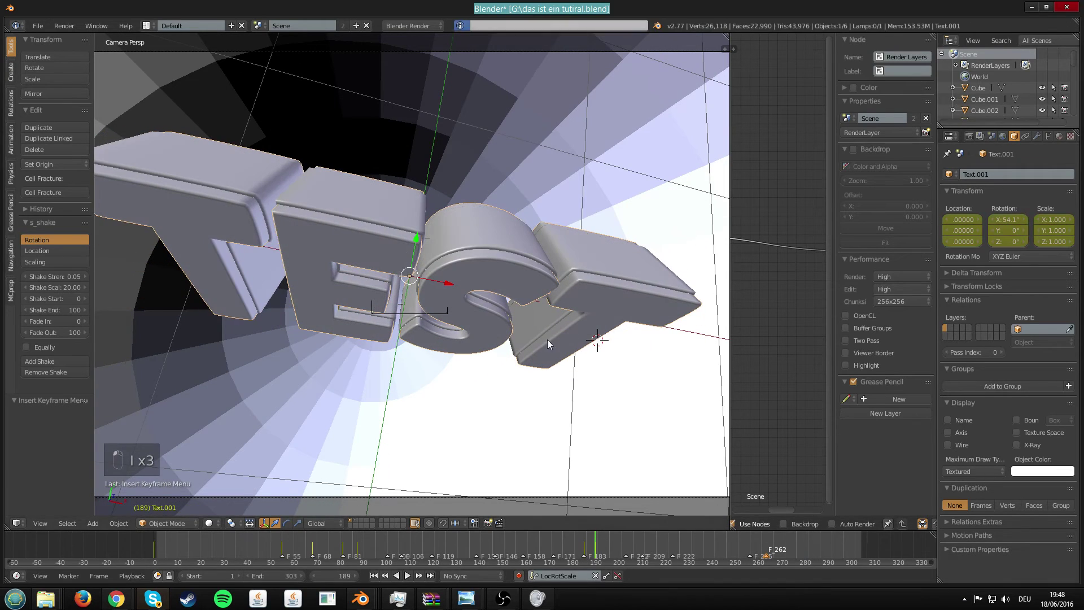
pyautogui.moveTo(599, 551); pyautogui.dragTo(818, 542)
pyautogui.hotkey('alt', 'a')
pyautogui.hotkey('ctrl', 's')
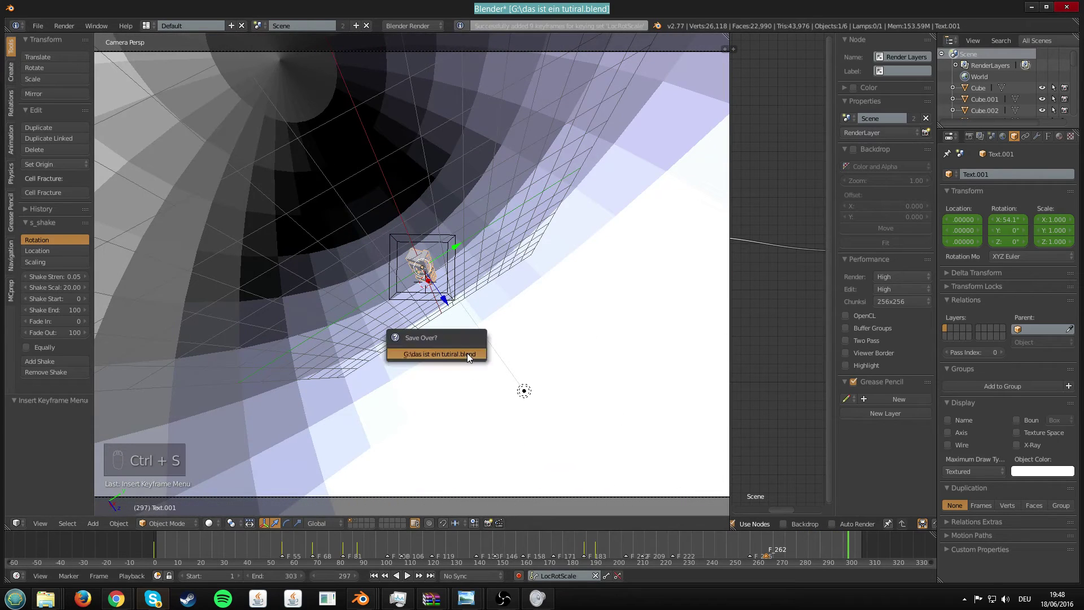
pyautogui.click(467, 353)
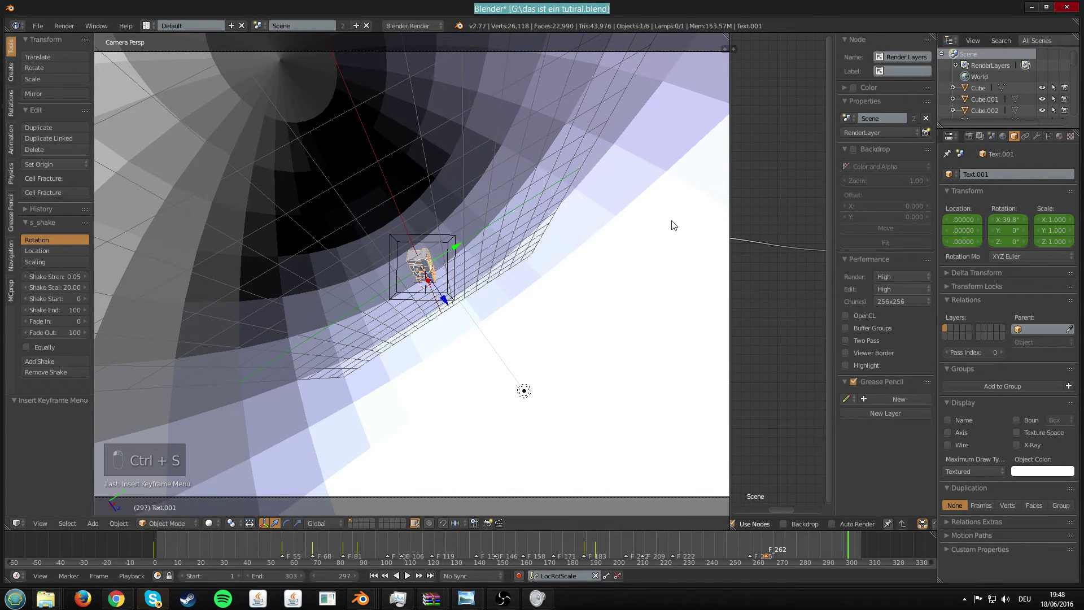
# Keyframe the final X rotation (about 40°) at frame 297 and start playback
pyautogui.press('i')
pyautogui.click(397, 575)
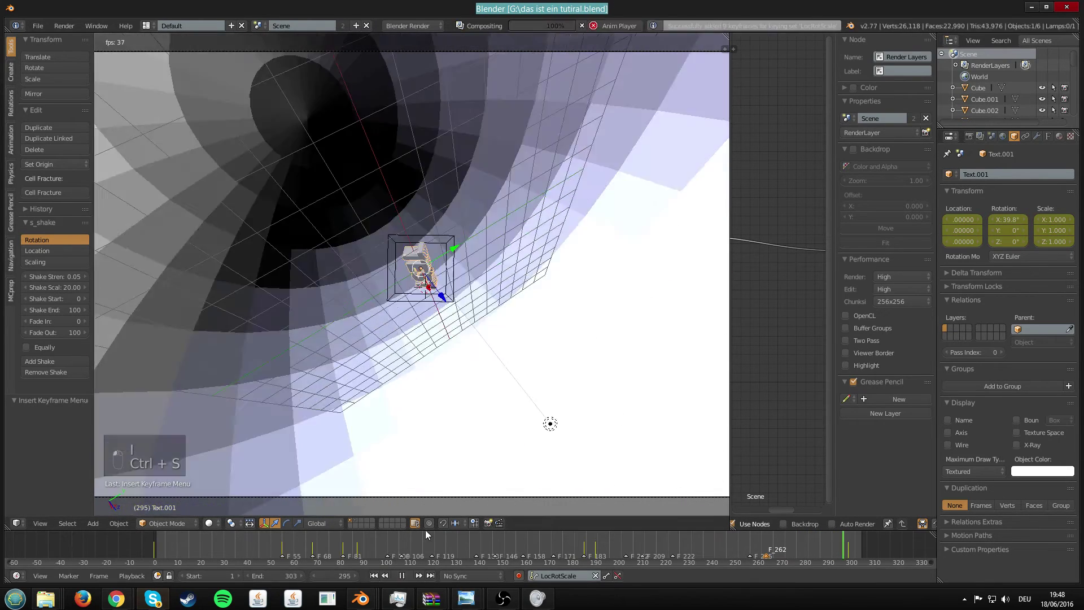
pyautogui.click(407, 575)
pyautogui.click(407, 576)
# Save during playback, stop at frame 65, and widen the node editor beside the viewport
pyautogui.hotkey('ctrl', 's')
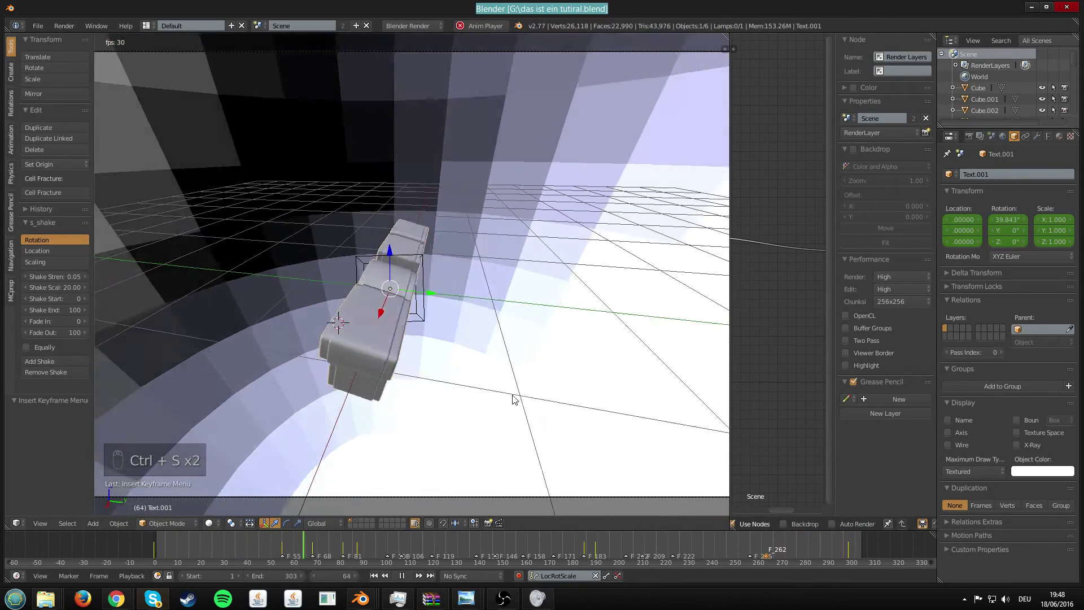
pyautogui.hotkey('ctrl', 's')
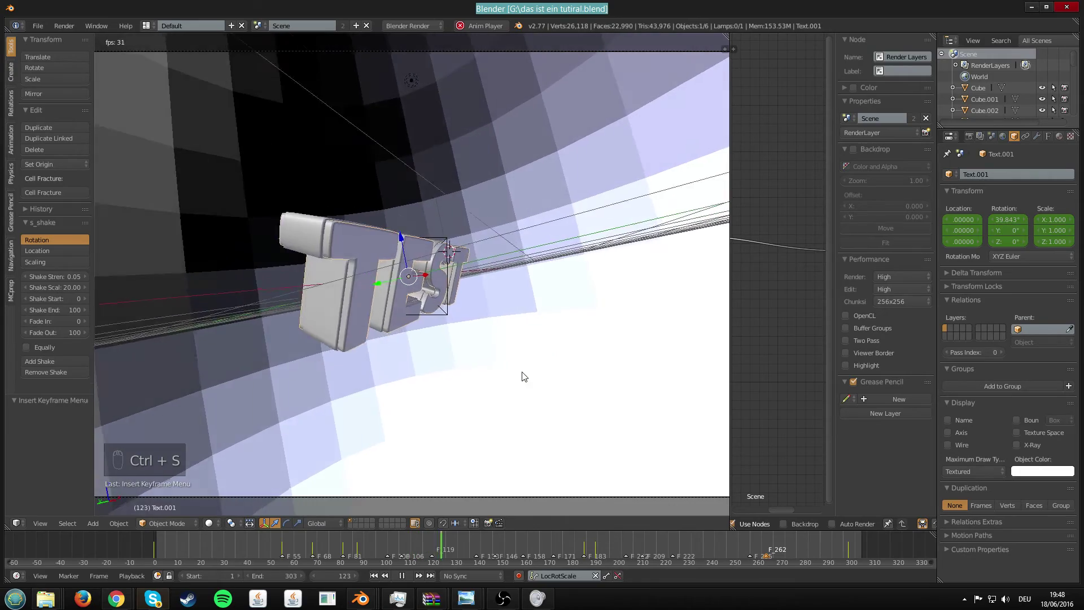
pyautogui.hotkey('ctrl', 's')
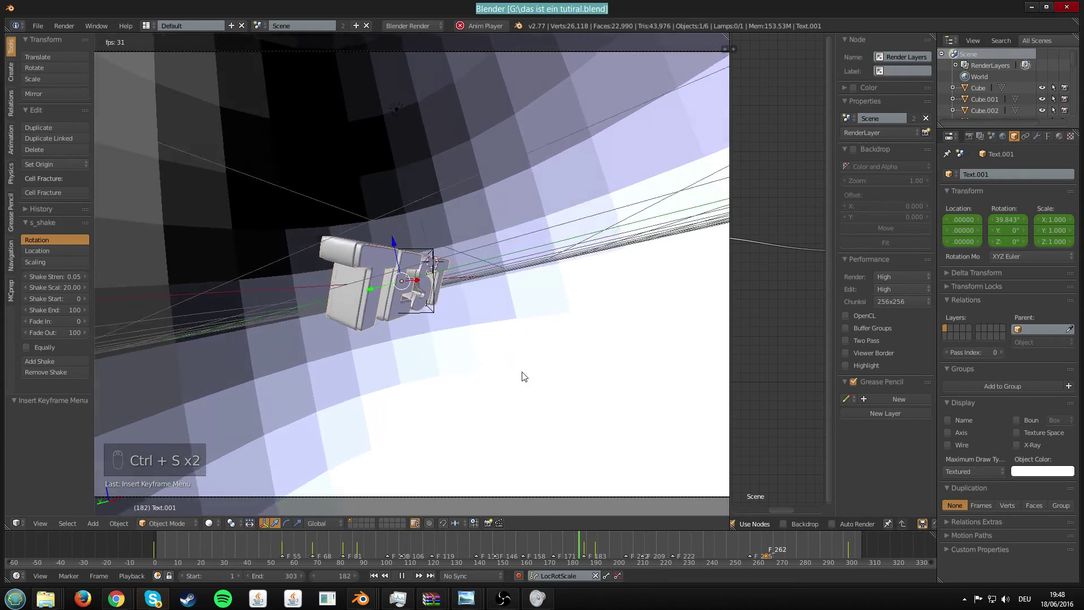
pyautogui.hotkey('ctrl', 's')
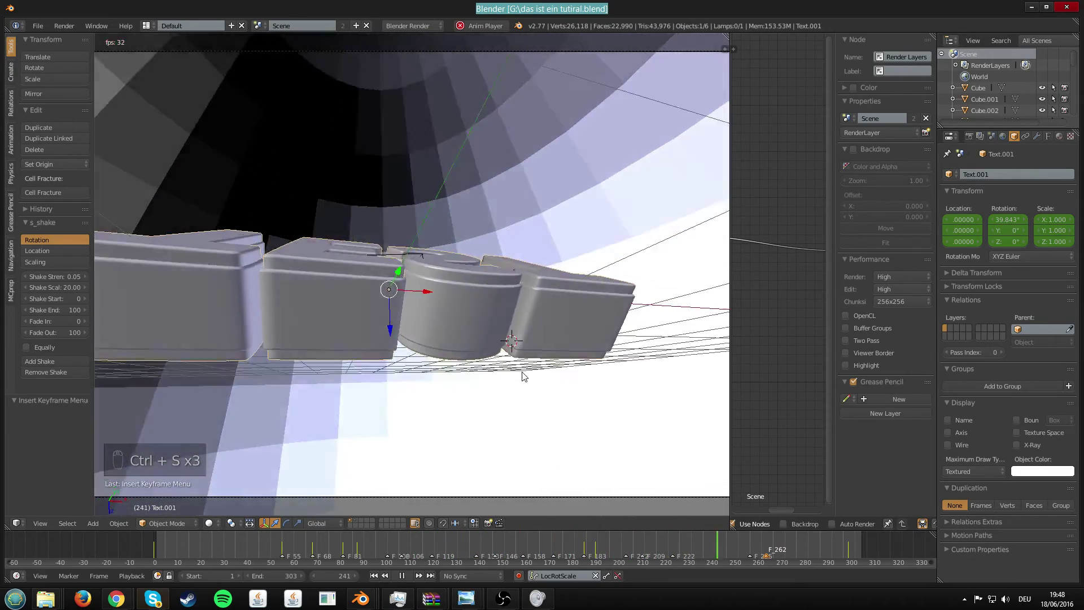
pyautogui.hotkey('ctrl', 's')
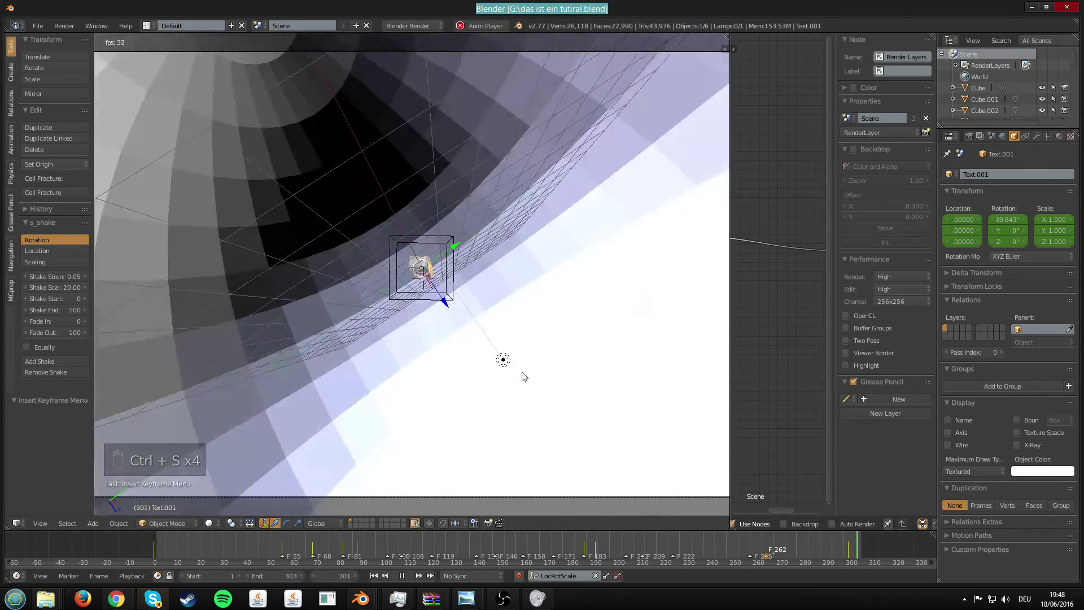
pyautogui.hotkey('ctrl', 's')
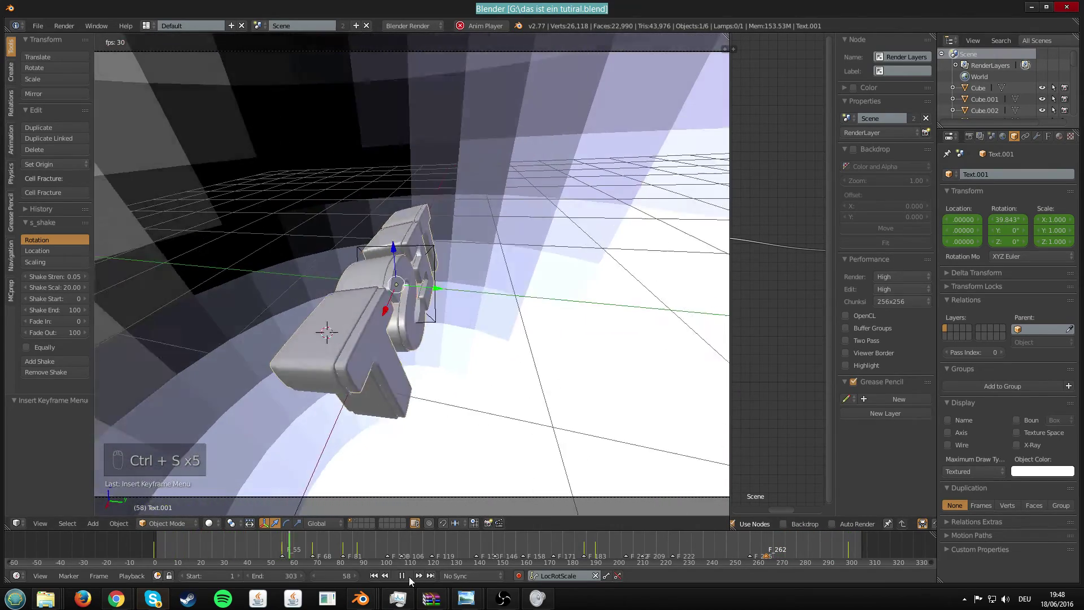
pyautogui.click(402, 575)
pyautogui.hotkey('ctrl', 's')
pyautogui.moveTo(730, 356); pyautogui.dragTo(371, 368)
# Shift the Render Layers node further left and save
pyautogui.hotkey('ctrl', 's')
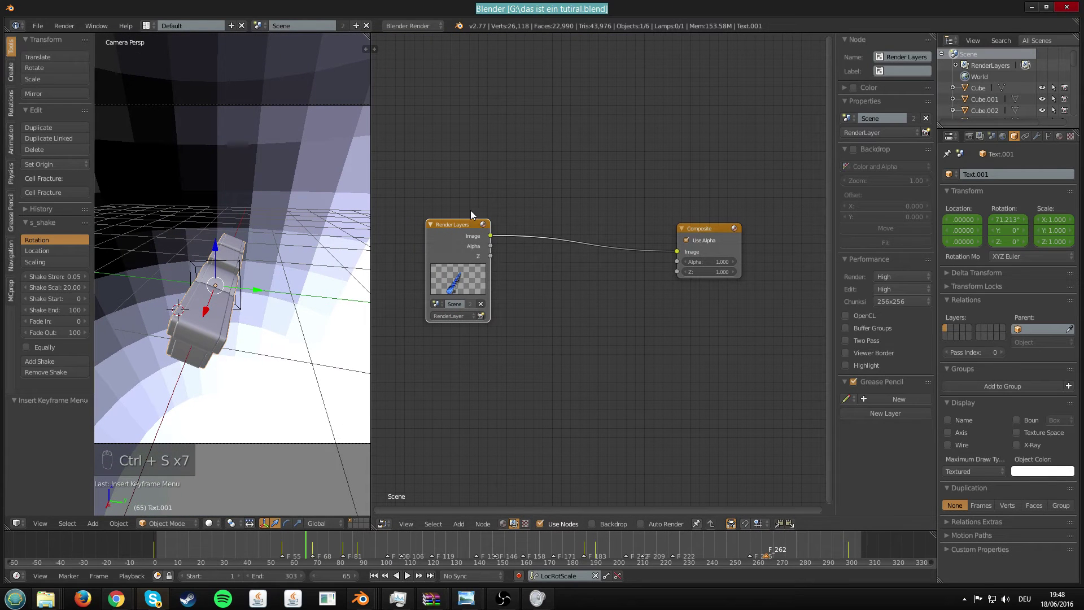
pyautogui.moveTo(459, 223); pyautogui.dragTo(412, 221)
pyautogui.hotkey('ctrl', 's')
# Append all node groups from BlendPack[Compositing].blend's NodeTree and save
pyautogui.click(37, 26)
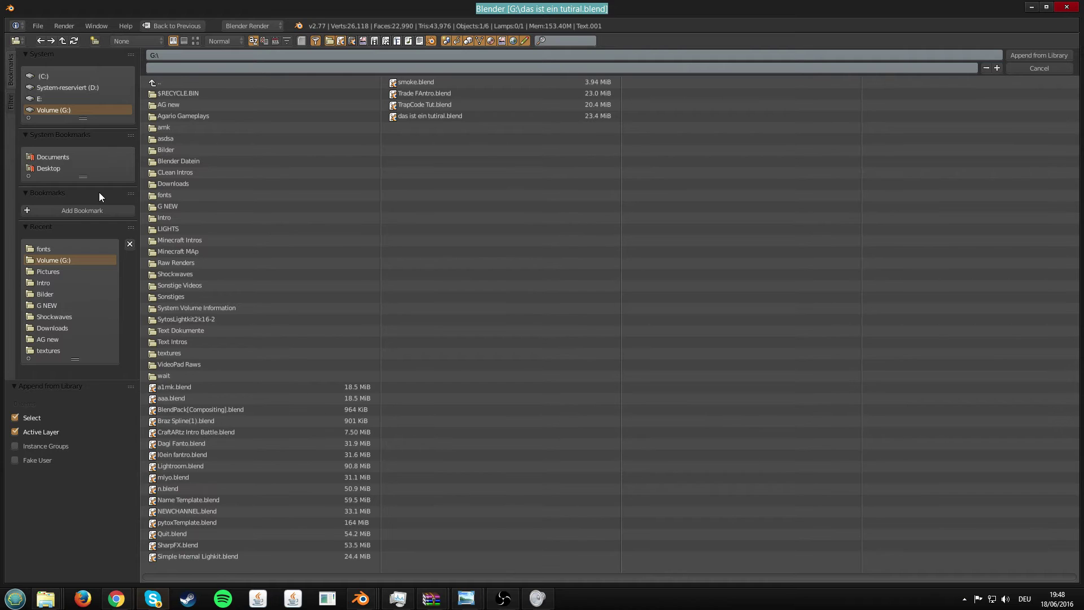
pyautogui.click(196, 41)
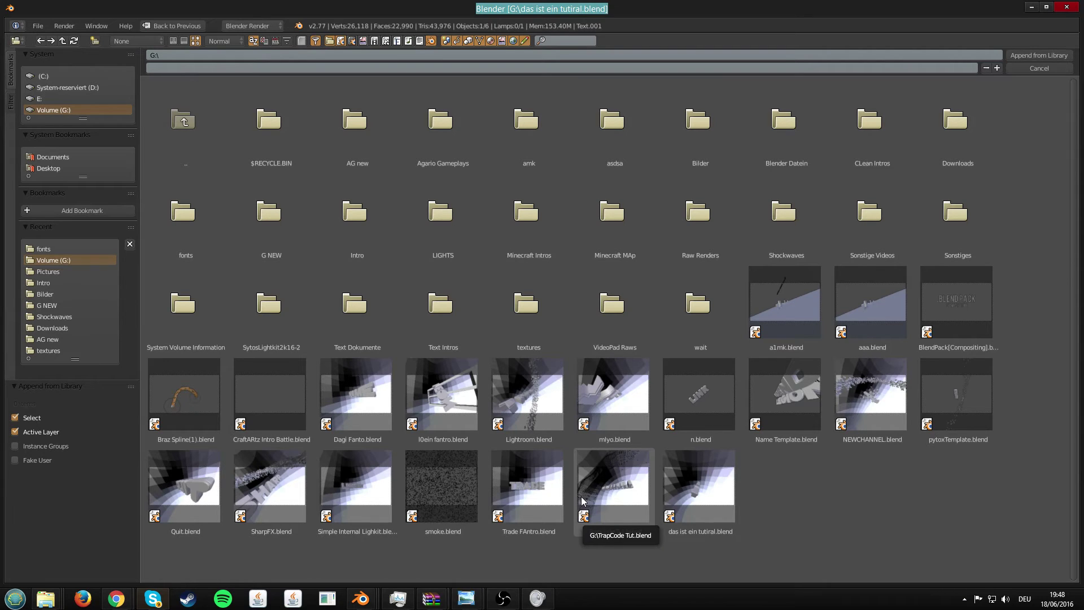
pyautogui.doubleClick(981, 337)
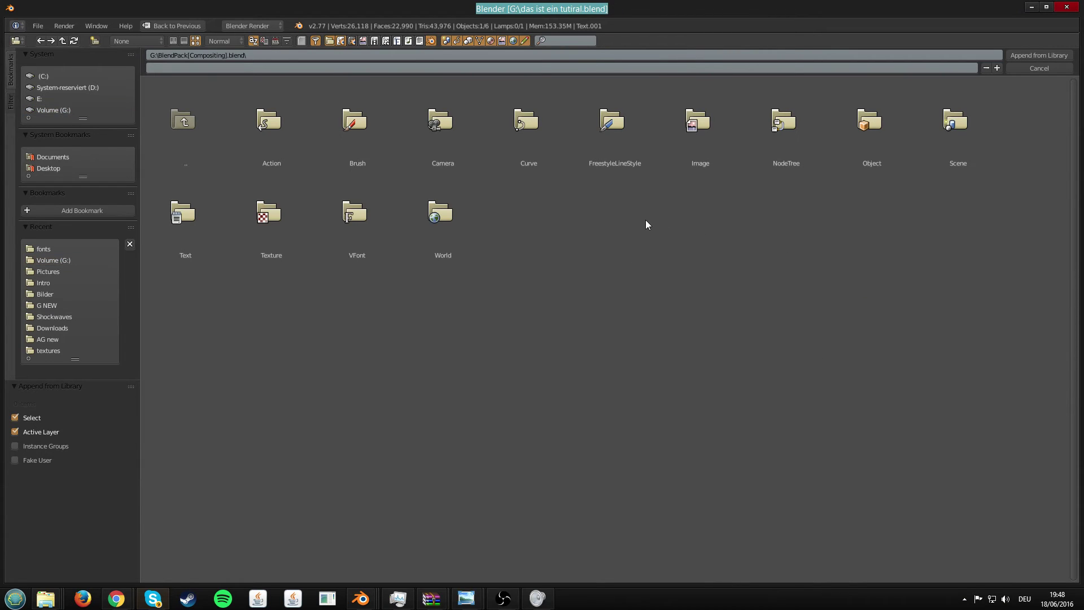
pyautogui.click(779, 164)
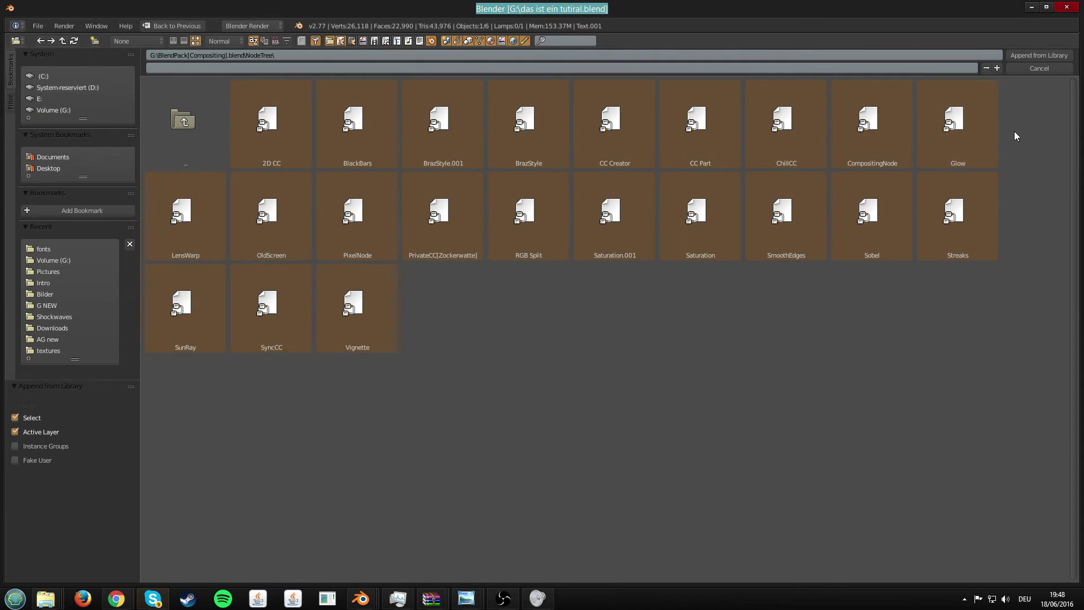
pyautogui.click(1062, 57)
pyautogui.hotkey('ctrl', 's')
# Render frame 93 with F12 and save over the file
pyautogui.click(208, 462)
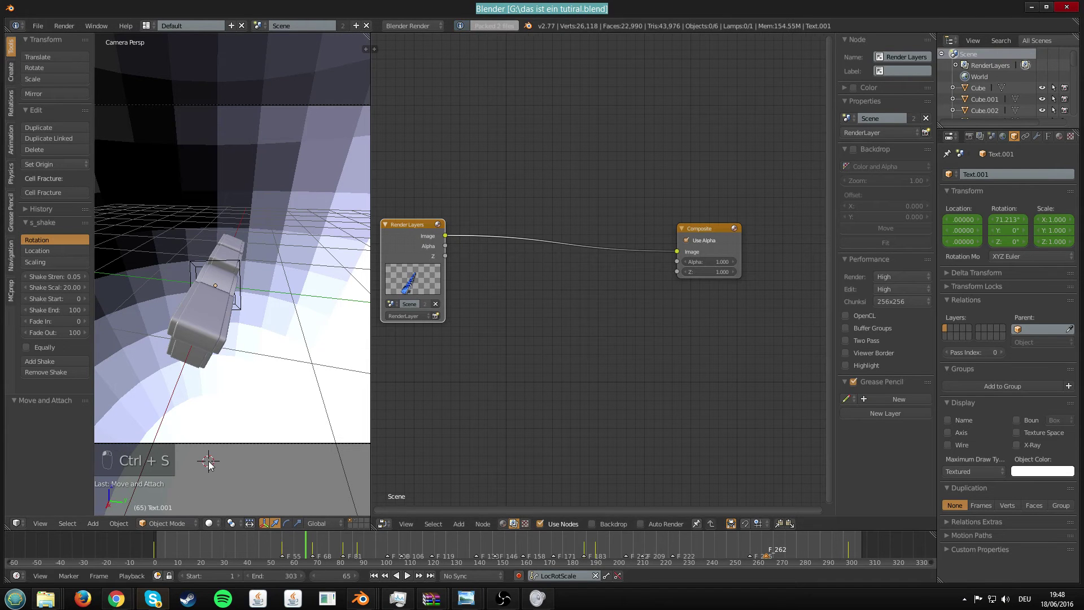
pyautogui.moveTo(238, 549); pyautogui.dragTo(370, 534)
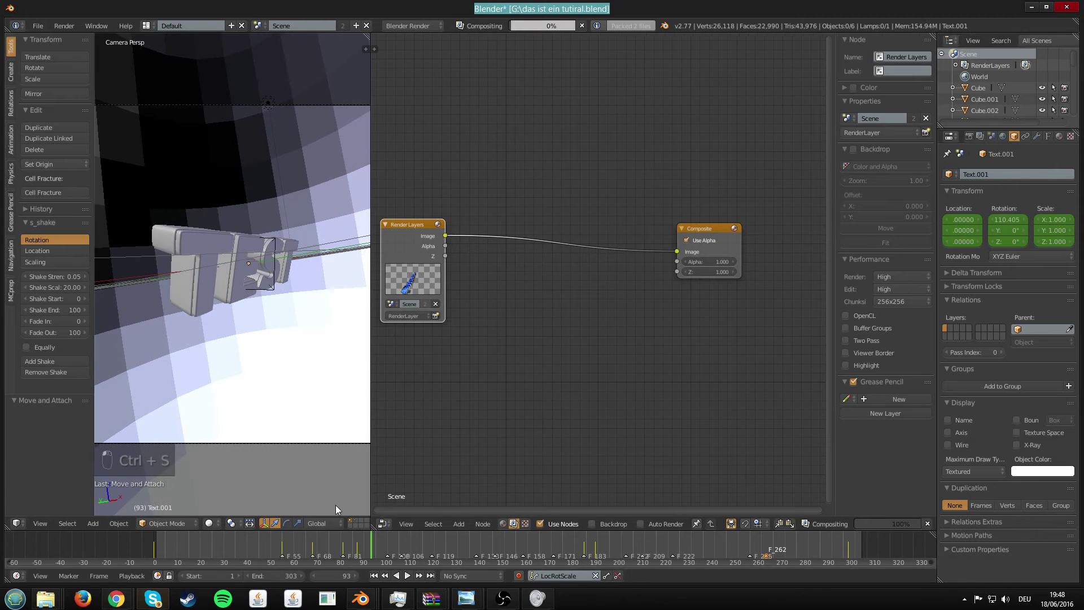
pyautogui.press('F12')
pyautogui.hotkey('ctrl', 's')
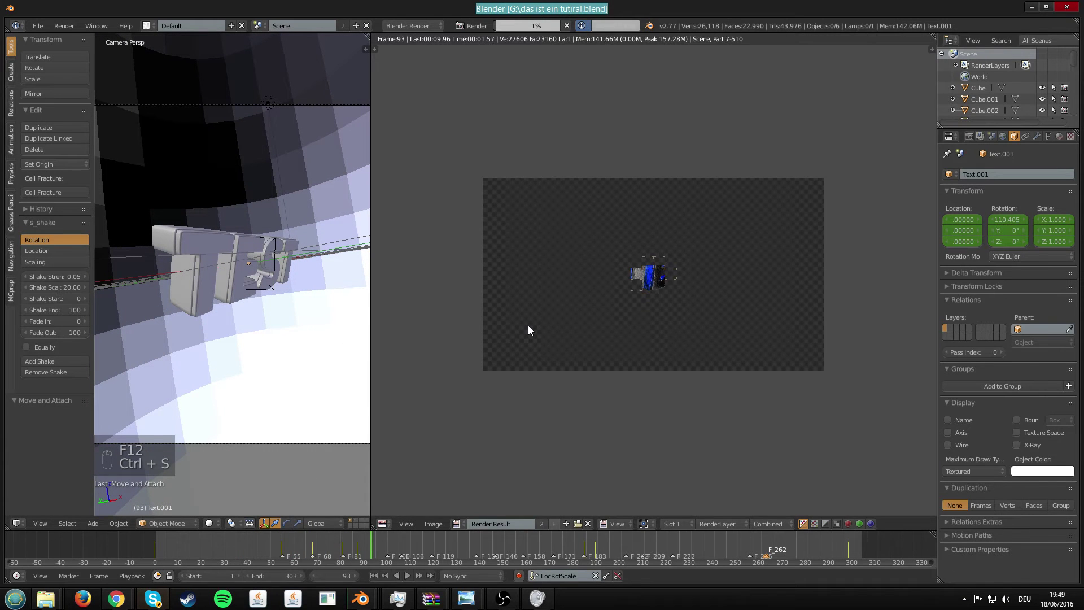
pyautogui.hotkey('ctrl', 's')
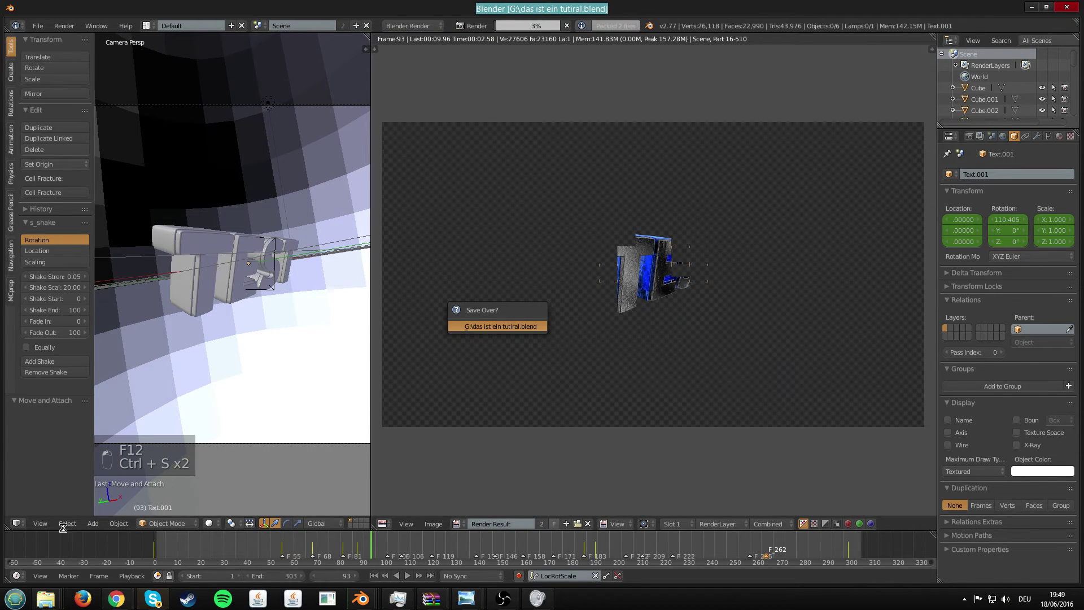
pyautogui.click(500, 326)
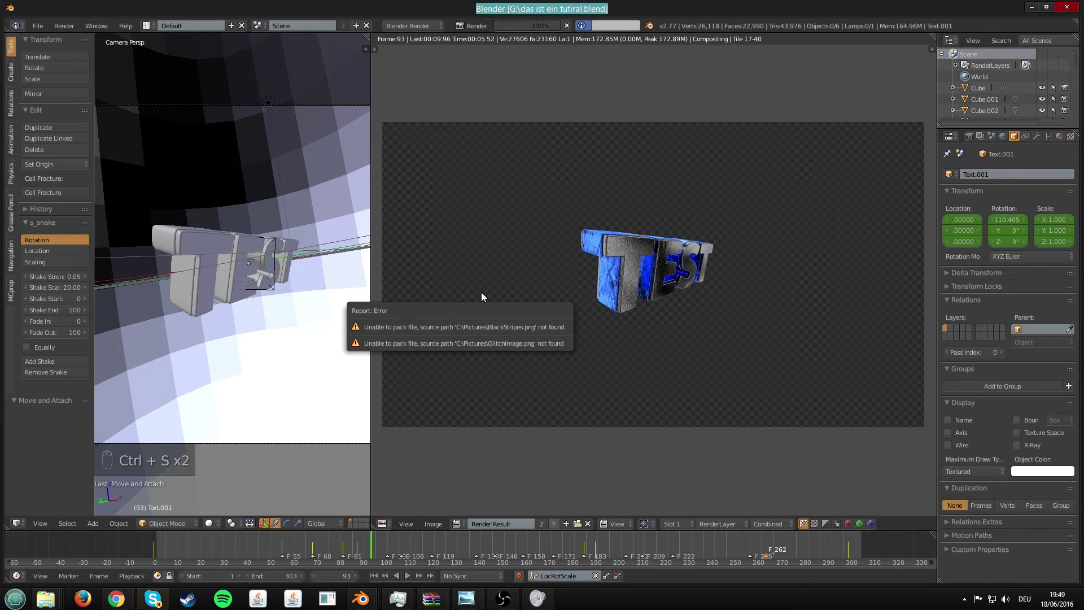
# Turn the left area into a UV/Image Editor showing the render result, and save
pyautogui.click(23, 522)
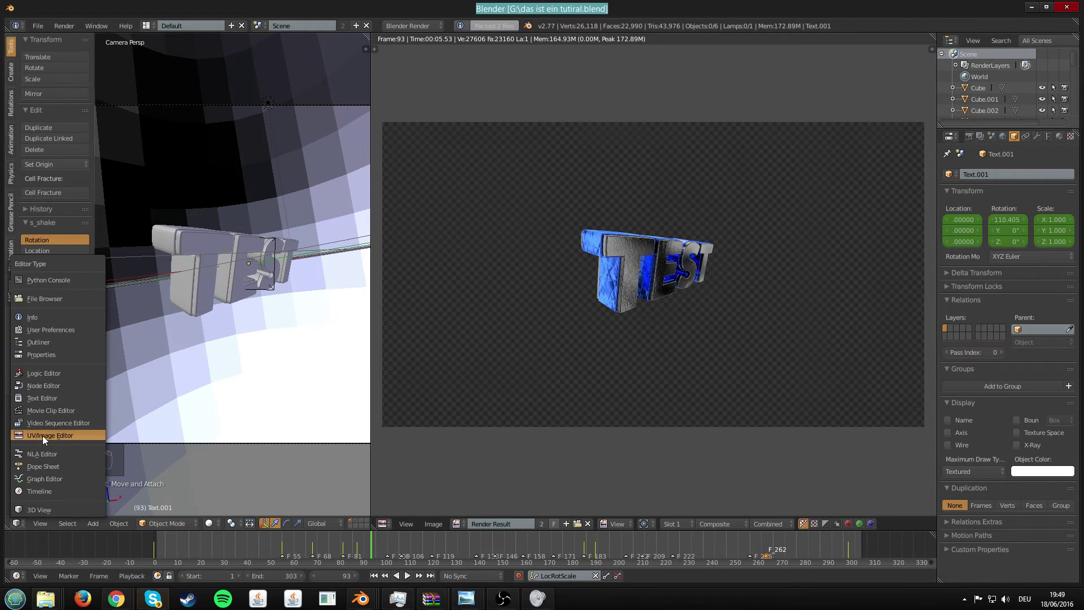
pyautogui.click(44, 433)
pyautogui.hotkey('ctrl', 's')
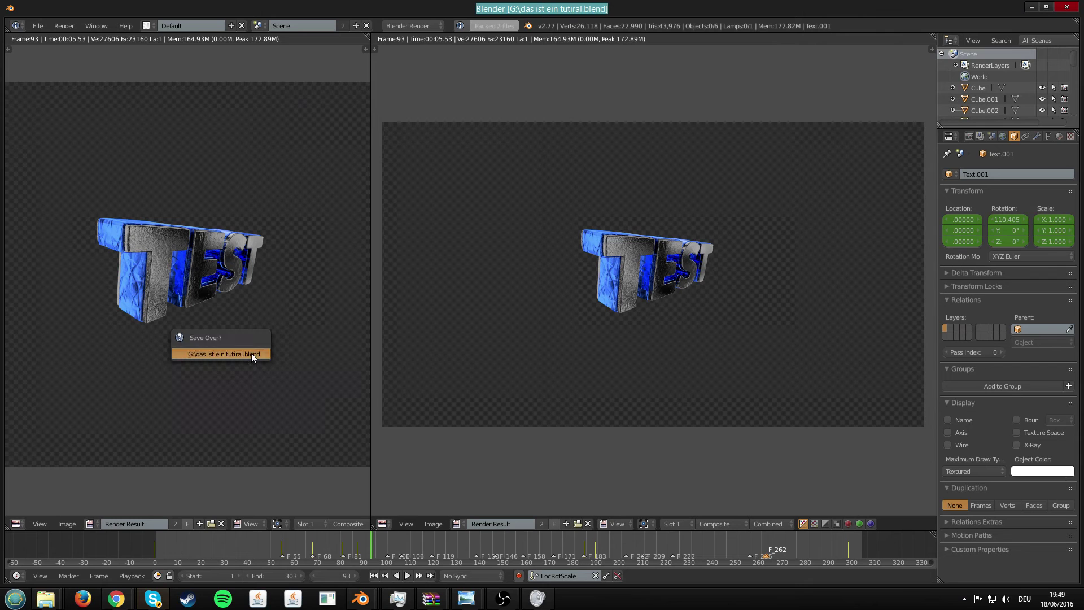
pyautogui.click(252, 354)
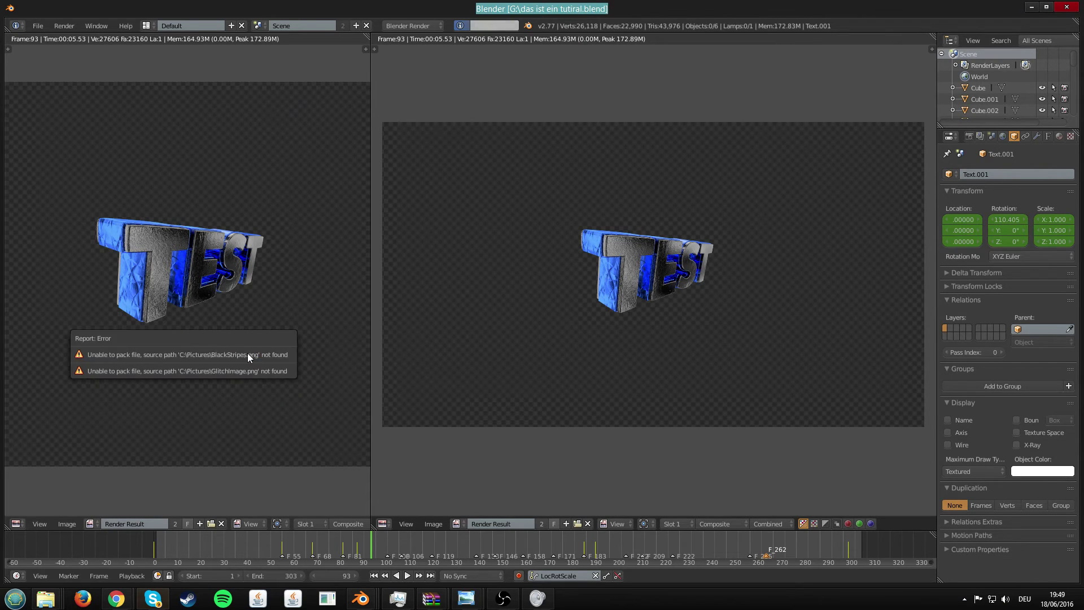
# Switch the right area to the Node Editor, move Render Layers further left, and save
pyautogui.click(384, 523)
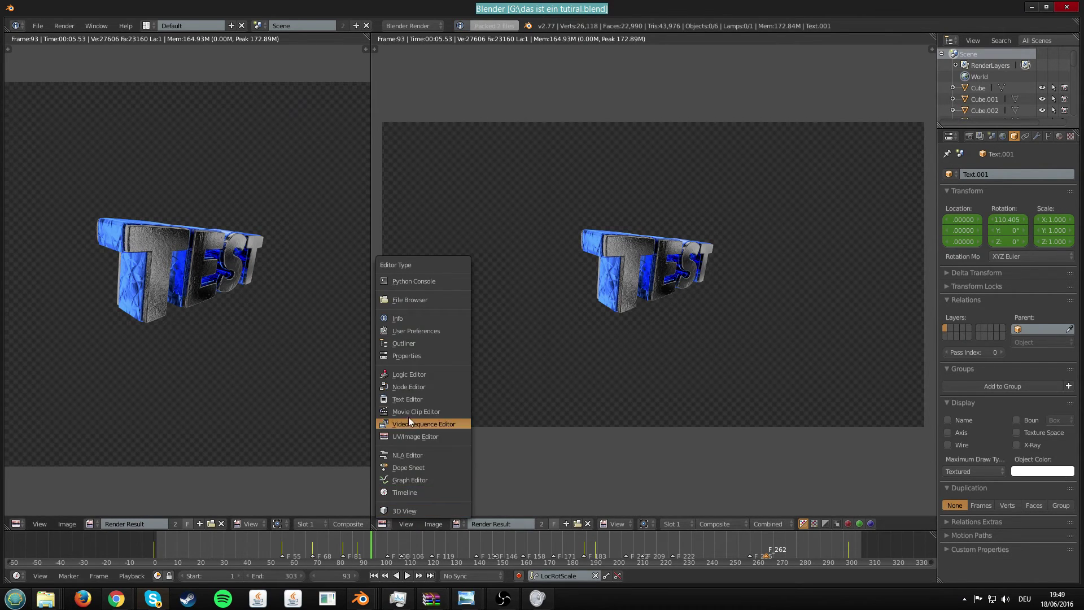
pyautogui.click(400, 386)
pyautogui.hotkey('ctrl', 's')
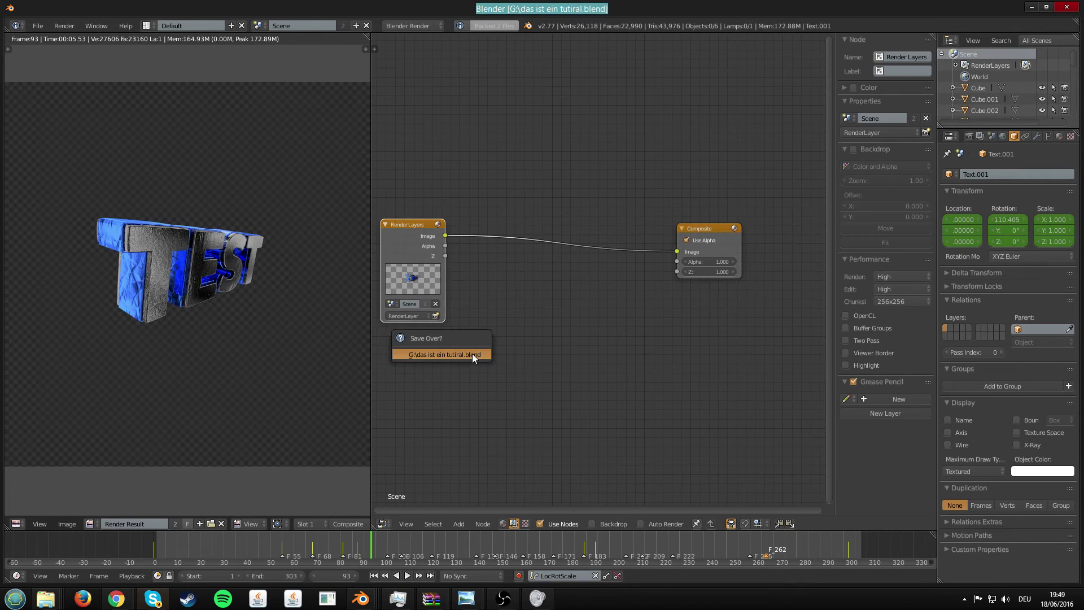
pyautogui.click(472, 354)
pyautogui.moveTo(509, 292); pyautogui.dragTo(571, 295, button='middle')
pyautogui.moveTo(448, 231); pyautogui.dragTo(371, 245)
pyautogui.hotkey('ctrl', 's')
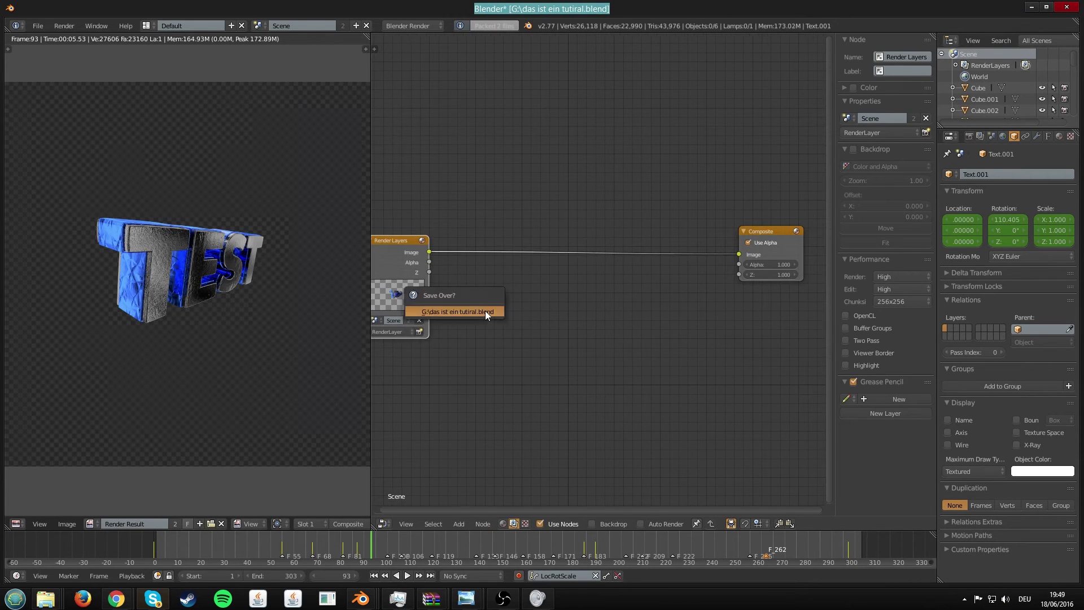
pyautogui.click(485, 312)
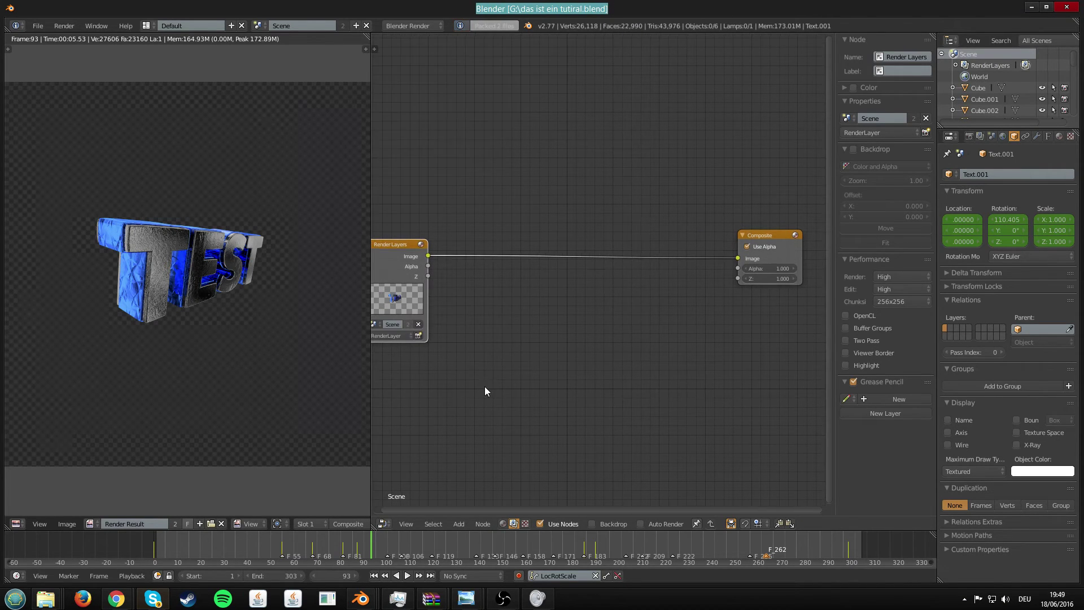
# Browse the Add menu's Group list of appended node groups
pyautogui.hotkey('shift', 'a')
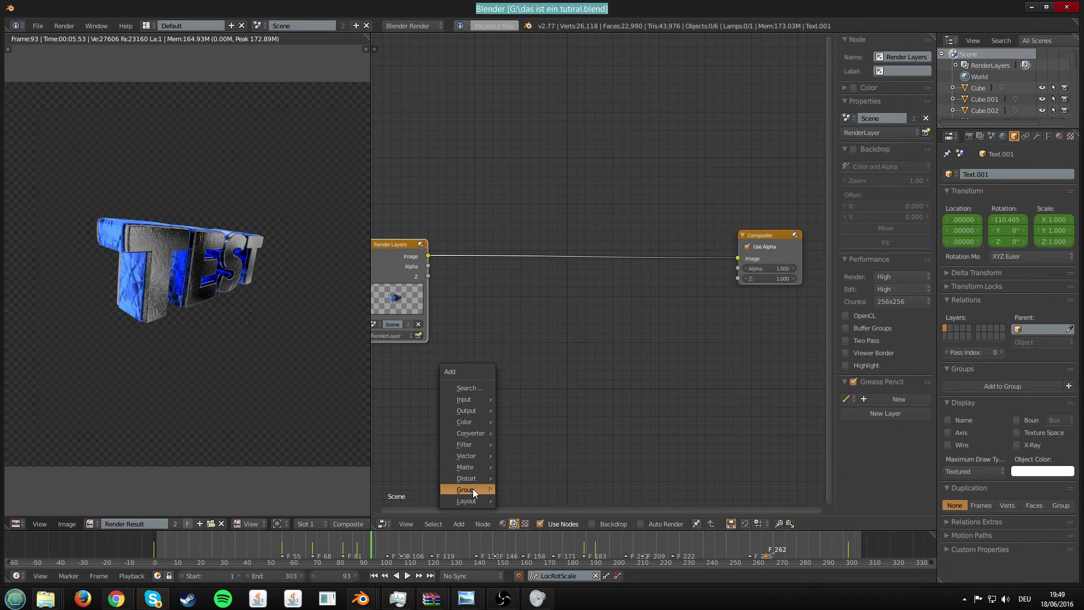
pyautogui.moveTo(472, 488)
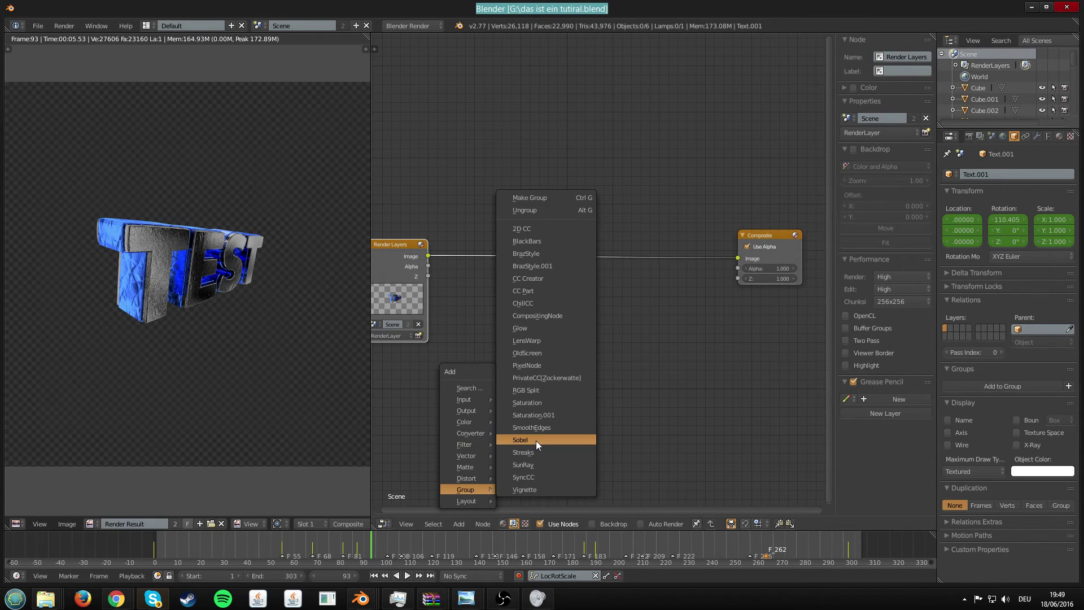
pyautogui.press('Escape')
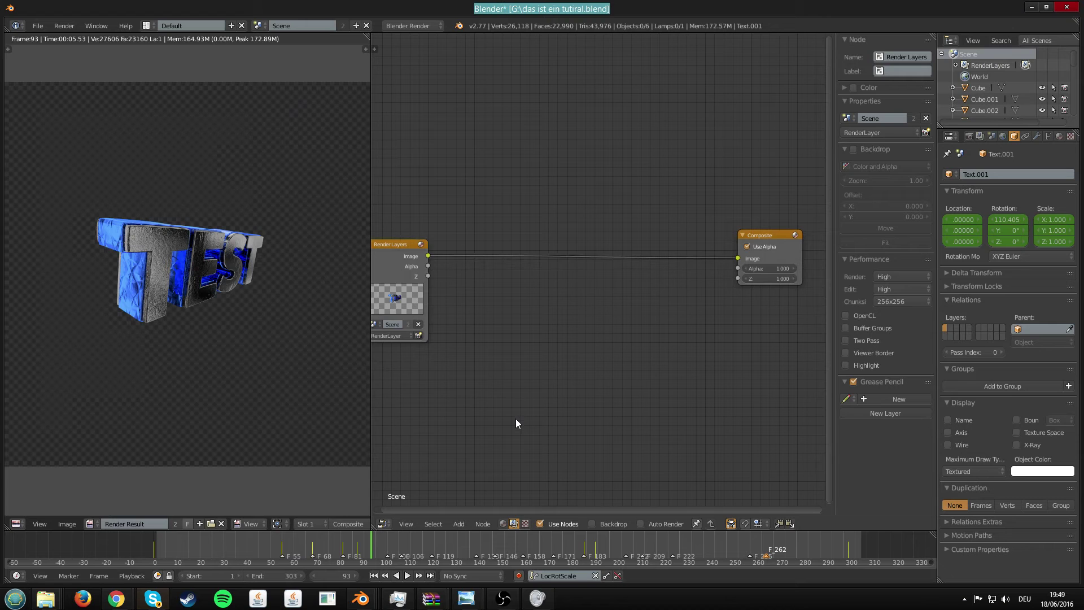
pyautogui.hotkey('shift', 'a')
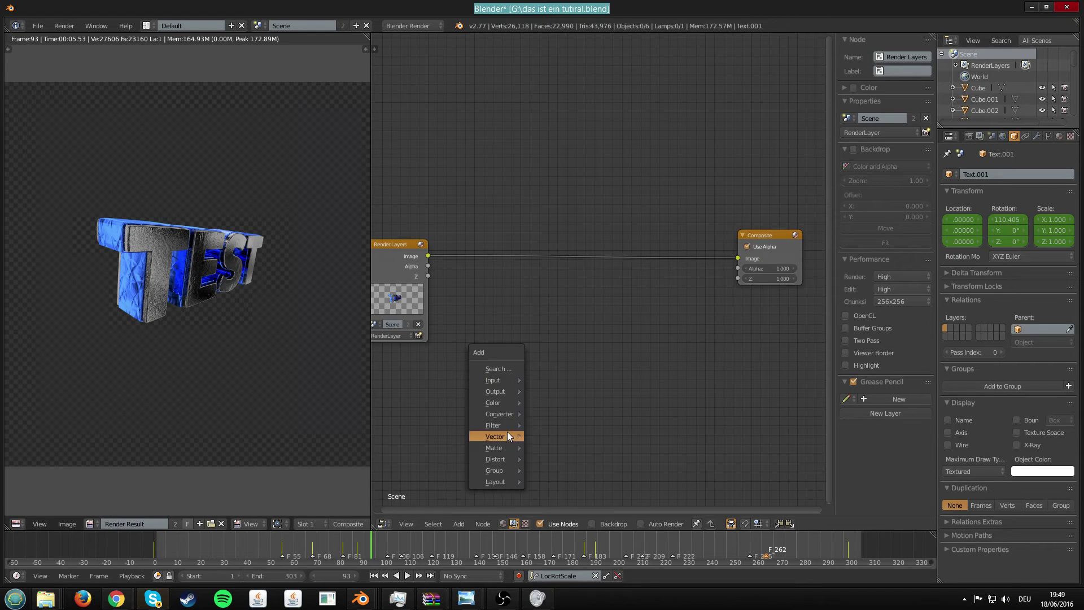
pyautogui.moveTo(501, 469)
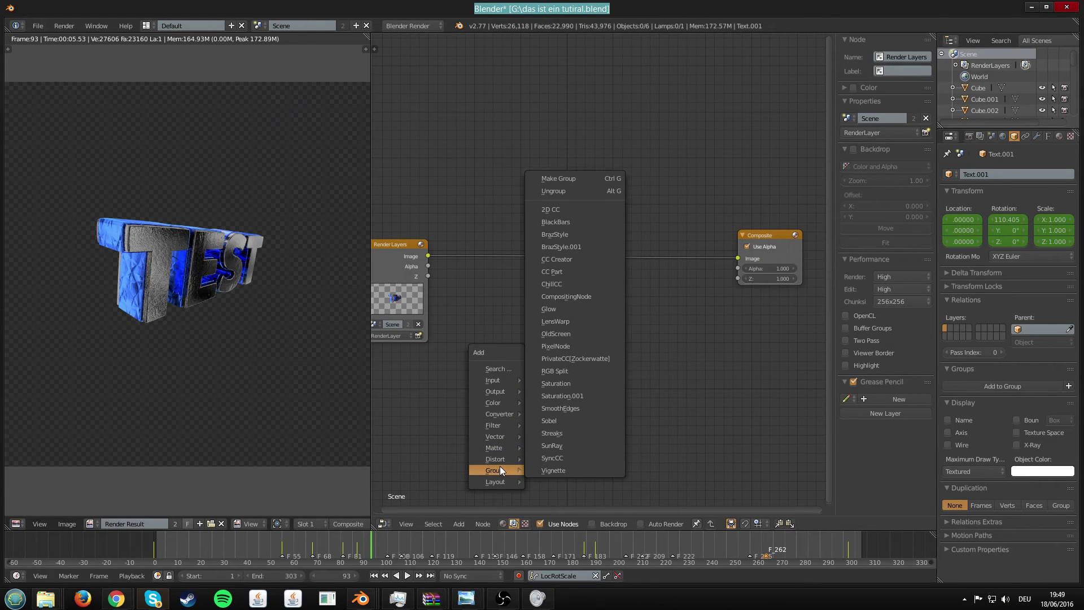
# Insert the SyncCC group node between Render Layers and Composite, and save
pyautogui.click(547, 458)
pyautogui.click(458, 250)
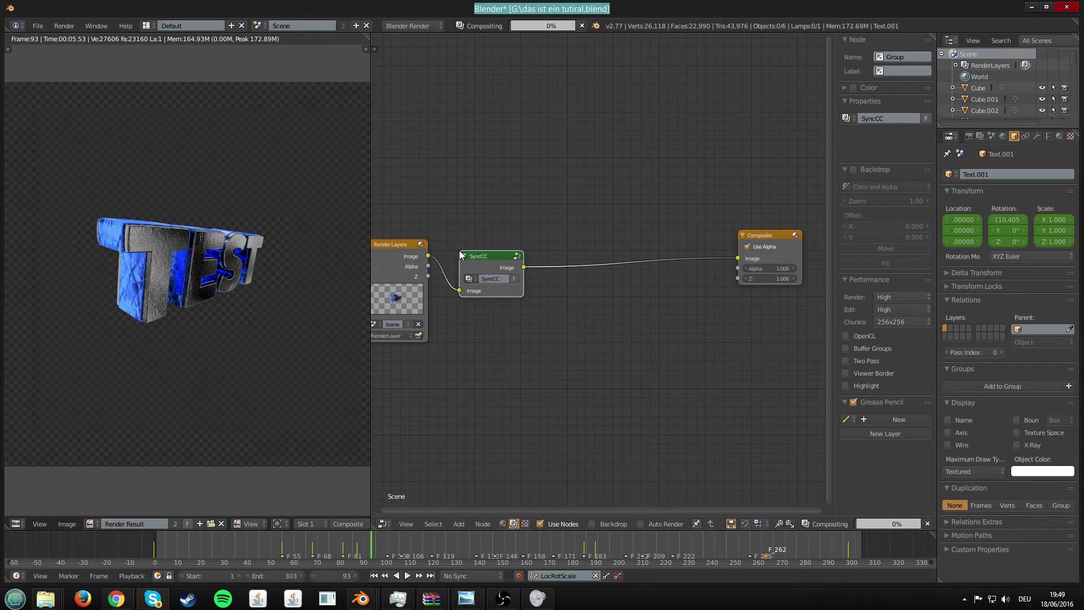
pyautogui.hotkey('ctrl', 's')
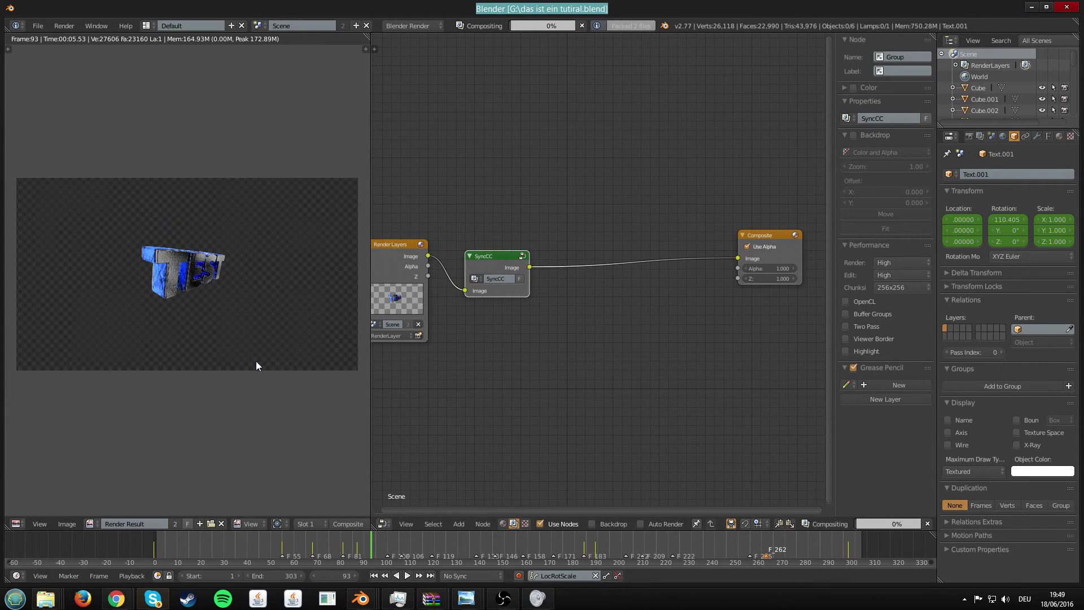
pyautogui.hotkey('ctrl', 's')
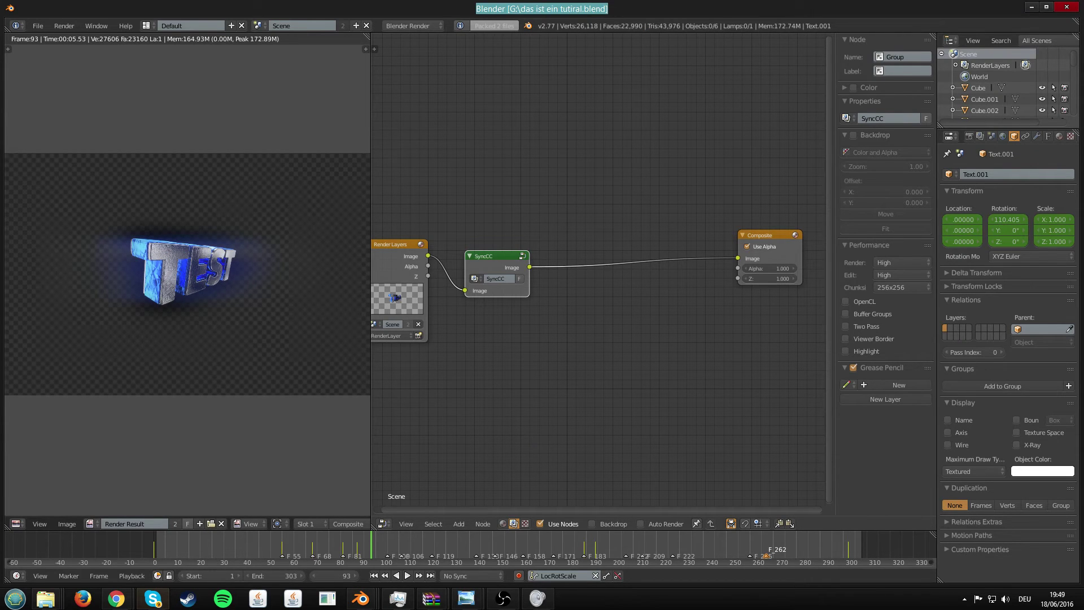
pyautogui.scroll(2, 347, 196)
pyautogui.hotkey('ctrl', 's')
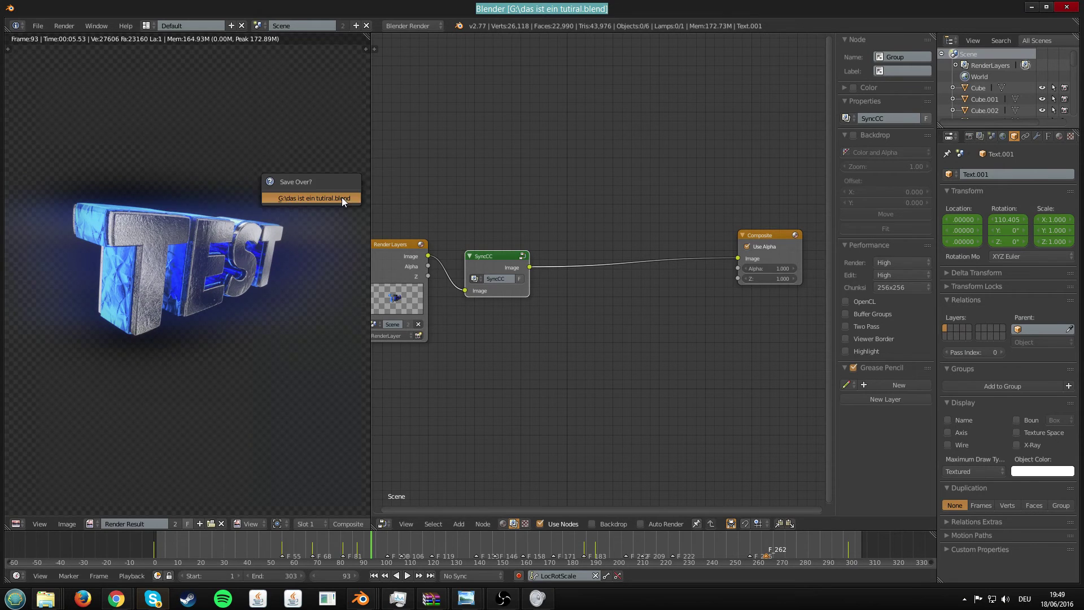
pyautogui.click(341, 197)
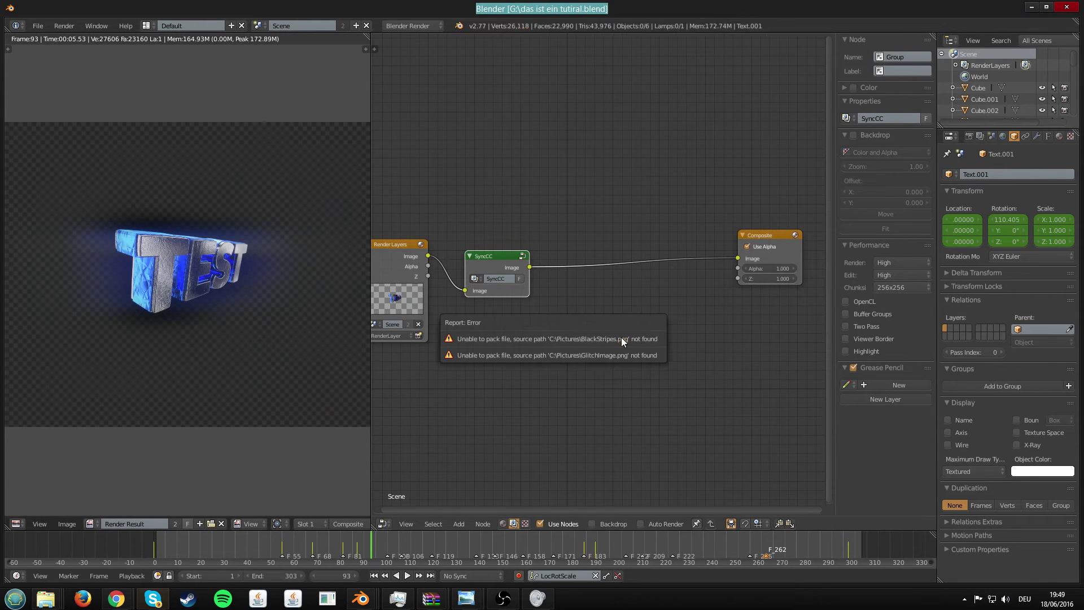
# Insert the BrazStyle.001 group node between SyncCC and Composite, panning to make room
pyautogui.hotkey('shift', 'a')
pyautogui.moveTo(577, 302)
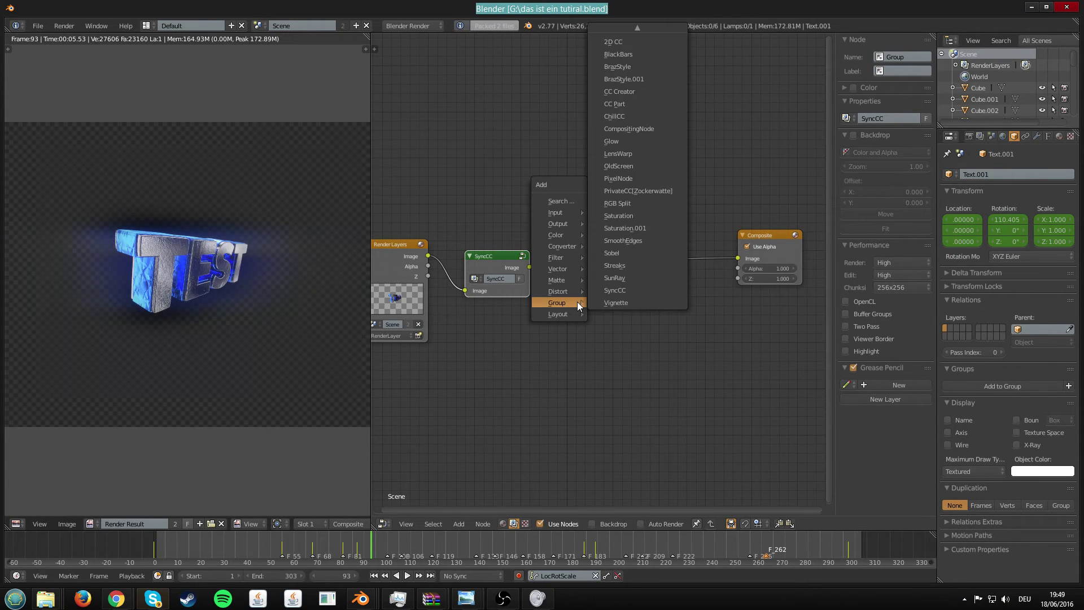
pyautogui.click(619, 78)
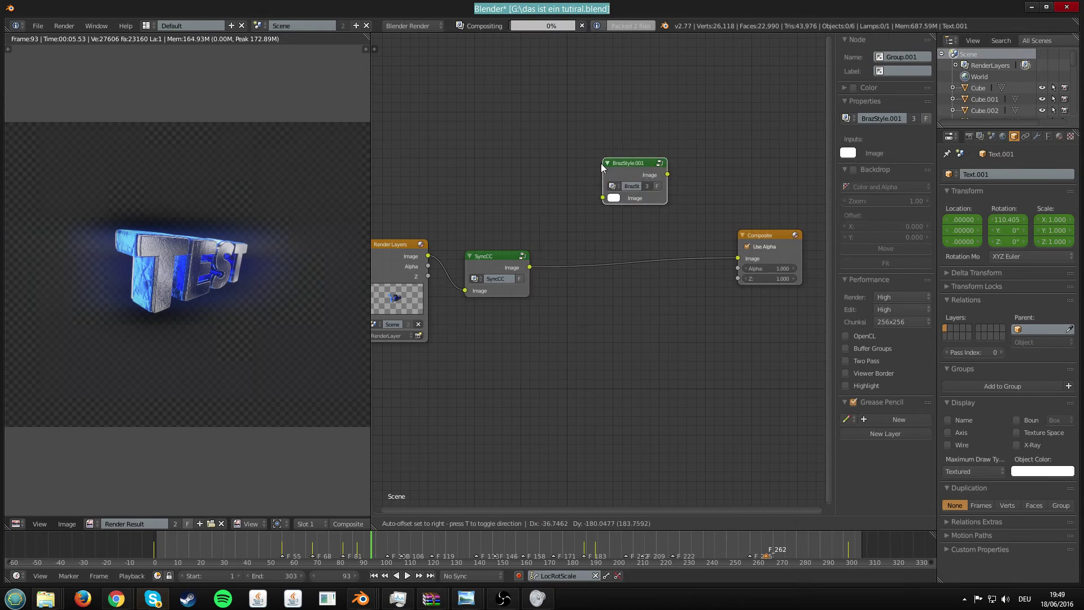
pyautogui.click(565, 238)
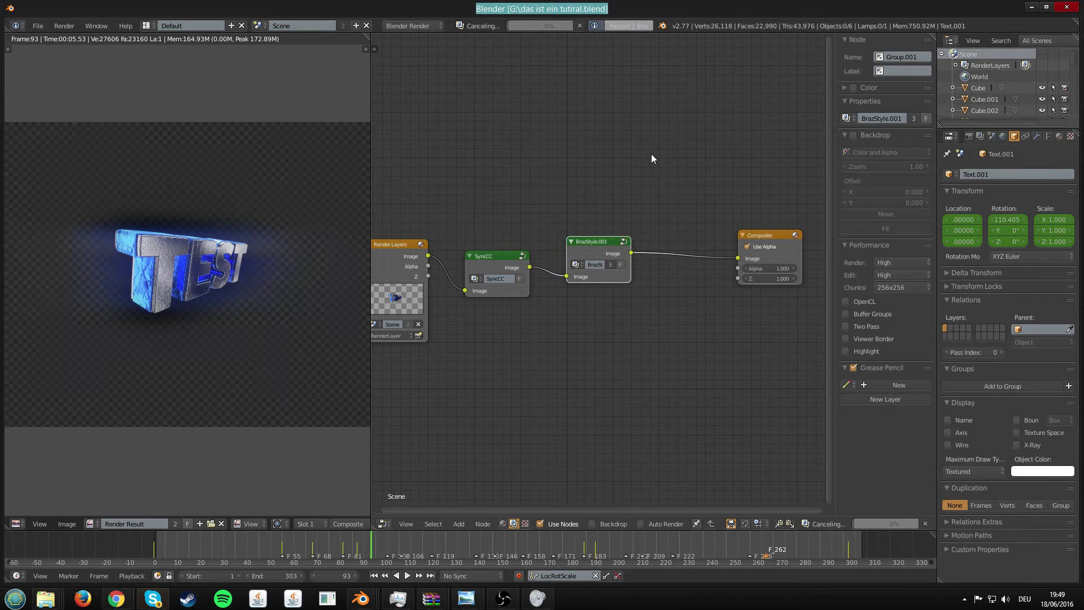
pyautogui.moveTo(652, 154); pyautogui.dragTo(581, 153, button='middle')
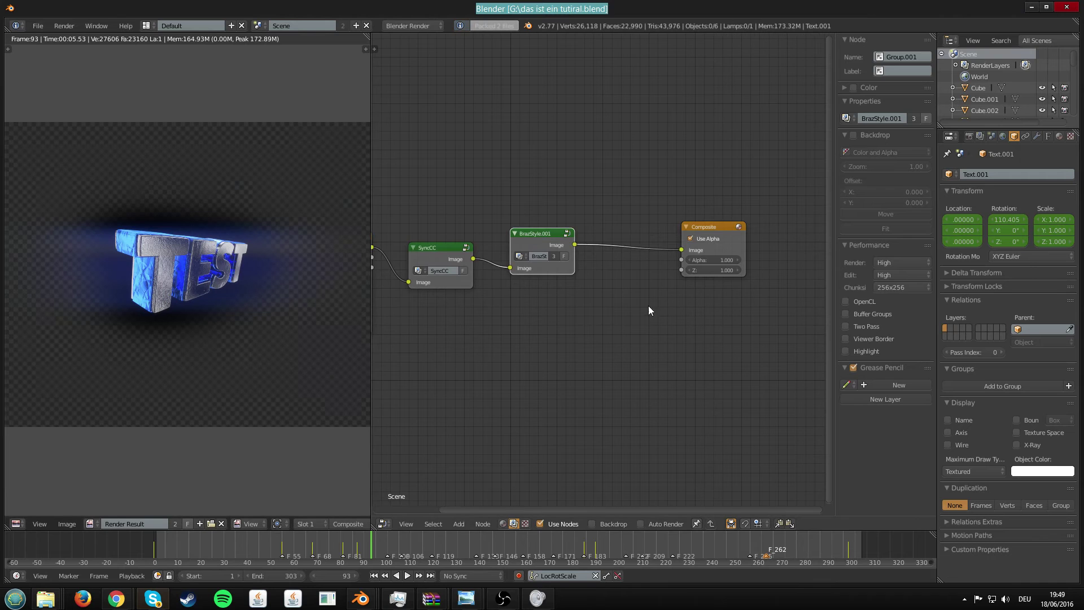
pyautogui.moveTo(722, 314); pyautogui.dragTo(630, 328, button='middle')
pyautogui.hotkey('shift', 'a')
# Insert the BlackBars group node between BrazStyle.001 and Composite, and save
pyautogui.moveTo(588, 323)
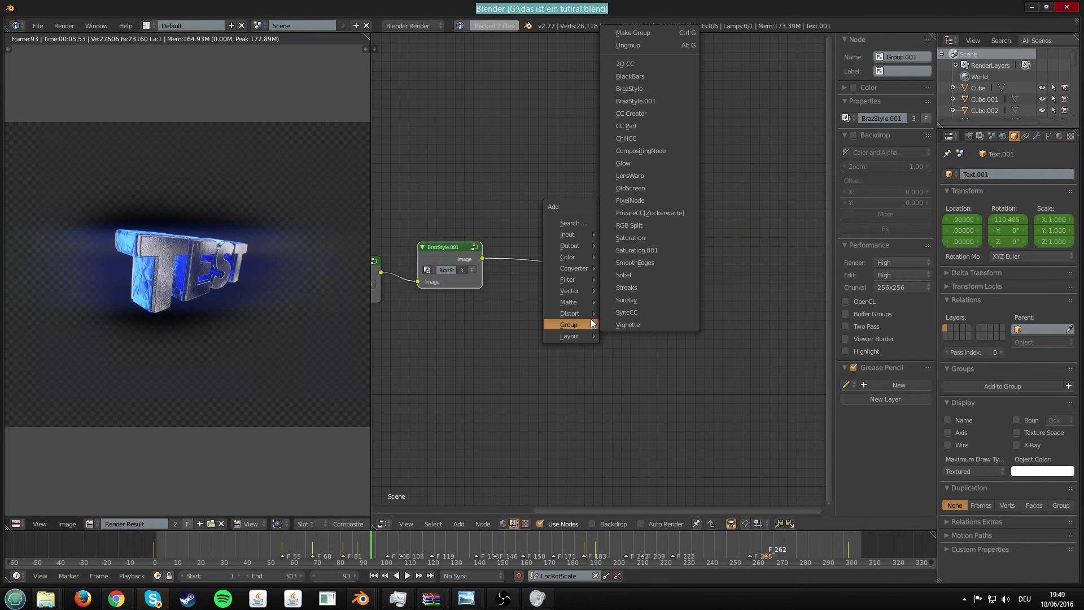
pyautogui.click(624, 77)
pyautogui.click(513, 211)
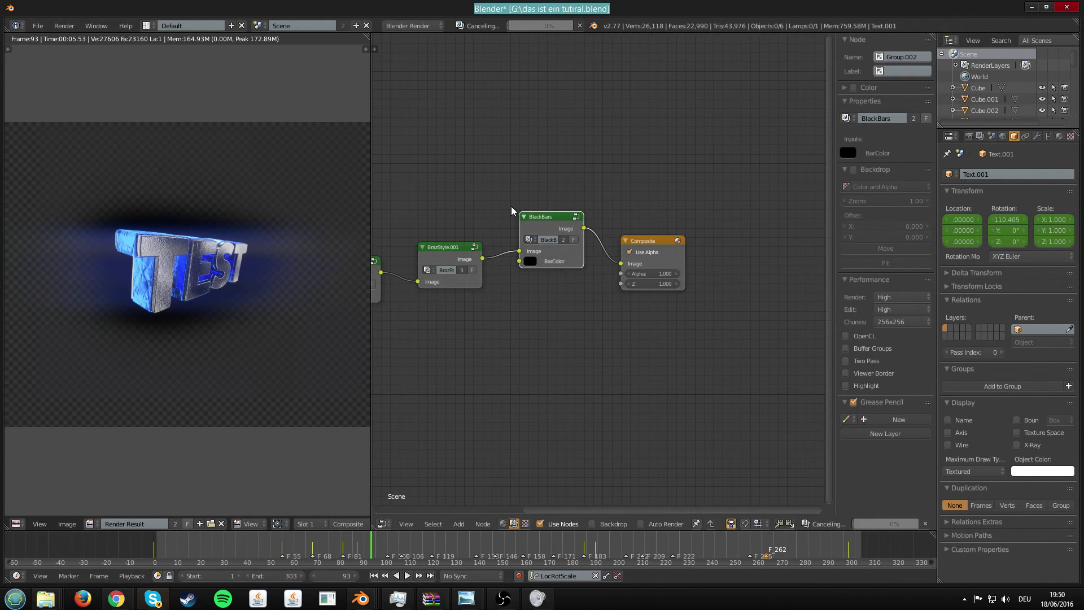
pyautogui.moveTo(674, 292); pyautogui.dragTo(623, 291, button='middle')
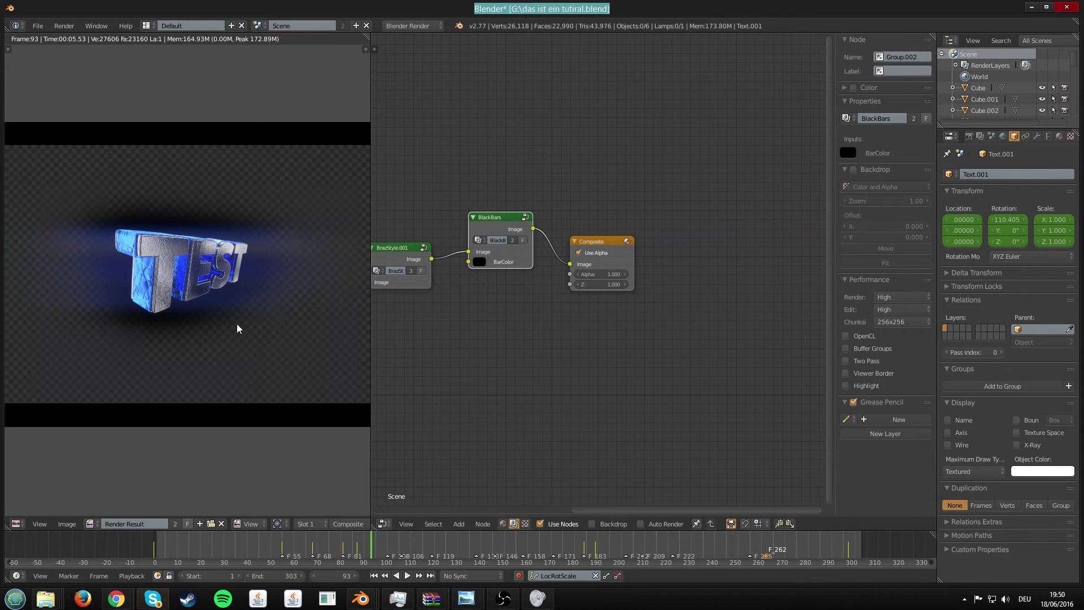
pyautogui.scroll(-3, 246, 323)
pyautogui.scroll(1, 245, 323)
pyautogui.hotkey('ctrl', 's')
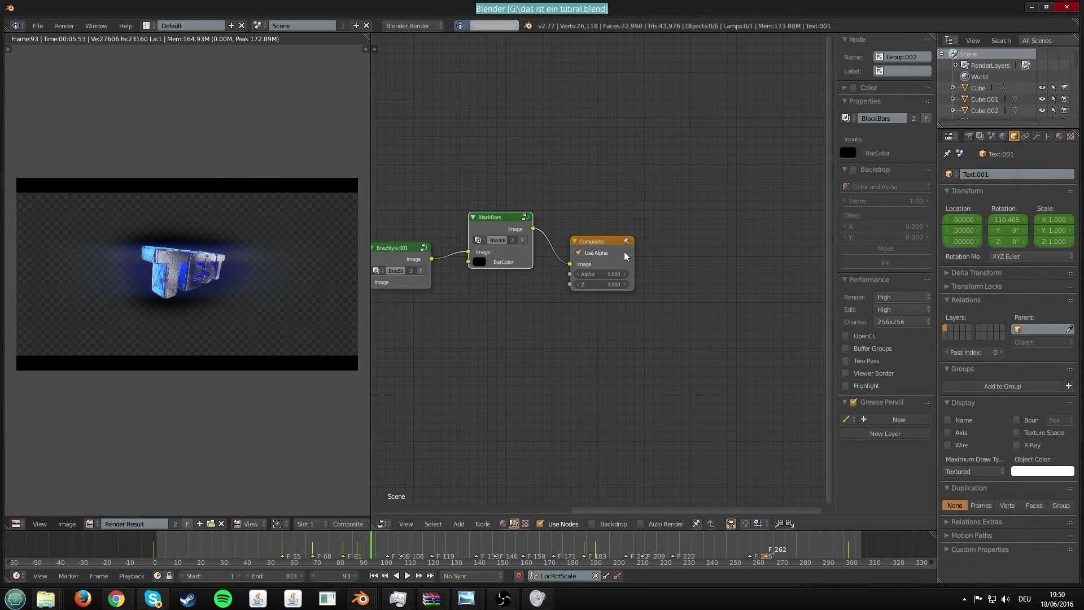
# Move the Composite node to the right, save, and pan the node graph for space
pyautogui.click(614, 244)
pyautogui.moveTo(614, 242); pyautogui.dragTo(833, 218)
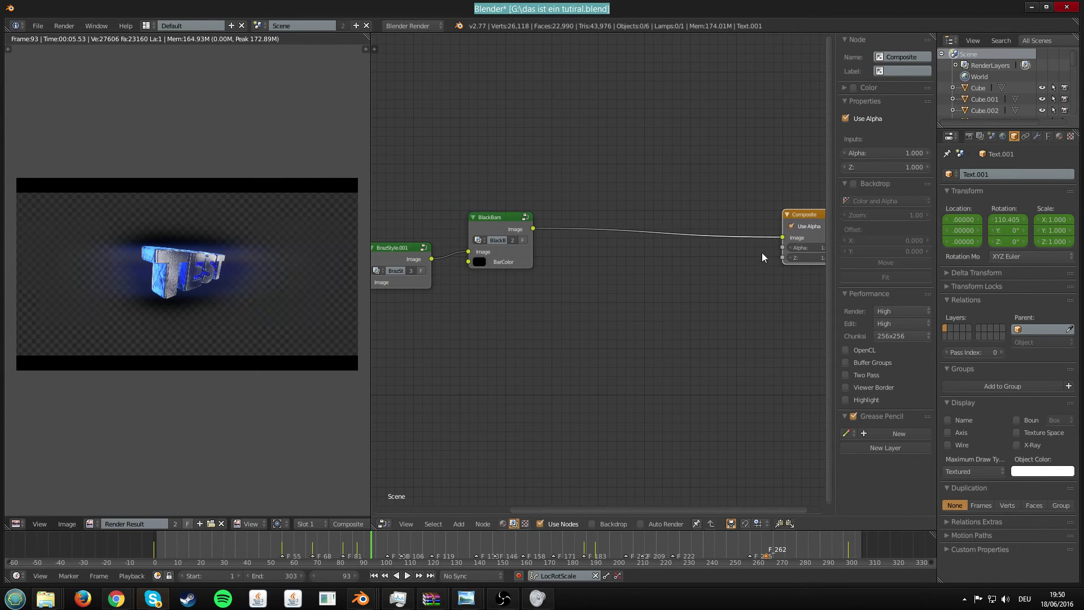
pyautogui.hotkey('ctrl', 's')
pyautogui.moveTo(612, 226); pyautogui.dragTo(570, 264, button='middle')
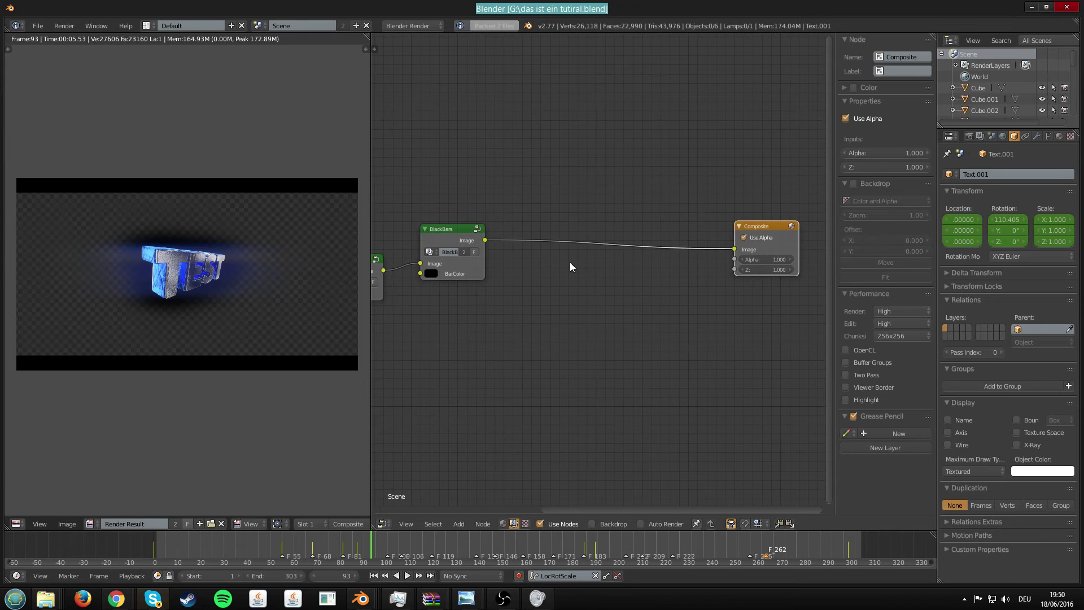
pyautogui.hotkey('shift', 'a')
# Insert an Alpha Over node between BlackBars and Composite, then save
pyautogui.click(557, 162)
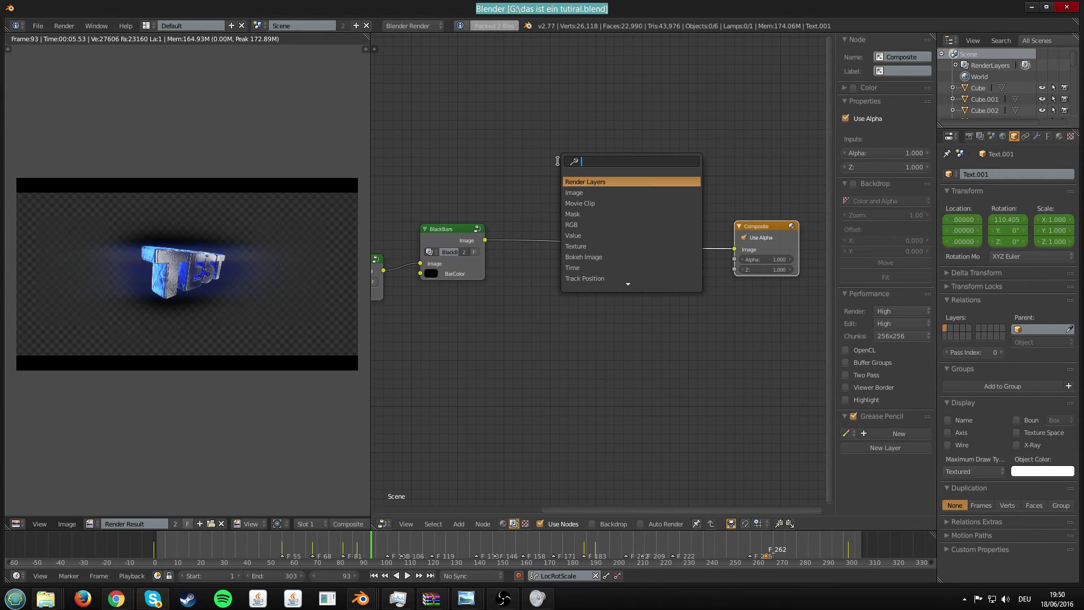
pyautogui.write('alpha')
pyautogui.press('Return')
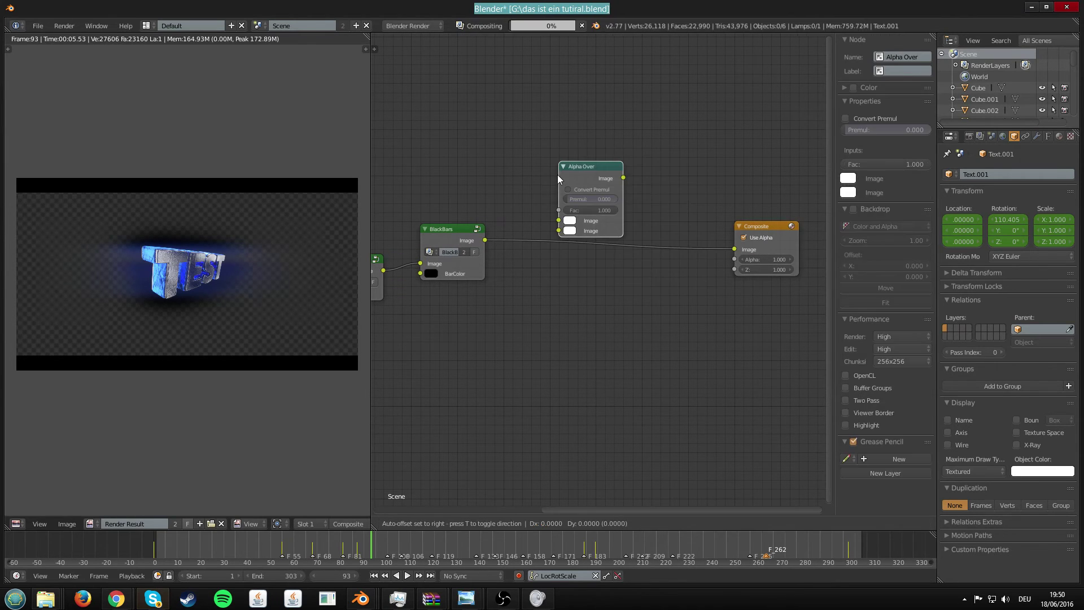
pyautogui.click(593, 215)
pyautogui.hotkey('ctrl', 's')
pyautogui.click(562, 206)
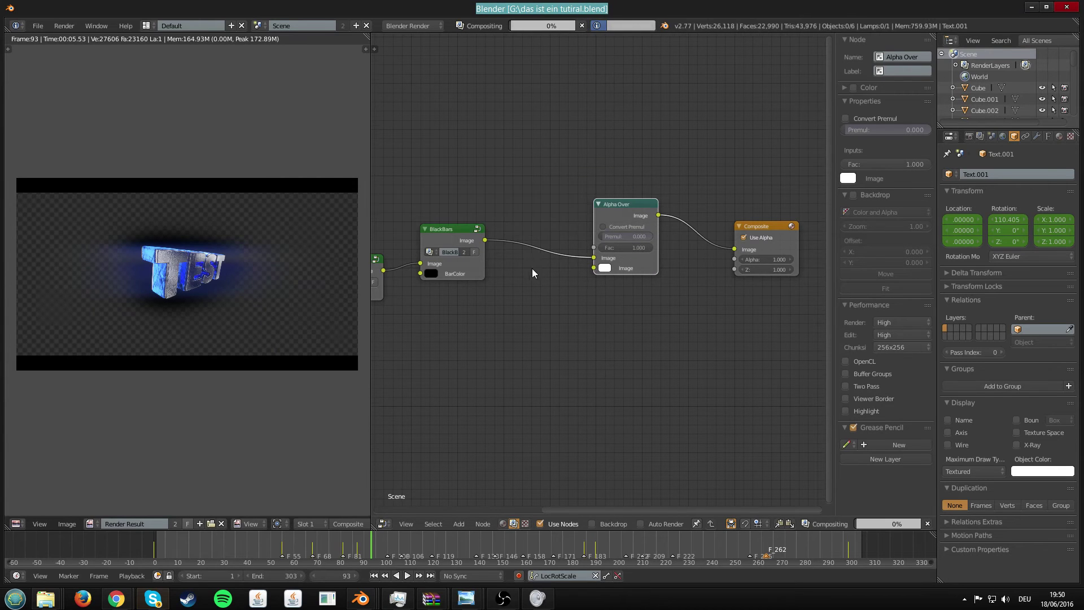
pyautogui.moveTo(532, 269); pyautogui.dragTo(542, 248, button='middle')
# Add a Scale node below the Alpha Over node and save
pyautogui.hotkey('shift', 'a')
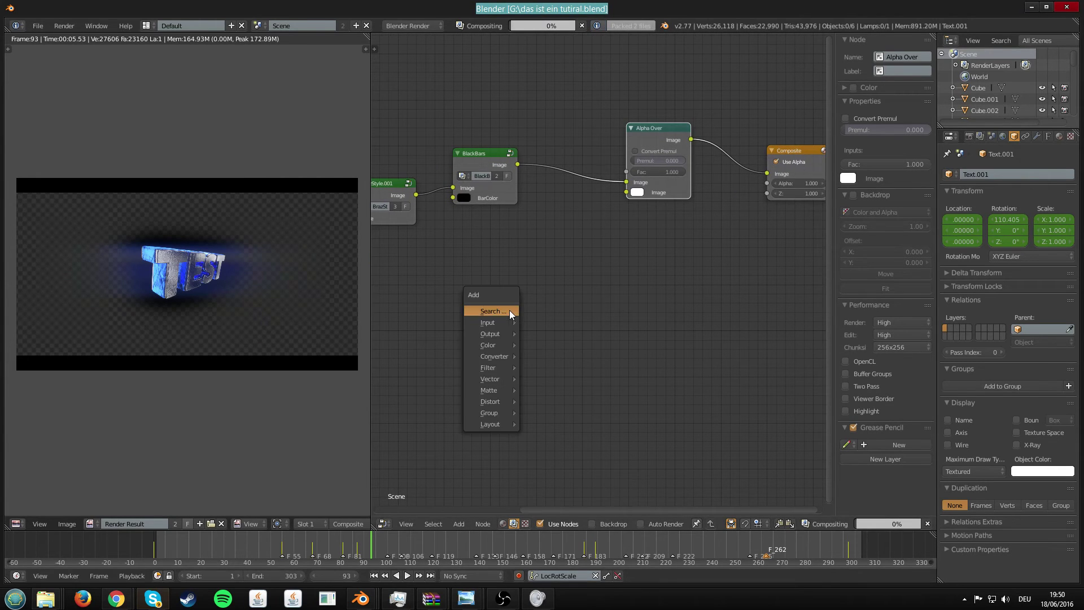
pyautogui.click(509, 310)
pyautogui.write('scale')
pyautogui.press('Return')
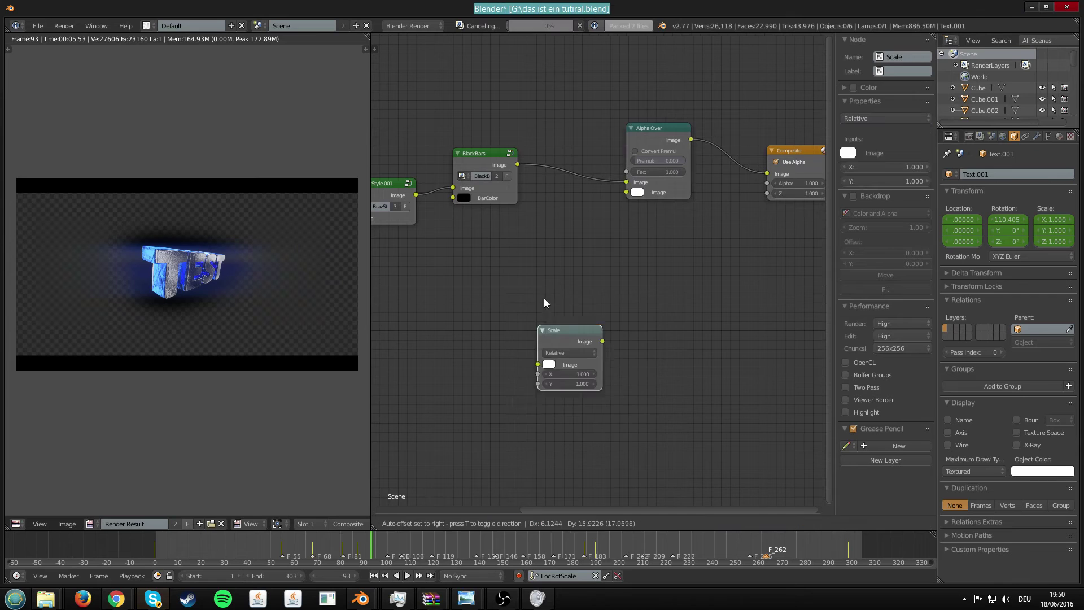
pyautogui.click(519, 239)
pyautogui.hotkey('ctrl', 's')
pyautogui.click(519, 239)
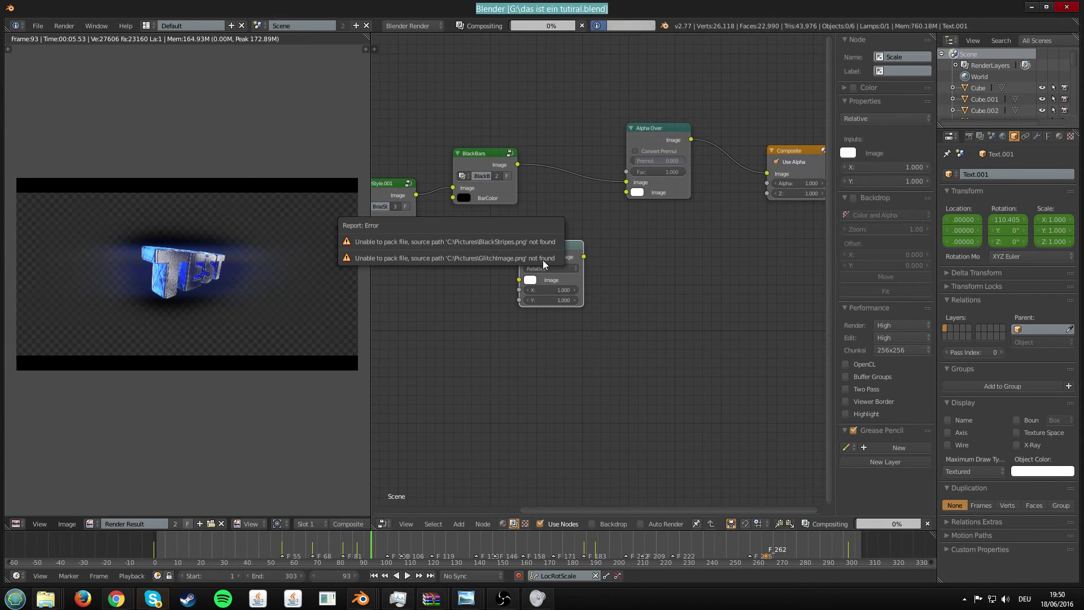
# Set the Scale node to Render Size and connect it to Alpha Over's lower Image input
pyautogui.click(573, 269)
pyautogui.click(549, 229)
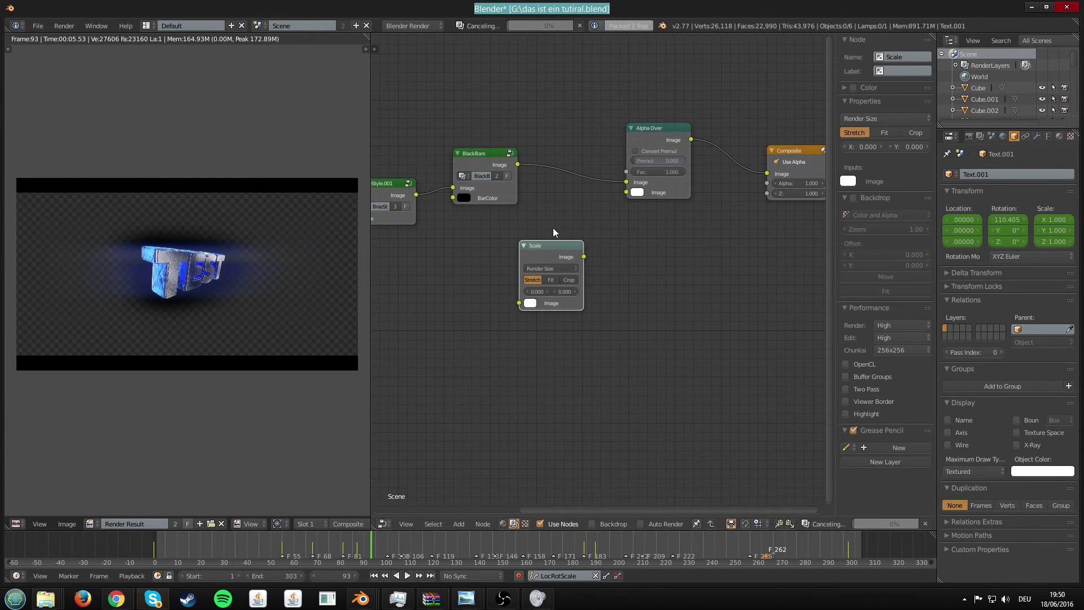
pyautogui.moveTo(585, 255); pyautogui.dragTo(627, 193)
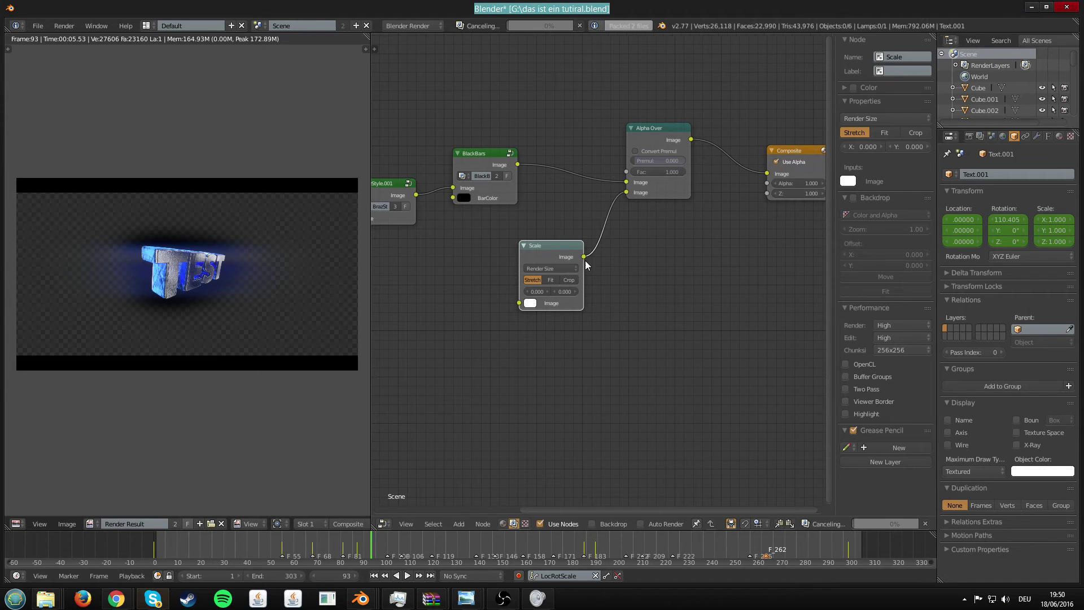
pyautogui.hotkey('ctrl', 's')
pyautogui.press('Return')
# Add an Image node below Scale and connect its output to Scale's Image input
pyautogui.moveTo(472, 425); pyautogui.dragTo(540, 390, button='middle')
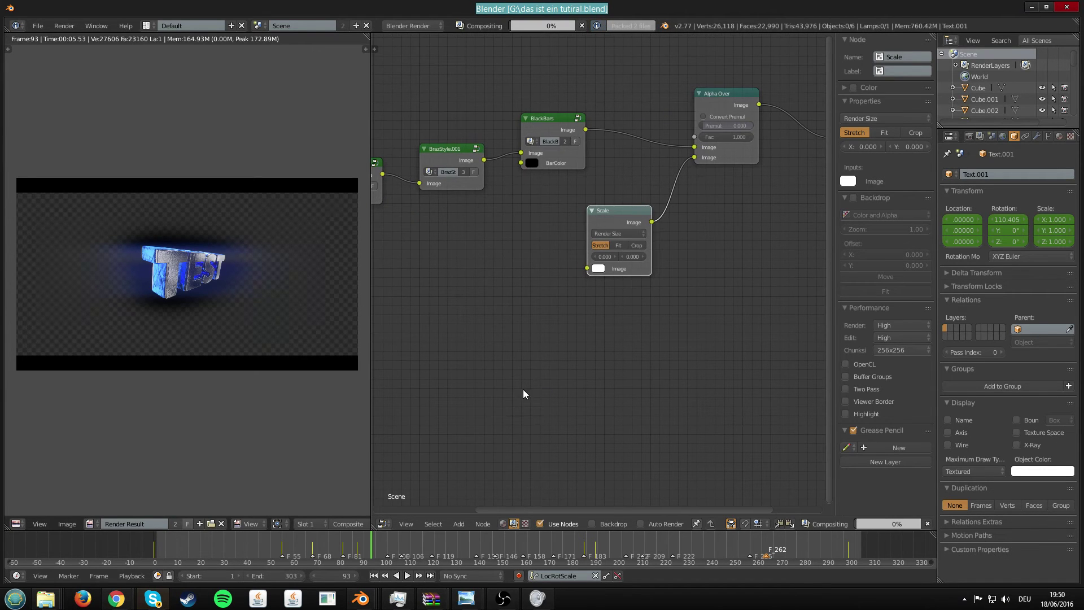
pyautogui.hotkey('shift', 'a')
pyautogui.click(522, 388)
pyautogui.write('im')
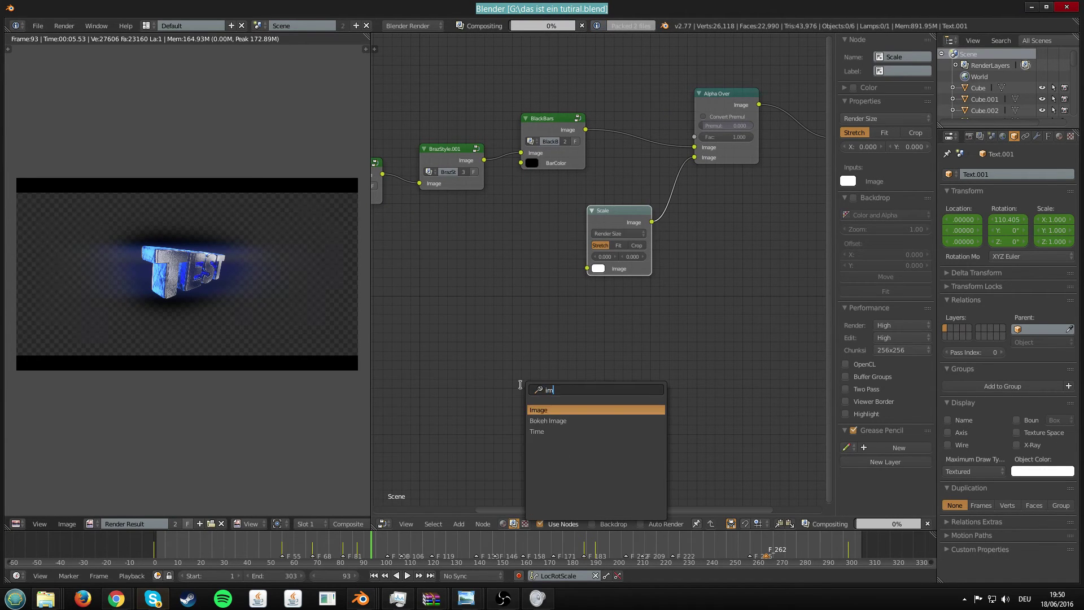
pyautogui.write('age')
pyautogui.press('Return')
pyautogui.click(481, 285)
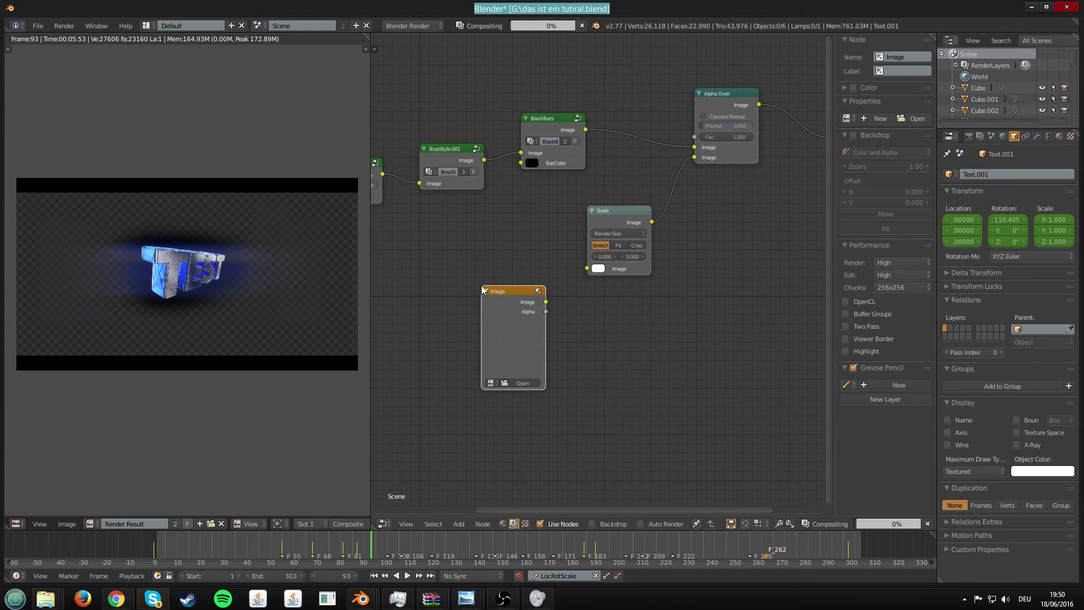
pyautogui.hotkey('ctrl', 's')
pyautogui.click(482, 286)
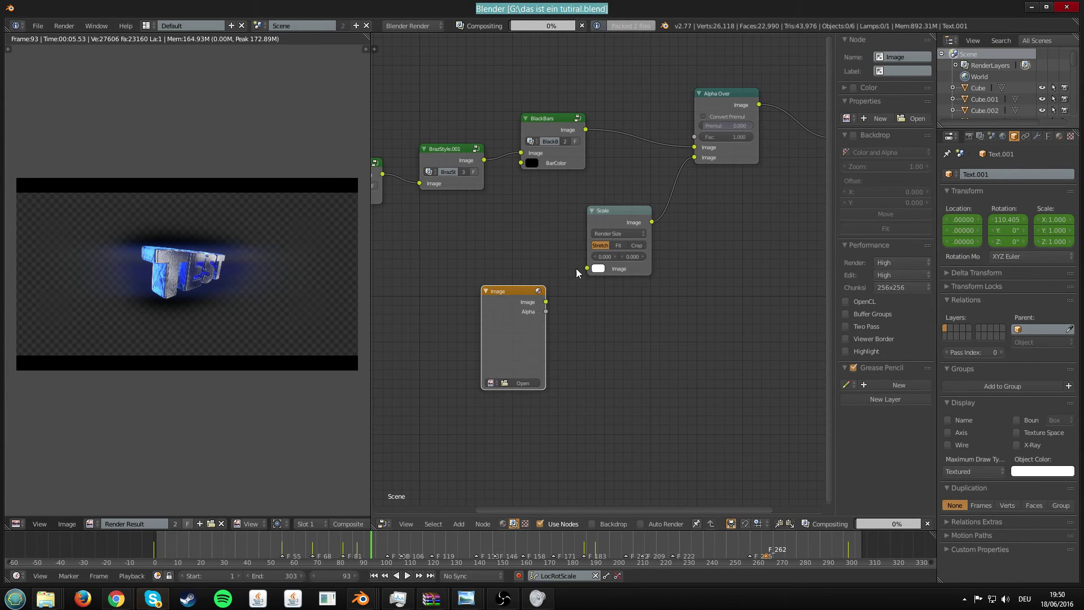
pyautogui.moveTo(545, 301); pyautogui.dragTo(587, 269)
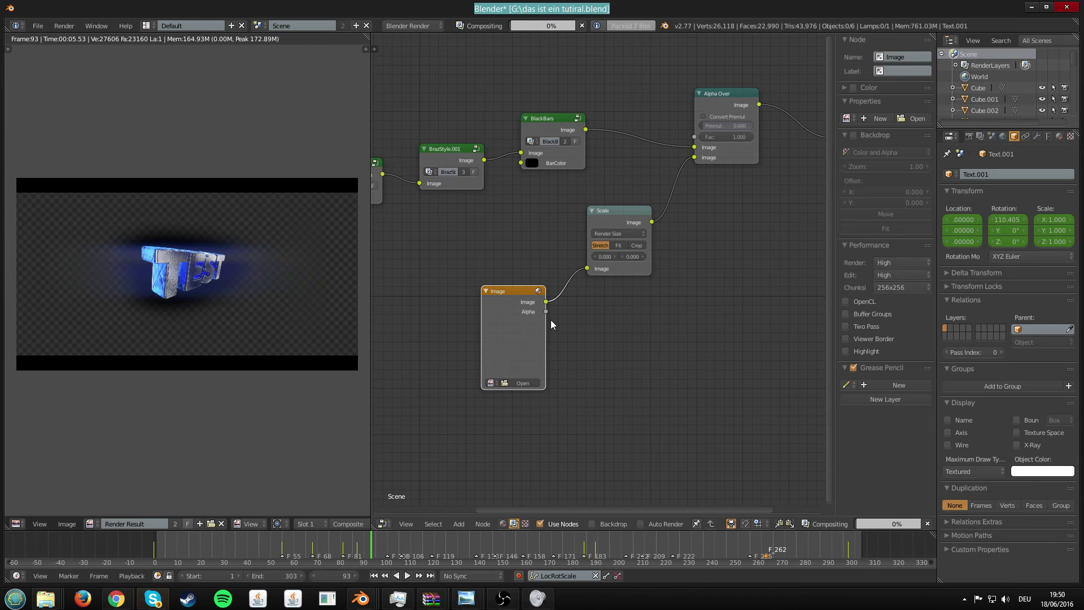
# Load Snapshot - 153.png from the Pictures folder into the Image node and save
pyautogui.click(522, 384)
pyautogui.click(40, 249)
pyautogui.click(45, 271)
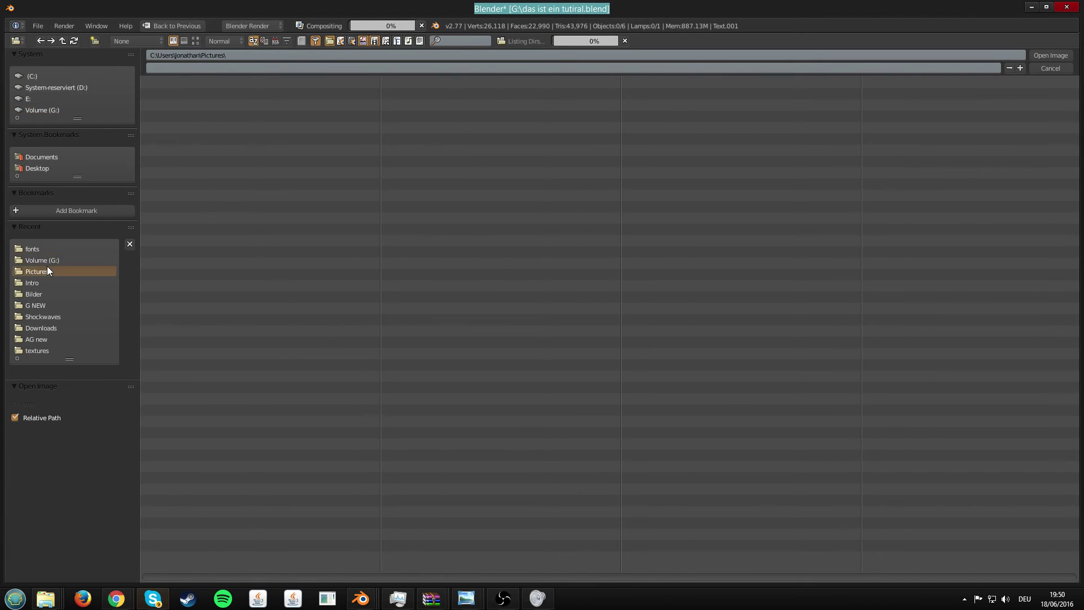
pyautogui.click(196, 41)
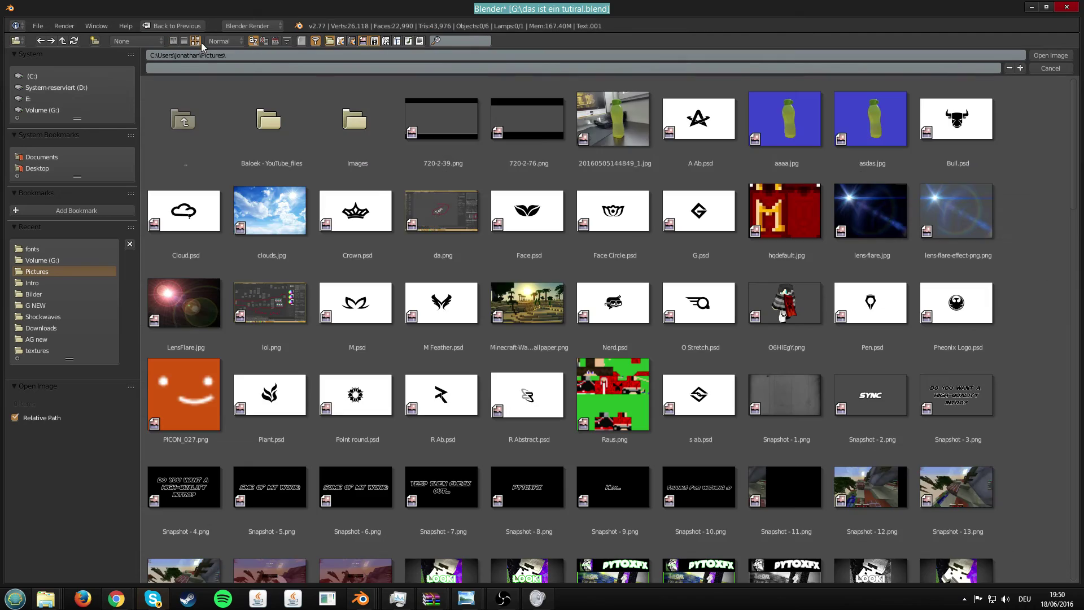
pyautogui.click(701, 412)
pyautogui.scroll(-3, 703, 414)
pyautogui.scroll(-15, 858, 503)
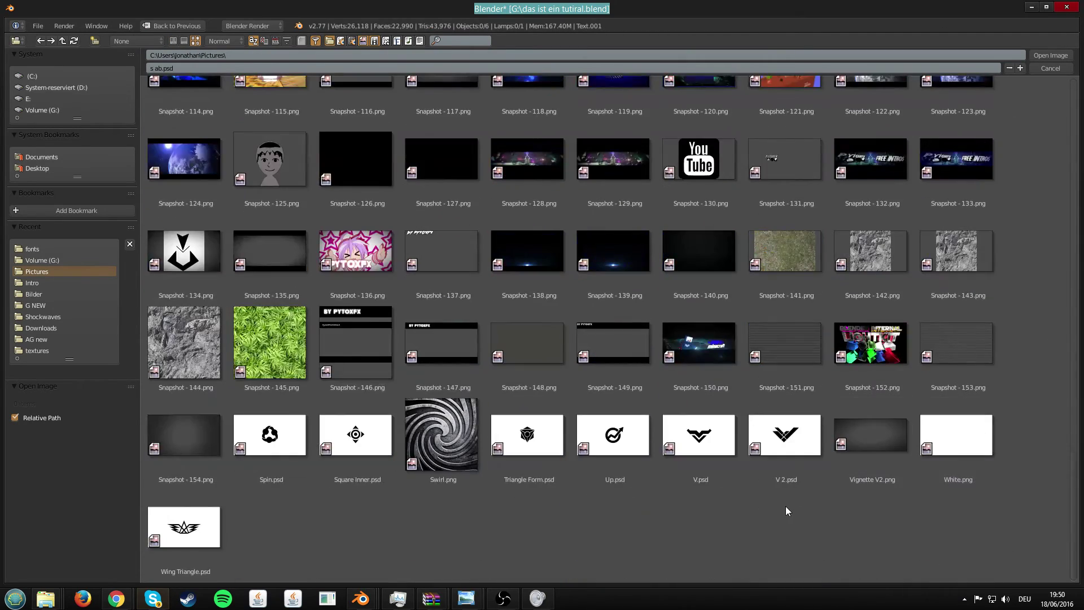
pyautogui.doubleClick(925, 362)
pyautogui.hotkey('ctrl', 's')
pyautogui.click(516, 358)
pyautogui.moveTo(635, 345); pyautogui.dragTo(591, 355, button='middle')
pyautogui.moveTo(728, 271); pyautogui.dragTo(638, 307, button='middle')
pyautogui.scroll(1, 639, 307)
pyautogui.scroll(-1, 639, 312)
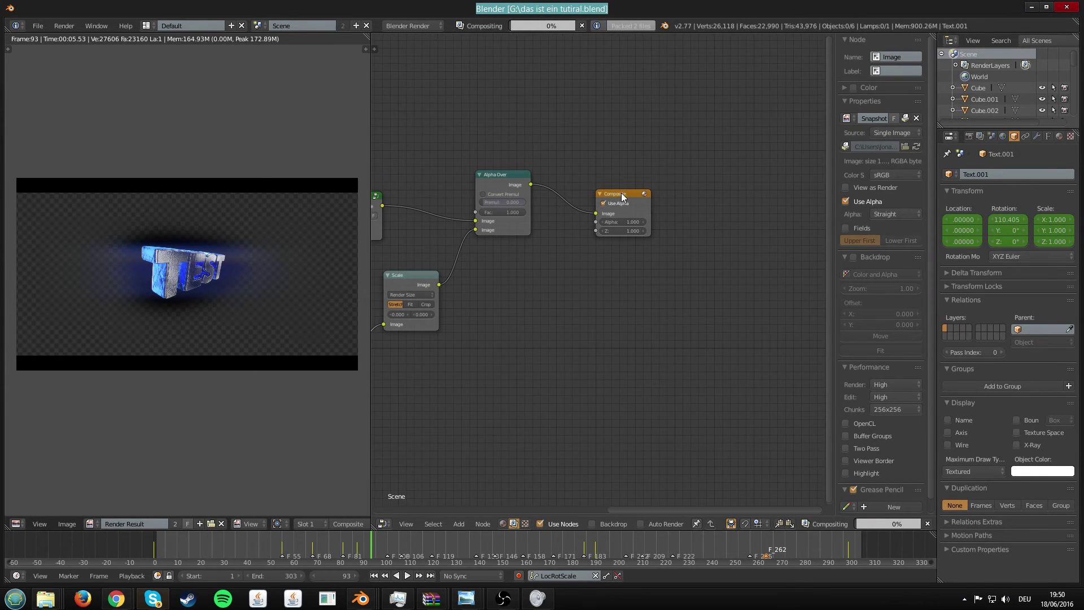
# Move Composite to the right and insert a duplicated Alpha Over node before it
pyautogui.moveTo(623, 197); pyautogui.dragTo(818, 206)
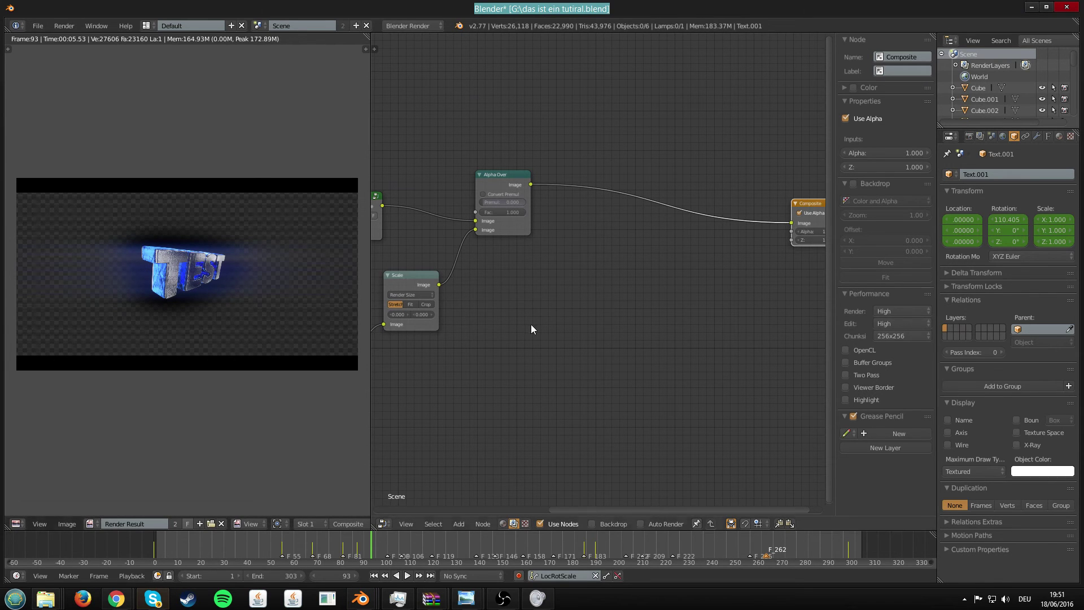
pyautogui.click(513, 196)
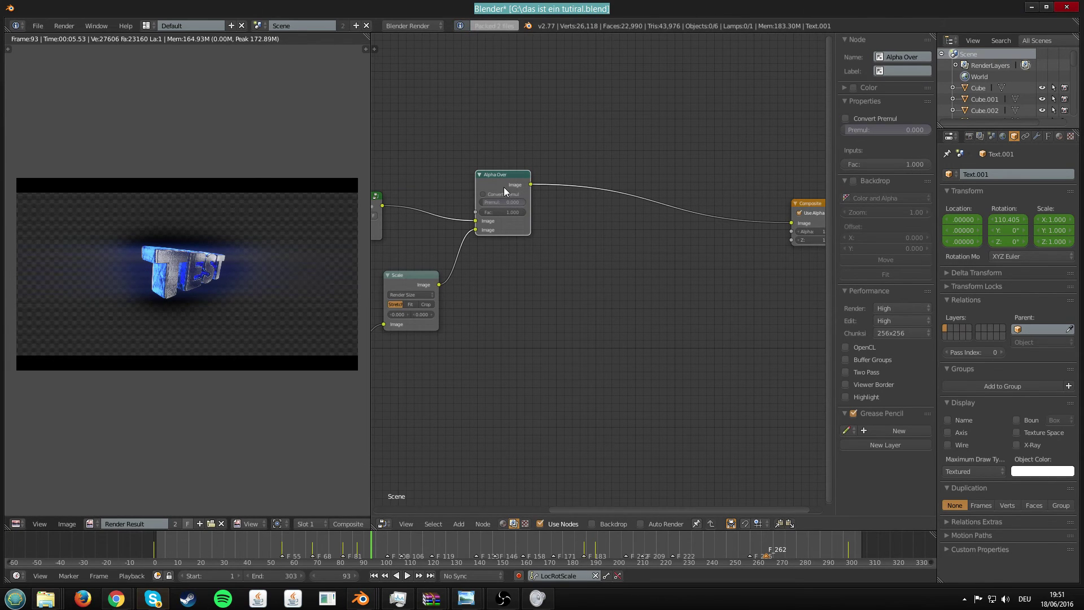
pyautogui.hotkey('shift', 'd')
pyautogui.click(645, 198)
pyautogui.moveTo(525, 264); pyautogui.dragTo(575, 217, button='middle')
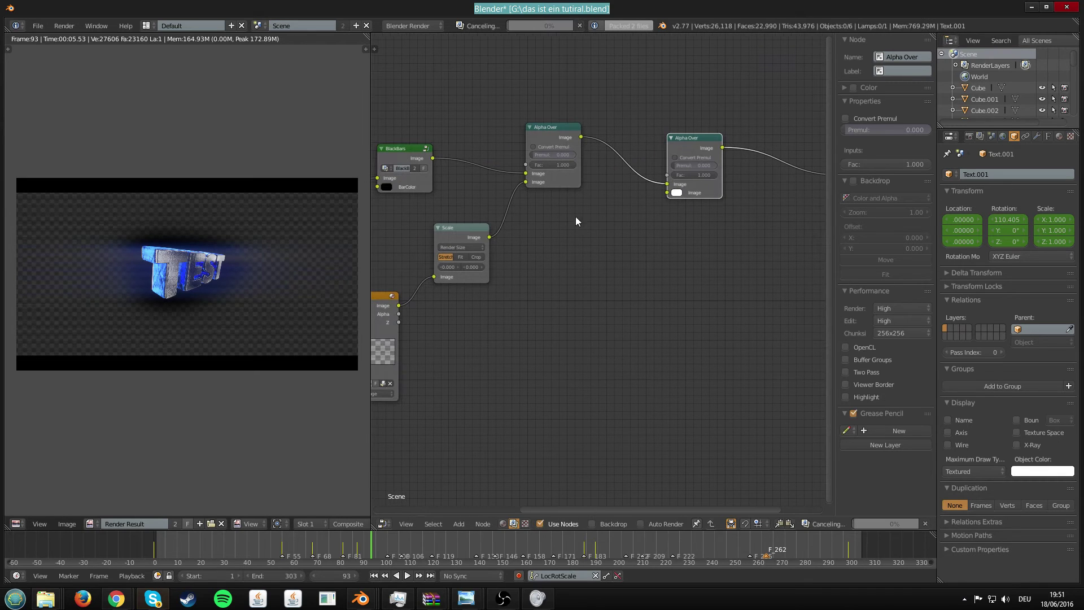
pyautogui.moveTo(493, 271); pyautogui.dragTo(467, 231, button='middle')
# Duplicate the Scale and Image nodes and feed Scale.001 into the right Alpha Over's second image
pyautogui.click(384, 256)
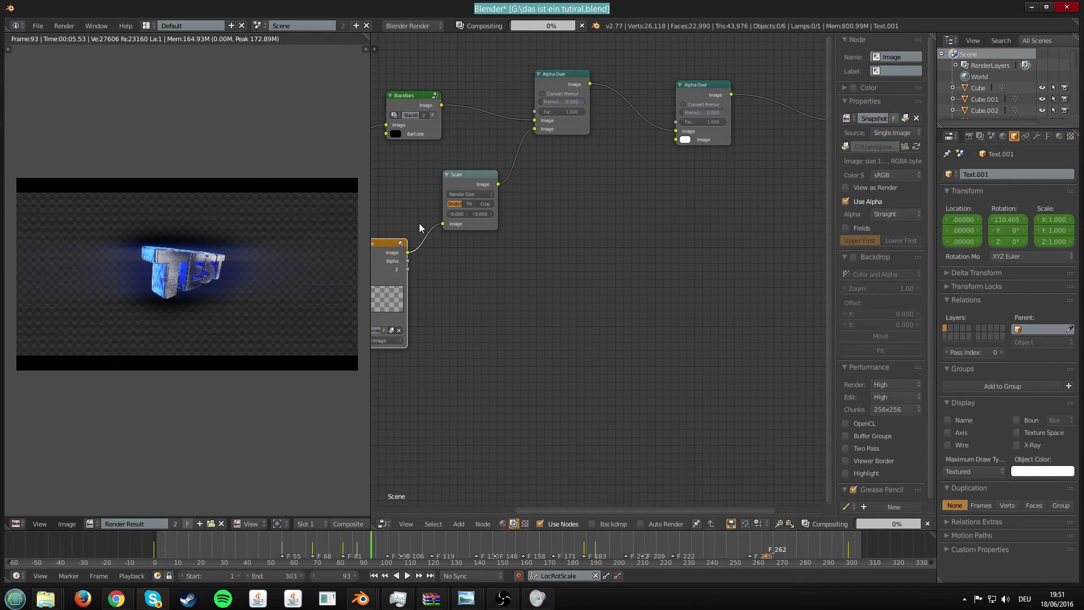
pyautogui.click(467, 180)
pyautogui.keyDown('shift'); pyautogui.click(389, 271); pyautogui.keyUp('shift')
pyautogui.hotkey('shift', 'd')
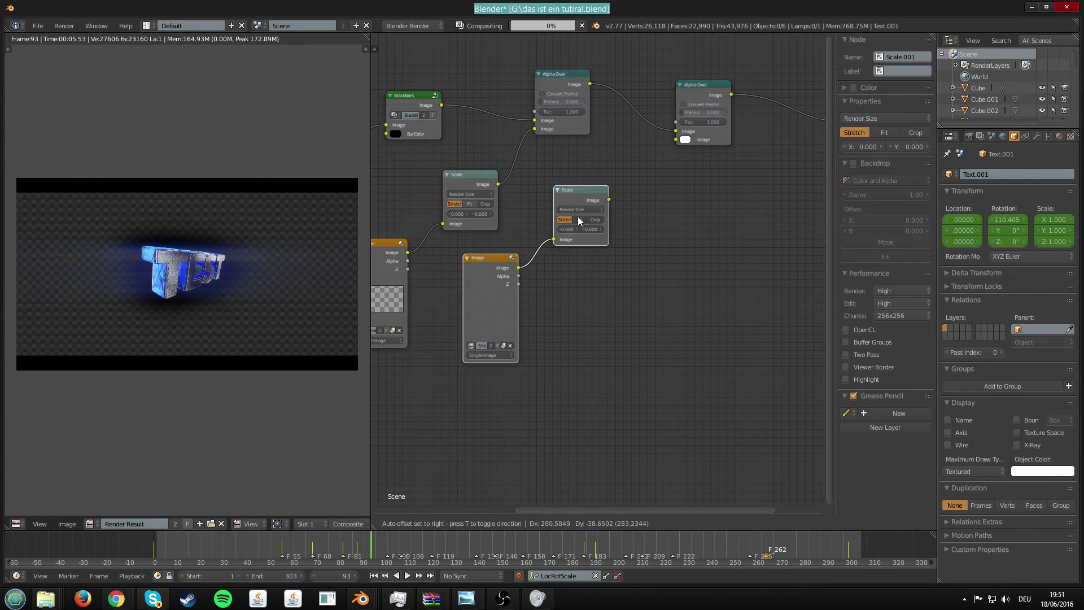
pyautogui.click(629, 222)
pyautogui.moveTo(664, 206); pyautogui.dragTo(675, 140)
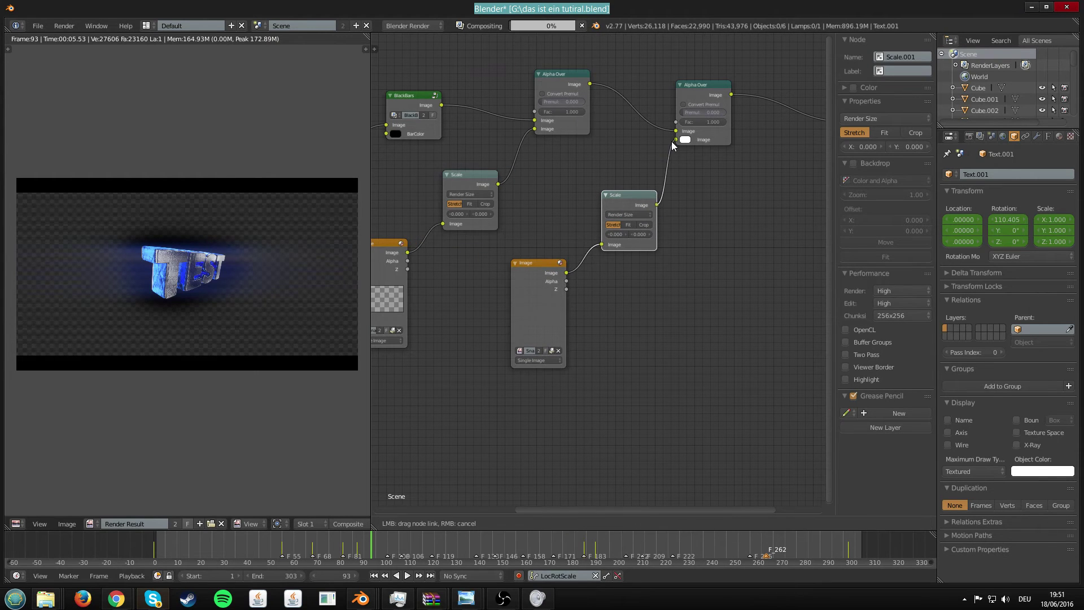
pyautogui.hotkey('ctrl', 's')
pyautogui.click(683, 173)
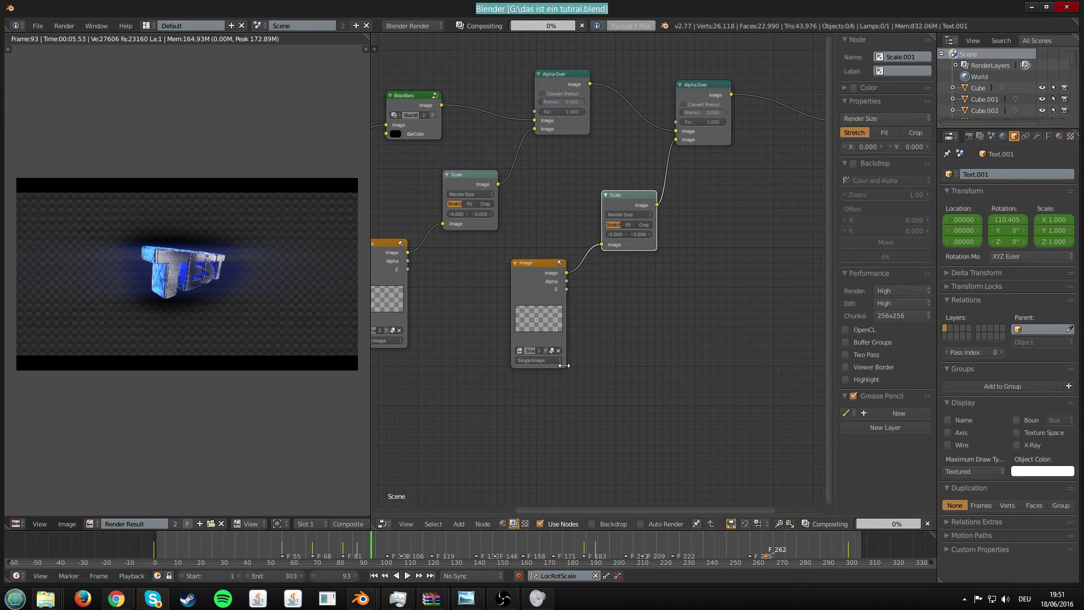
# Replace the duplicated Image node's picture with another snapshot image and save
pyautogui.click(560, 349)
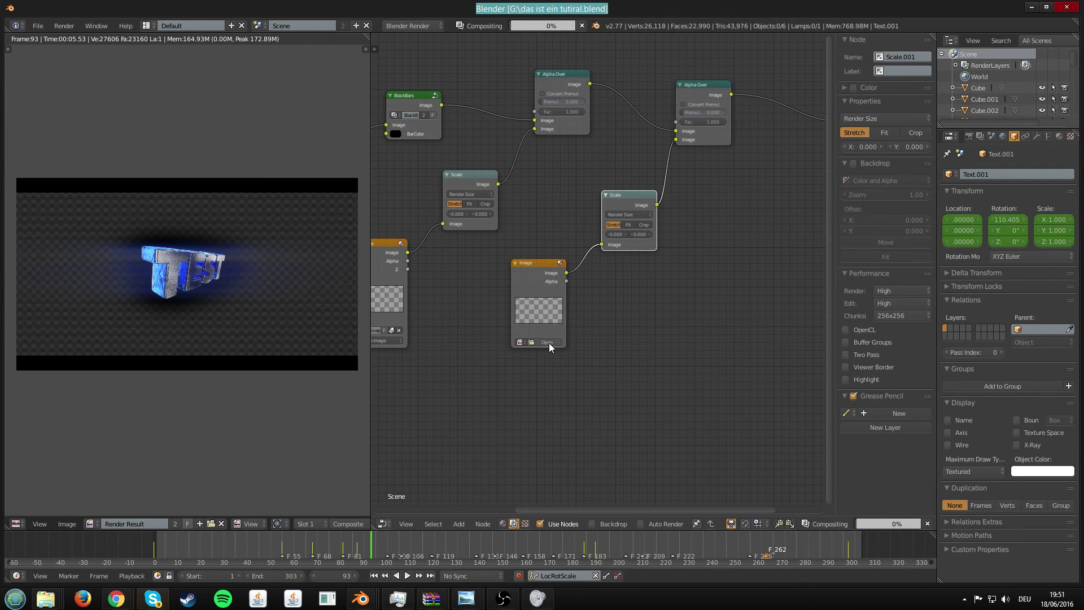
pyautogui.click(547, 343)
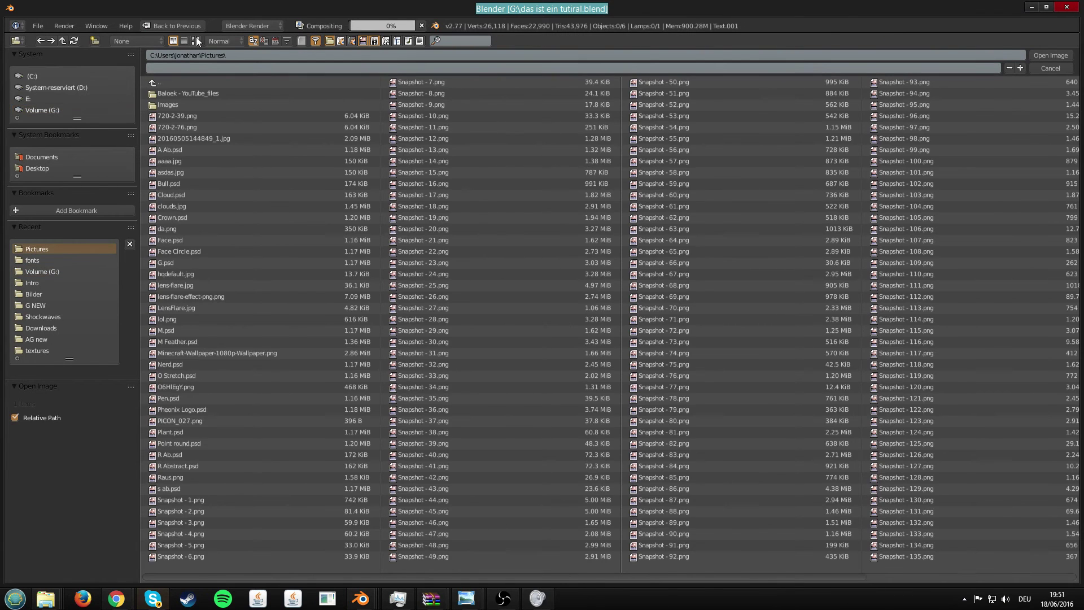
pyautogui.click(196, 40)
pyautogui.scroll(-10, 610, 328)
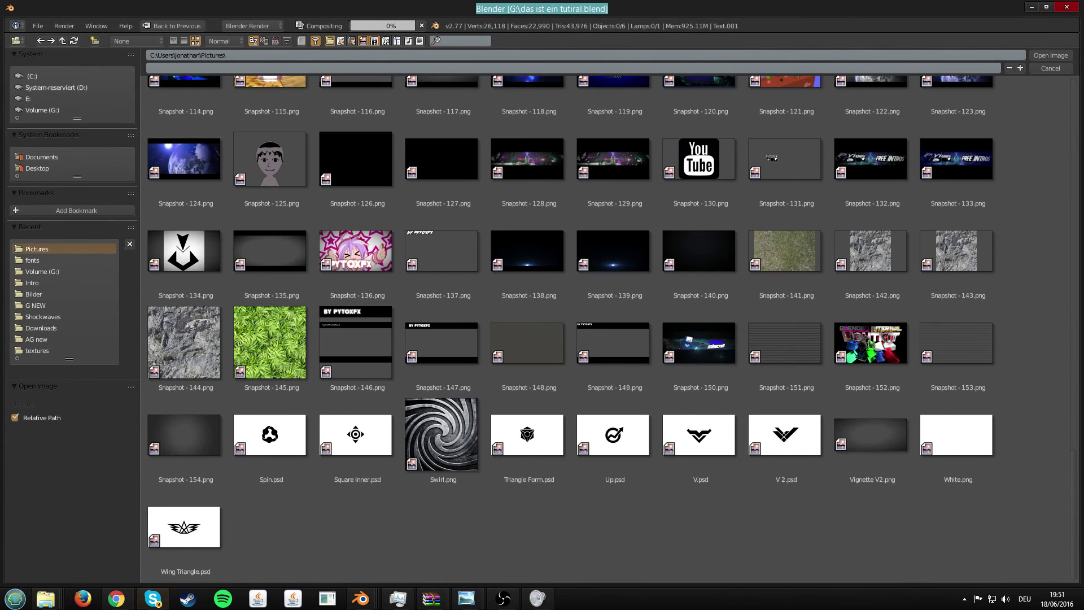
pyautogui.doubleClick(168, 438)
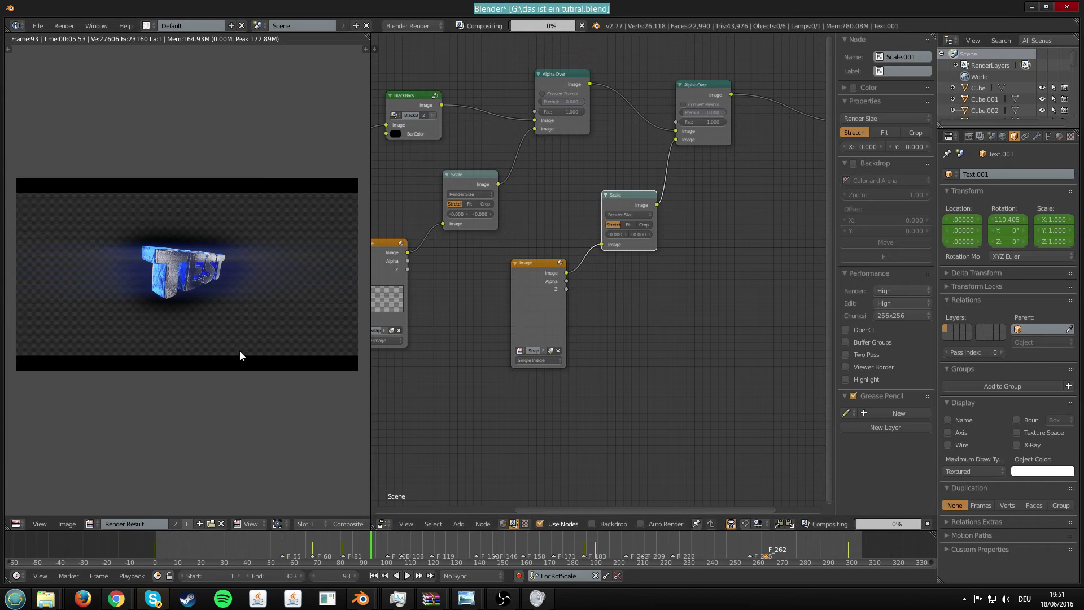
pyautogui.hotkey('ctrl', 's')
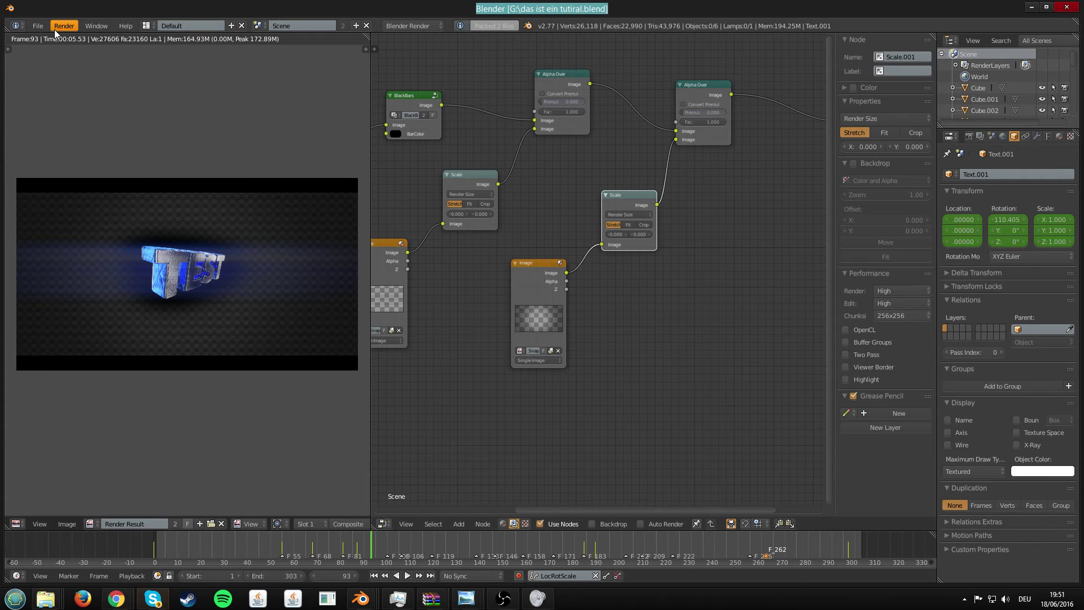
pyautogui.click(38, 26)
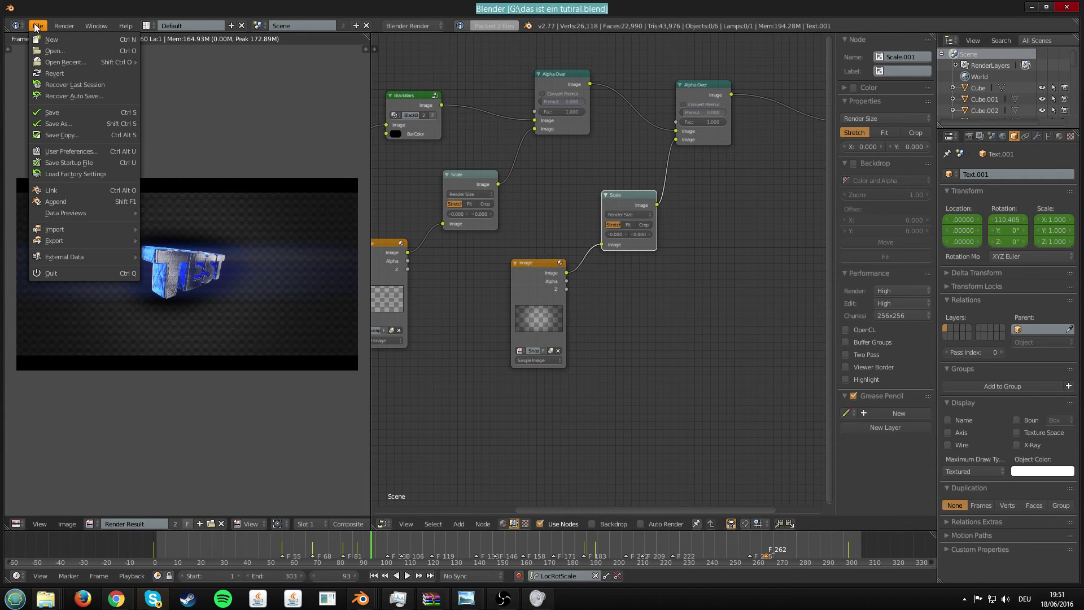
# Append the Start scene from G:\smoke.blend into the project file
pyautogui.click(62, 202)
pyautogui.click(69, 109)
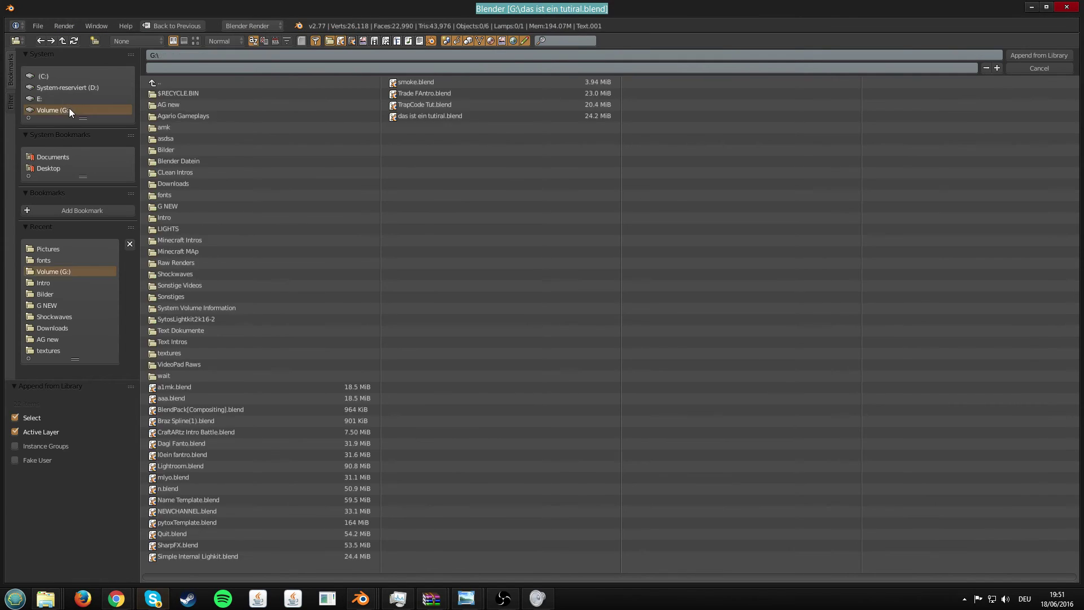
pyautogui.click(195, 42)
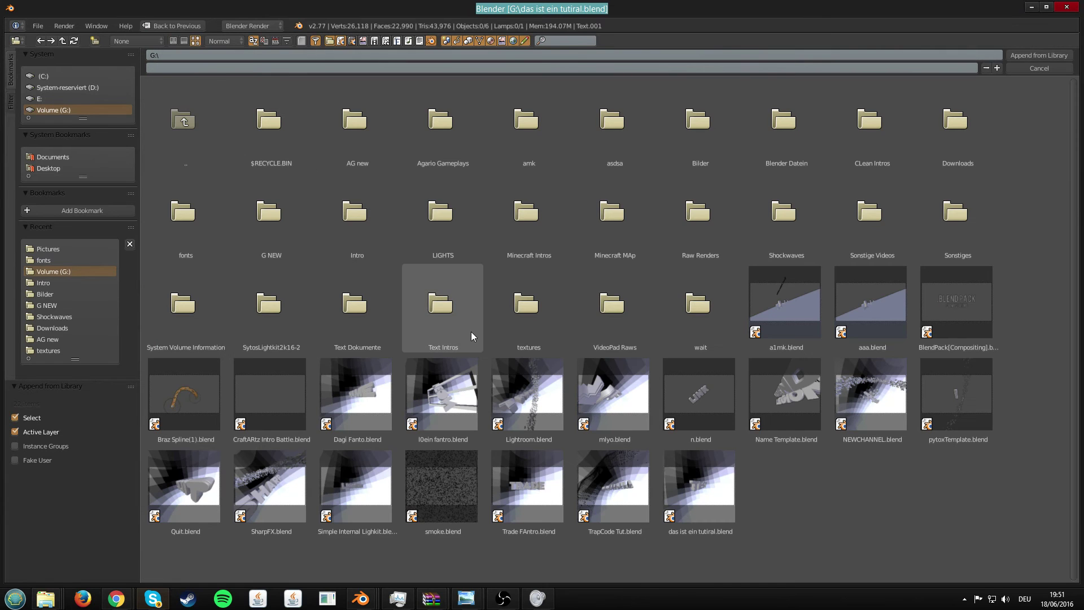
pyautogui.hotkey('ctrl', 's')
pyautogui.click(472, 333)
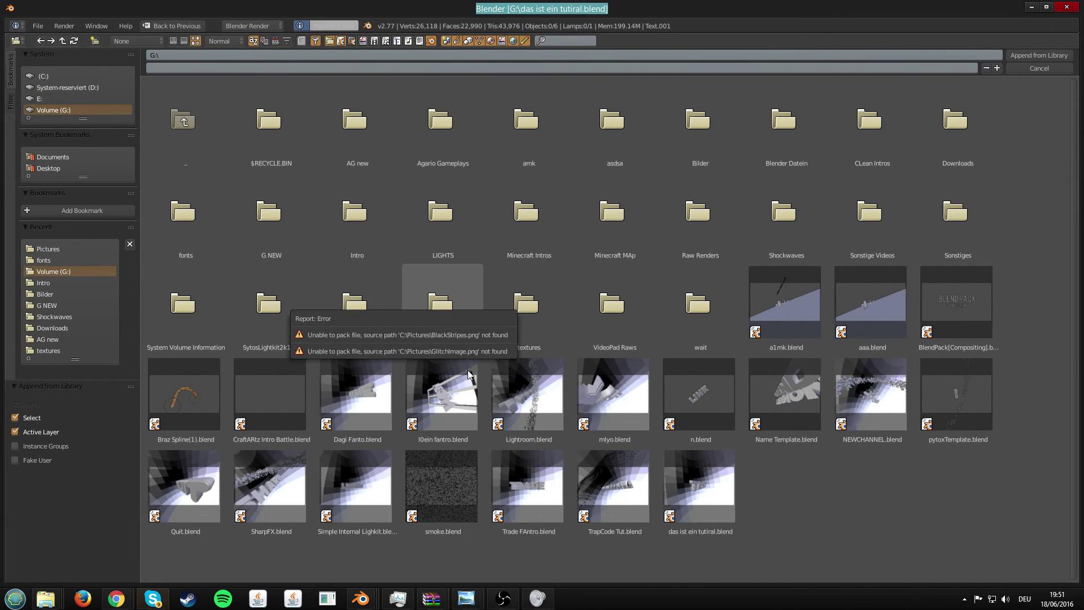
pyautogui.doubleClick(463, 519)
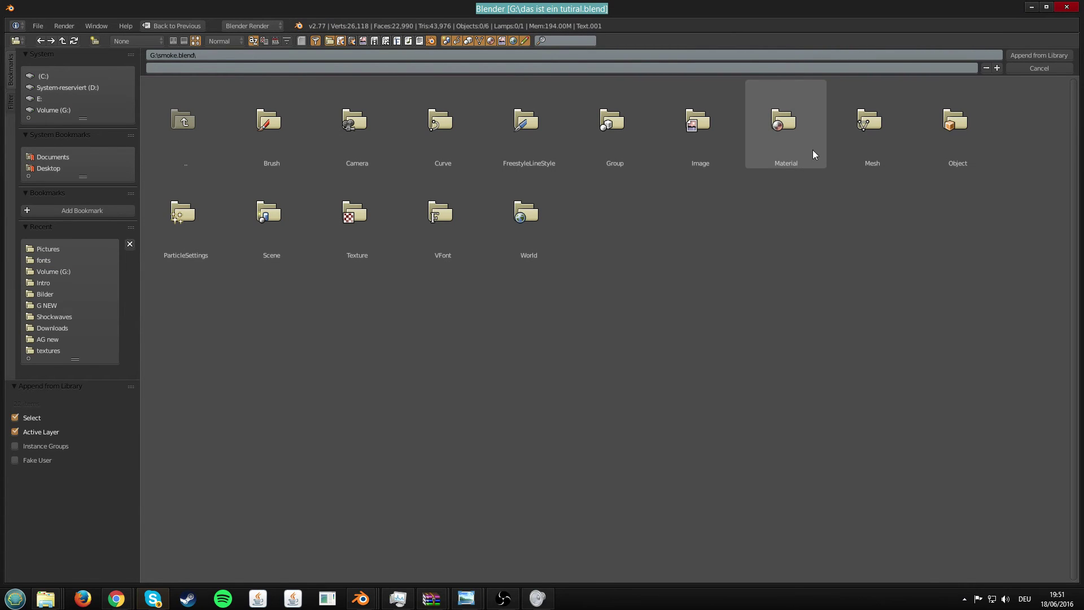
pyautogui.click(277, 235)
pyautogui.doubleClick(271, 148)
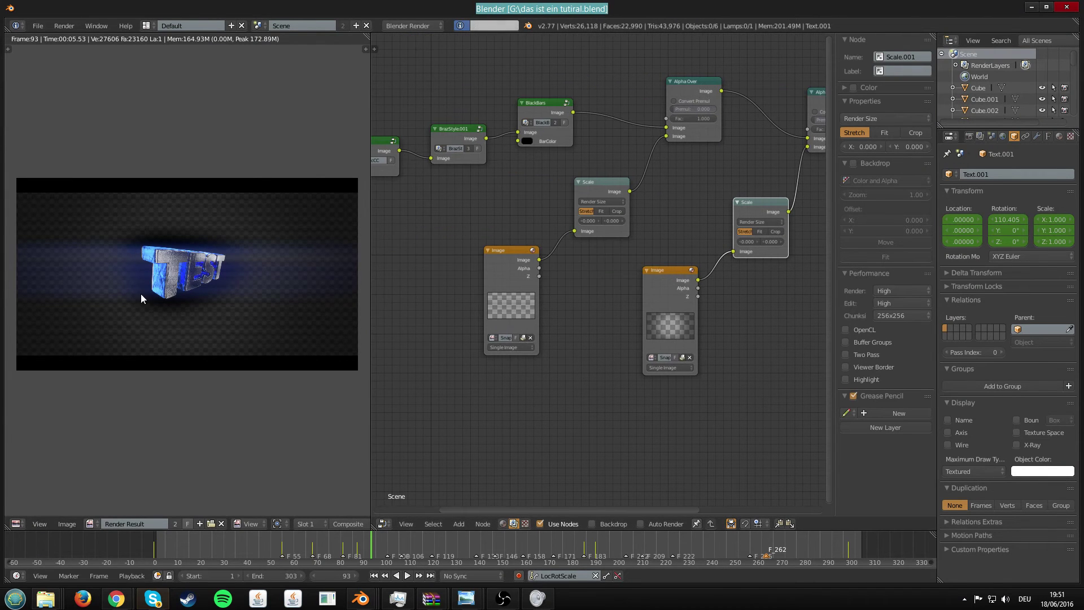
# Widen the render preview area to the right
pyautogui.moveTo(371, 188); pyautogui.dragTo(673, 187)
pyautogui.scroll(1, 284, 294)
pyautogui.scroll(2, 284, 295)
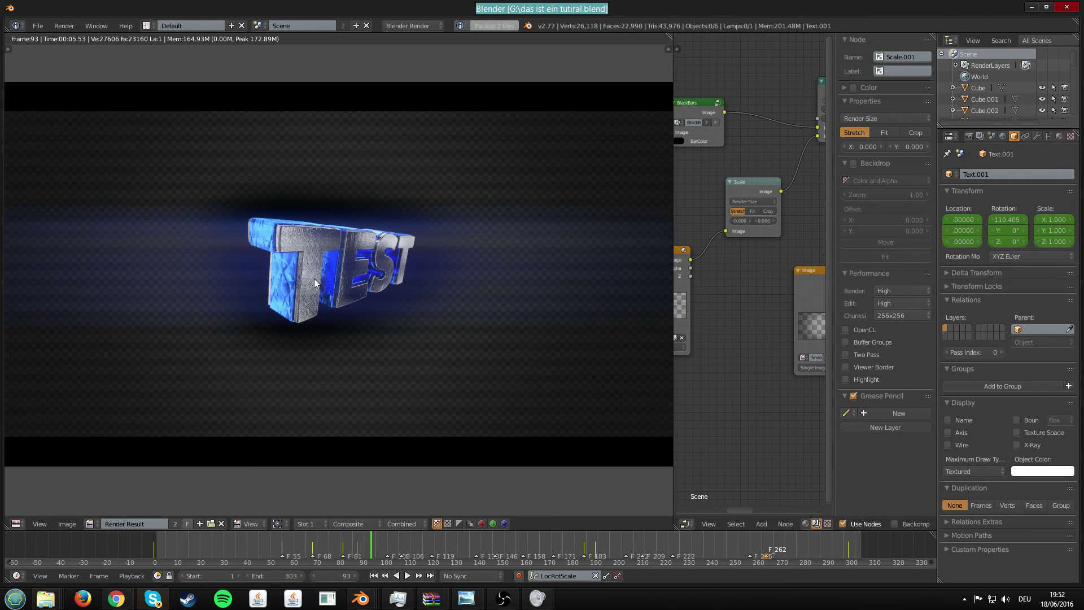
# Turn the preview area into a 3D viewport and save
pyautogui.hotkey('ctrl', 's')
pyautogui.click(15, 524)
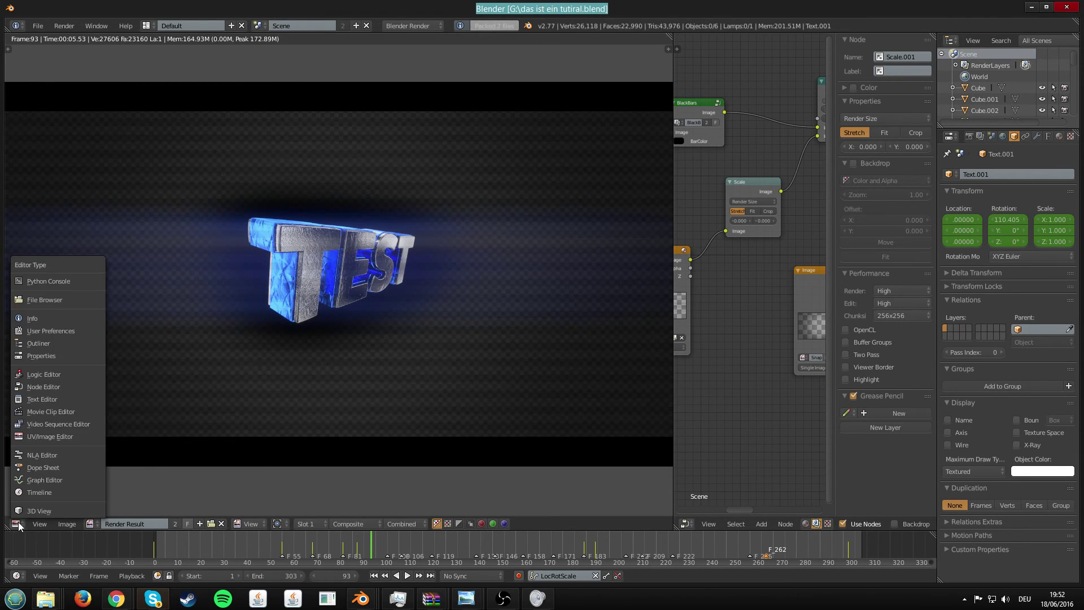
pyautogui.click(39, 496)
pyautogui.hotkey('ctrl', 's')
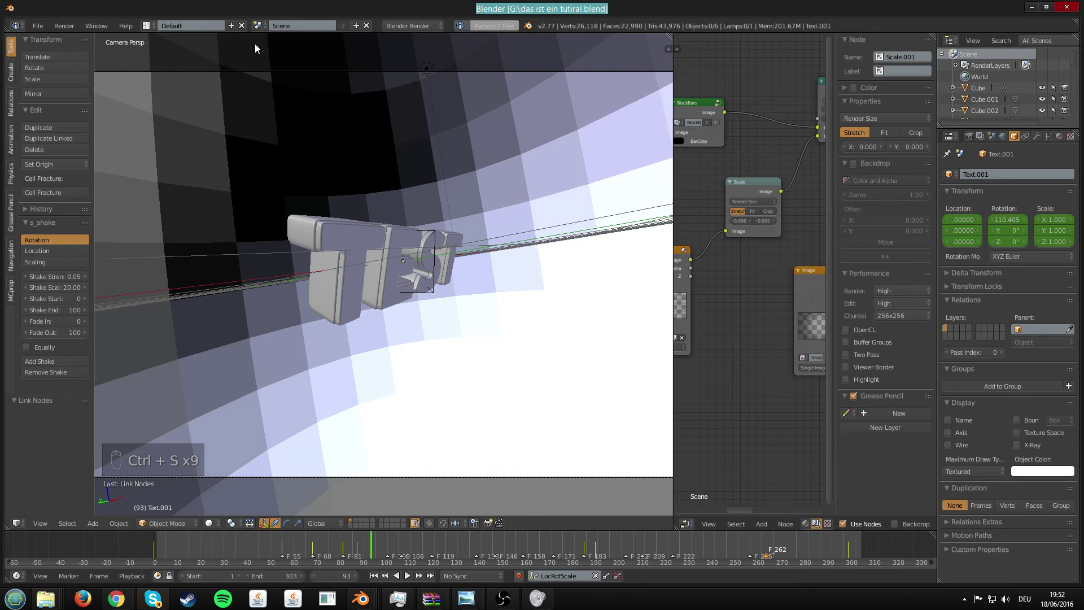
# Test-render the Start scene through its camera, then switch back to the scene named Scene
pyautogui.click(259, 25)
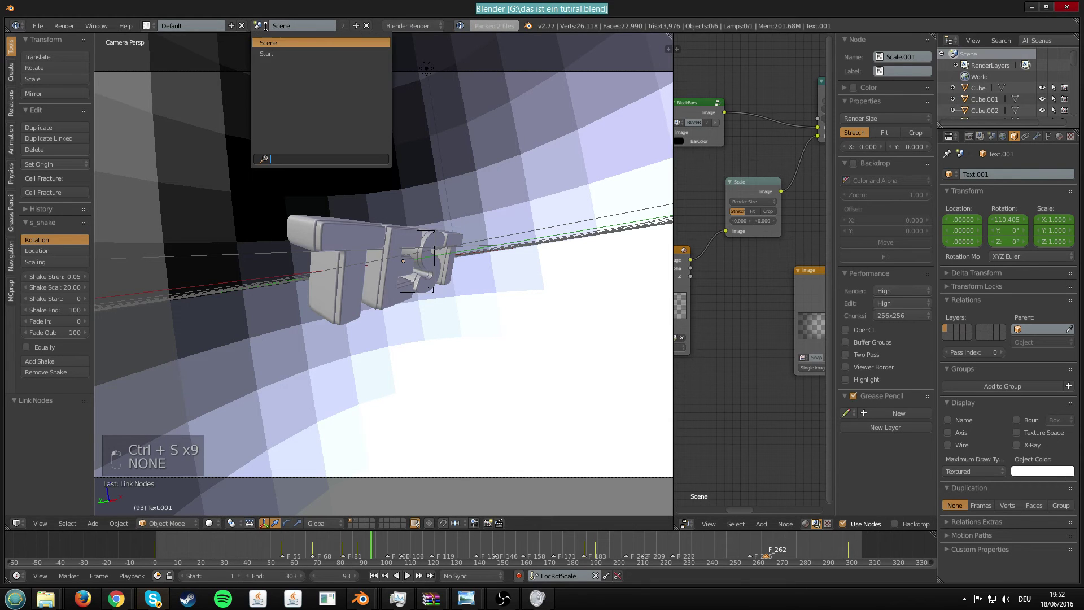
pyautogui.click(268, 53)
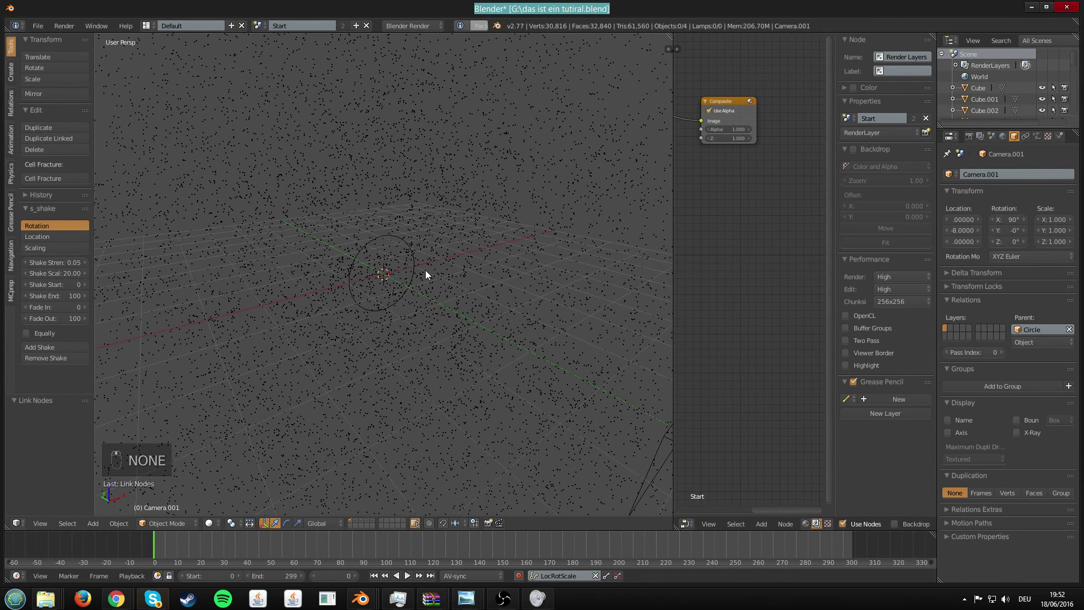
pyautogui.press('KP_0')
pyautogui.press('F12')
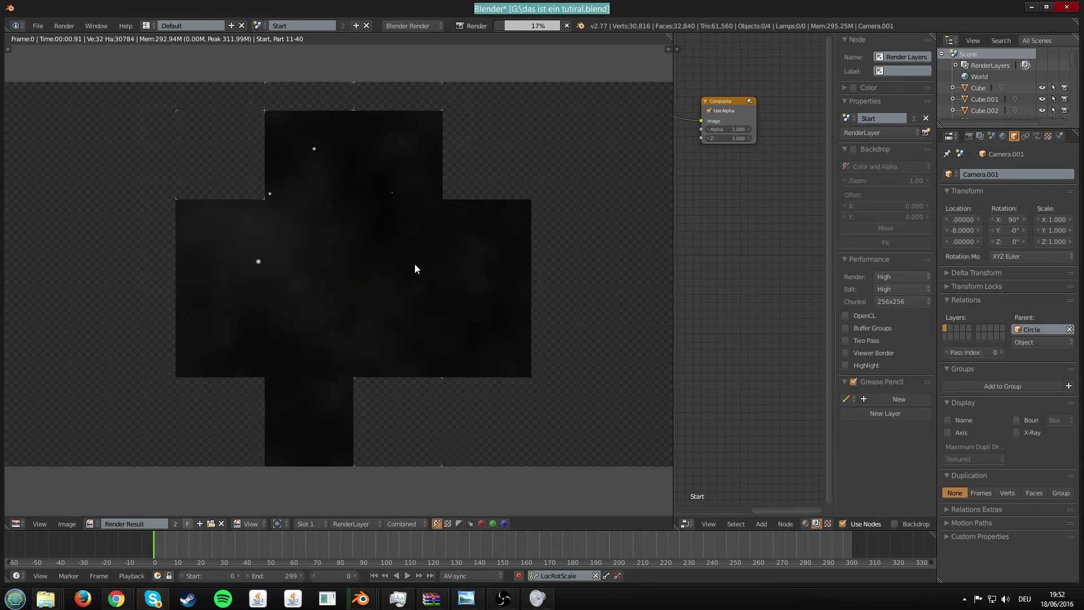
pyautogui.hotkey('ctrl', 's')
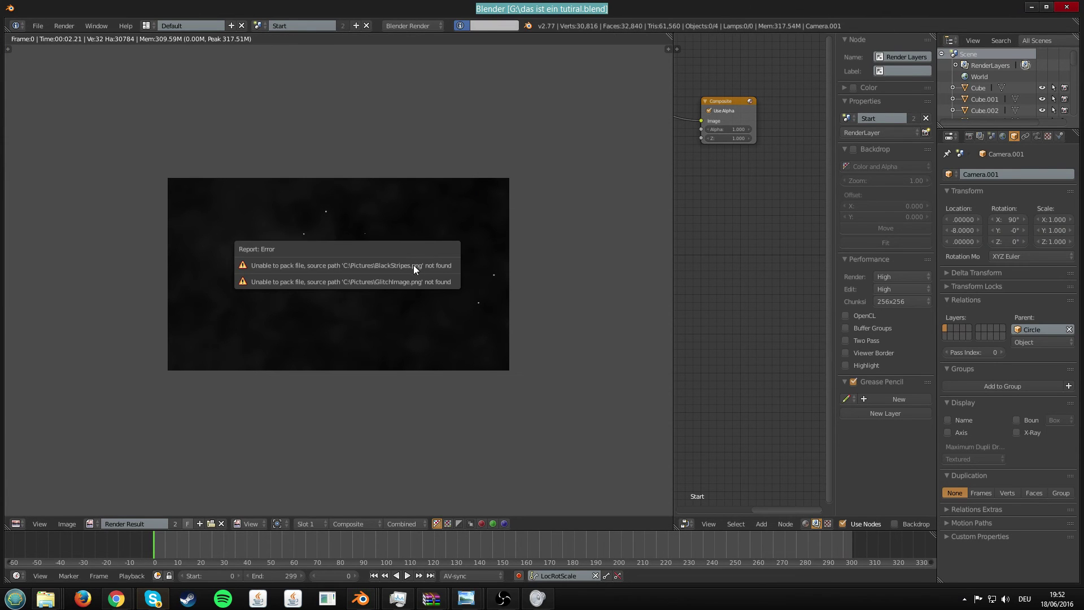
pyautogui.press('Escape')
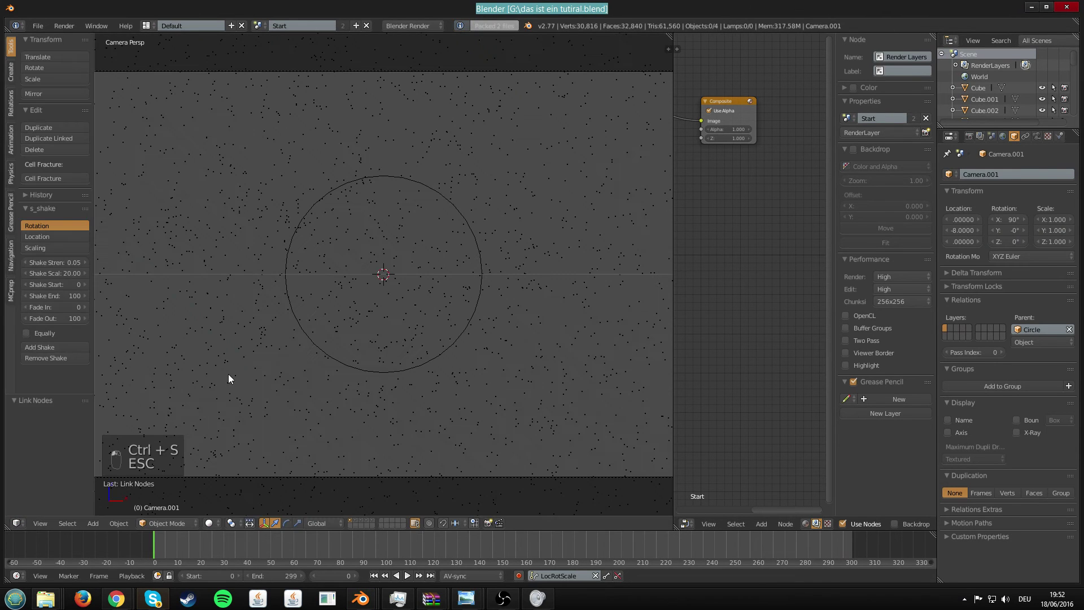
pyautogui.click(258, 25)
pyautogui.click(282, 49)
pyautogui.moveTo(300, 120); pyautogui.dragTo(369, 255, button='middle')
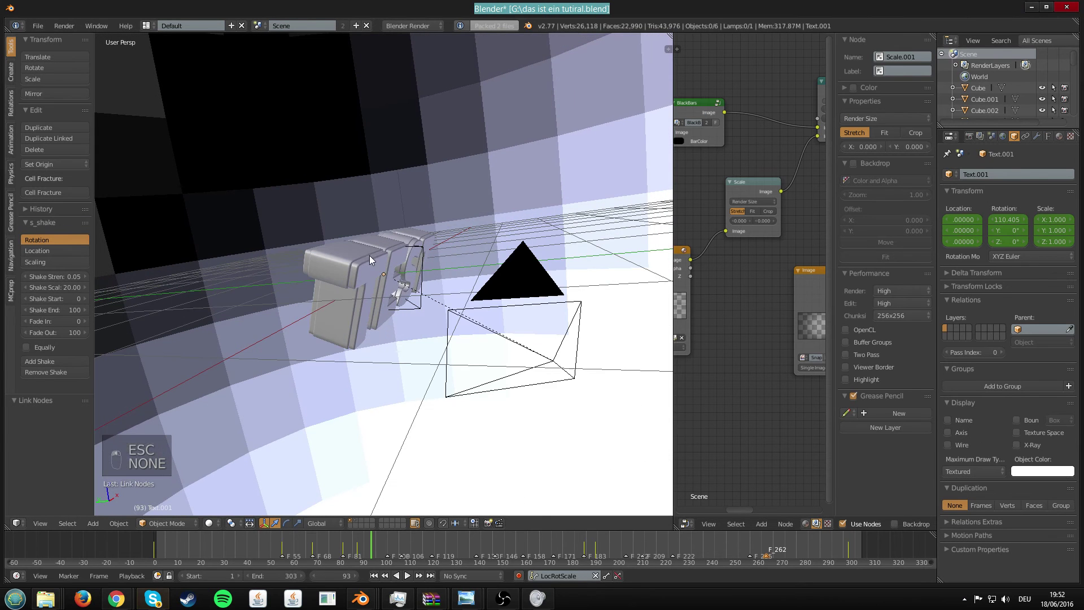
# Link the camera and the Empty near the text into the Start scene and save
pyautogui.rightClick(486, 283)
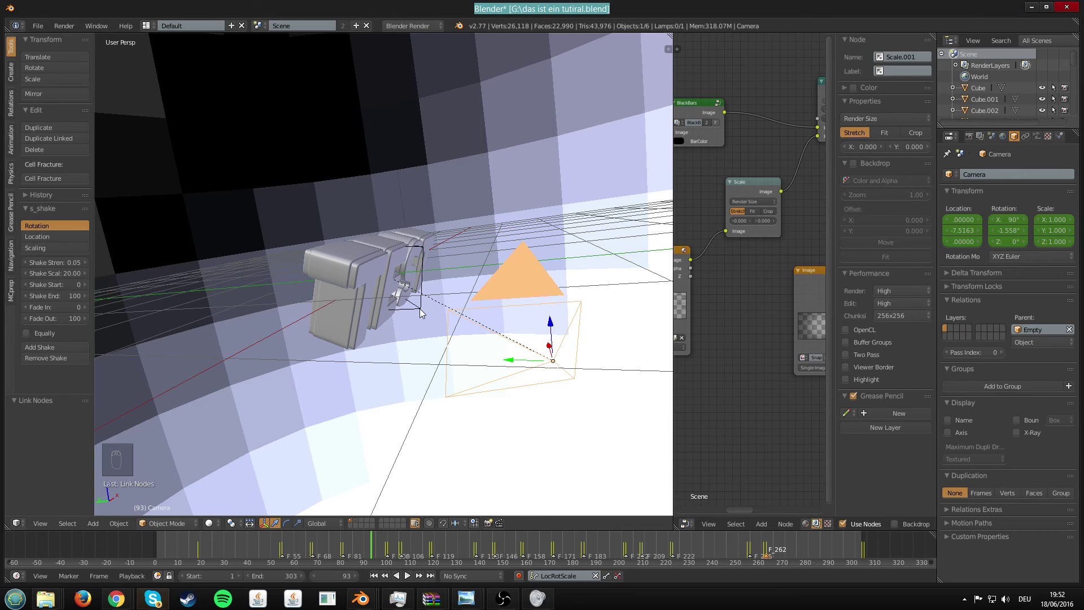
pyautogui.moveTo(464, 320); pyautogui.dragTo(443, 364, button='middle')
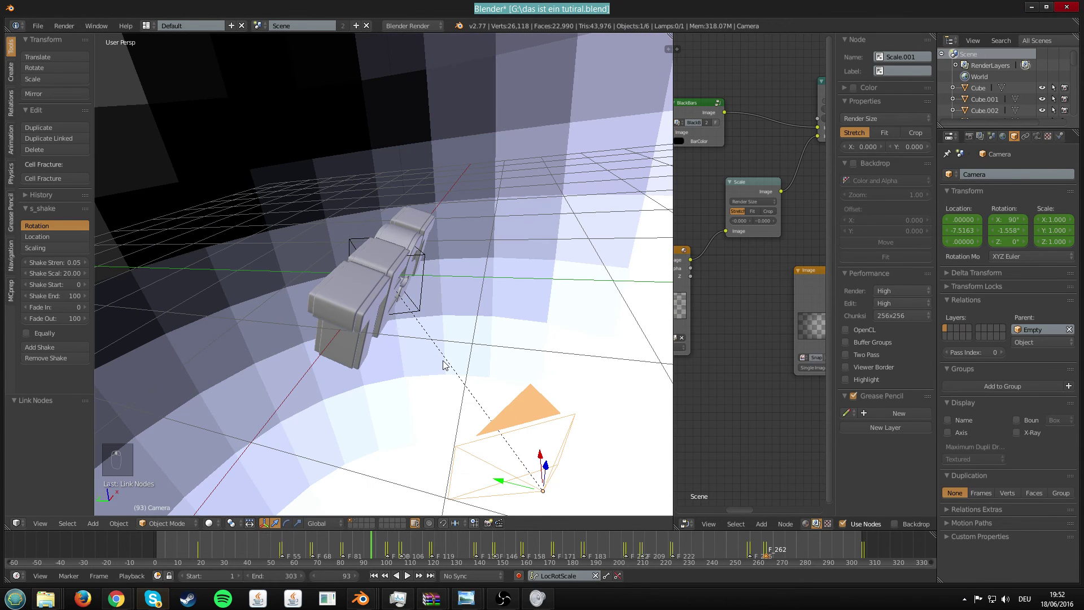
pyautogui.keyDown('shift'); pyautogui.rightClick(423, 259); pyautogui.keyUp('shift')
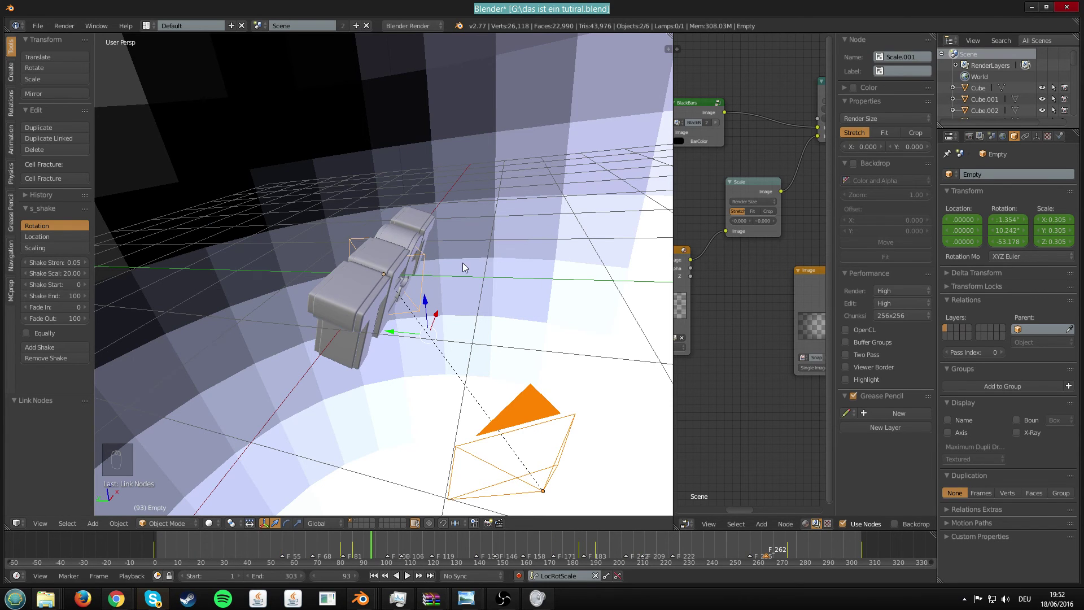
pyautogui.hotkey('ctrl', 'l')
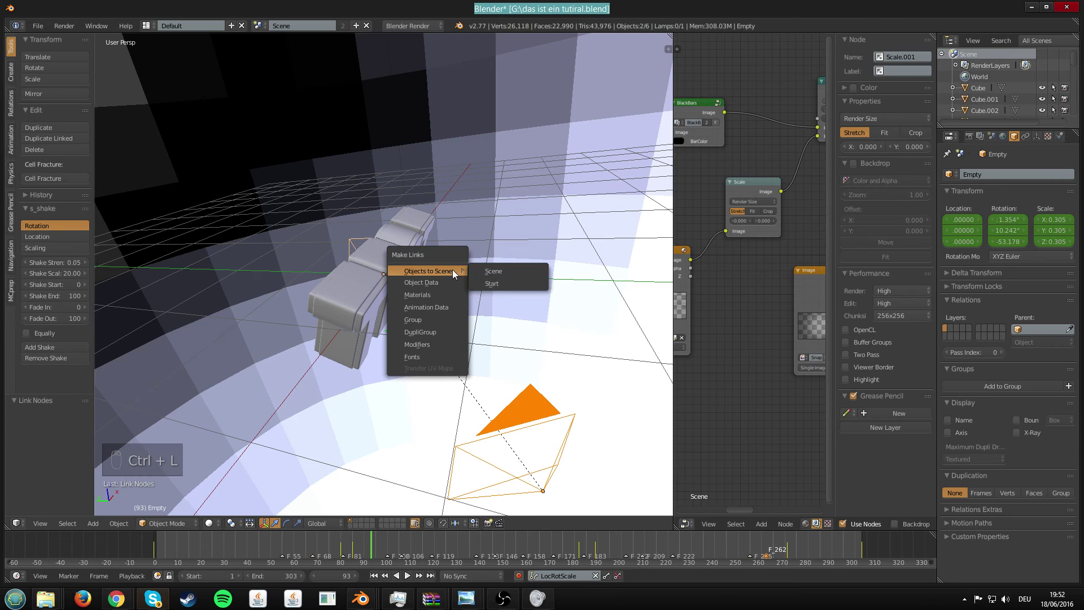
pyautogui.click(502, 284)
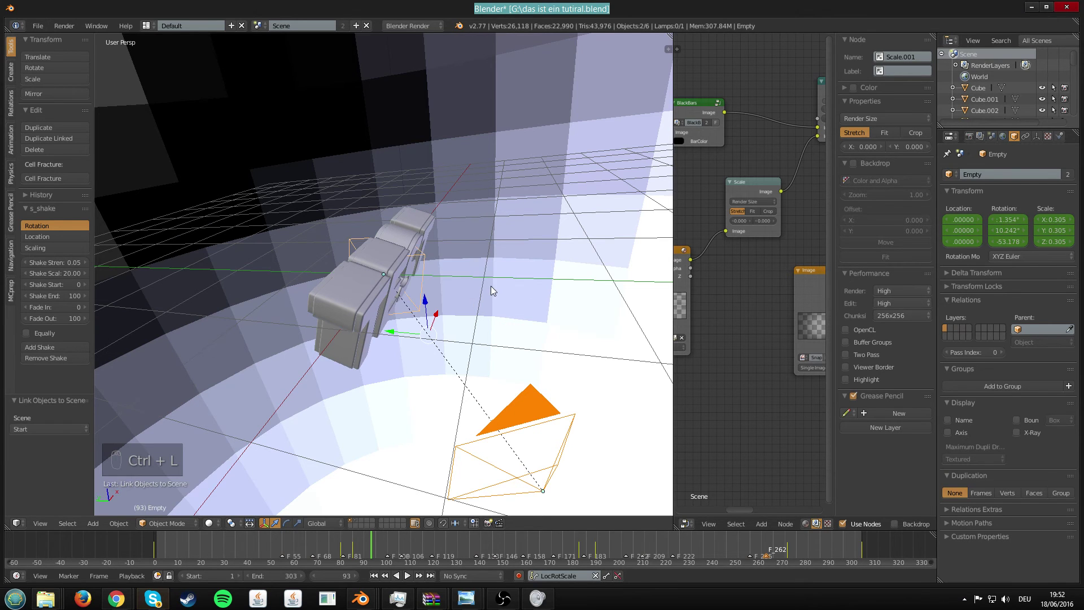
pyautogui.hotkey('ctrl', 's')
pyautogui.click(490, 286)
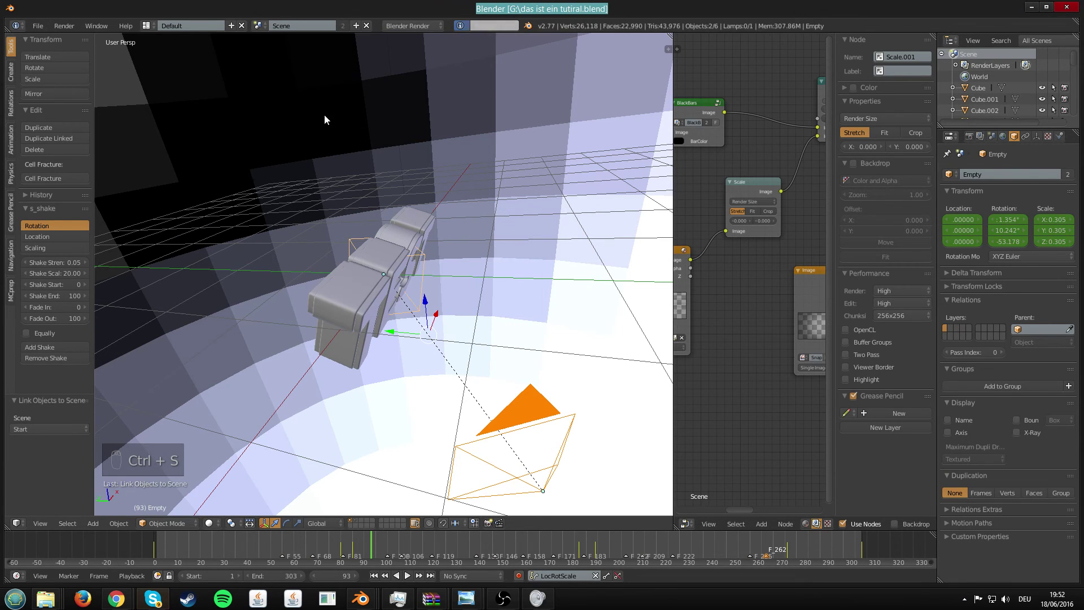
# Switch to the Start scene and save the file
pyautogui.click(258, 26)
pyautogui.click(270, 56)
pyautogui.hotkey('ctrl', 's')
pyautogui.click(337, 183)
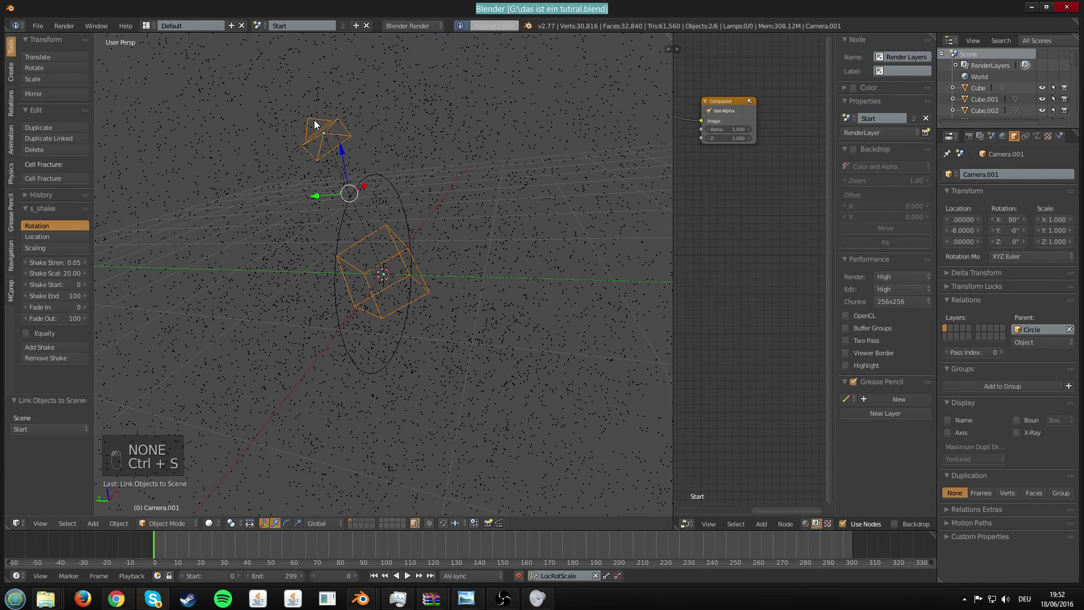
# Make the right-hand linked camera the active scene camera
pyautogui.moveTo(314, 120); pyautogui.dragTo(352, 167, button='middle')
pyautogui.press('KP_0')
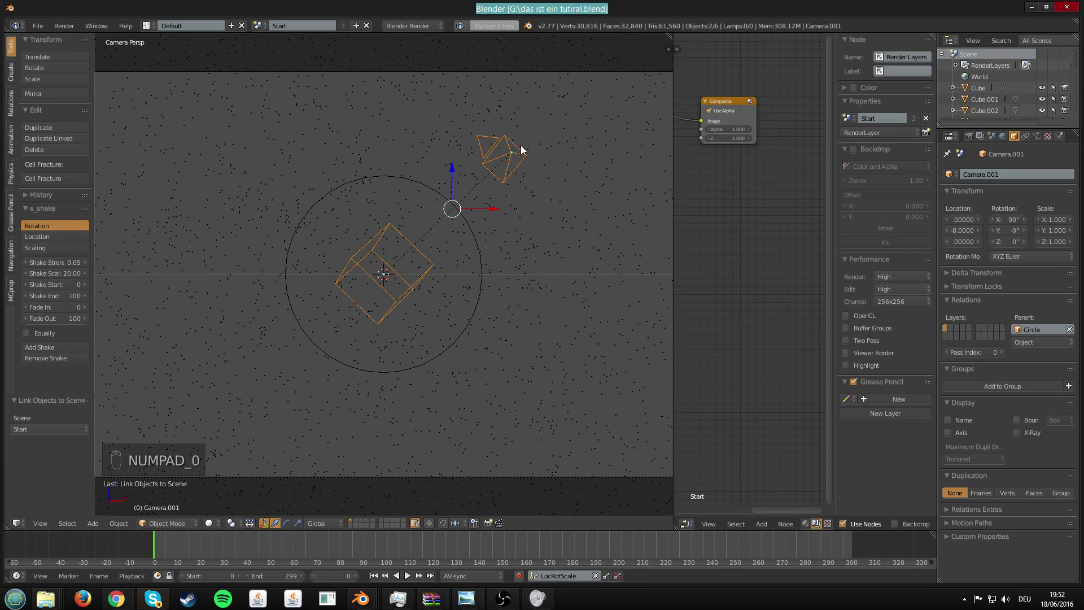
pyautogui.moveTo(522, 150); pyautogui.dragTo(550, 243, button='middle')
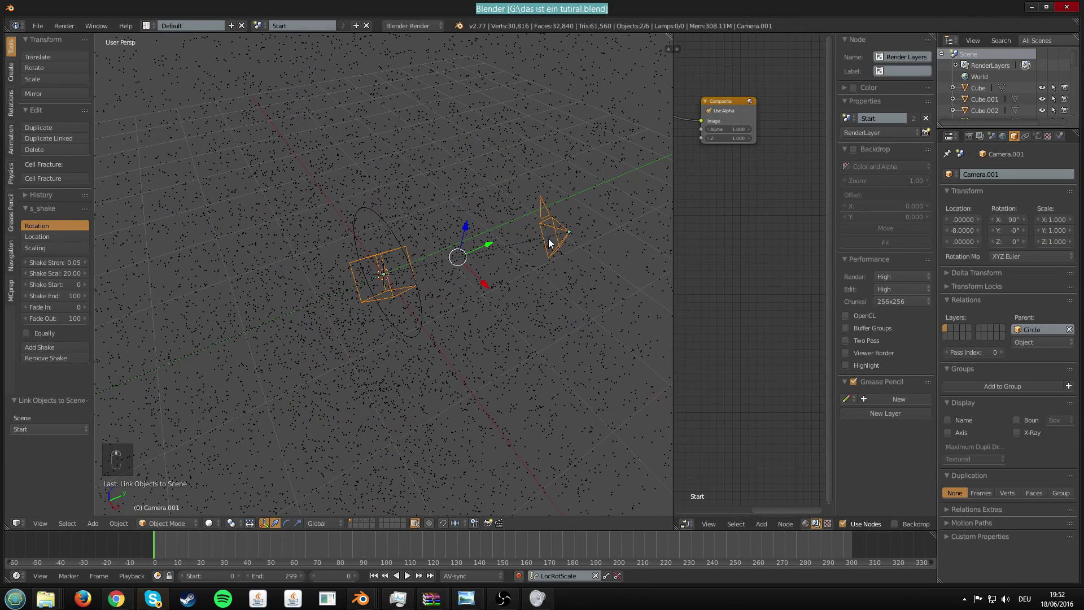
pyautogui.rightClick(567, 232)
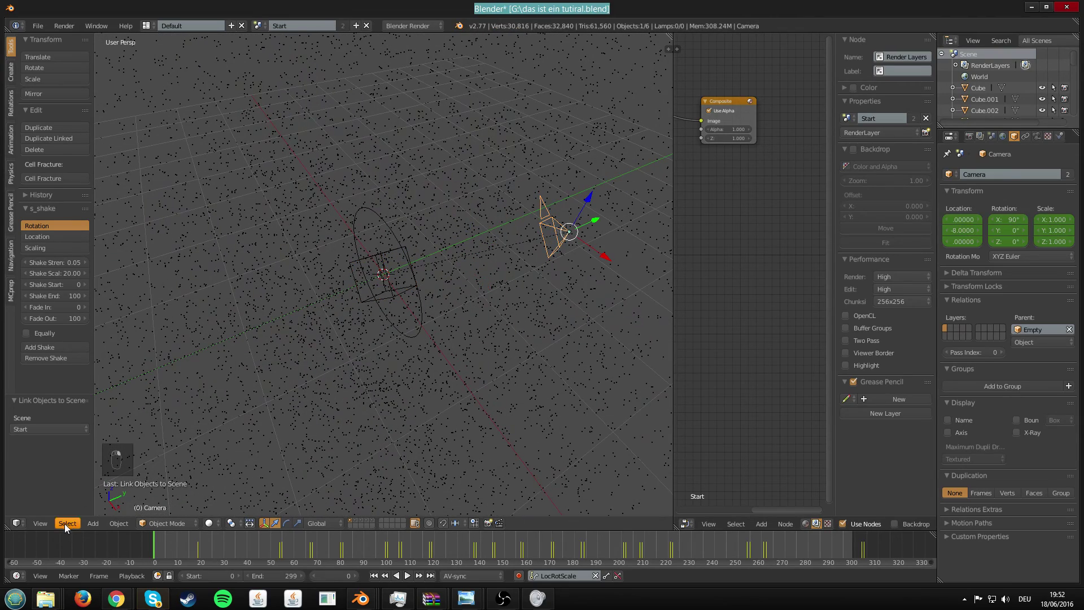
pyautogui.click(40, 524)
pyautogui.moveTo(83, 405)
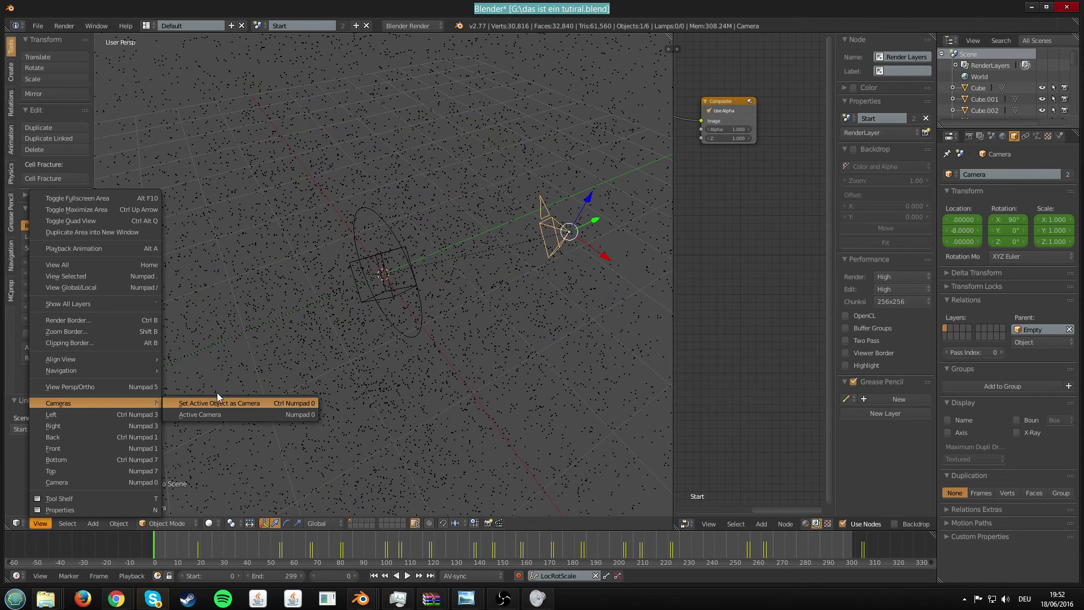
pyautogui.click(217, 402)
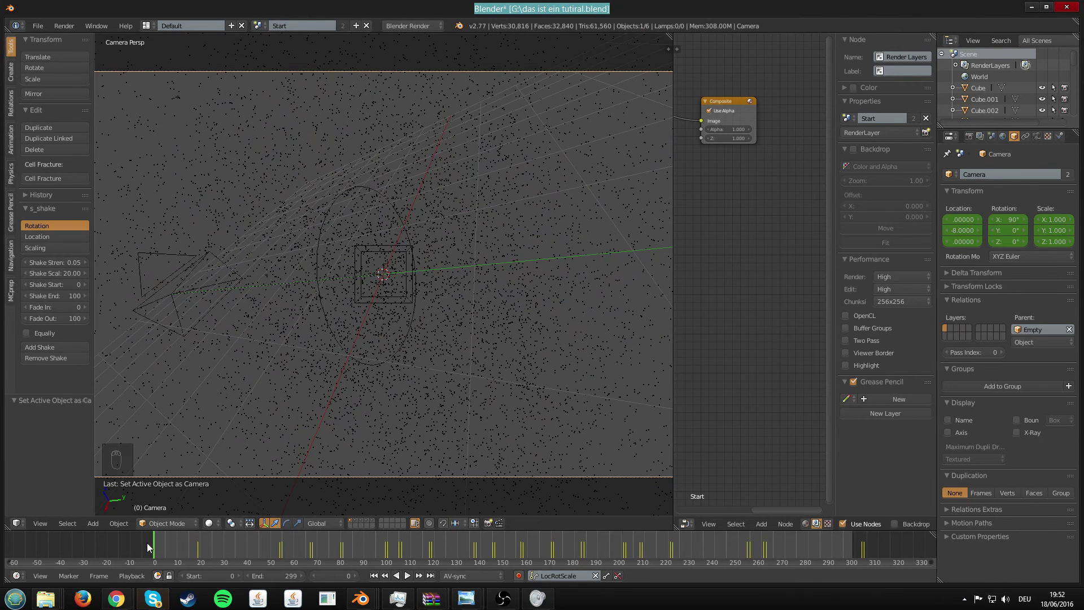
# Set the animation end frame to 333, check playback, save, and show the plane's layer
pyautogui.moveTo(268, 576); pyautogui.dragTo(305, 575)
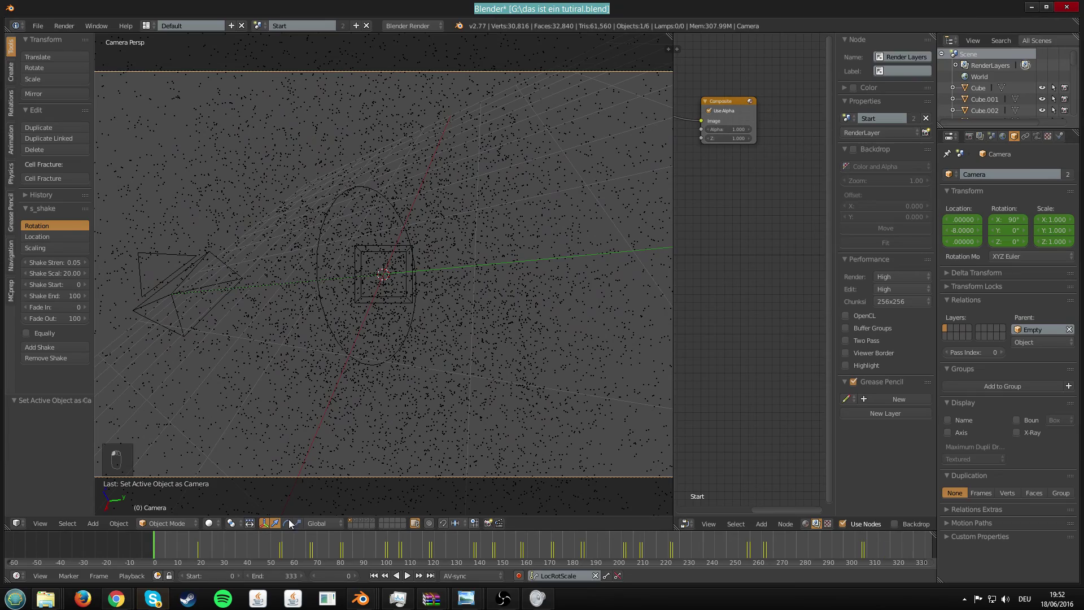
pyautogui.hotkey('ctrl', 's')
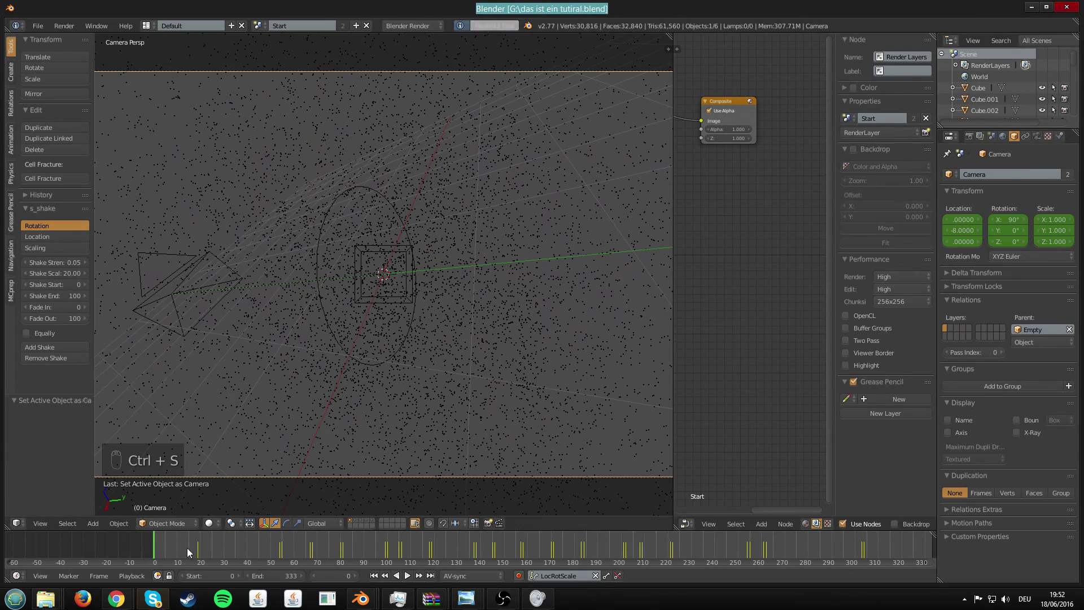
pyautogui.moveTo(189, 548); pyautogui.dragTo(529, 547)
pyautogui.hotkey('ctrl', 's')
pyautogui.click(509, 414)
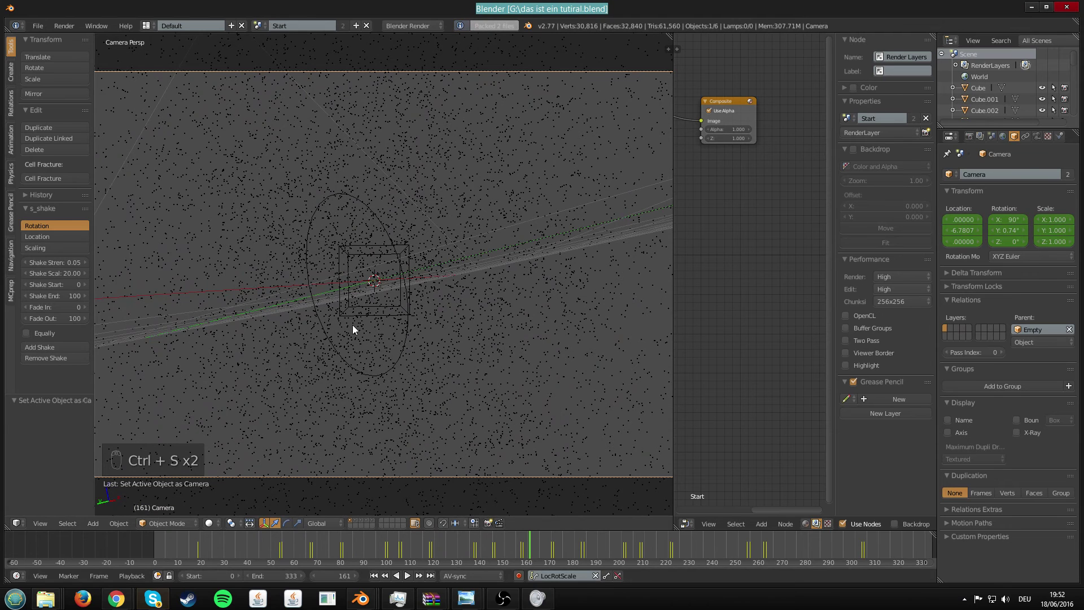
pyautogui.click(354, 521)
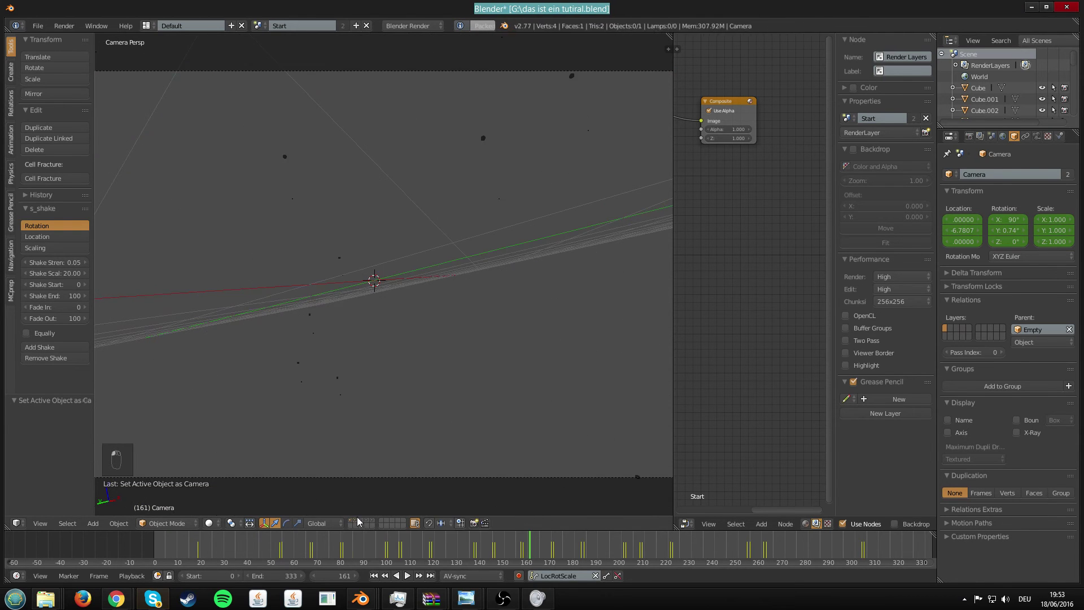
# Copy all the plane and particle objects into a new scene, Scene.001
pyautogui.moveTo(398, 296); pyautogui.dragTo(497, 349, button='middle')
pyautogui.press('a')
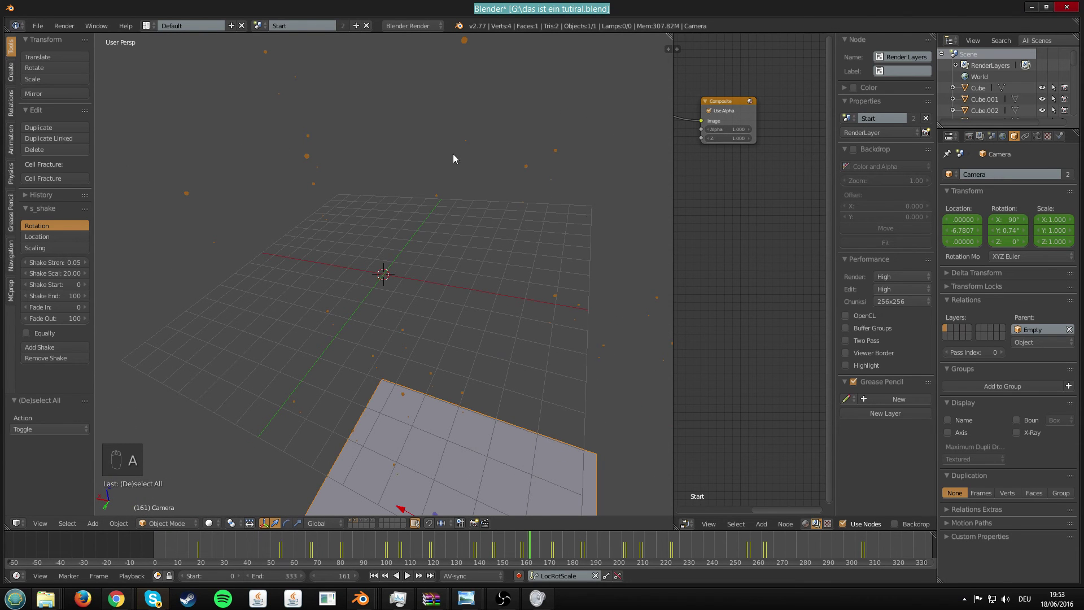
pyautogui.hotkey('ctrl', 'c')
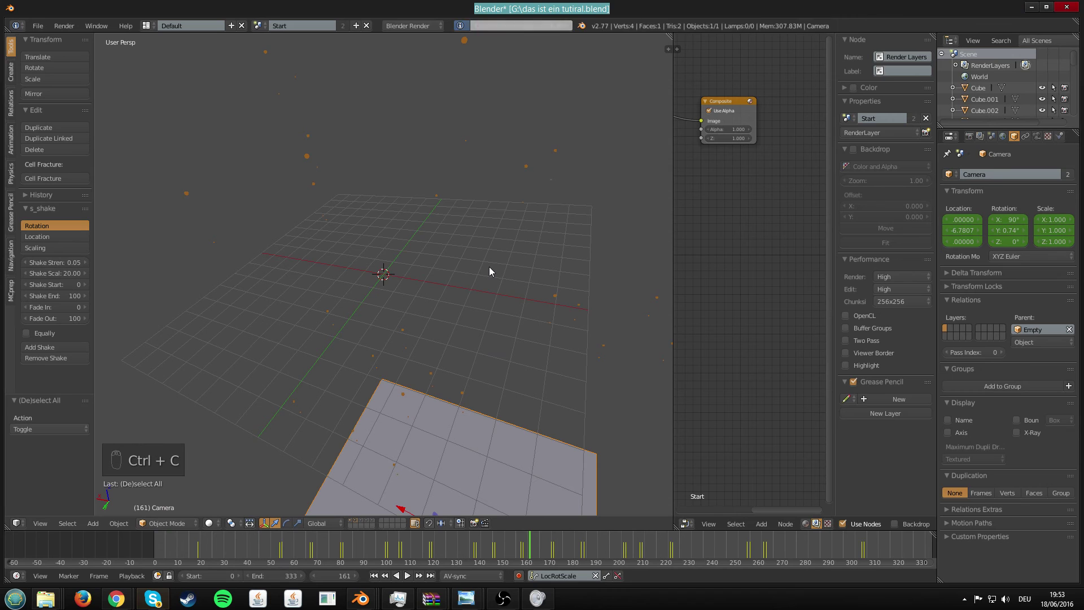
pyautogui.hotkey('ctrl', 's')
pyautogui.click(357, 29)
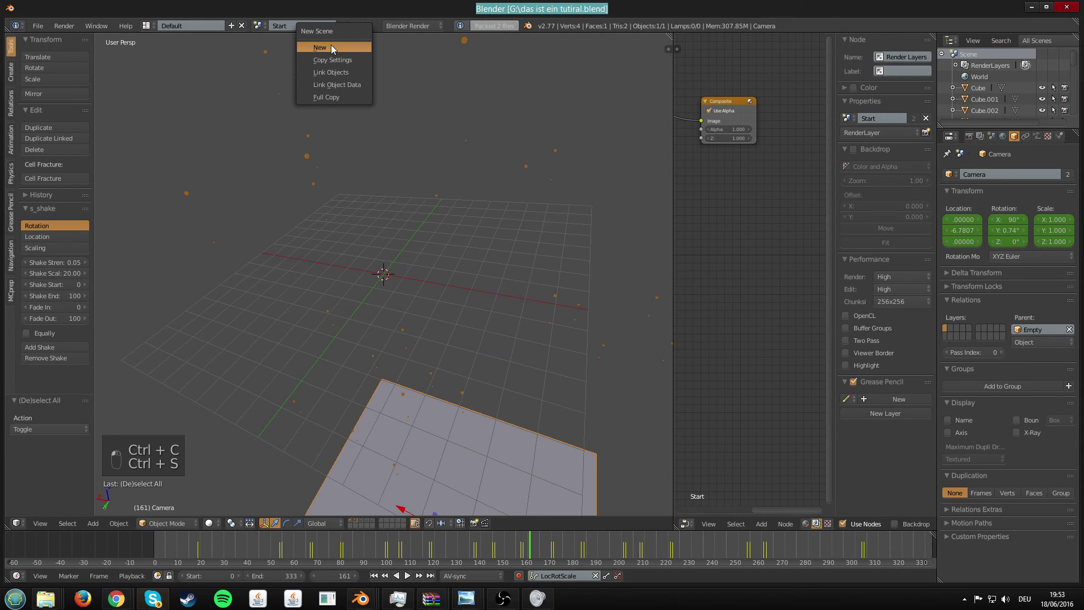
pyautogui.click(331, 45)
pyautogui.hotkey('ctrl', 'v')
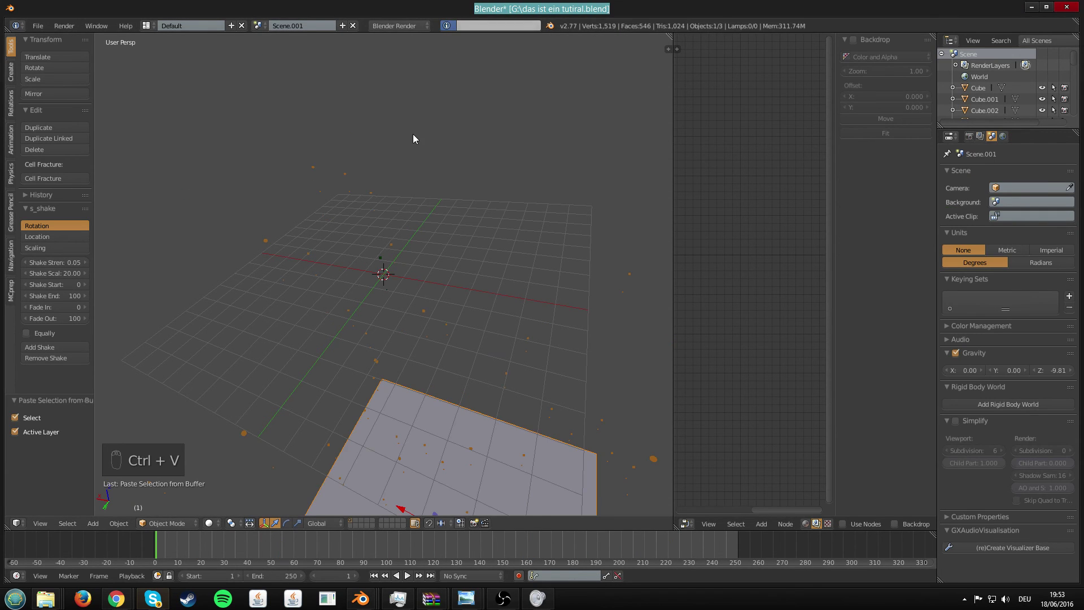
pyautogui.hotkey('ctrl', 's')
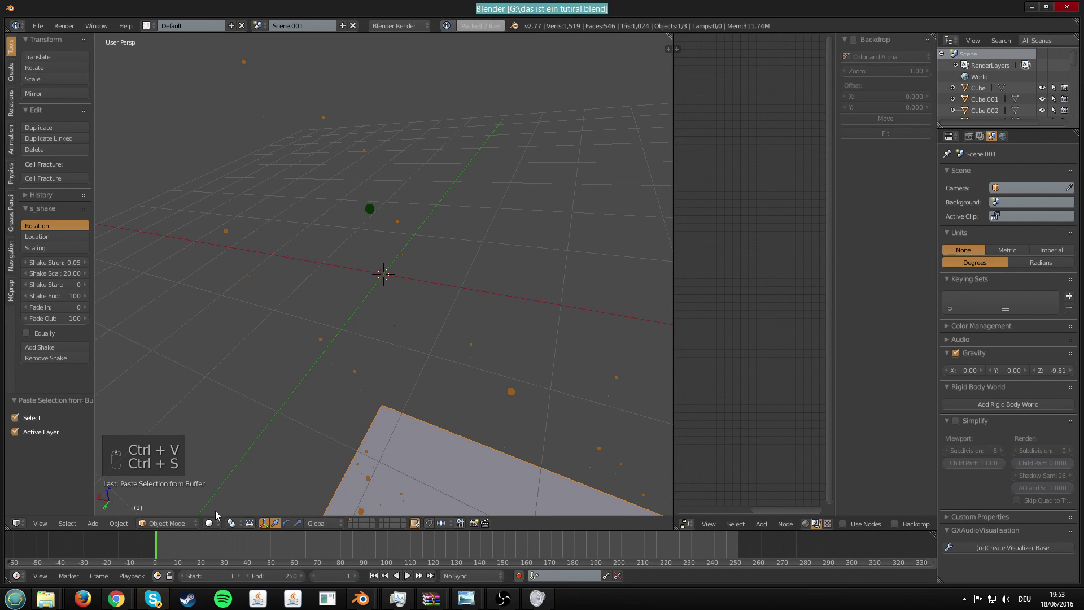
# Preview the particles in rendered viewport shading, then return to solid shading
pyautogui.click(213, 523)
pyautogui.click(240, 446)
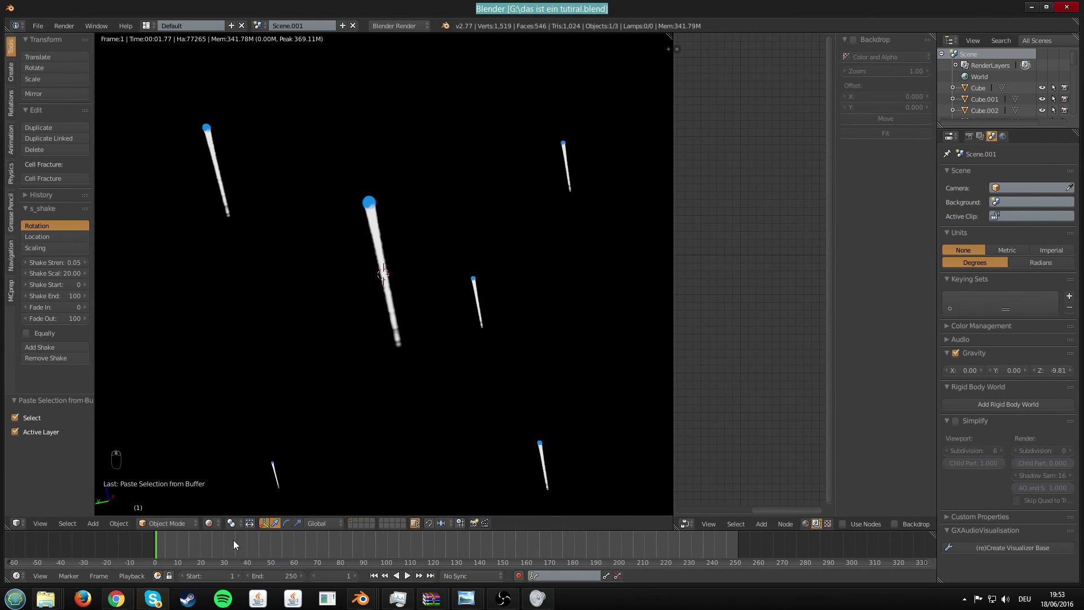
pyautogui.click(213, 523)
pyautogui.click(244, 482)
pyautogui.hotkey('ctrl', 's')
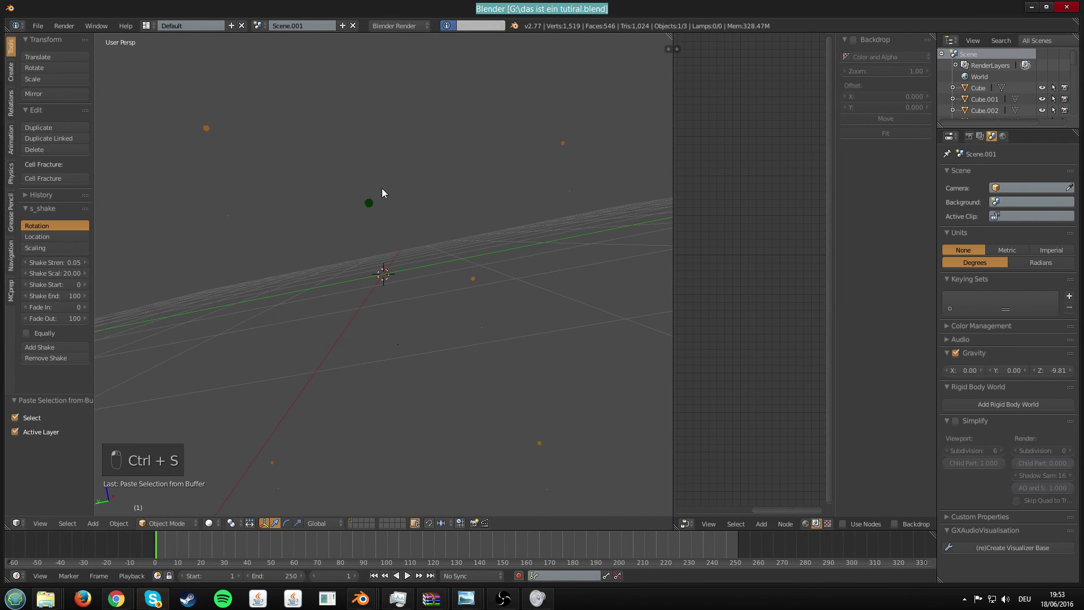
# Move Particle Tail.001 to layer 2 and save the file
pyautogui.moveTo(382, 188)
pyautogui.mouseDown(button='middle')
pyautogui.moveTo(389, 246)
pyautogui.moveTo(384, 201)
pyautogui.mouseUp(button='middle')
pyautogui.rightClick(365, 200)
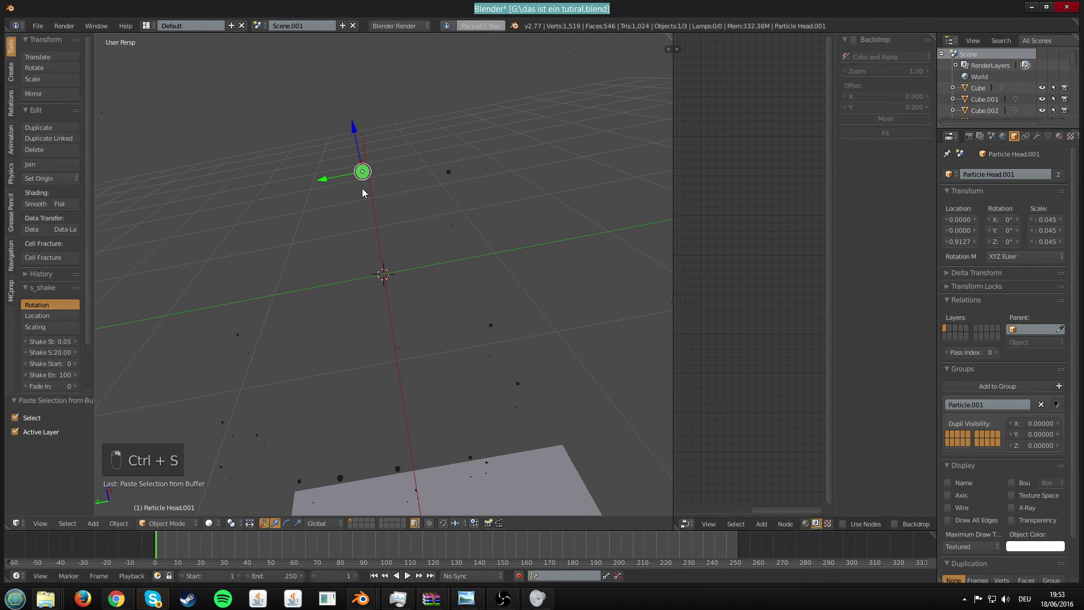
pyautogui.keyDown('shift'); pyautogui.rightClick(363, 180); pyautogui.keyUp('shift')
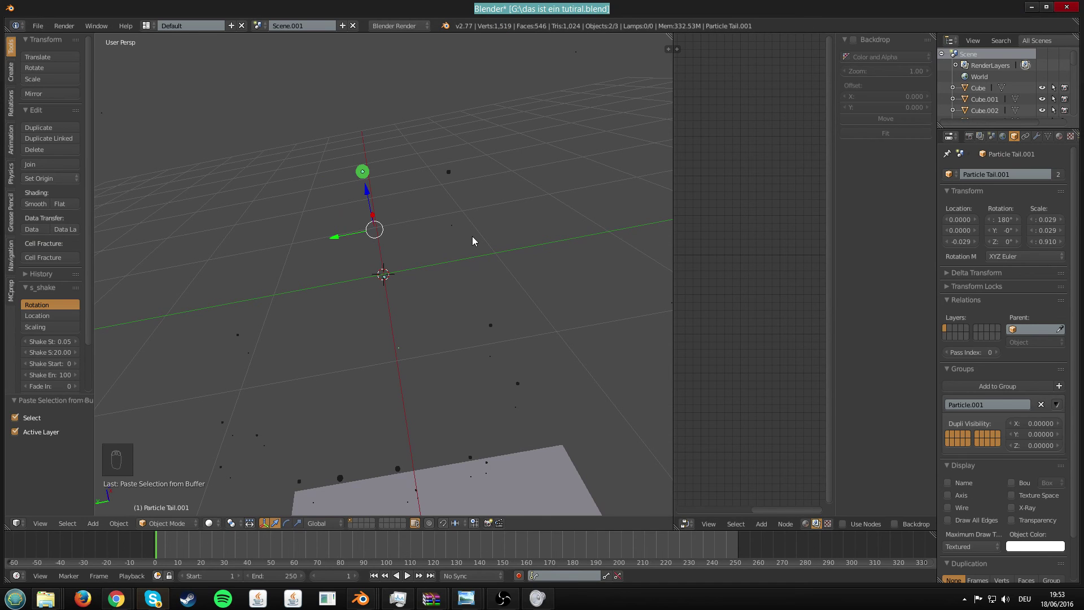
pyautogui.press('m')
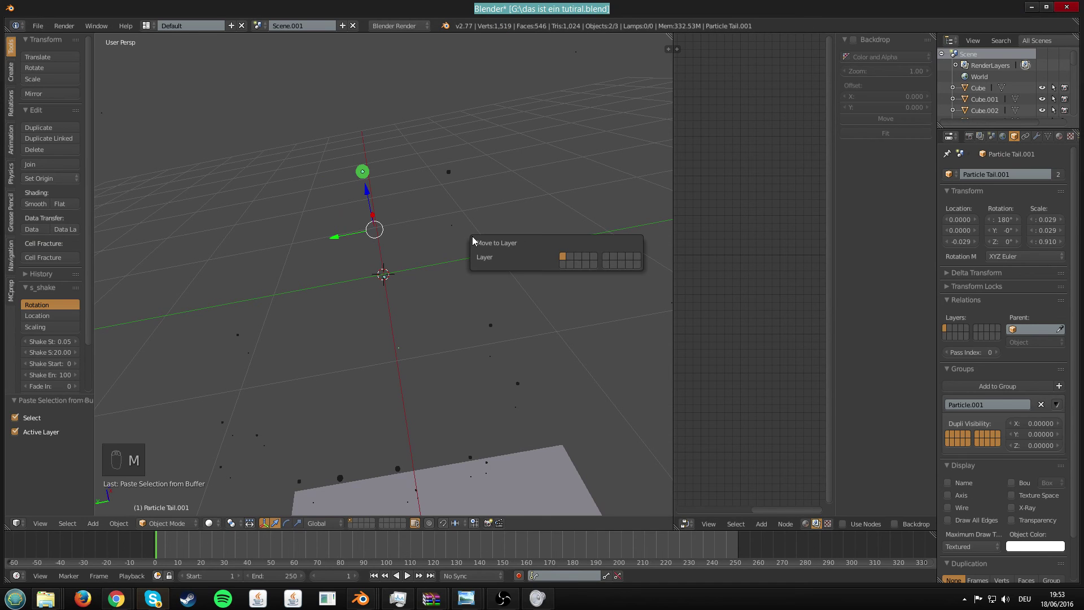
pyautogui.click(572, 257)
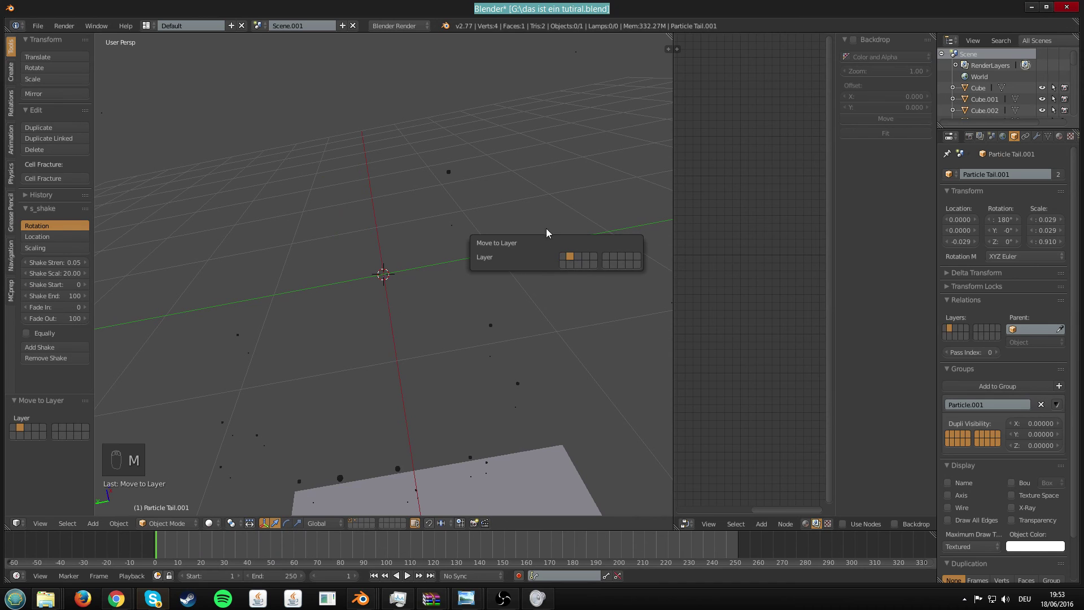
pyautogui.hotkey('ctrl', 's')
pyautogui.click(404, 199)
# Advance the animation to frame 165 and inspect the particles from a top-down angle
pyautogui.moveTo(350, 299); pyautogui.dragTo(195, 555, button='middle')
pyautogui.moveTo(160, 548); pyautogui.dragTo(539, 534)
pyautogui.hotkey('ctrl', 's')
pyautogui.click(494, 482)
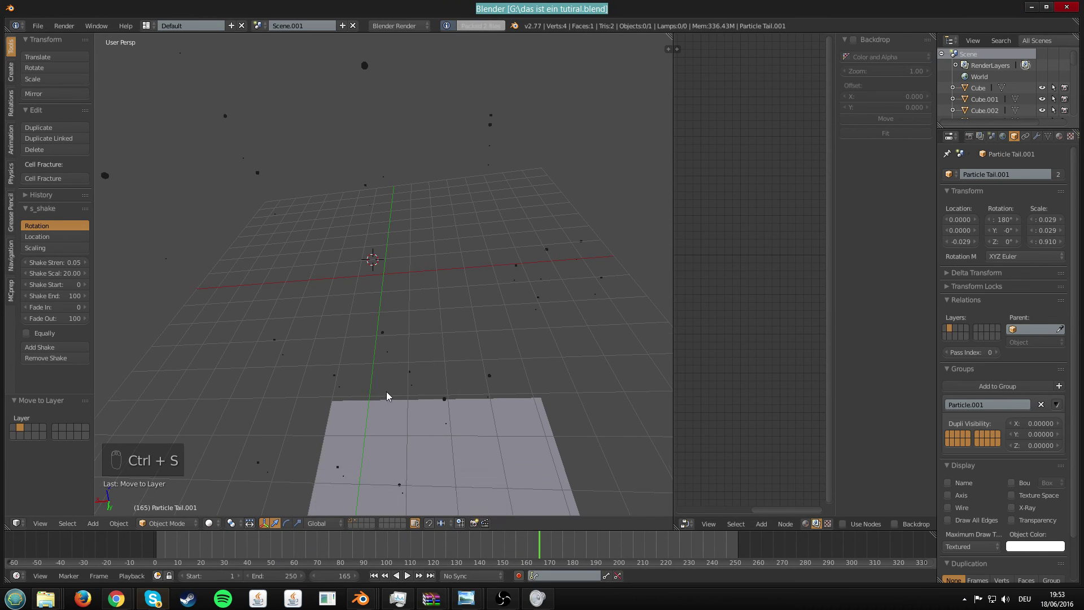
pyautogui.moveTo(387, 392); pyautogui.dragTo(442, 358, button='middle')
pyautogui.hotkey('ctrl', 's')
pyautogui.click(442, 357)
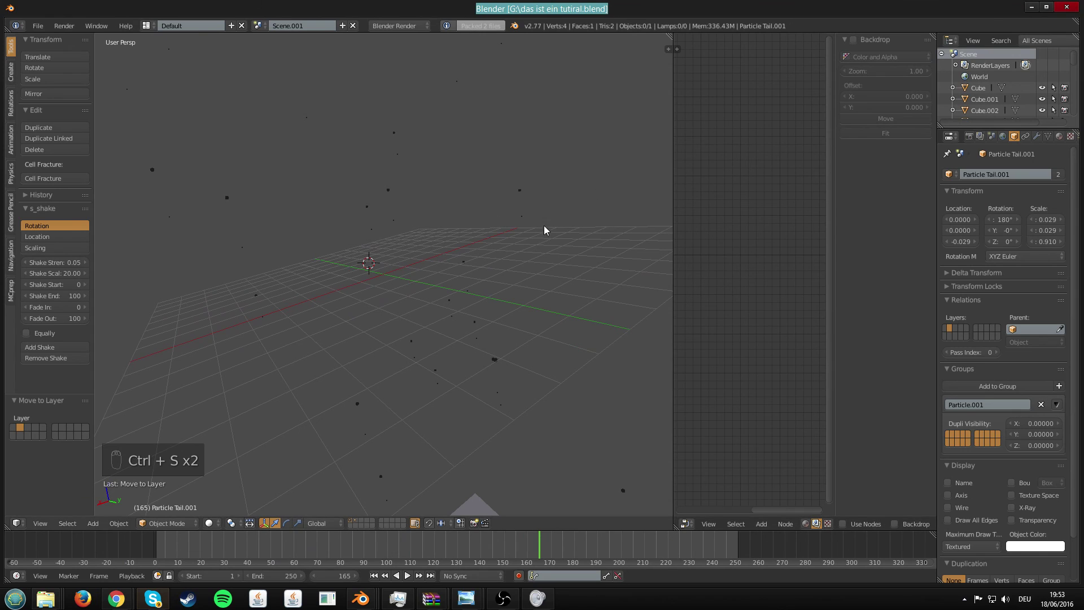
# Switch Scene.001's render alpha from Sky to Transparent and save
pyautogui.click(969, 136)
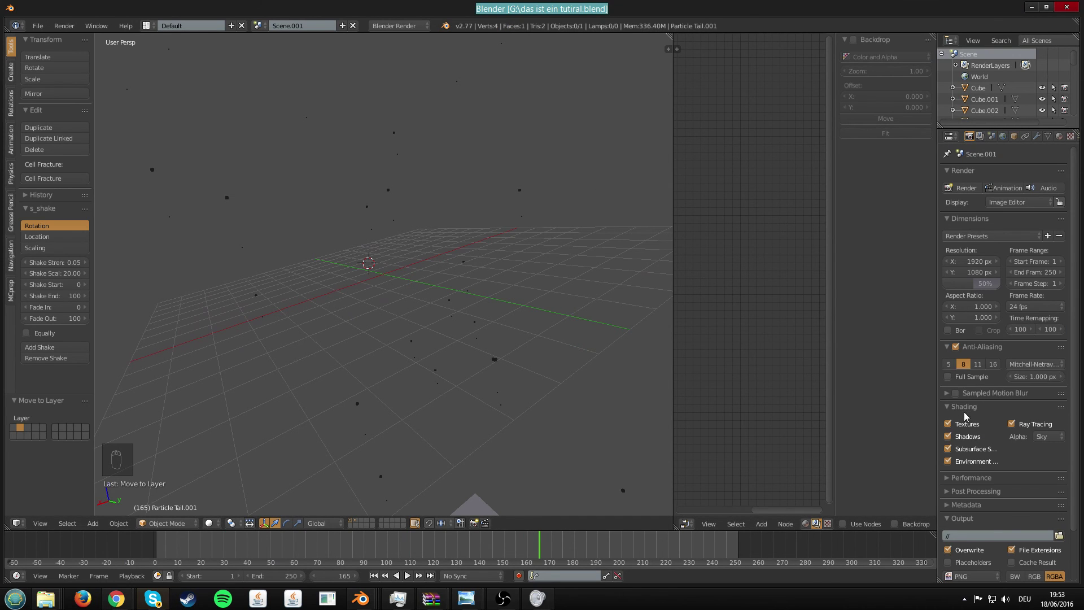
pyautogui.click(1042, 436)
pyautogui.click(1036, 405)
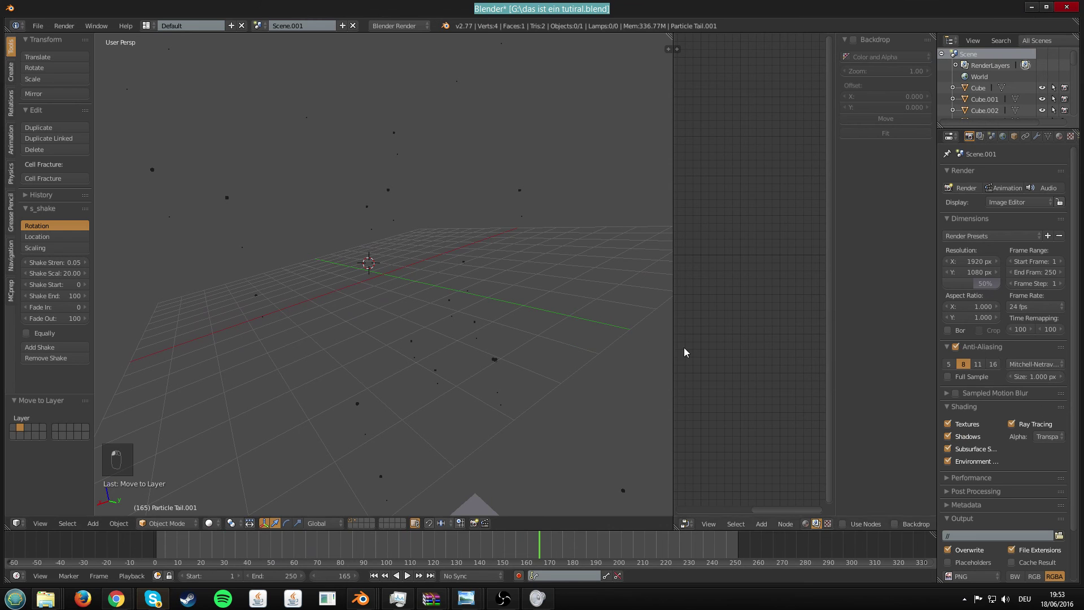
pyautogui.hotkey('ctrl', 's')
pyautogui.moveTo(383, 183); pyautogui.dragTo(264, 21, button='middle')
pyautogui.click(260, 26)
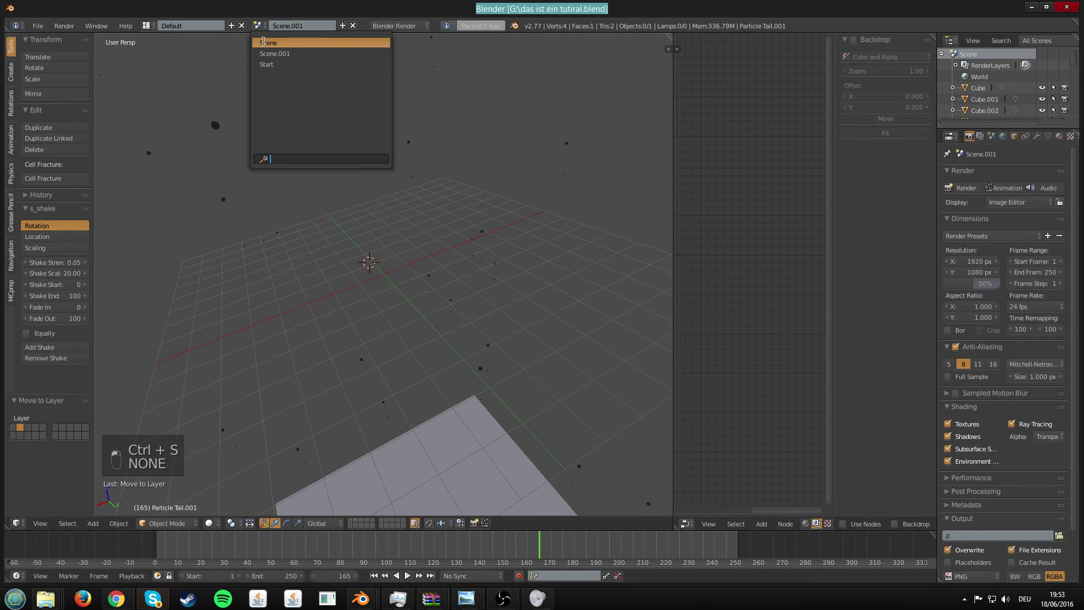
# Return to Scene and link the selected TEST objects into Scene.001
pyautogui.click(267, 41)
pyautogui.hotkey('ctrl', 's')
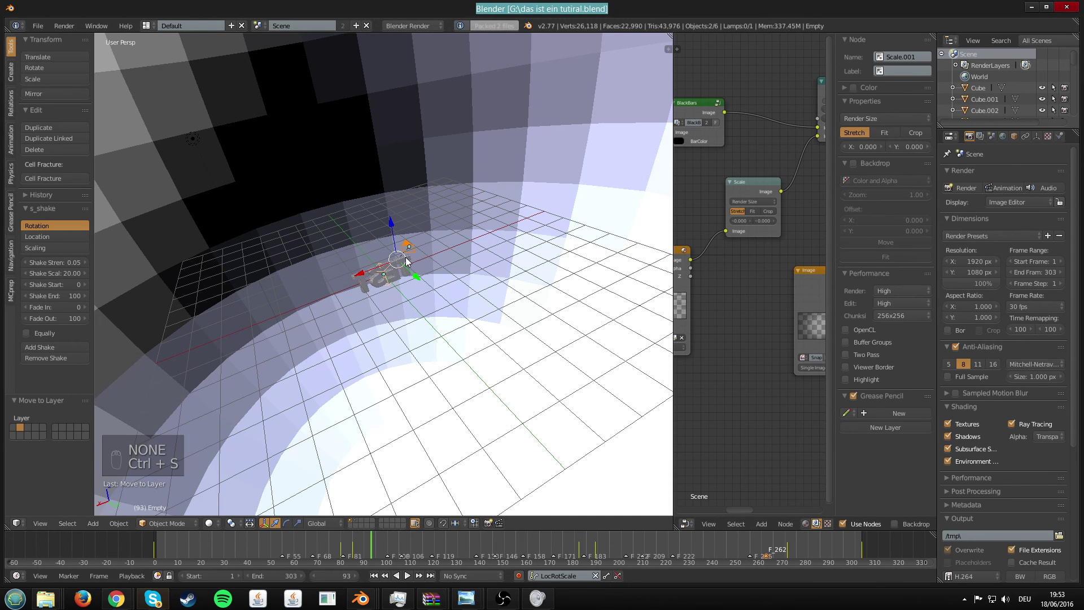
pyautogui.moveTo(360, 272); pyautogui.dragTo(348, 293, button='middle')
pyautogui.hotkey('ctrl', 'l')
pyautogui.moveTo(353, 288)
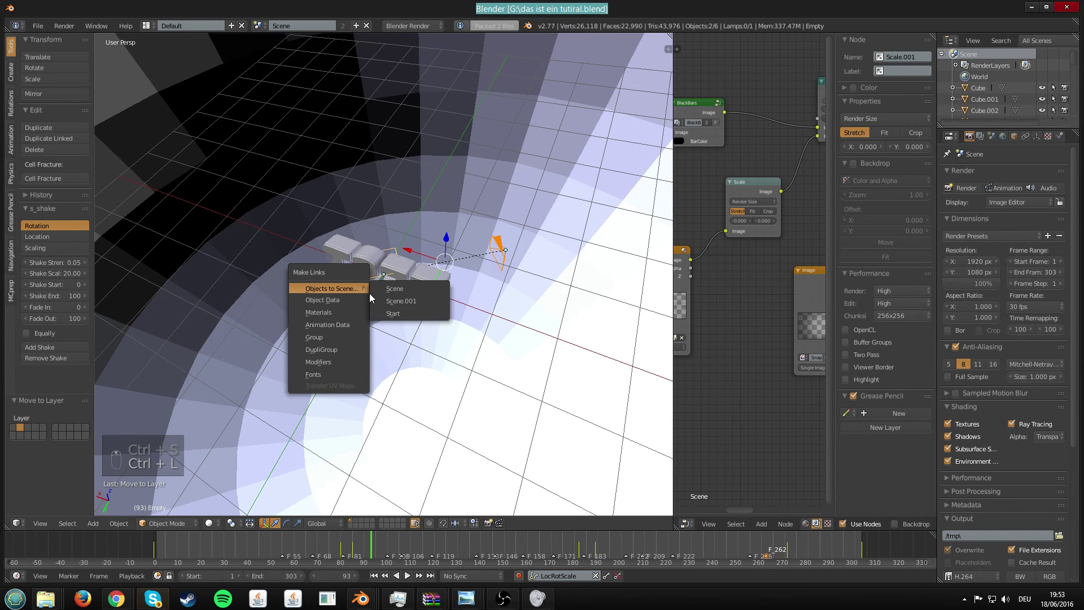
pyautogui.click(386, 300)
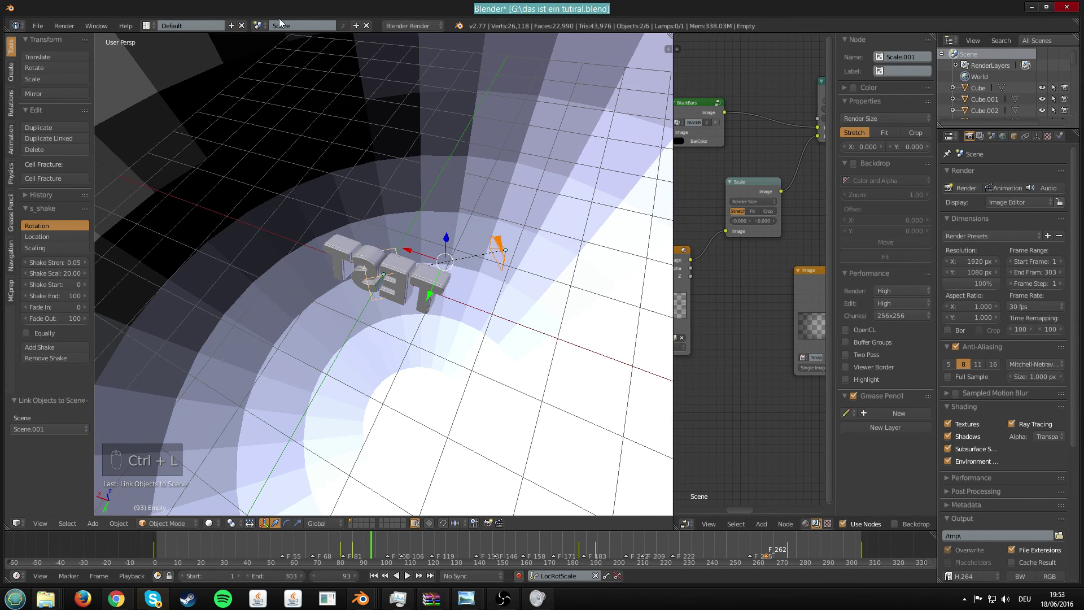
# In the Start scene, show the layer holding the particles and cameras
pyautogui.click(258, 26)
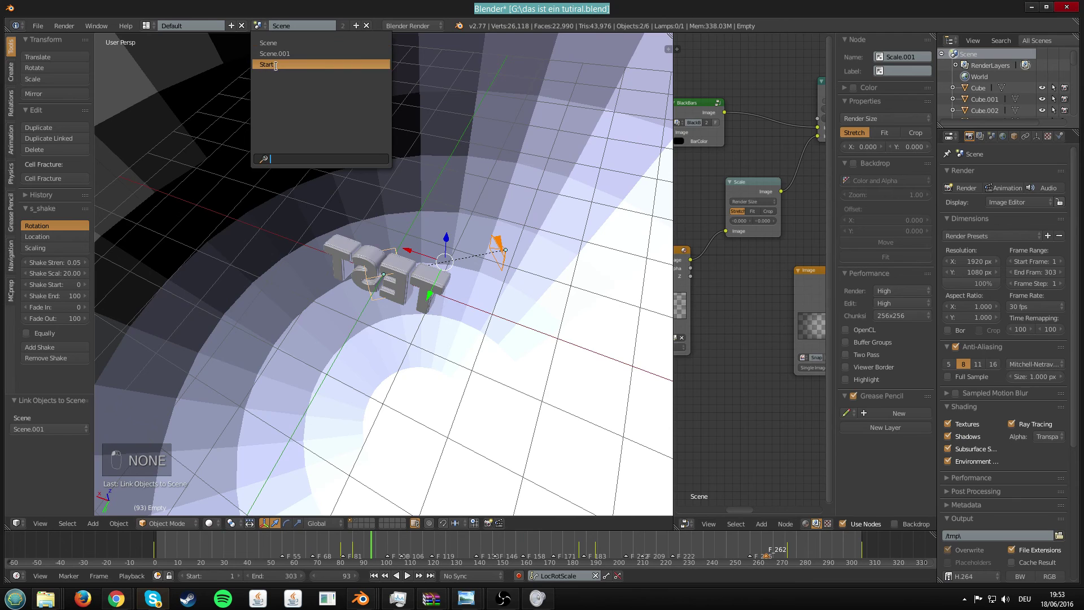
pyautogui.click(275, 65)
pyautogui.hotkey('ctrl', 's')
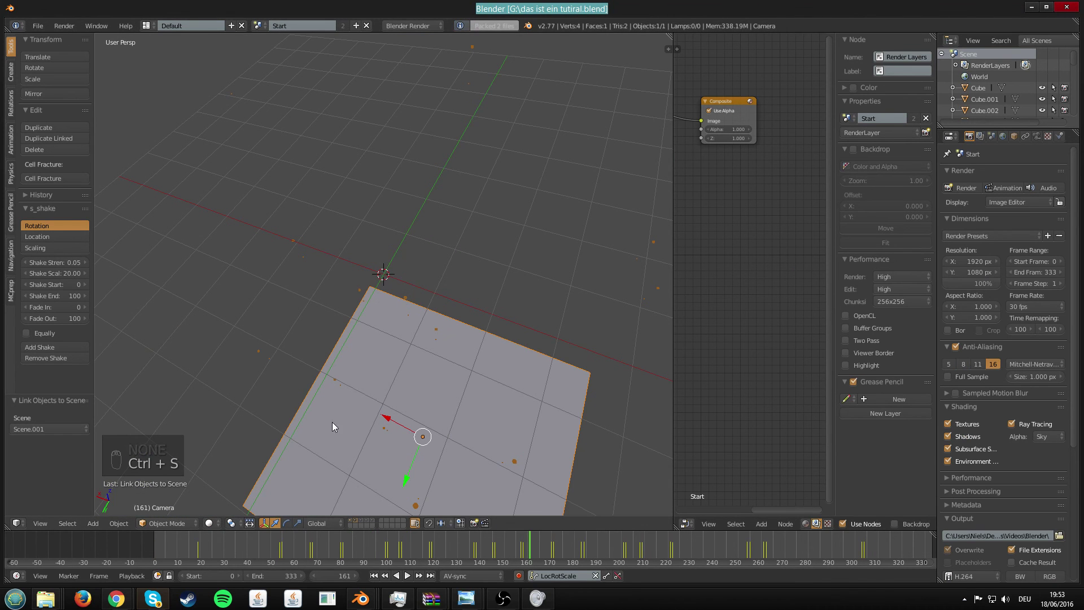
pyautogui.moveTo(417, 309); pyautogui.dragTo(381, 281, button='middle')
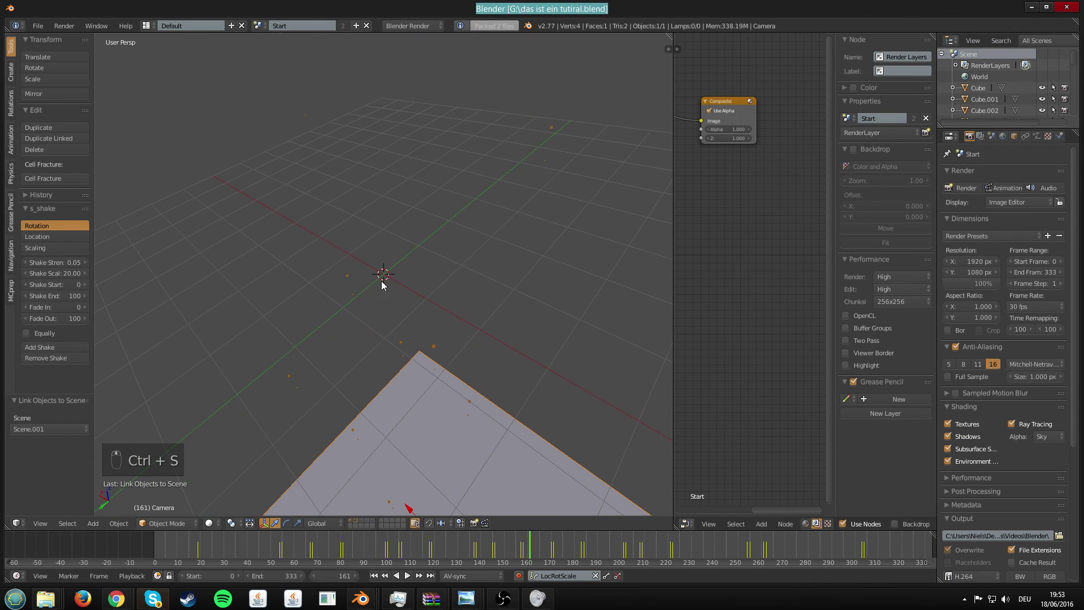
pyautogui.click(351, 520)
pyautogui.hotkey('ctrl', 's')
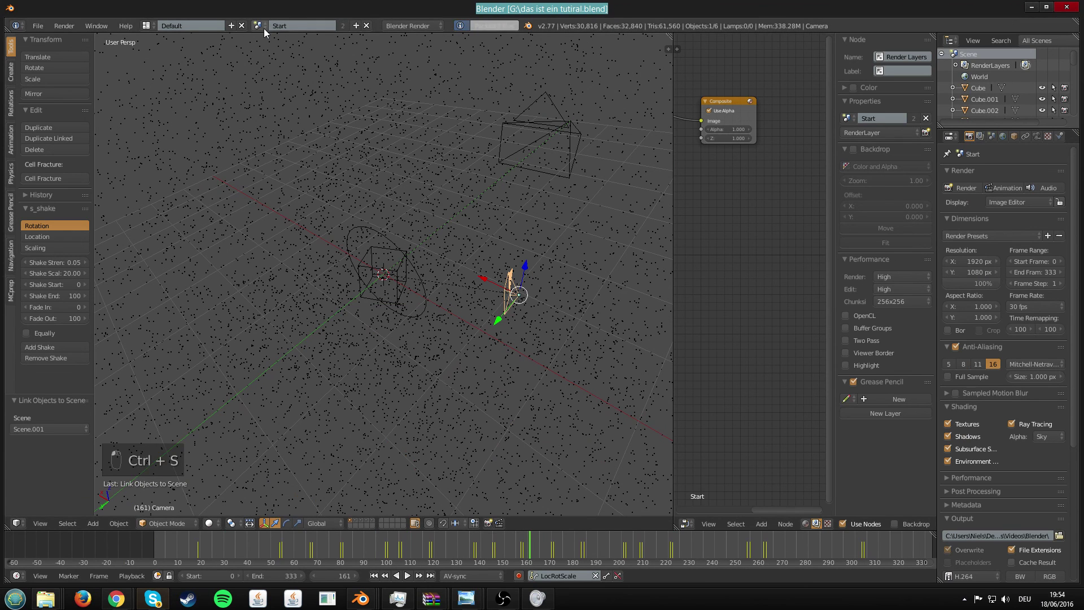
# Go back to Scene, save, and widen the Node Editor to show the compositing chain
pyautogui.click(261, 26)
pyautogui.click(266, 48)
pyautogui.hotkey('ctrl', 's')
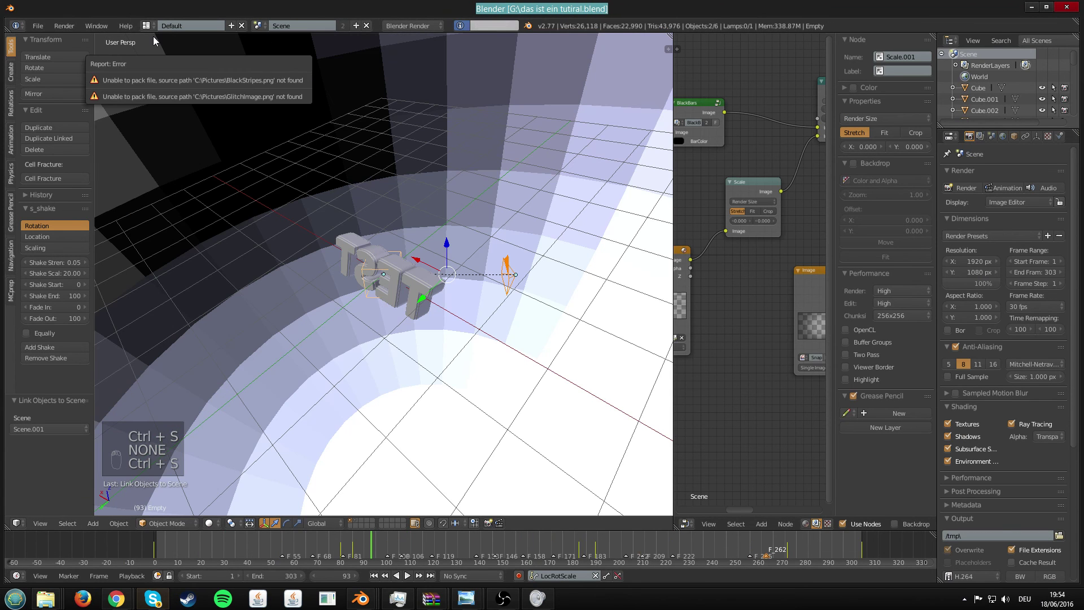
pyautogui.click(161, 40)
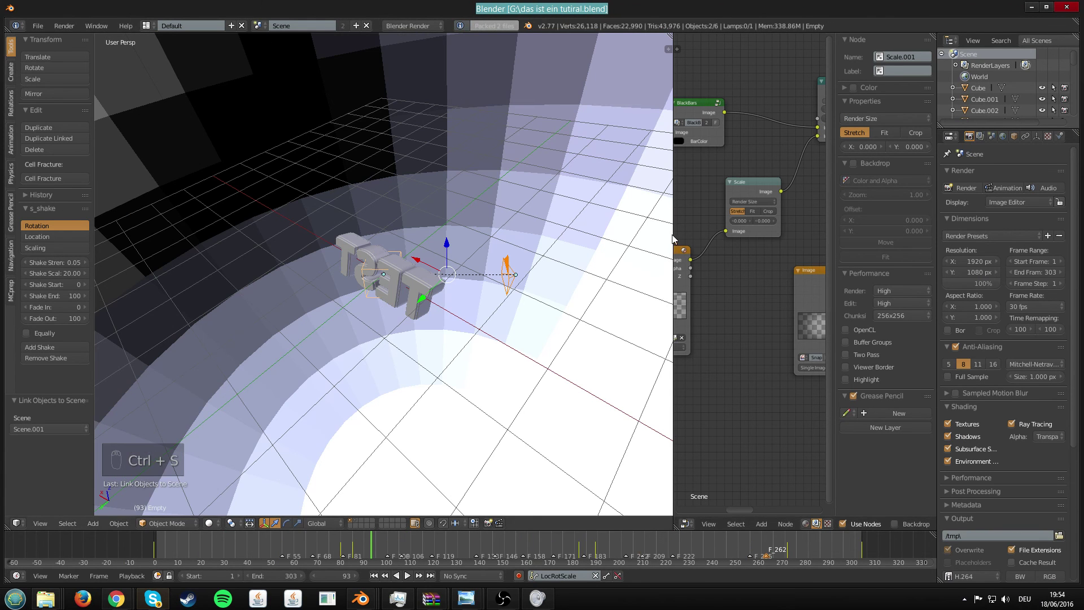
pyautogui.moveTo(673, 276); pyautogui.dragTo(216, 275)
pyautogui.moveTo(337, 268); pyautogui.dragTo(479, 308, button='middle')
pyautogui.hotkey('ctrl', 's')
pyautogui.click(462, 330)
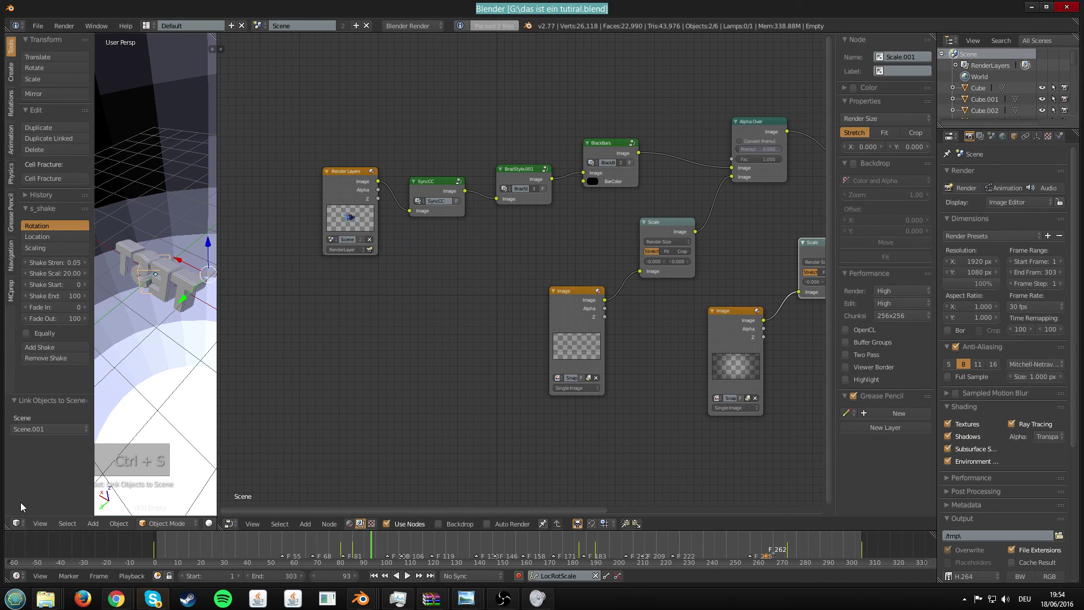
# Show the render result in the left area and move the Render Layers node far left
pyautogui.click(17, 523)
pyautogui.click(60, 427)
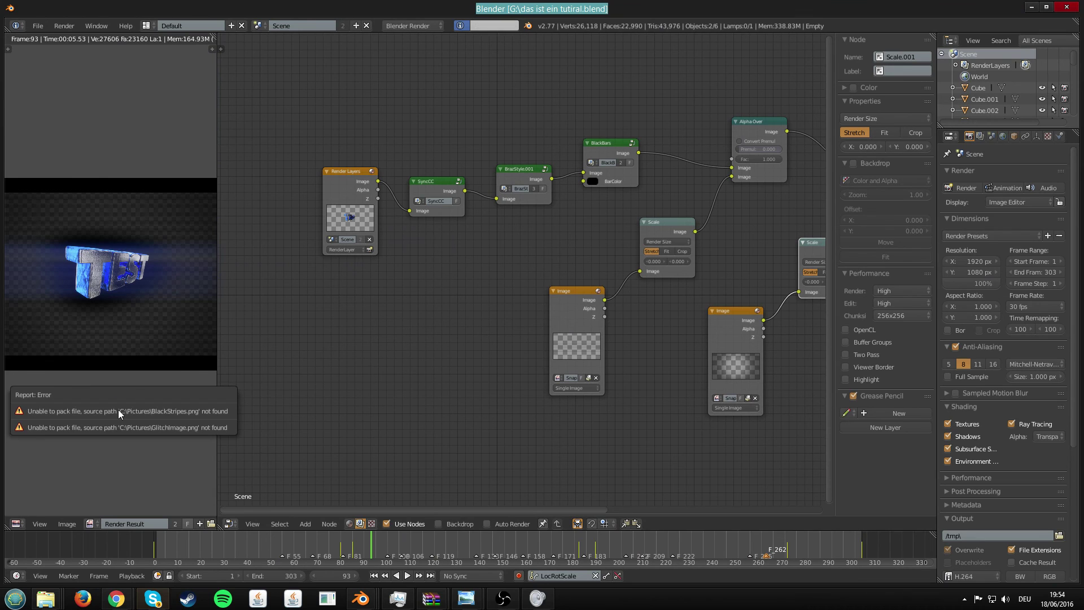
pyautogui.moveTo(357, 245); pyautogui.dragTo(385, 325, button='middle')
pyautogui.moveTo(387, 259); pyautogui.dragTo(805, 304)
pyautogui.moveTo(470, 314); pyautogui.dragTo(706, 272, button='middle')
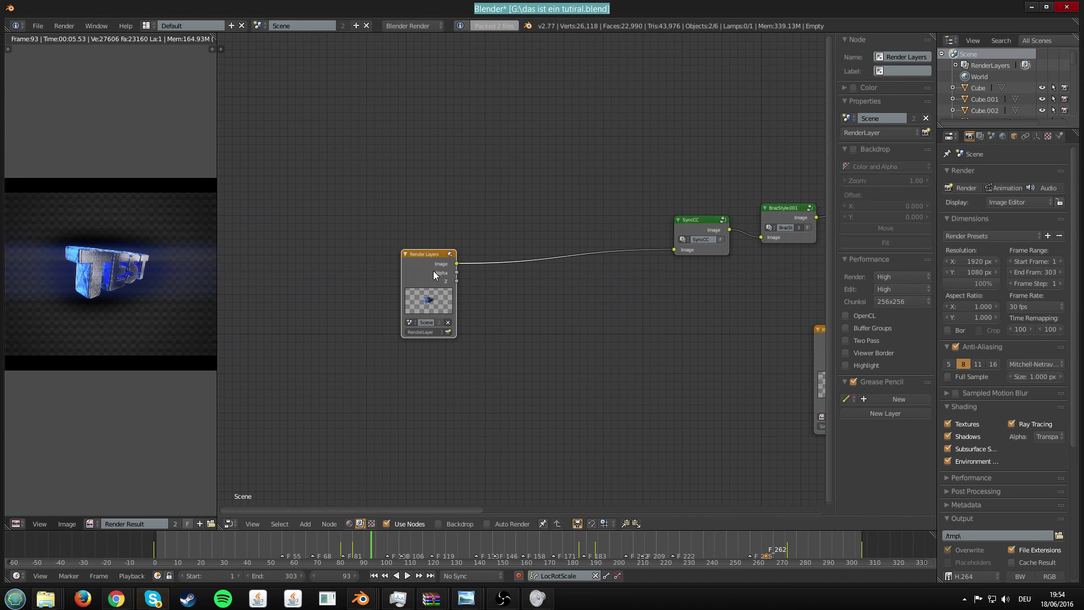
# Duplicate the Render Layers node twice above the original and enable the compositor backdrop
pyautogui.hotkey('shift', 'd')
pyautogui.click(473, 199)
pyautogui.hotkey('ctrl', 's')
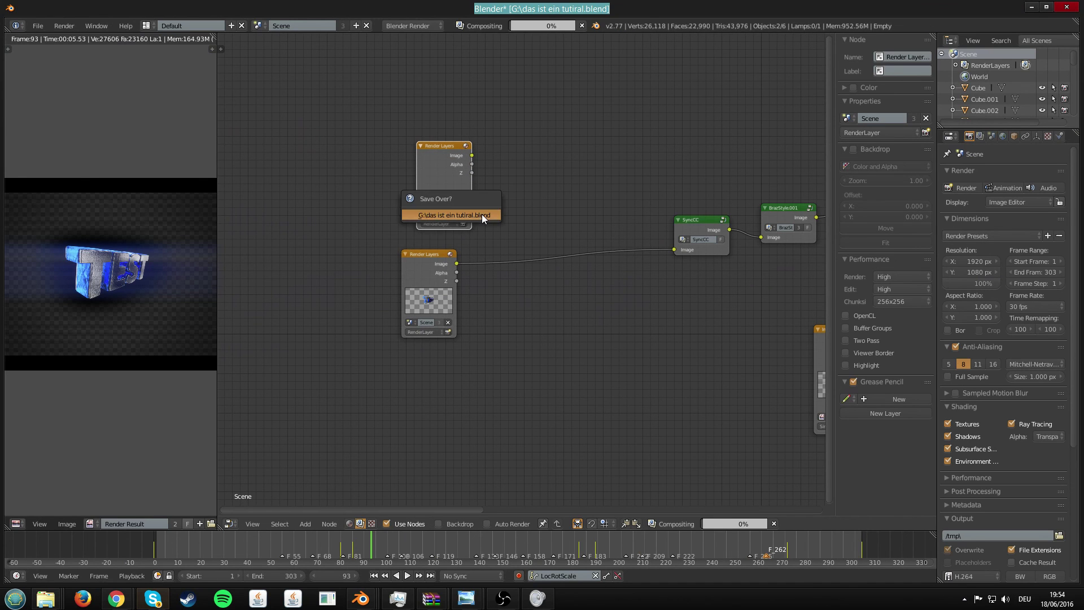
pyautogui.click(482, 216)
pyautogui.moveTo(507, 203); pyautogui.dragTo(480, 225, button='middle')
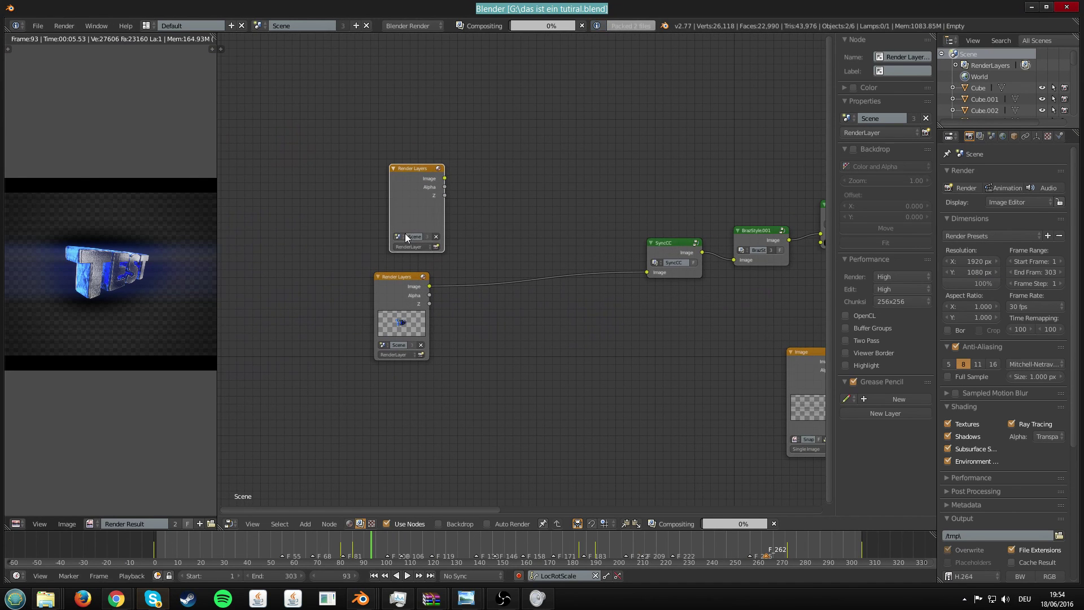
pyautogui.click(439, 524)
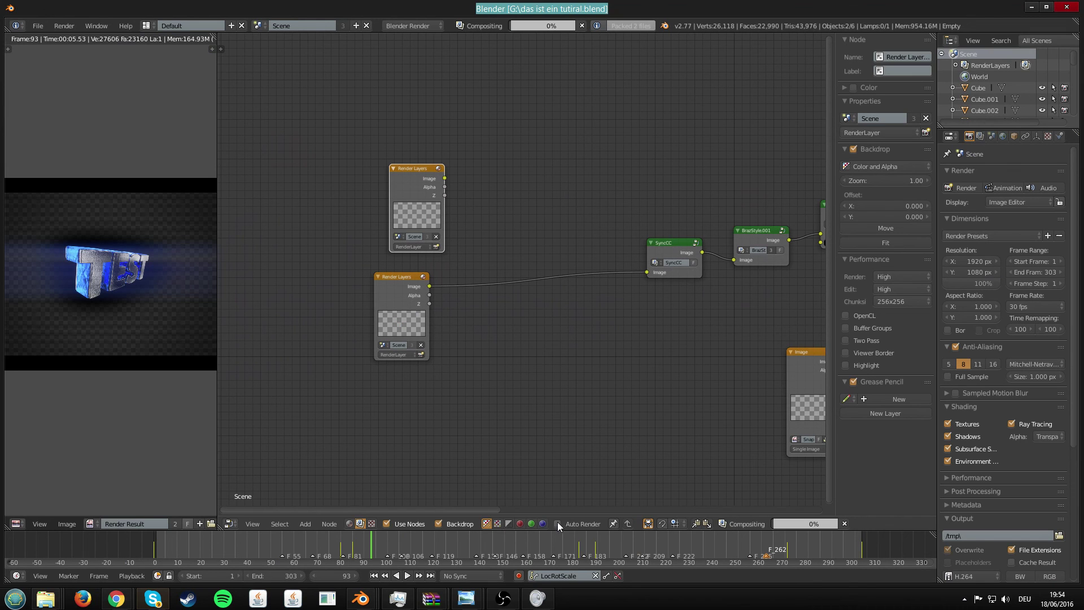
pyautogui.moveTo(478, 161); pyautogui.dragTo(409, 199, button='middle')
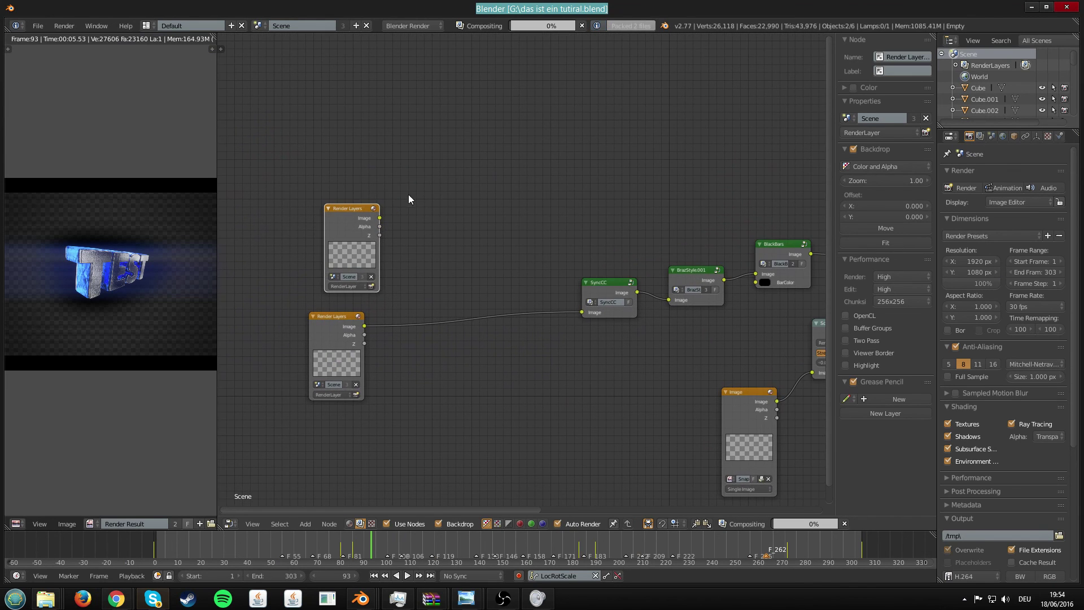
pyautogui.hotkey('shift', 'd')
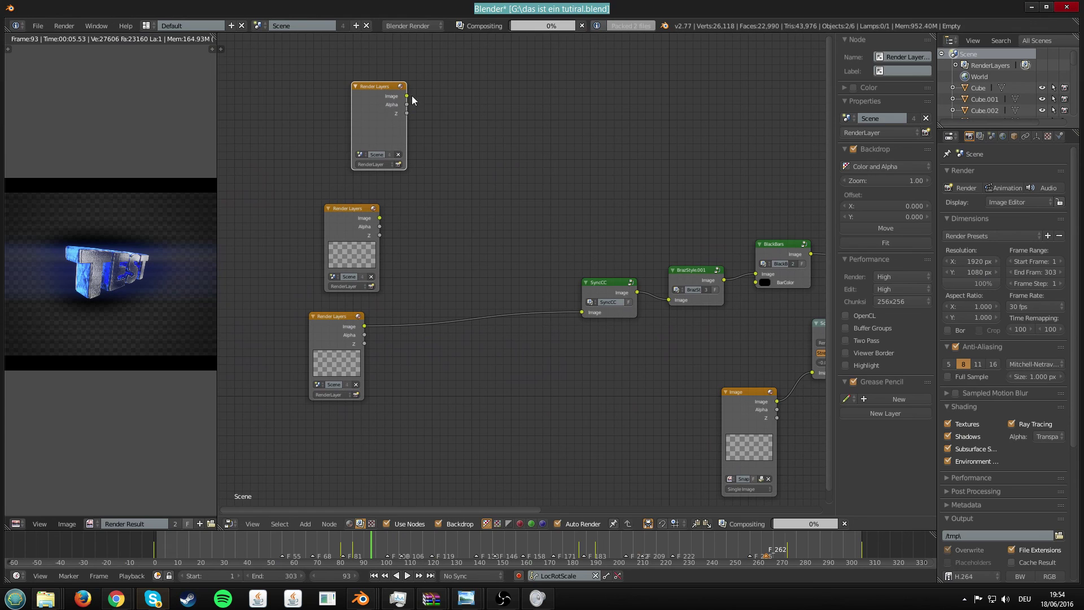
# Add an Alpha Over node on the link before SyncCC
pyautogui.click(308, 523)
pyautogui.click(313, 509)
pyautogui.write('a')
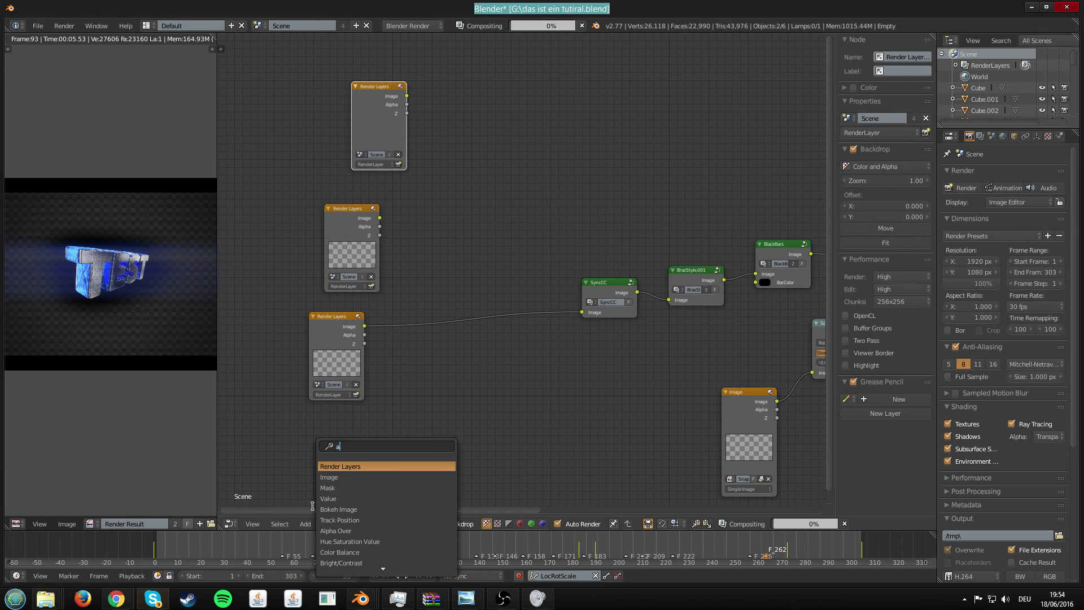
pyautogui.write('l')
pyautogui.click(363, 477)
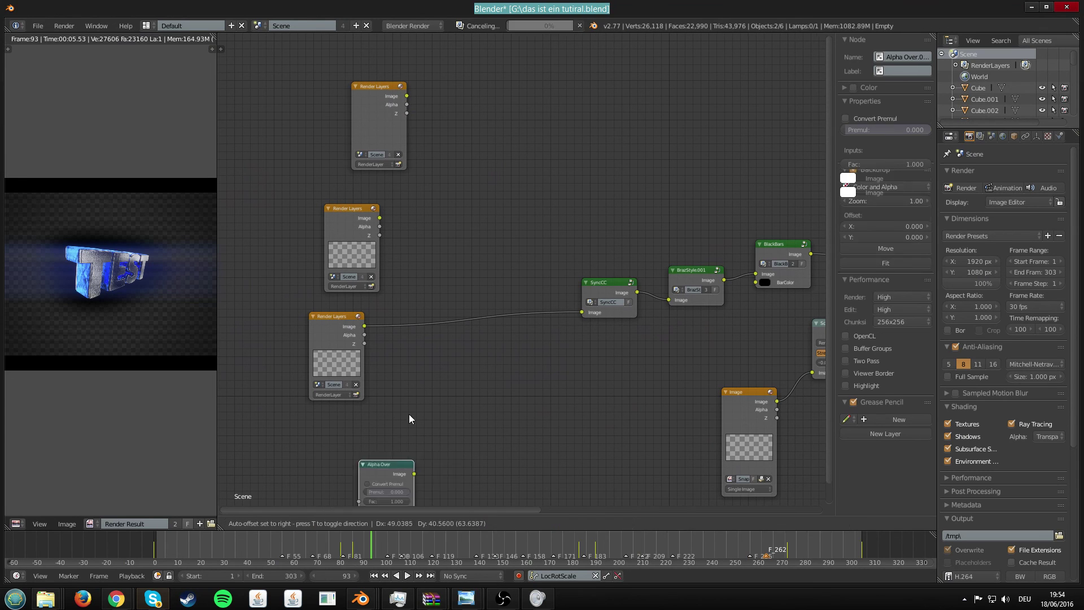
pyautogui.click(576, 223)
pyautogui.hotkey('ctrl', 's')
pyautogui.click(565, 221)
pyautogui.moveTo(512, 346); pyautogui.dragTo(494, 348)
# Feed the middle and top Render Layers images into two Alpha Over nodes
pyautogui.moveTo(379, 217); pyautogui.dragTo(496, 341)
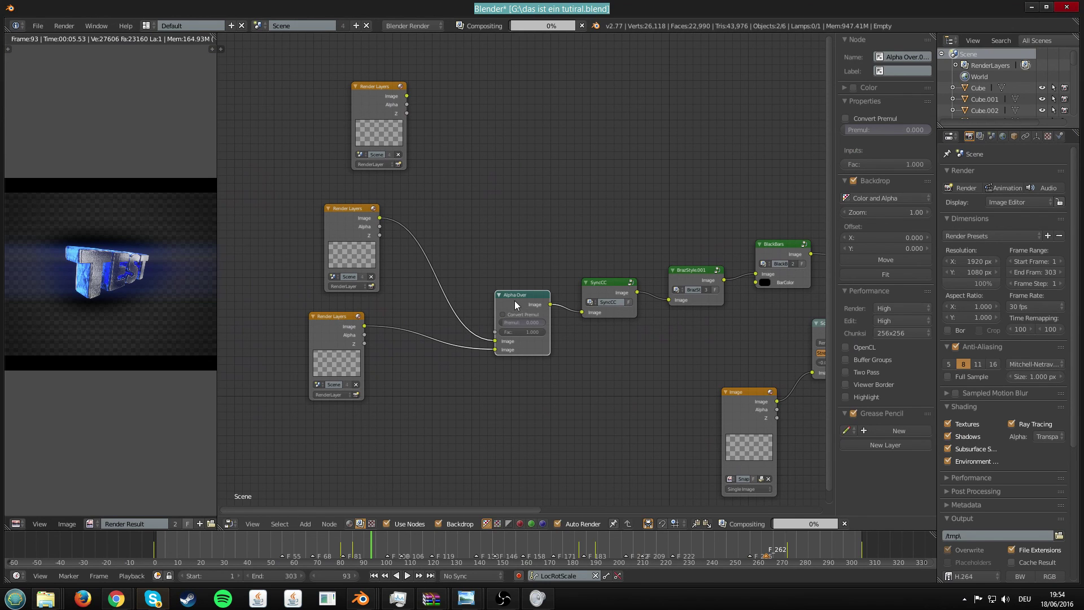
pyautogui.hotkey('shift', 'd')
pyautogui.click(463, 244)
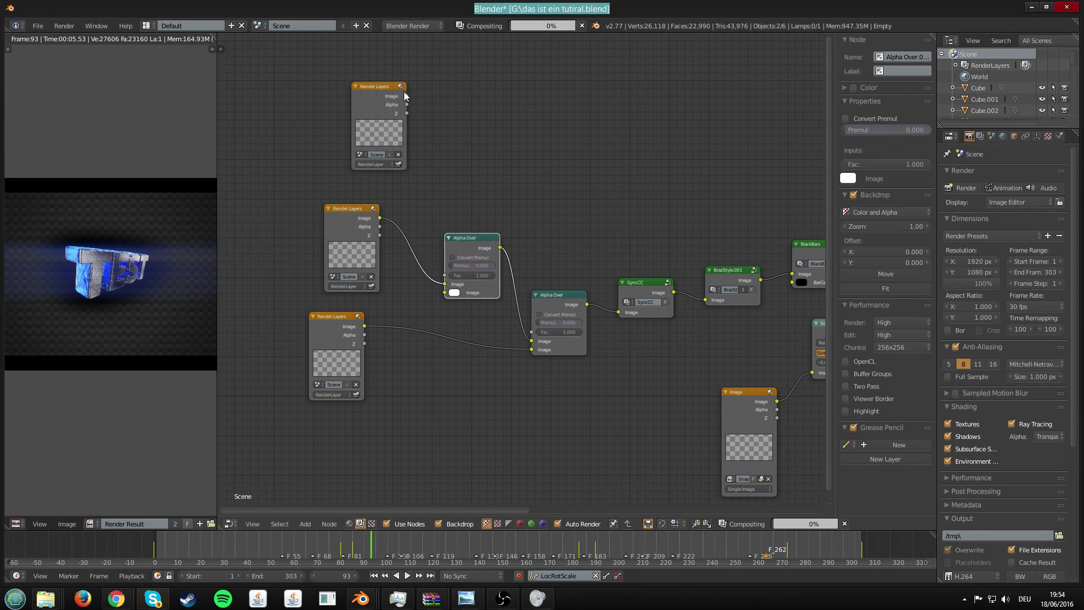
pyautogui.moveTo(406, 96); pyautogui.dragTo(446, 285)
pyautogui.hotkey('ctrl', 's')
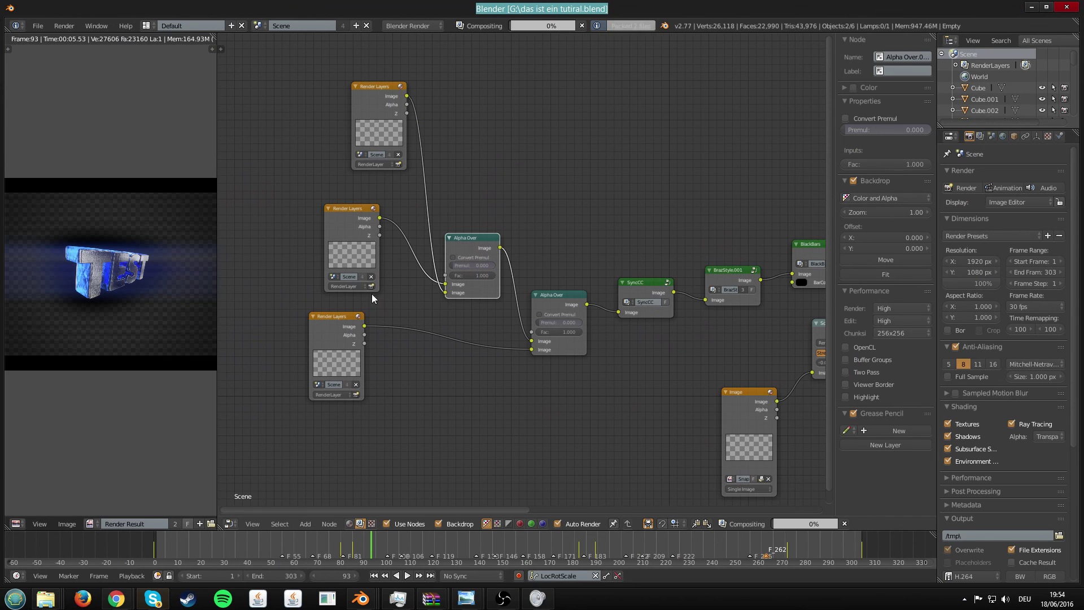
# Set the middle Render Layers node to the Start scene, keeping Scene on the top node
pyautogui.click(333, 275)
pyautogui.click(361, 302)
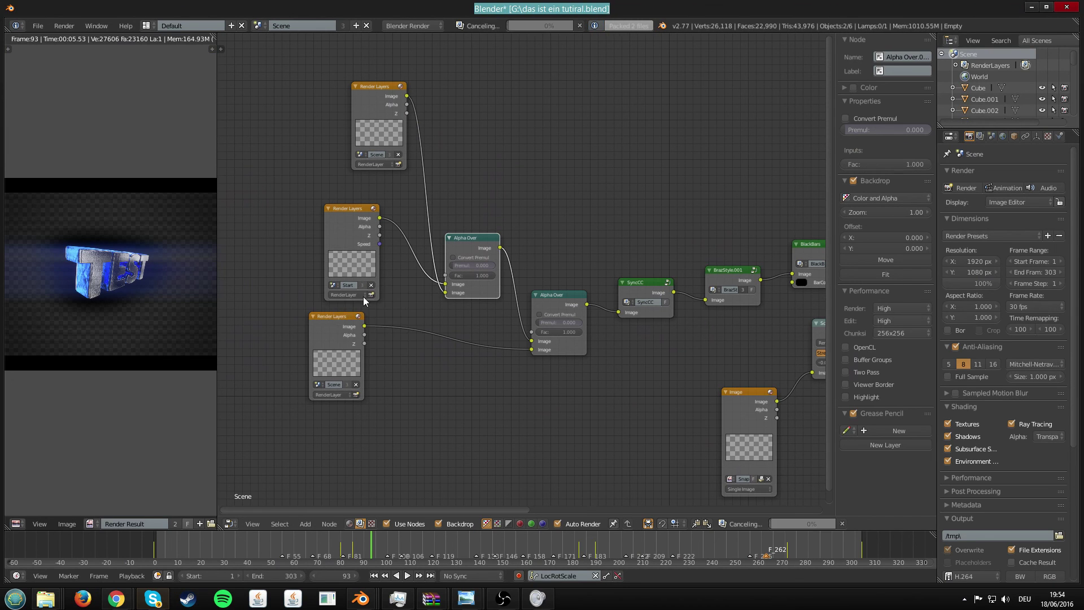
pyautogui.click(363, 155)
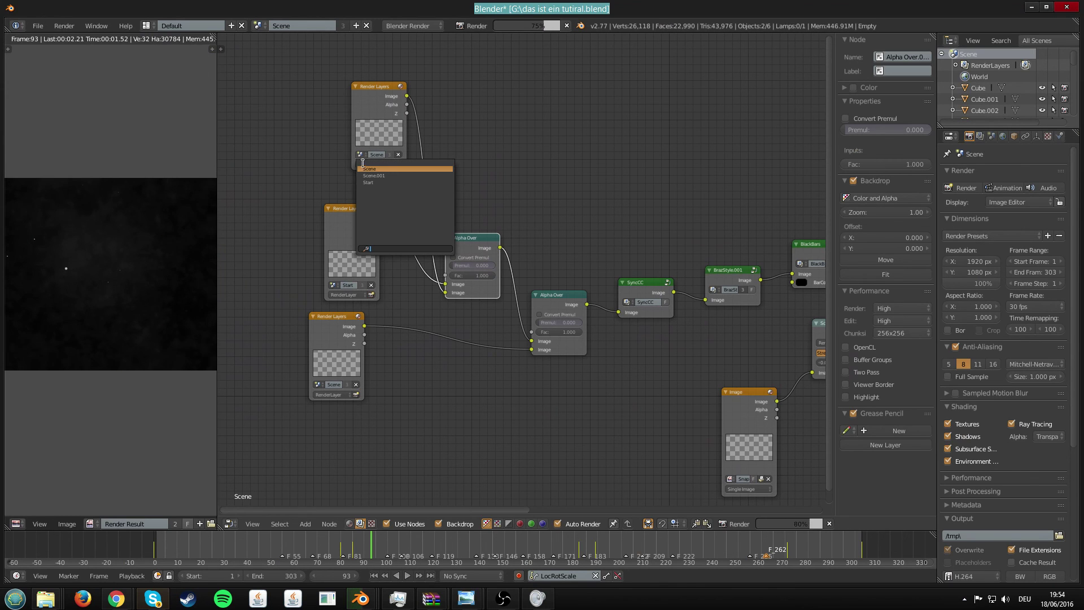
pyautogui.click(374, 169)
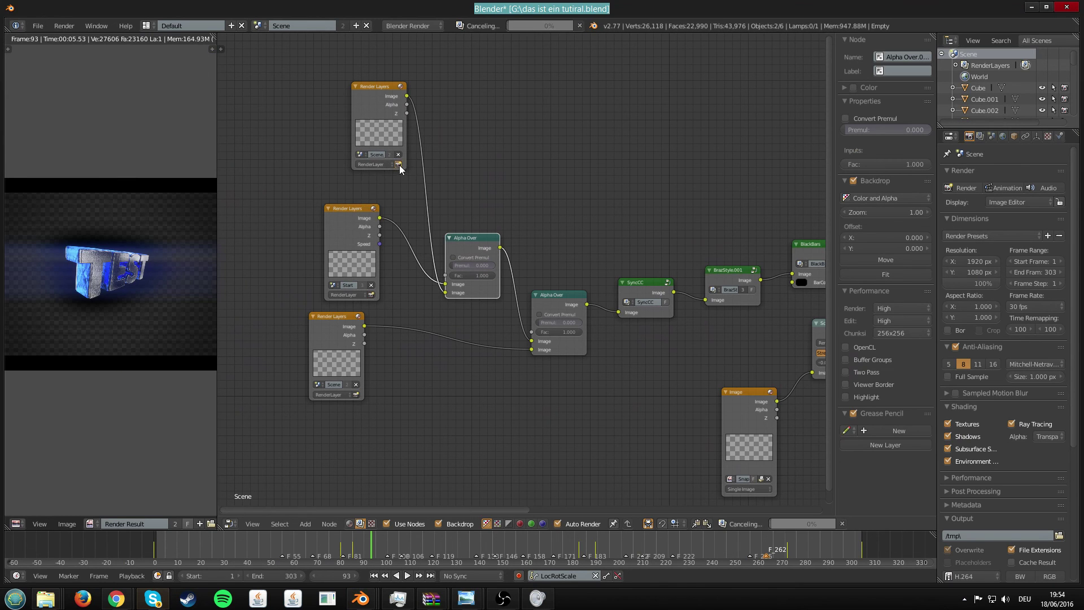
pyautogui.hotkey('ctrl', 's')
pyautogui.click(515, 250)
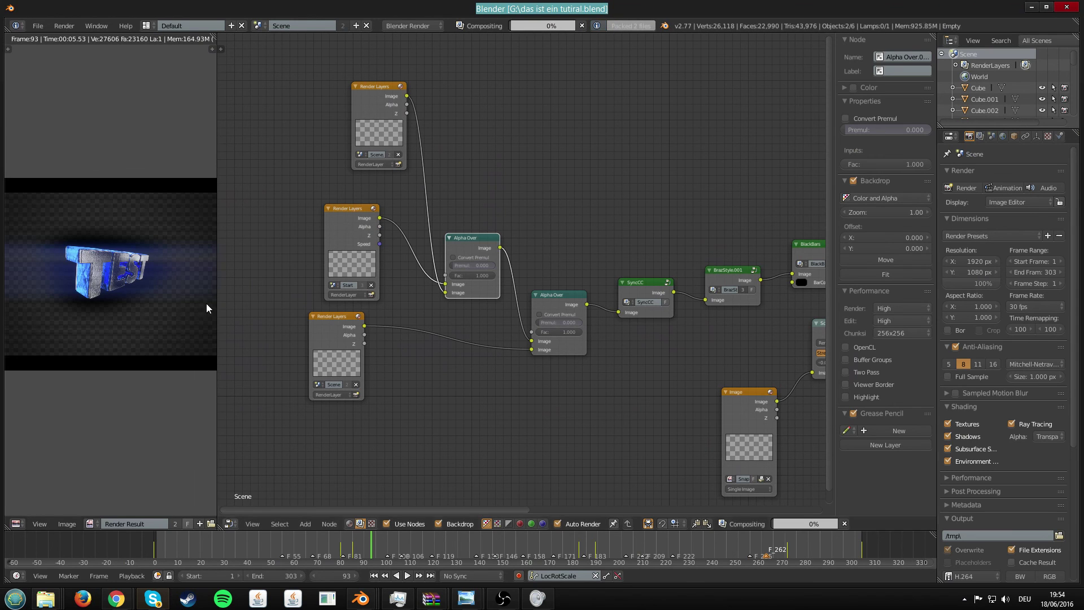
# Save and render the current frame with F12
pyautogui.scroll(-2, 202, 302)
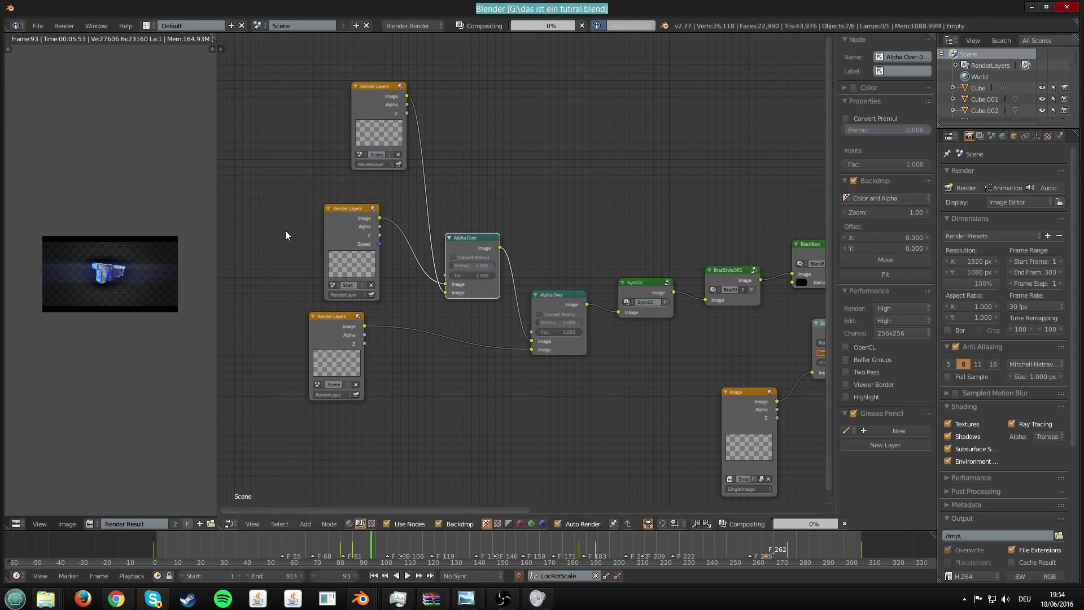
pyautogui.scroll(3, 192, 270)
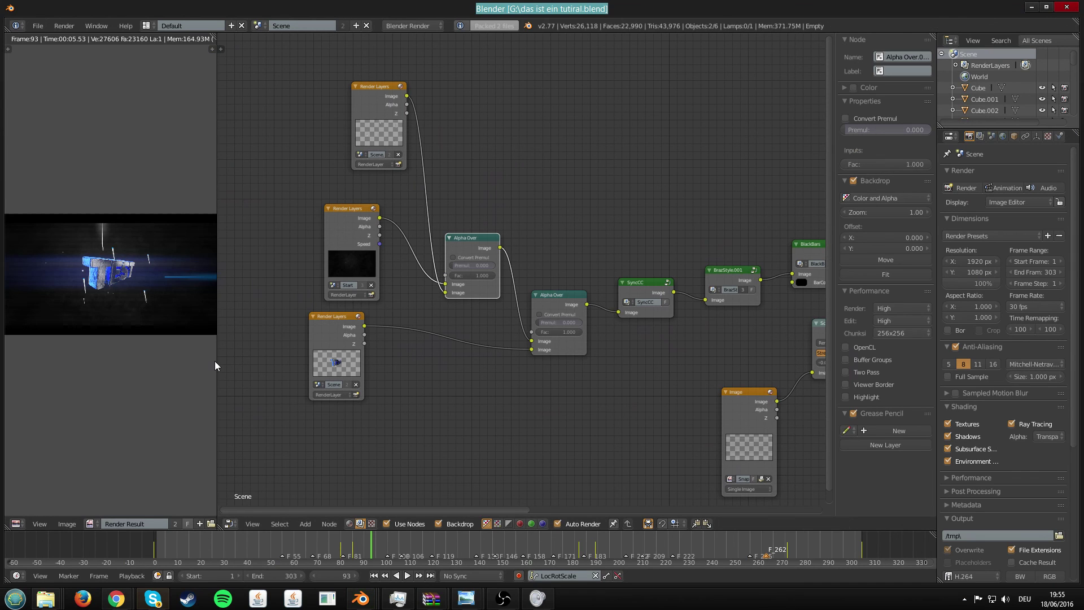
pyautogui.scroll(3, 214, 361)
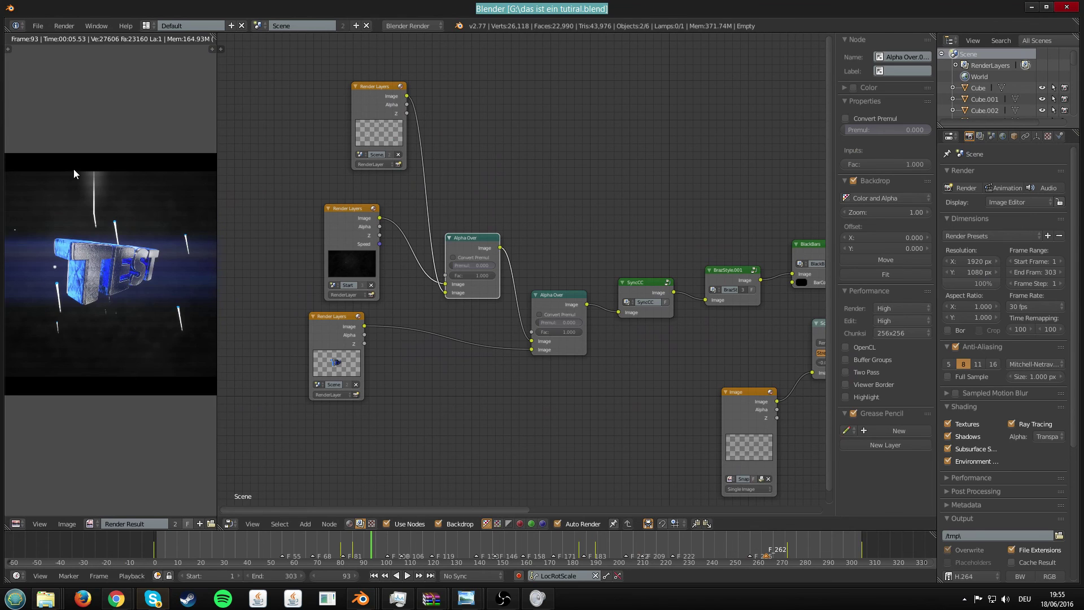
pyautogui.scroll(-3, 104, 227)
pyautogui.scroll(1, 122, 278)
pyautogui.hotkey('ctrl', 's')
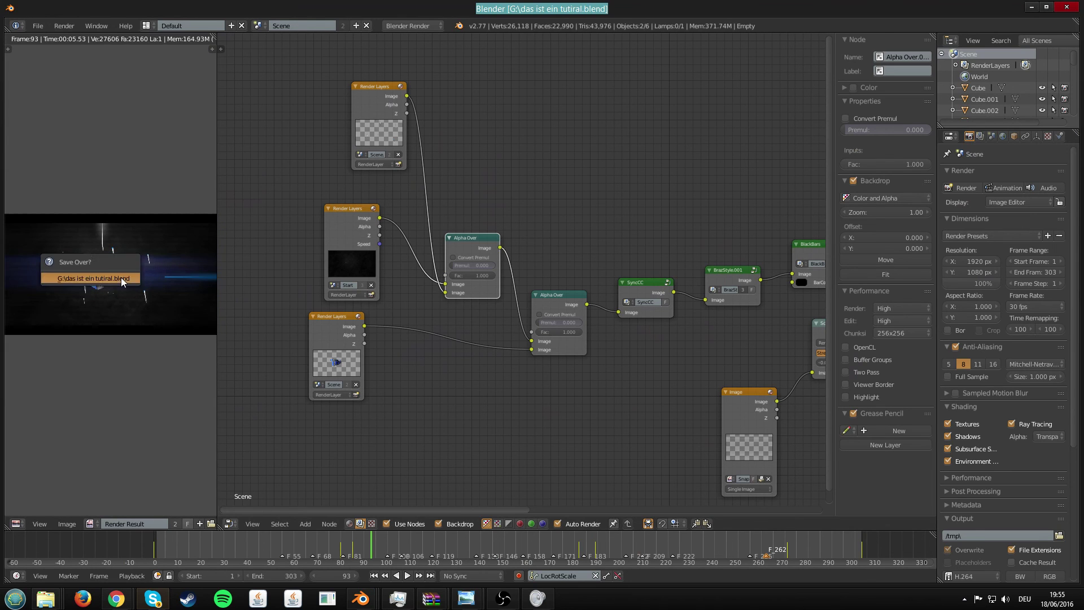
pyautogui.click(122, 277)
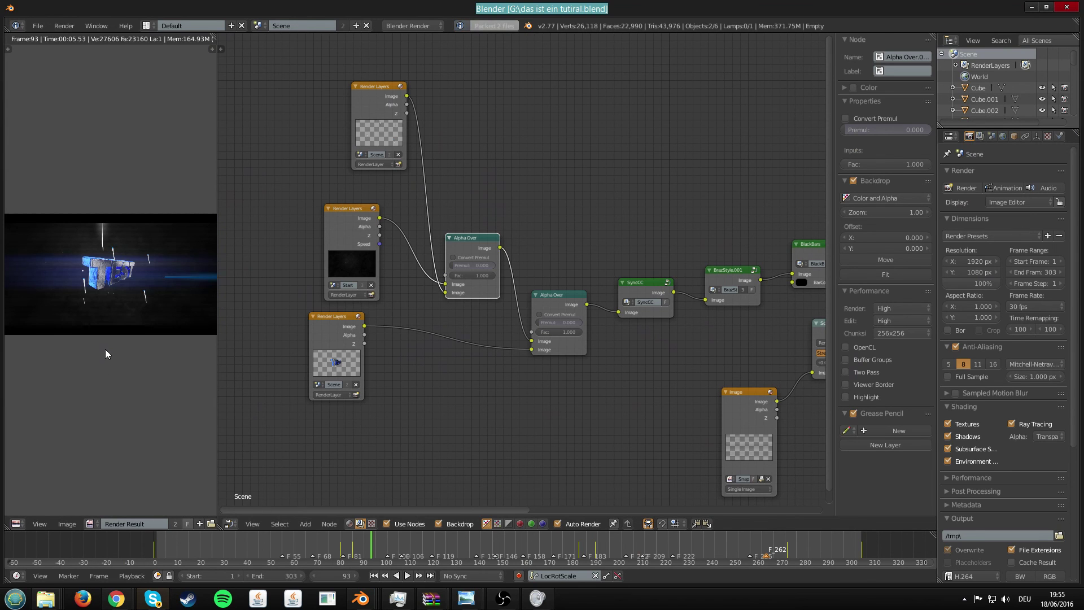
pyautogui.press('F12')
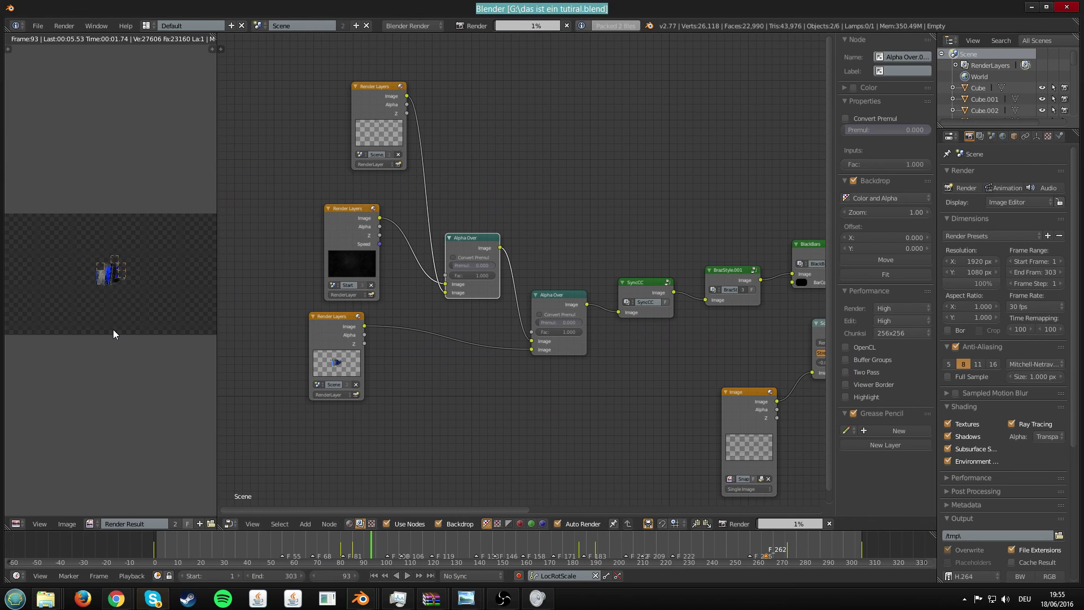